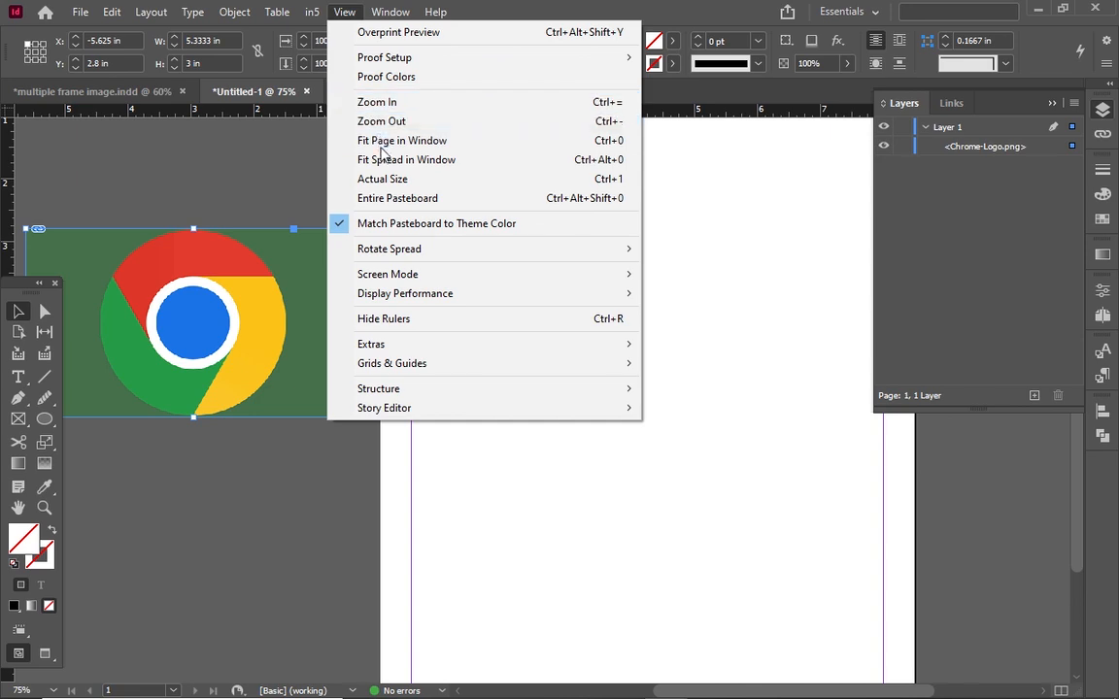
# Fit the page in view and place the Chrome logo image against the page's left edge, its frame narrowed to about 4.325 in
pyautogui.click(382, 142)
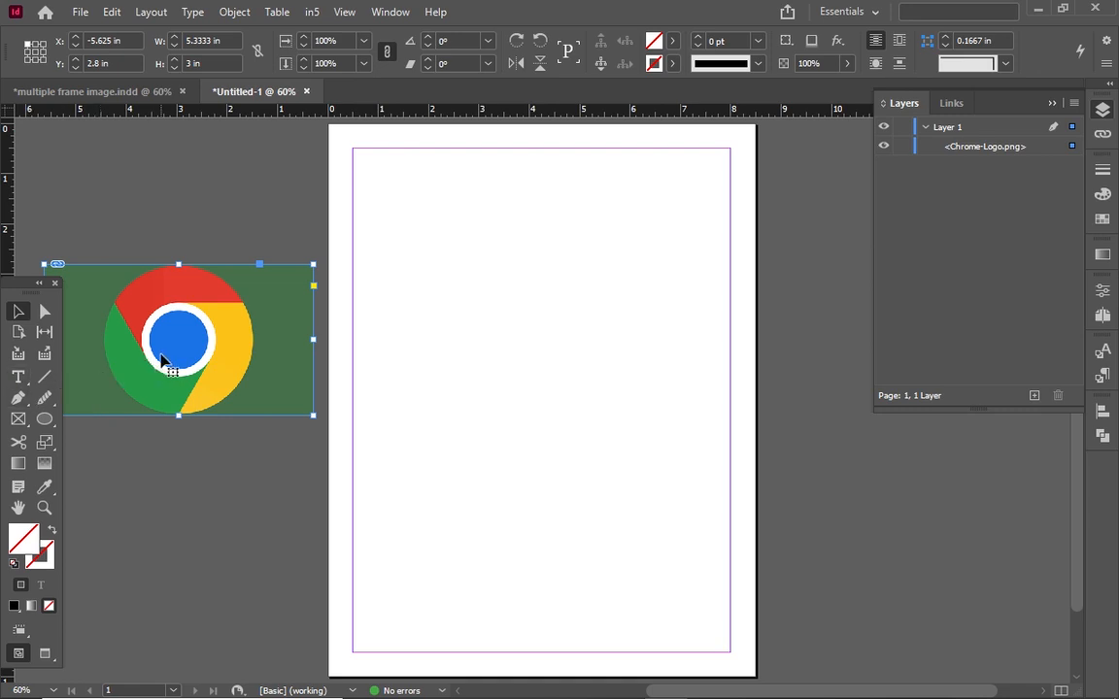
pyautogui.moveTo(210, 367); pyautogui.dragTo(274, 352)
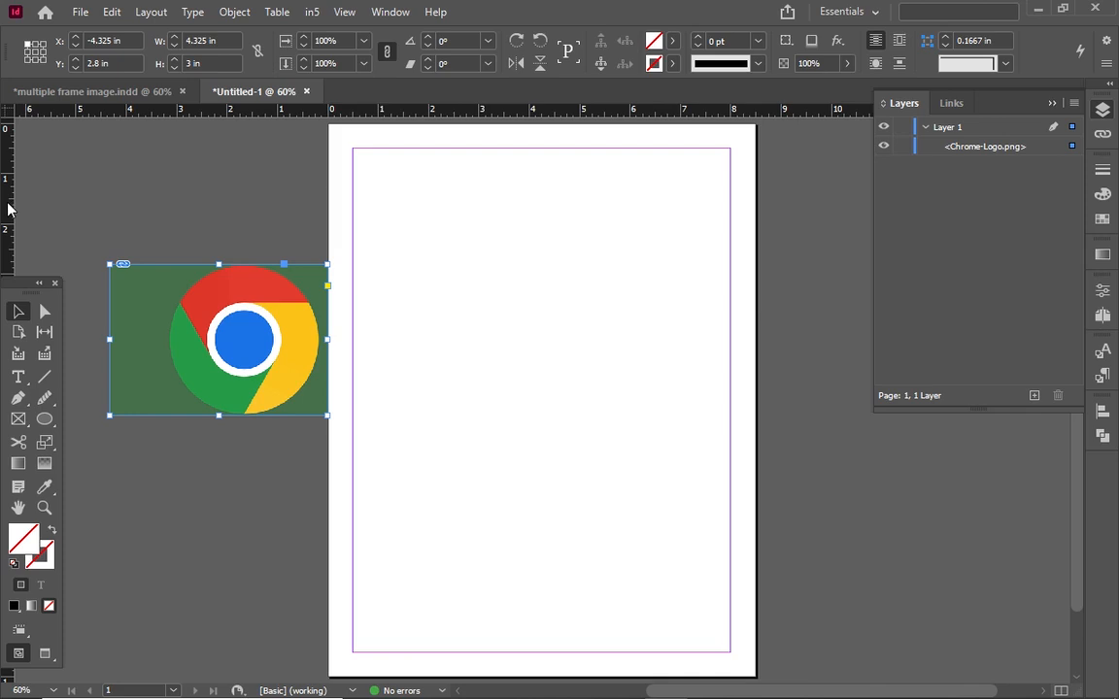
# With the rulers shown, add one vertical and one horizontal ruler guide crossing at the page centre
pyautogui.hotkey('ctrl', 'r')
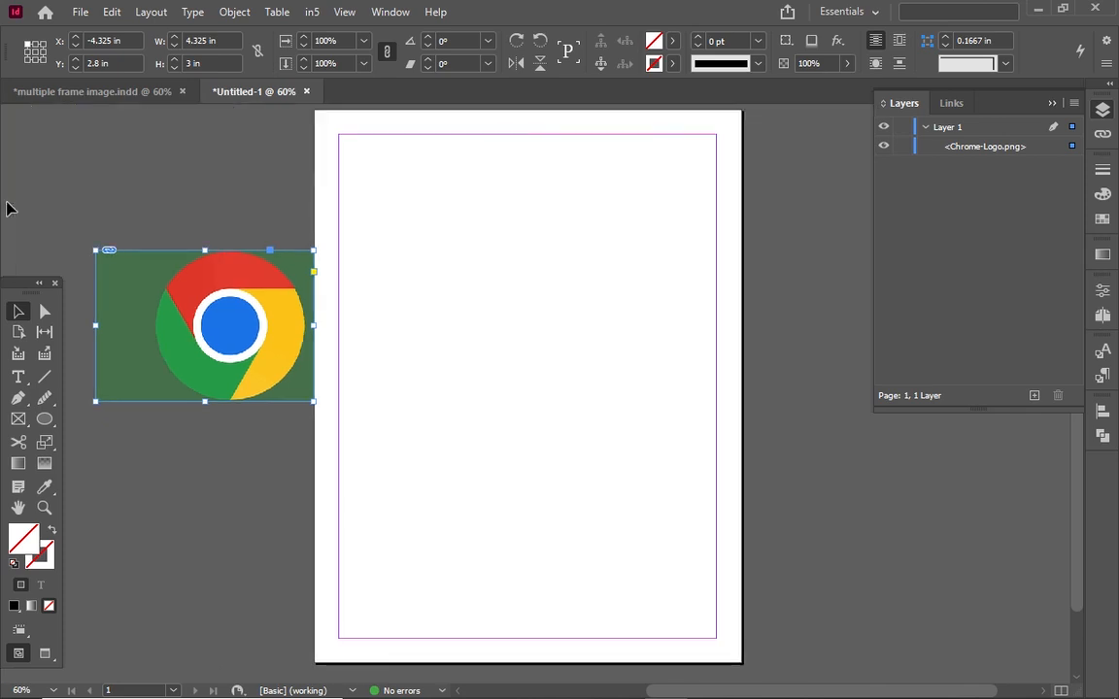
pyautogui.hotkey('ctrl', 'r')
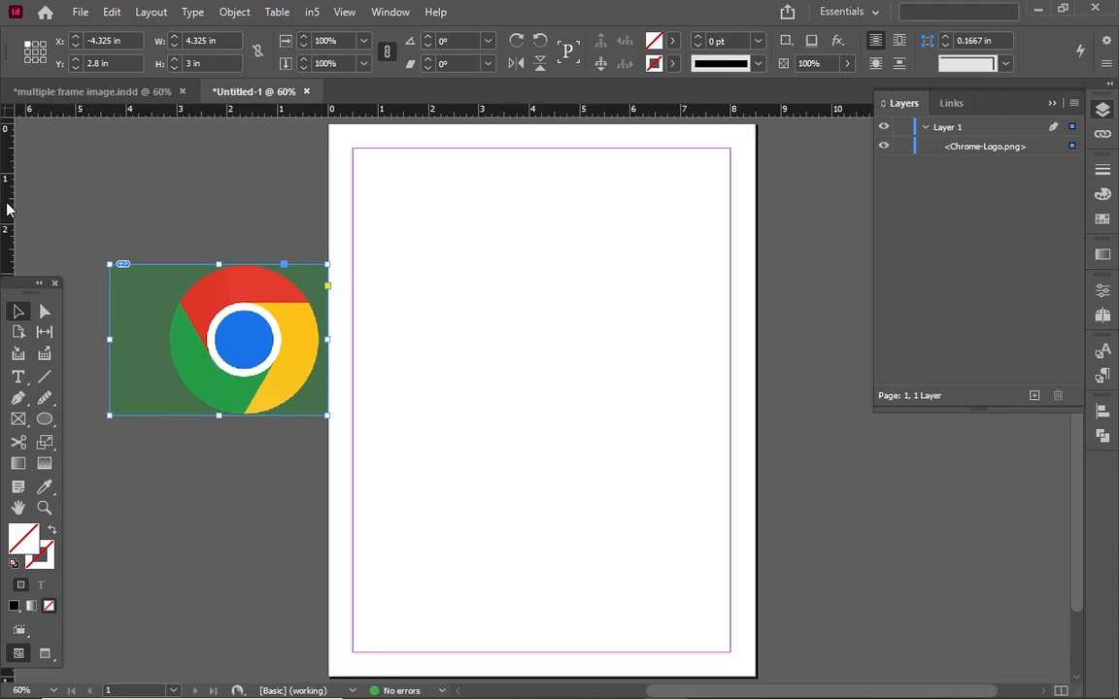
pyautogui.moveTo(6, 194); pyautogui.dragTo(566, 303)
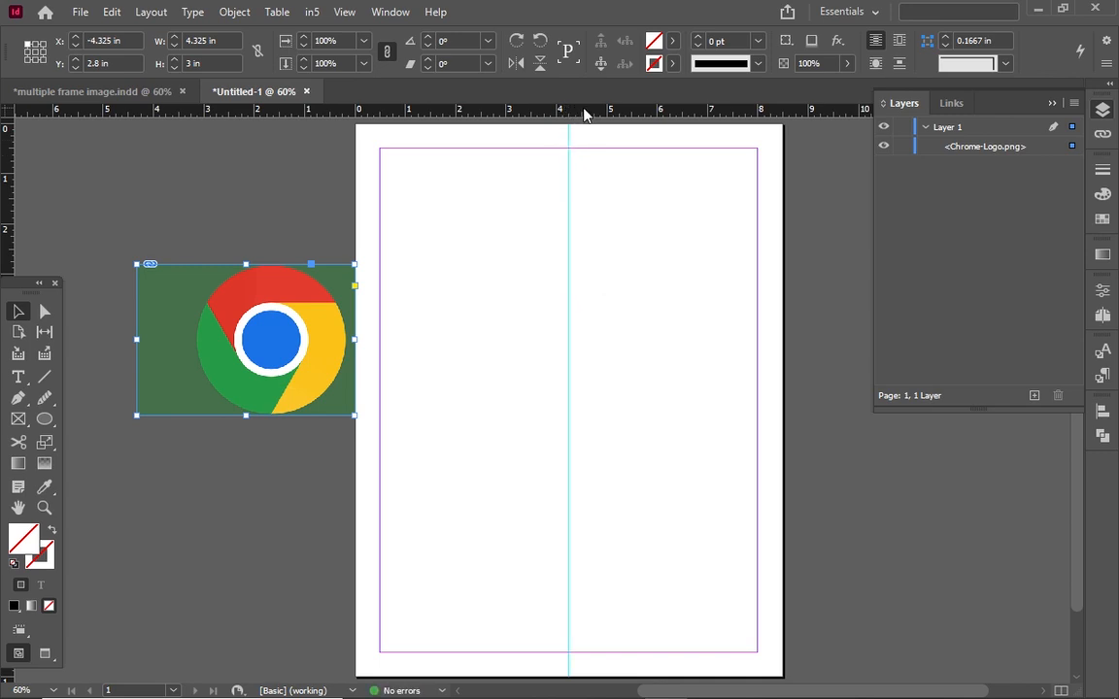
pyautogui.moveTo(583, 110); pyautogui.dragTo(648, 399)
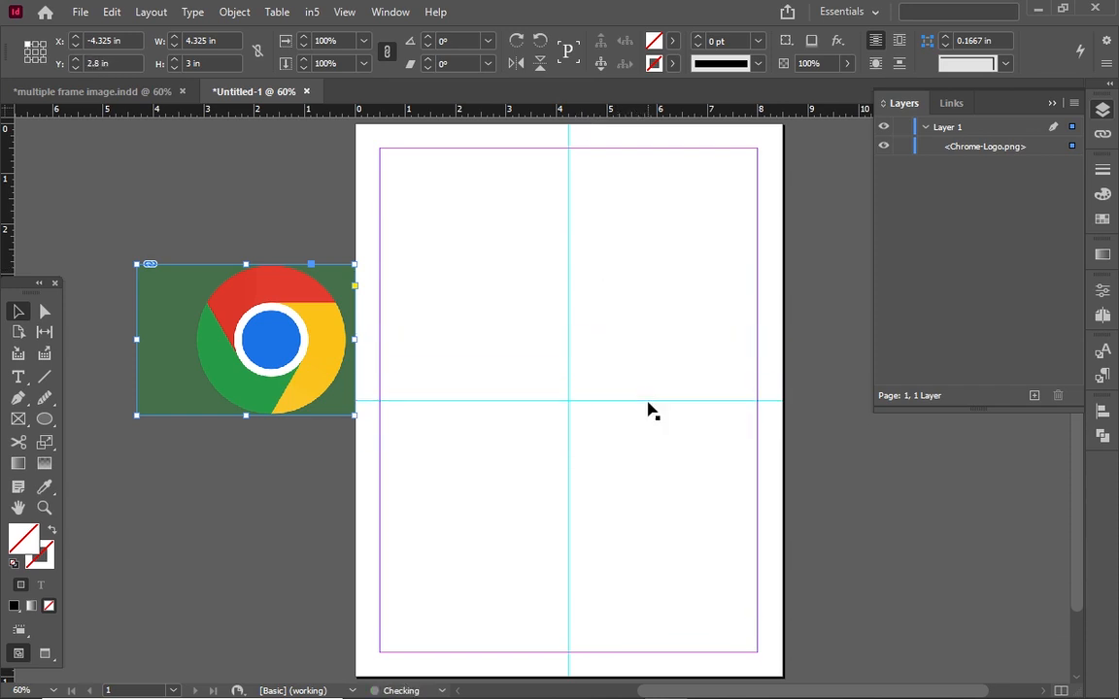
pyautogui.click(877, 513)
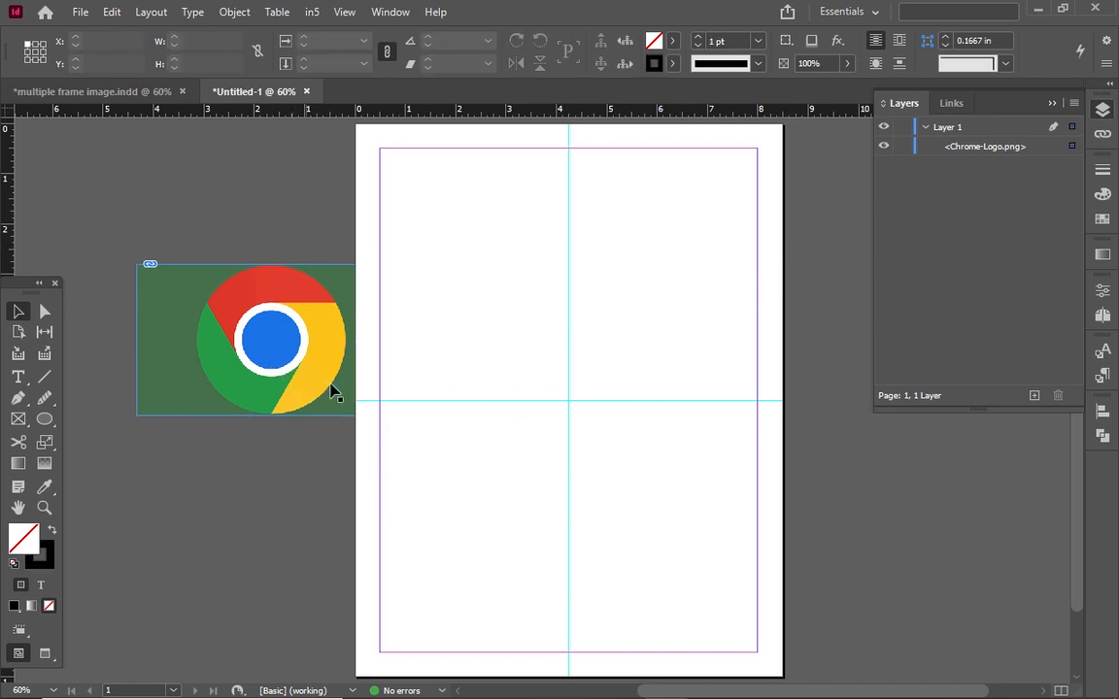
# Draw a rectangle about 8.49 by 11 in covering the whole page, with a black fill and no stroke
pyautogui.click(43, 419)
pyautogui.click(44, 420)
pyautogui.click(84, 439)
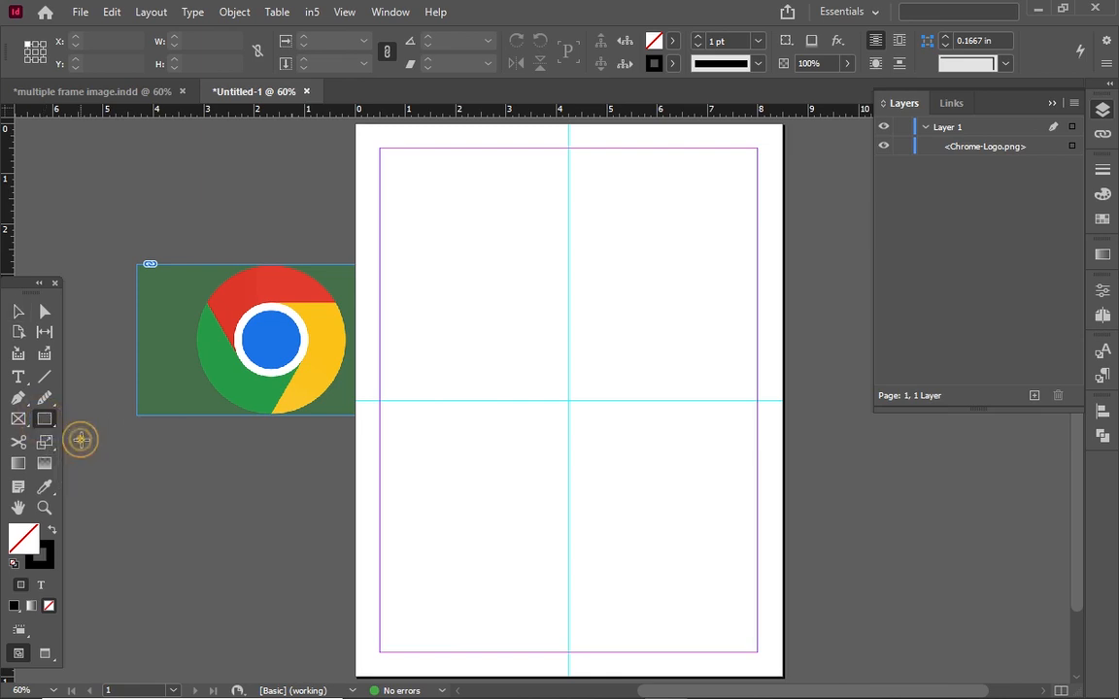
pyautogui.moveTo(366, 142)
pyautogui.mouseDown()
pyautogui.moveTo(450, 318)
pyautogui.moveTo(719, 565)
pyautogui.moveTo(787, 657)
pyautogui.moveTo(786, 680)
pyautogui.mouseUp()
pyautogui.hotkey('shift', 'x')
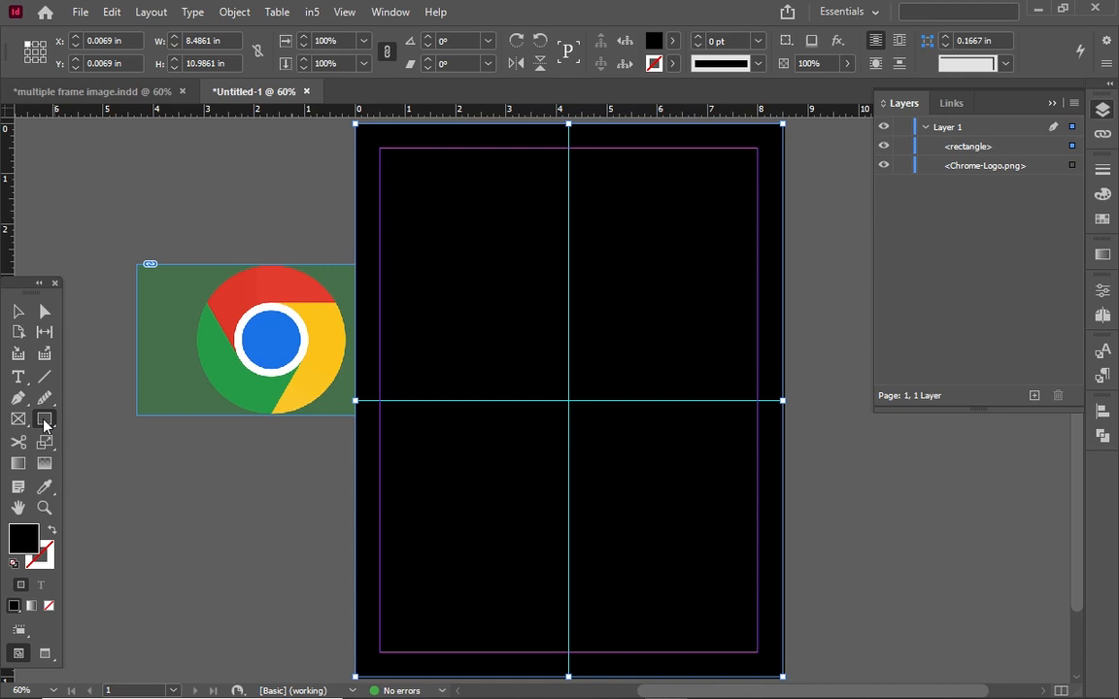
# Draw a circle about 2.72 in across with the Ellipse tool, centred on the intersection of the guides
pyautogui.moveTo(44, 425); pyautogui.dragTo(80, 457)
pyautogui.scroll(2, 544, 406)
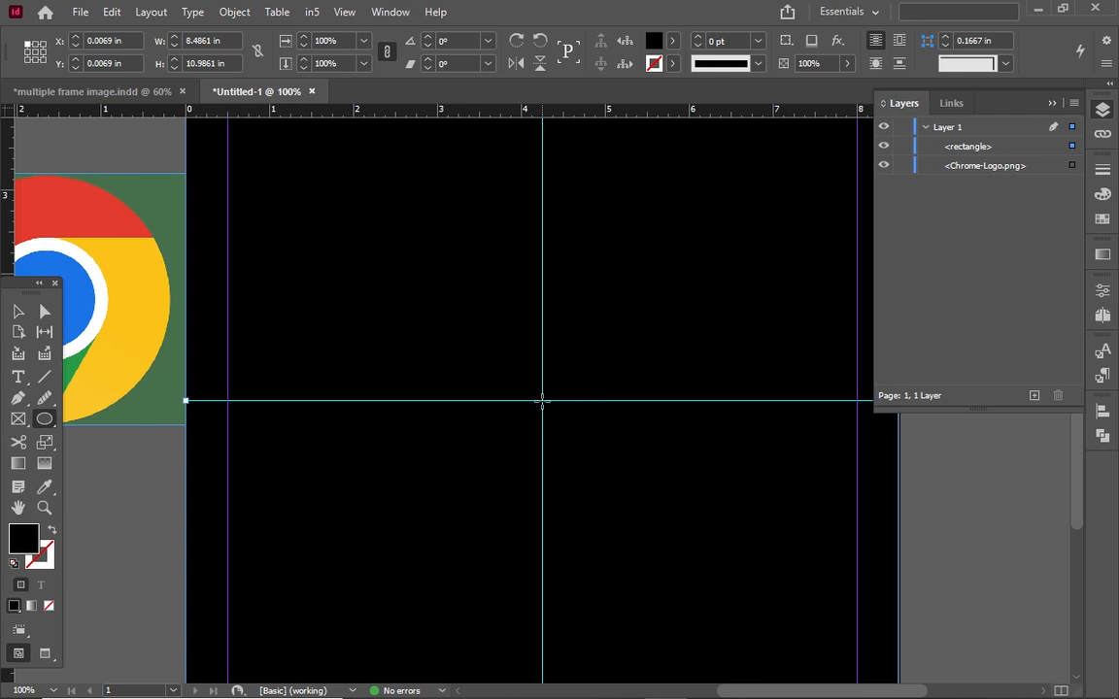
pyautogui.moveTo(542, 400); pyautogui.dragTo(658, 516)
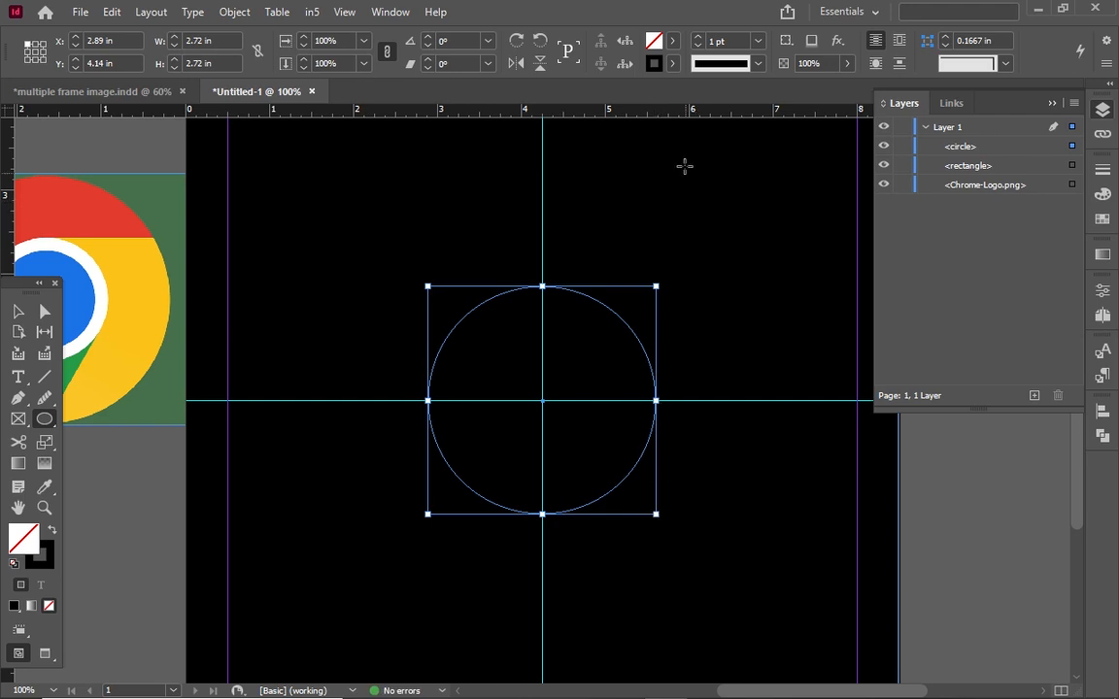
# Set the circle's fill to [Paper] and its stroke to [None]
pyautogui.click(671, 41)
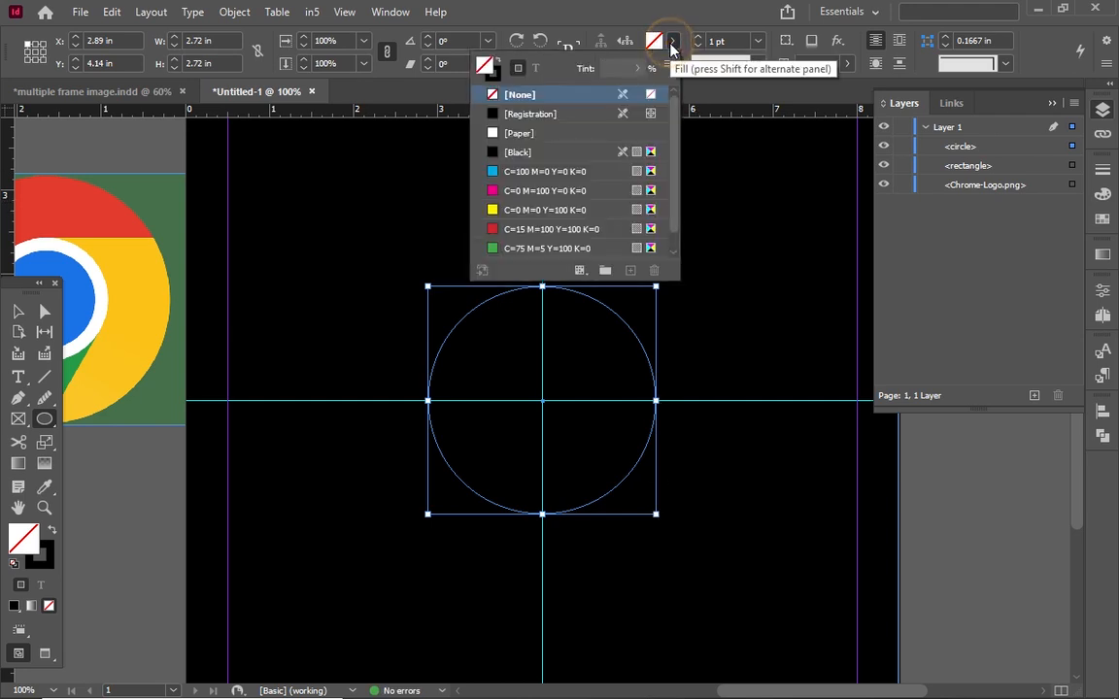
pyautogui.click(570, 133)
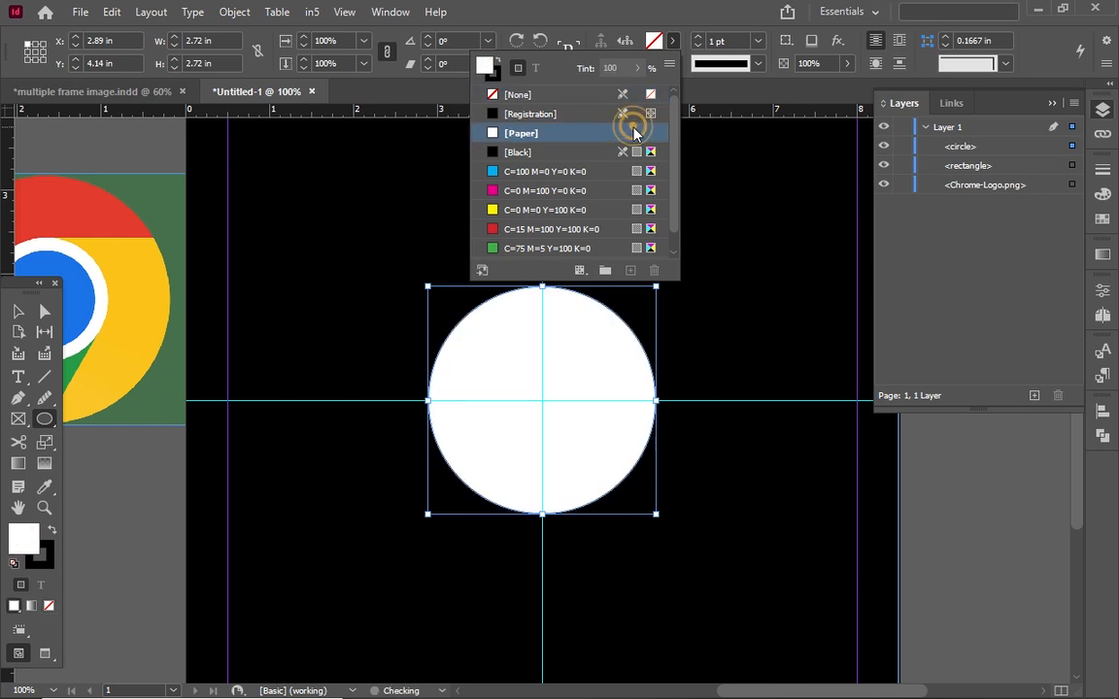
pyautogui.click(670, 23)
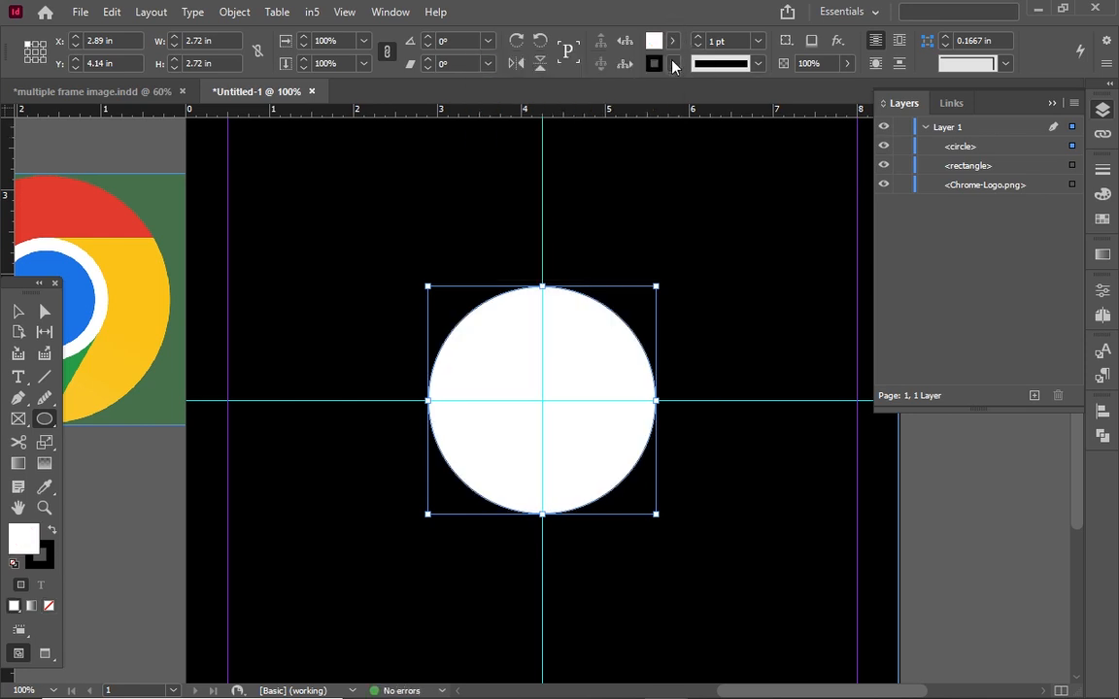
pyautogui.click(671, 63)
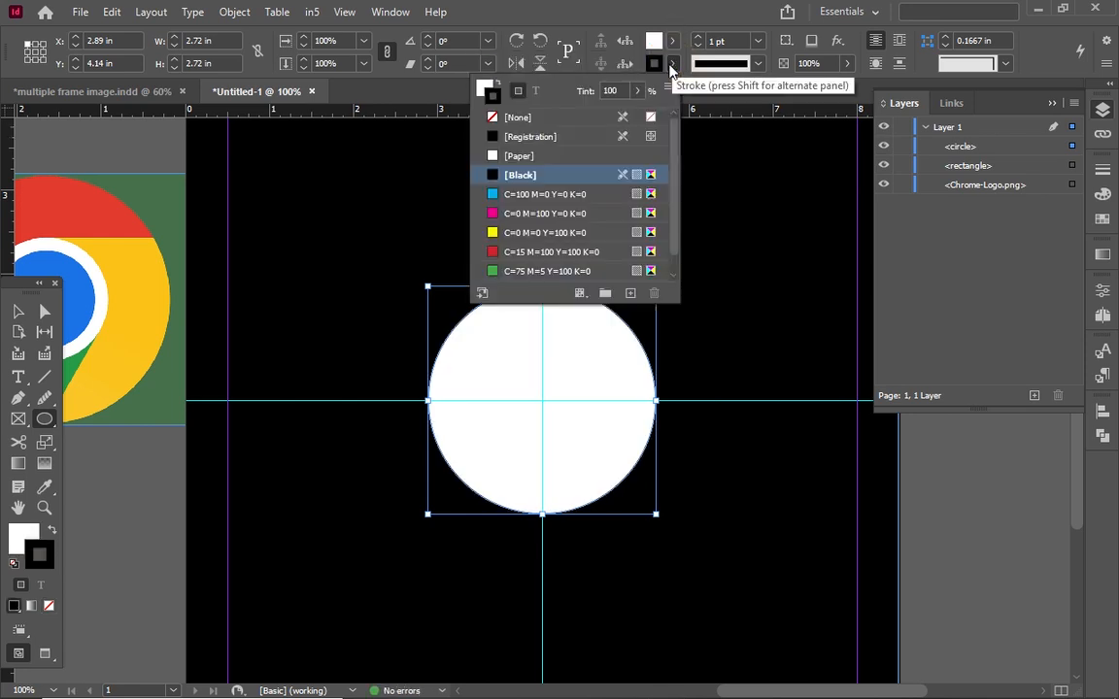
pyautogui.click(587, 118)
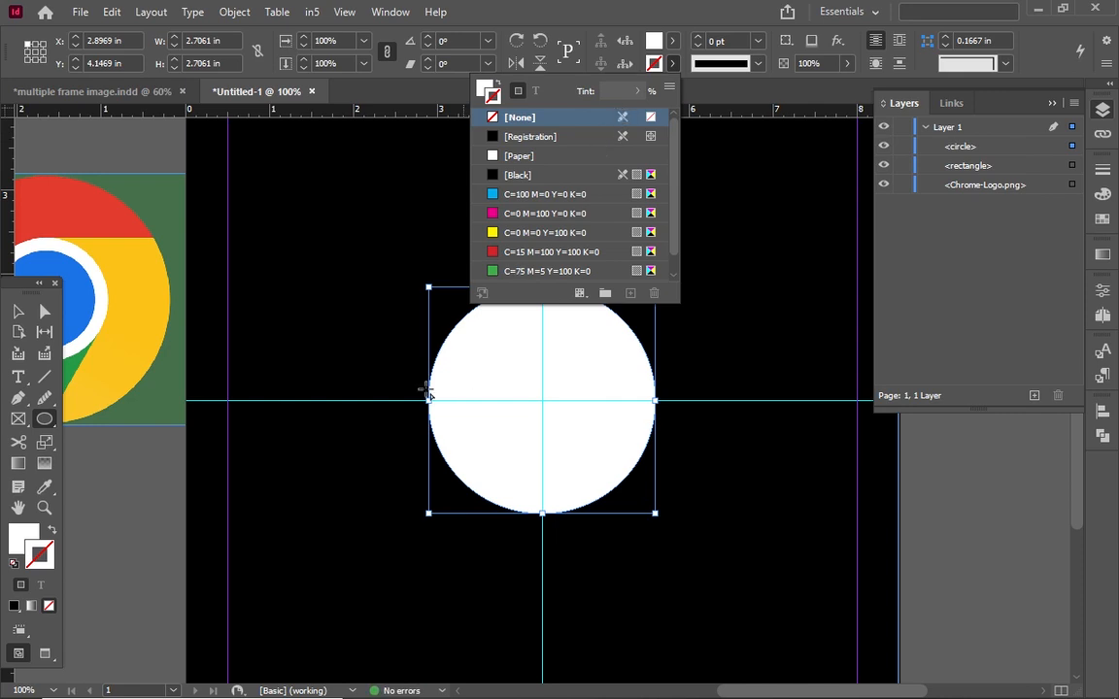
# Copy the white circle and paste the duplicate in place on top of it
pyautogui.click(18, 313)
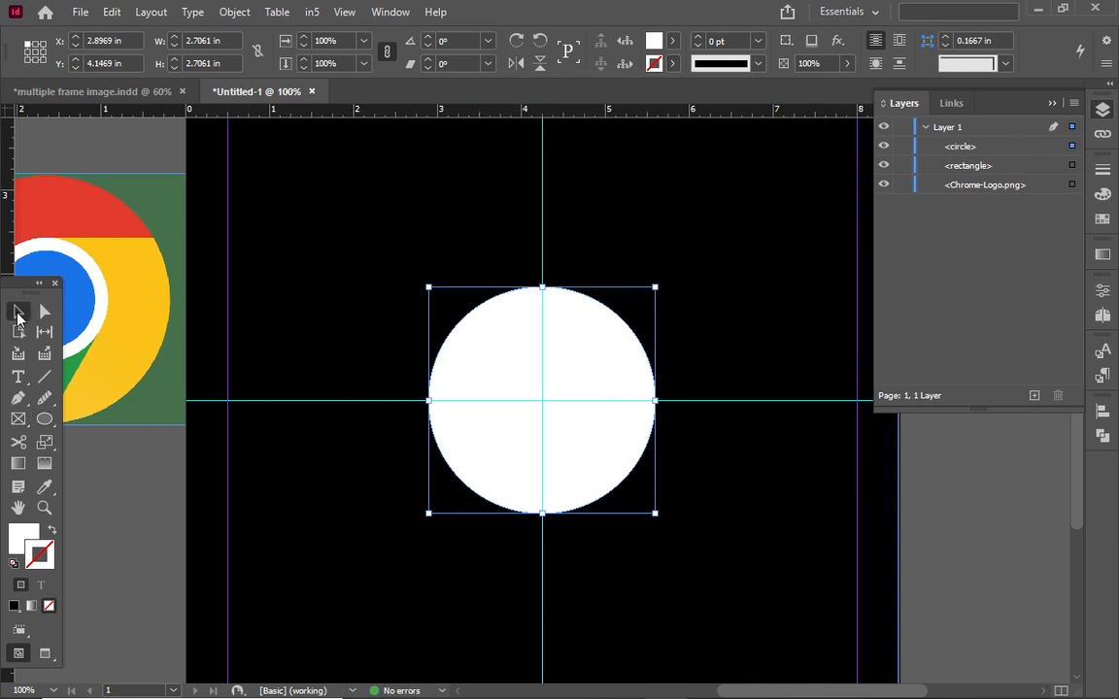
pyautogui.click(510, 374)
pyautogui.rightClick(510, 374)
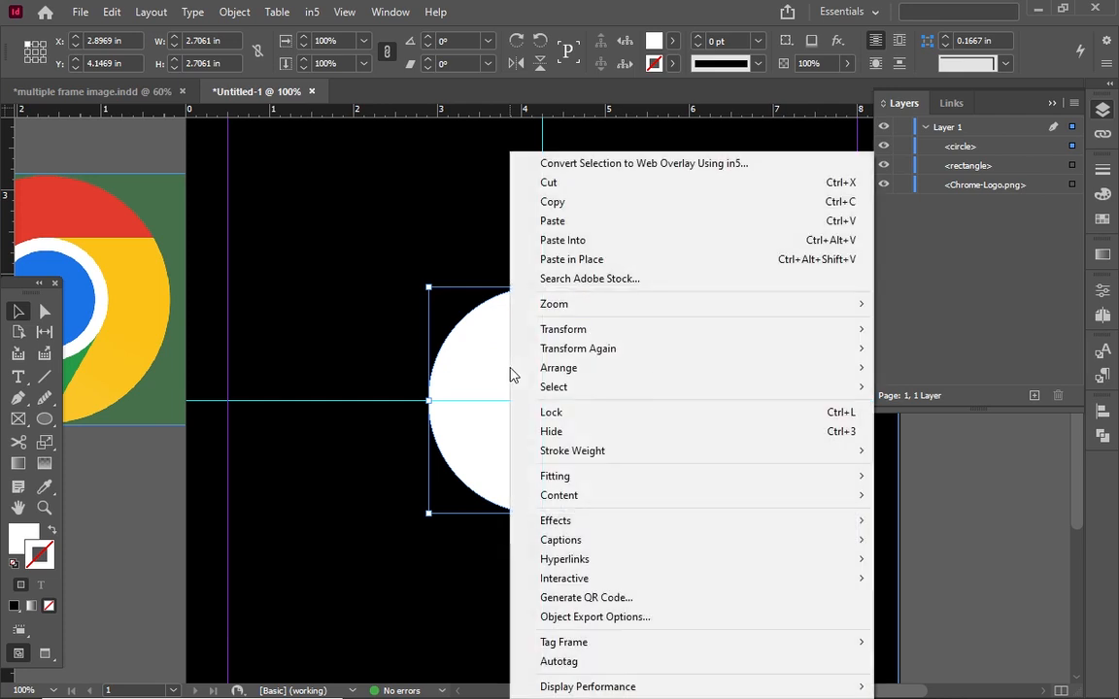
pyautogui.click(572, 202)
pyautogui.rightClick(498, 392)
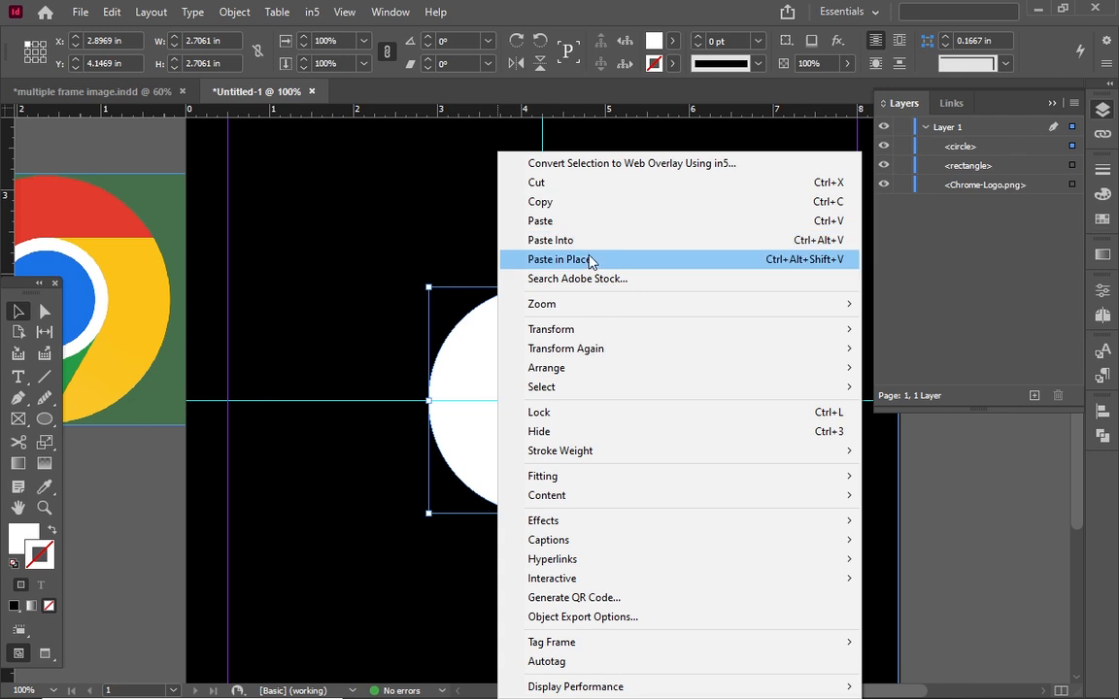
pyautogui.click(589, 259)
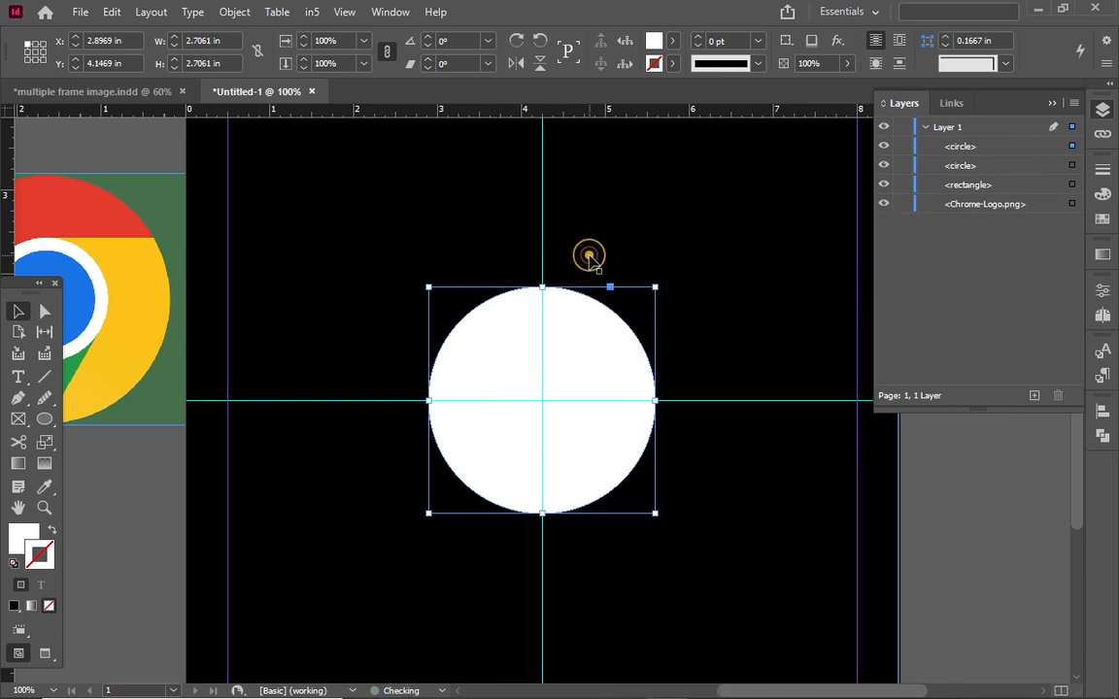
# Fill the duplicated circle with the blue sampled from the centre of the Chrome logo (#1b73e8)
pyautogui.click(670, 43)
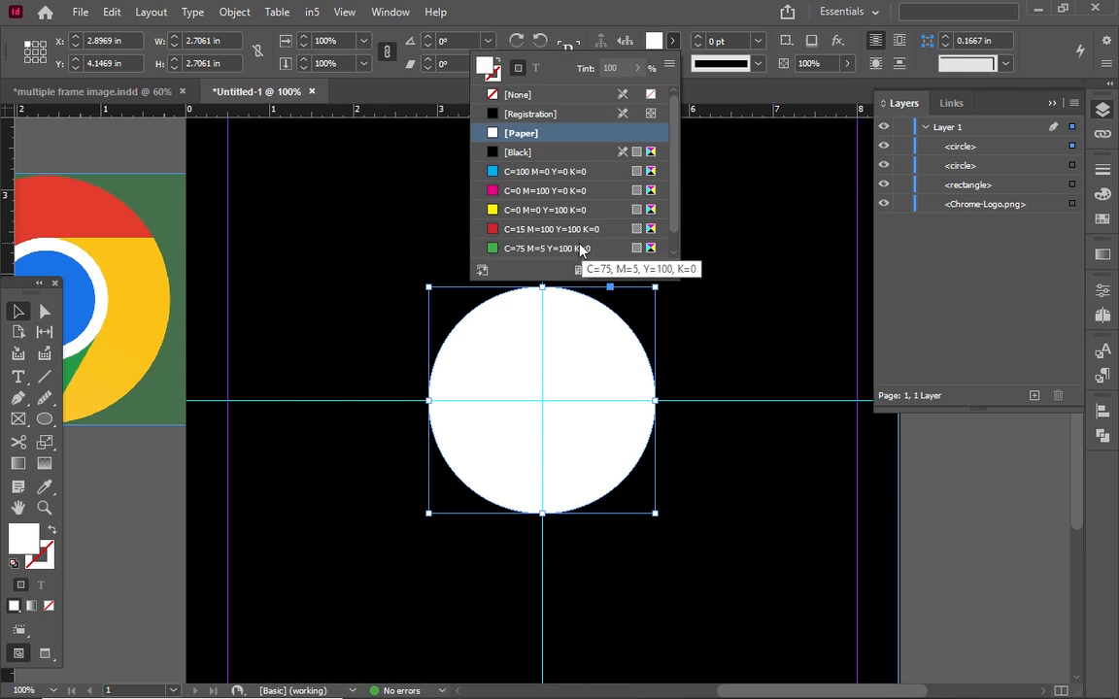
pyautogui.click(585, 167)
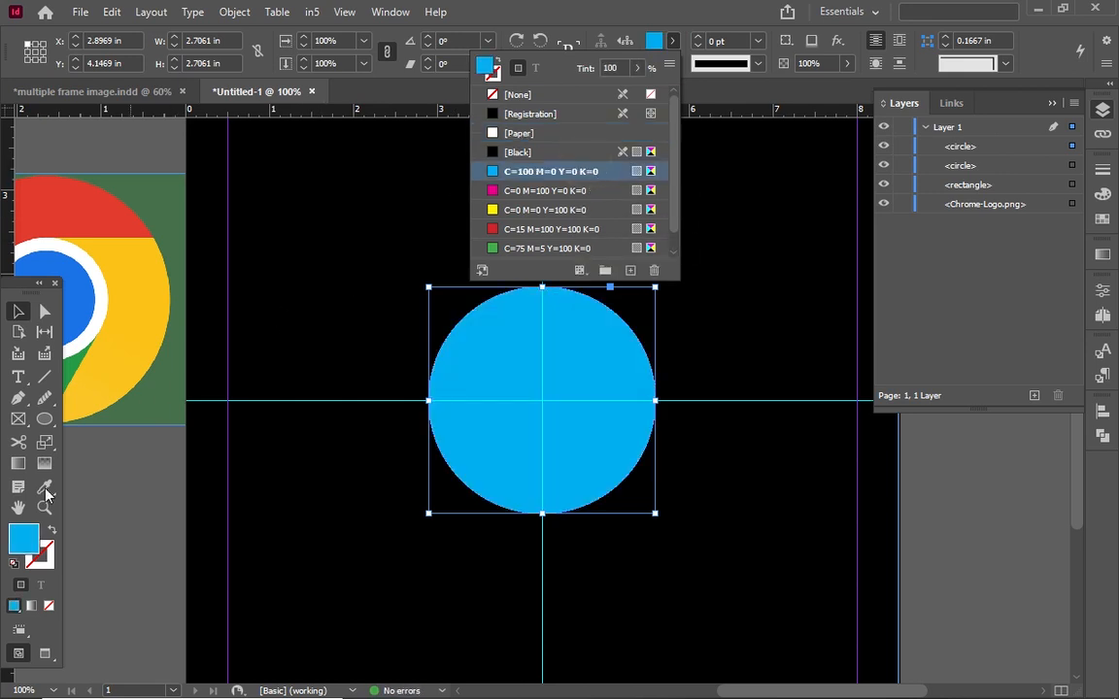
pyautogui.click(24, 536)
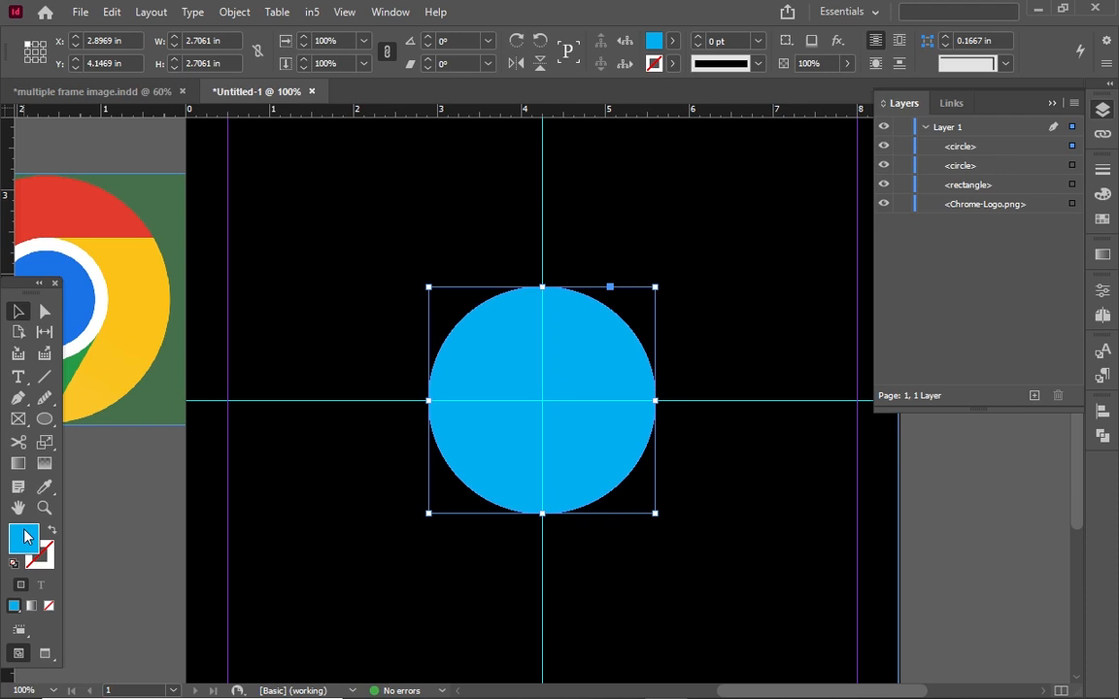
pyautogui.doubleClick(24, 536)
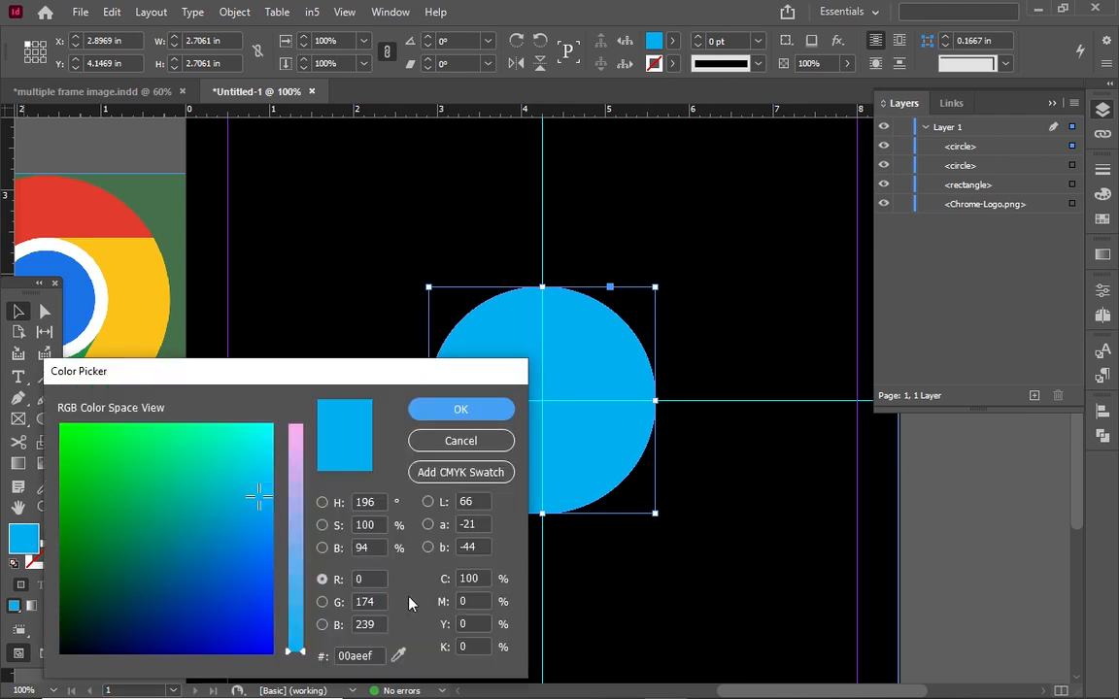
pyautogui.click(400, 657)
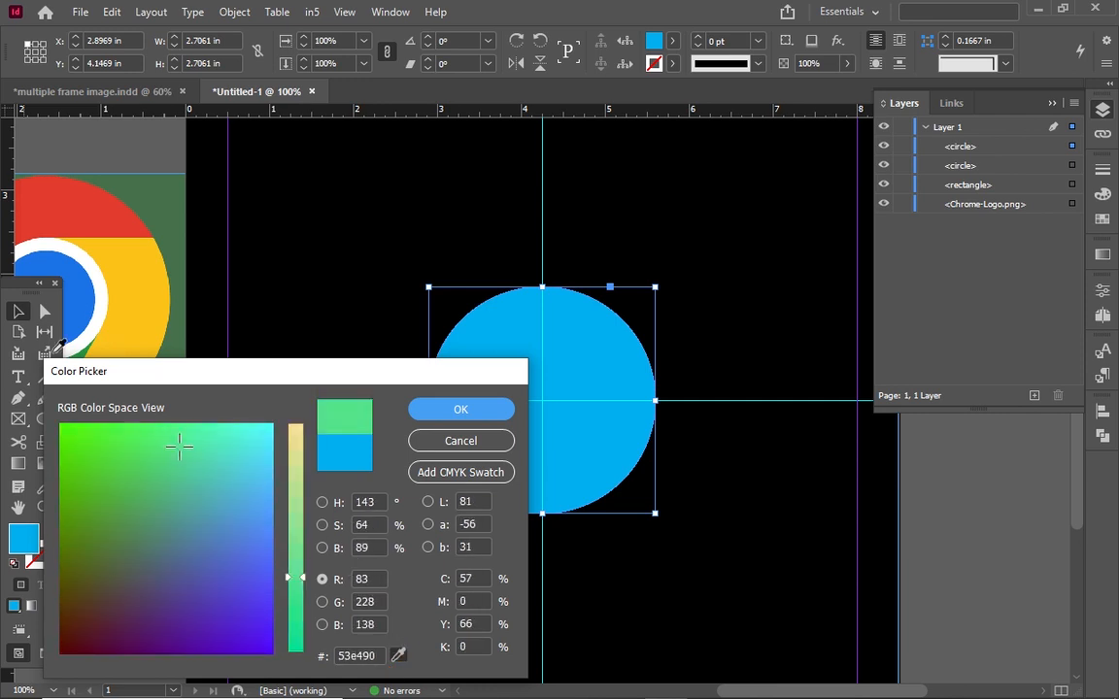
pyautogui.click(84, 293)
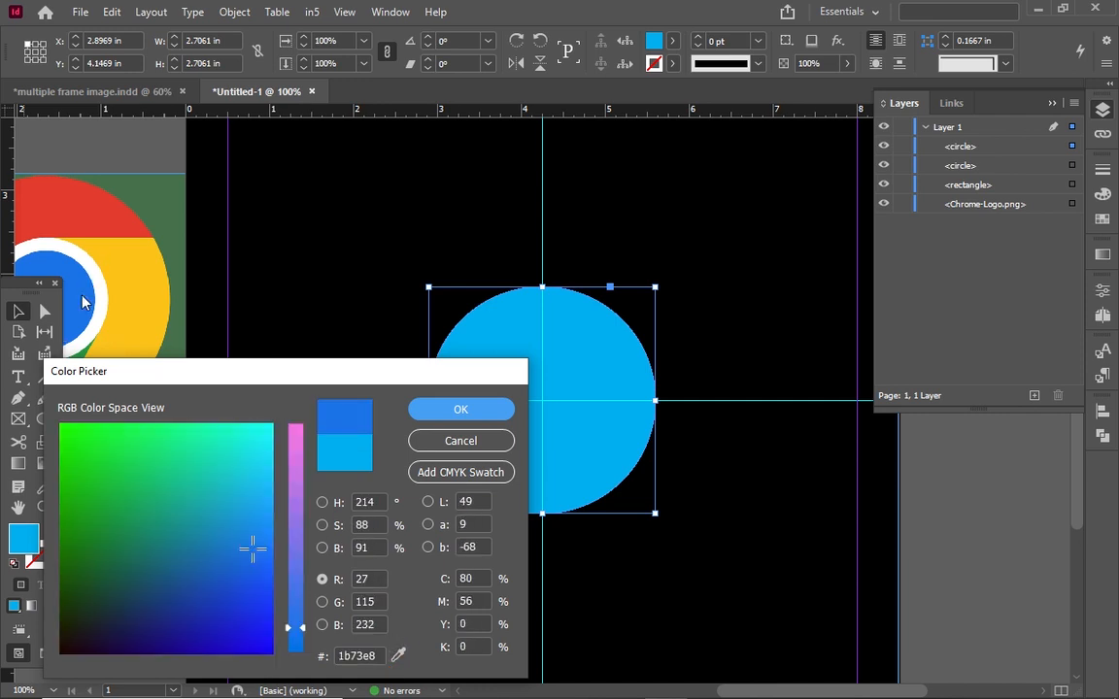
pyautogui.click(437, 428)
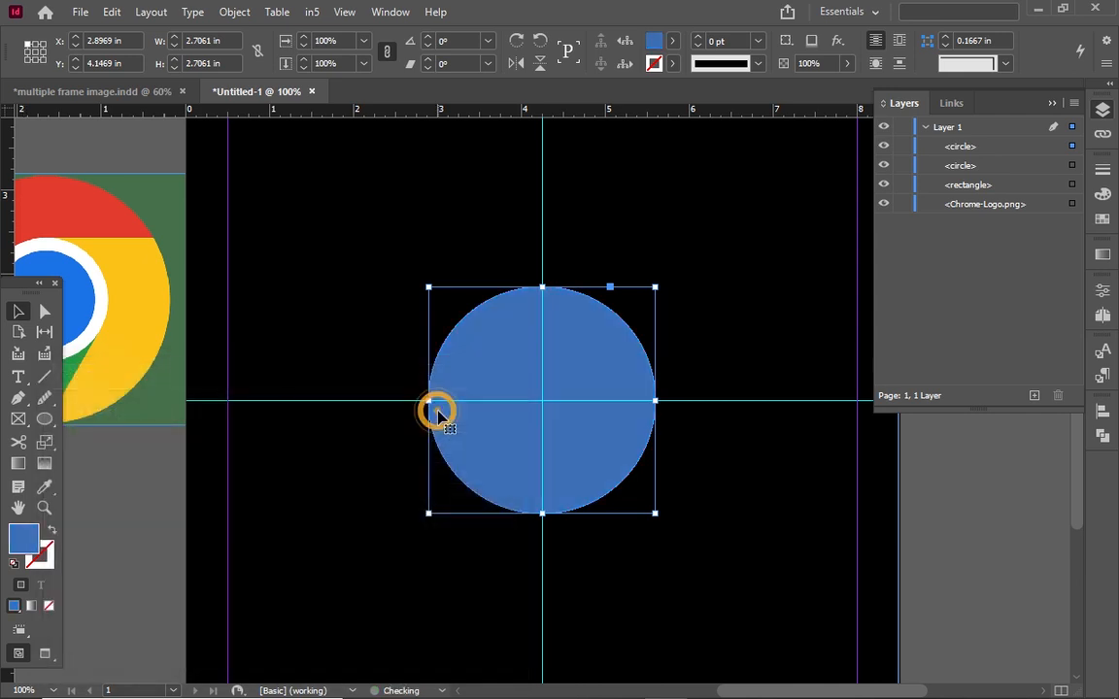
# Try to get a closer colour match by resampling the logo's blue (#1b73e8) for the circle's fill
pyautogui.doubleClick(25, 541)
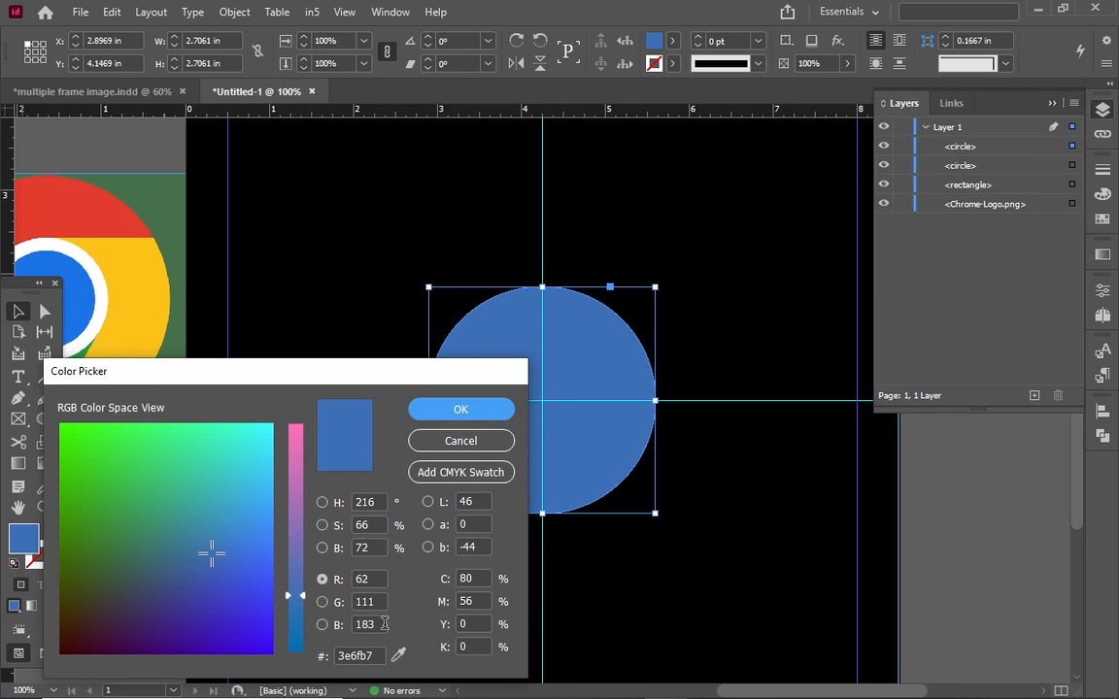
pyautogui.click(398, 656)
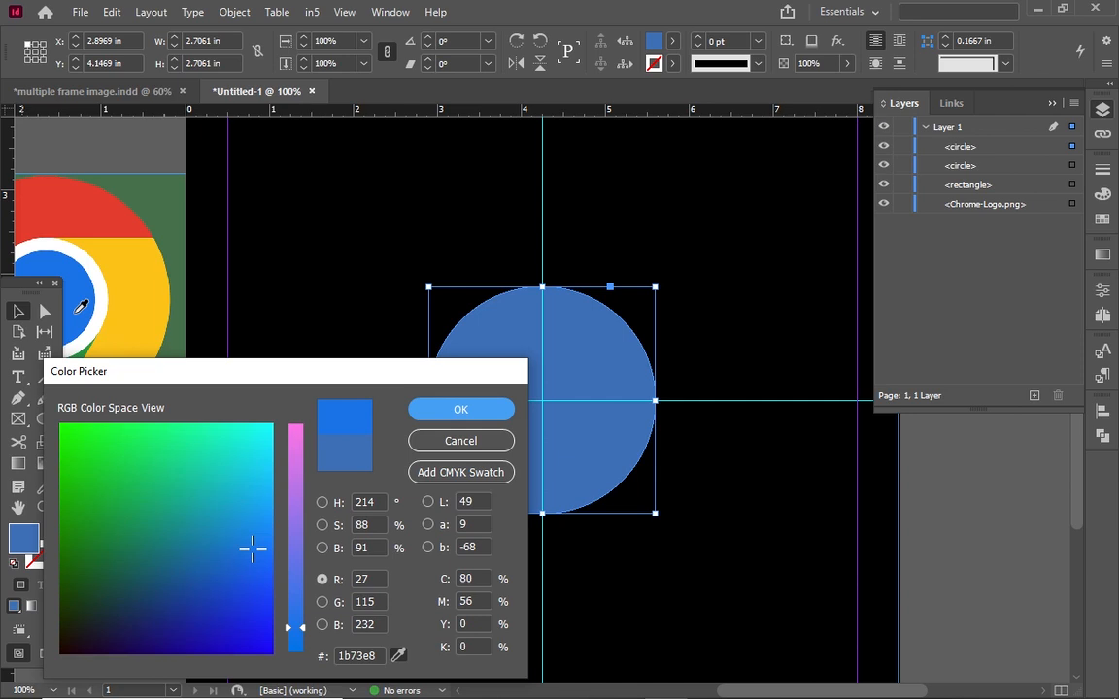
pyautogui.click(76, 310)
pyautogui.click(455, 416)
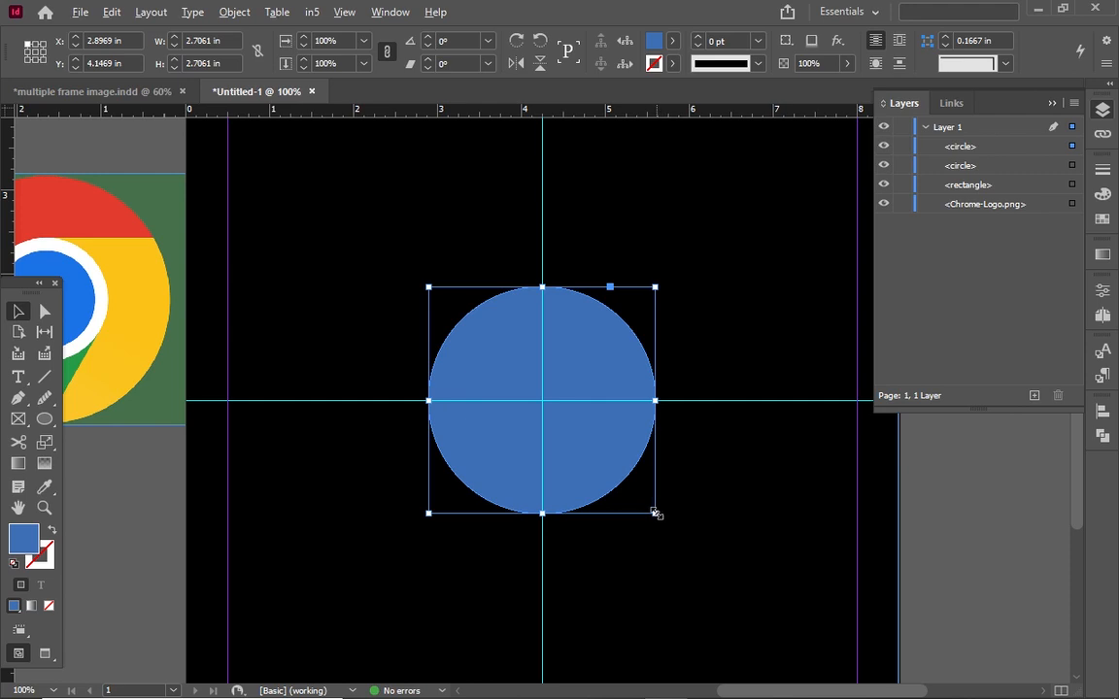
# Shrink the blue circle about its centre so that a narrow white ring is left around it
pyautogui.moveTo(654, 512); pyautogui.dragTo(625, 483)
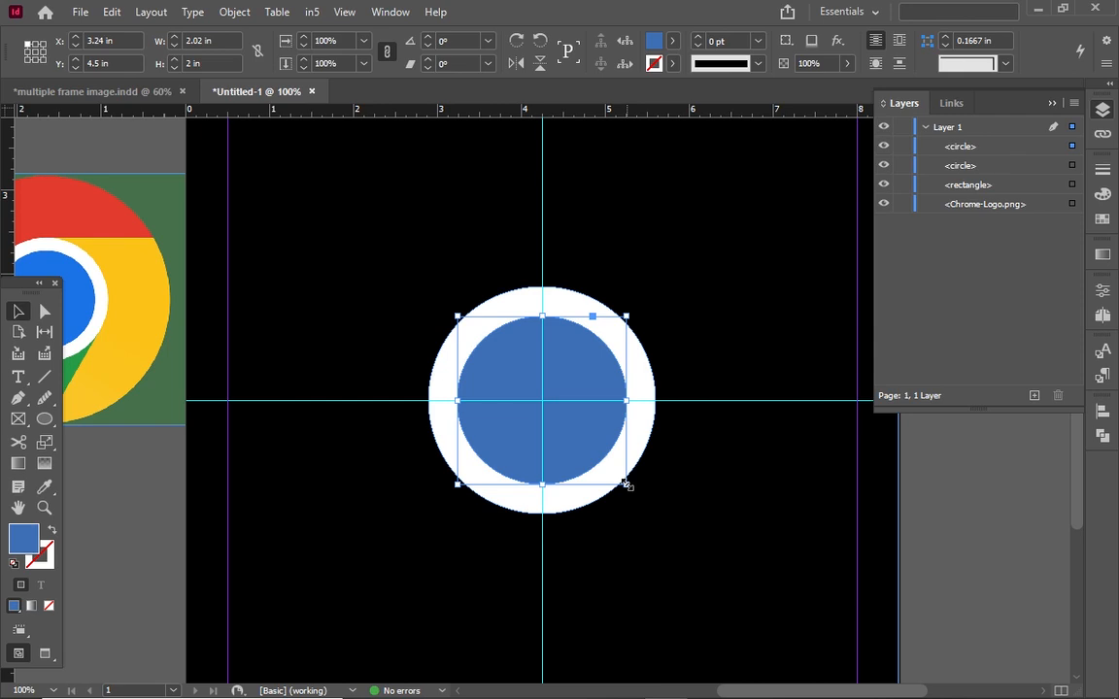
pyautogui.moveTo(627, 484); pyautogui.dragTo(641, 497)
pyautogui.click(691, 549)
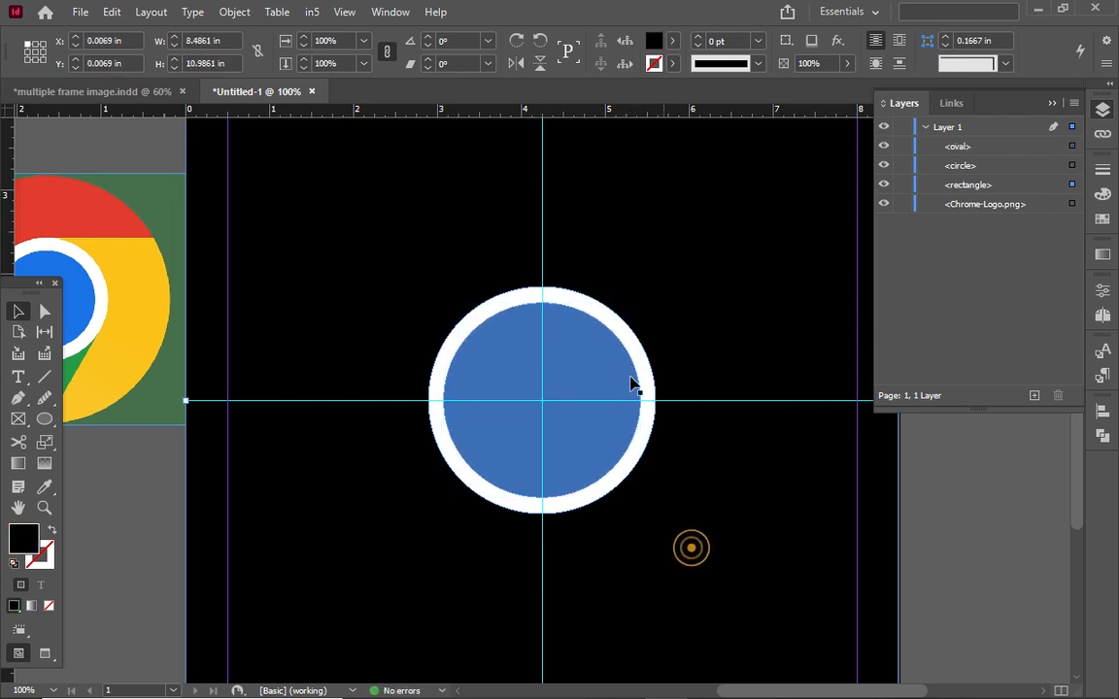
# Paste another copy of the white circle in place above the blue circle
pyautogui.click(624, 340)
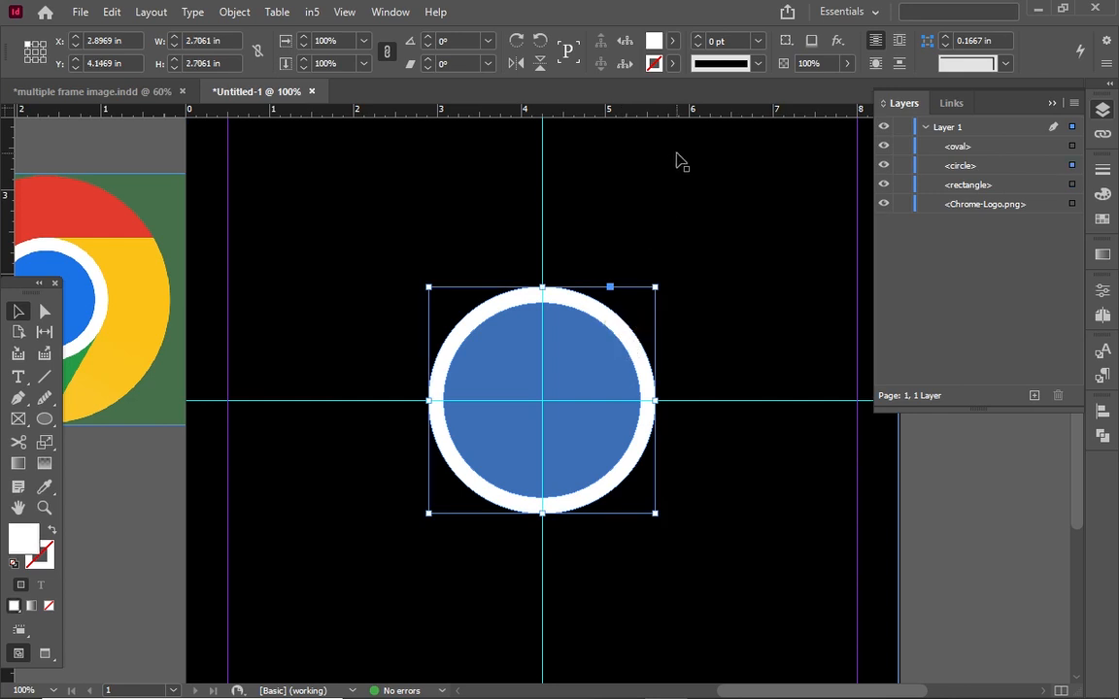
pyautogui.rightClick(578, 307)
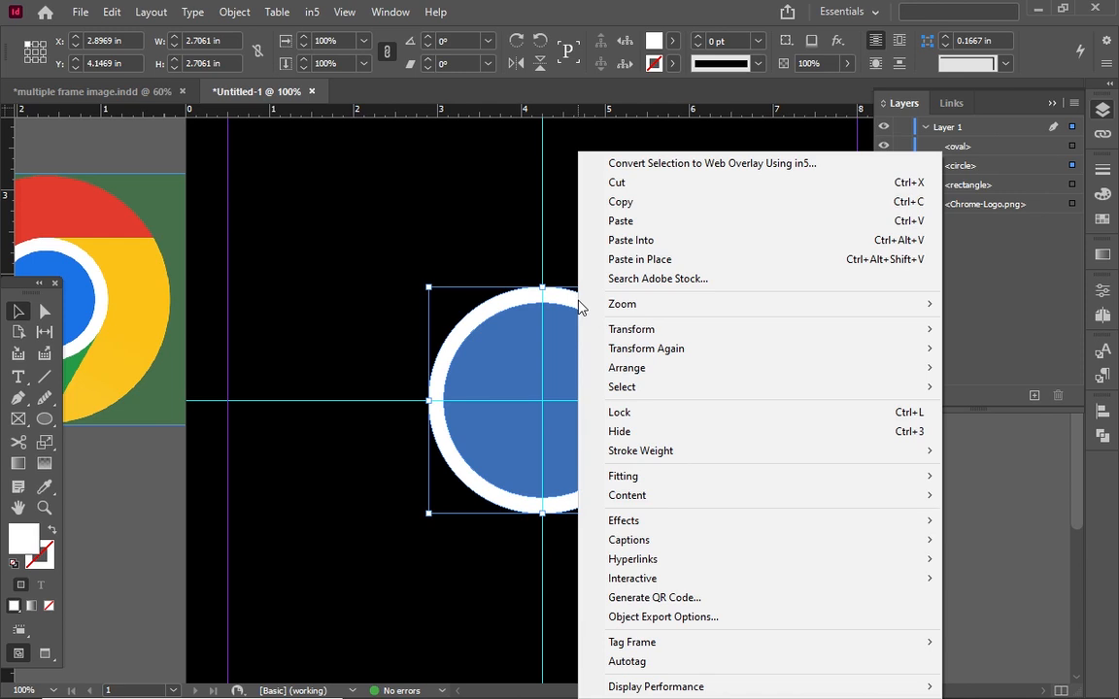
pyautogui.click(620, 261)
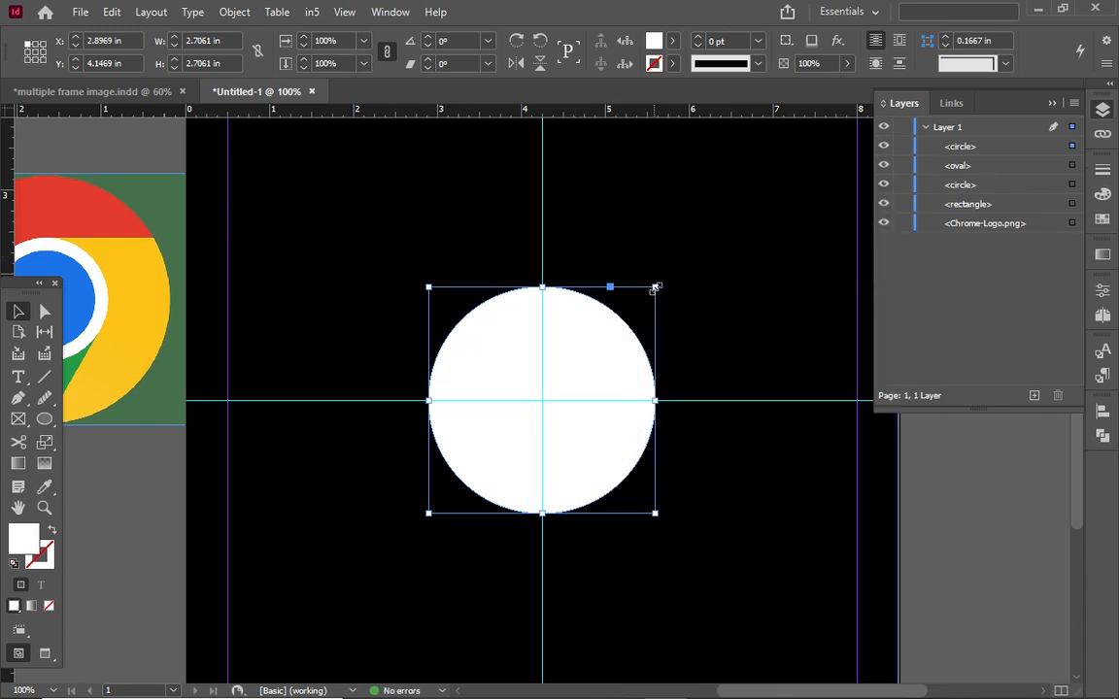
# Fill the newest circle with red (C=15 M=100 Y=100 K=0) and enlarge it about its centre to about 3.34 in across
pyautogui.click(671, 44)
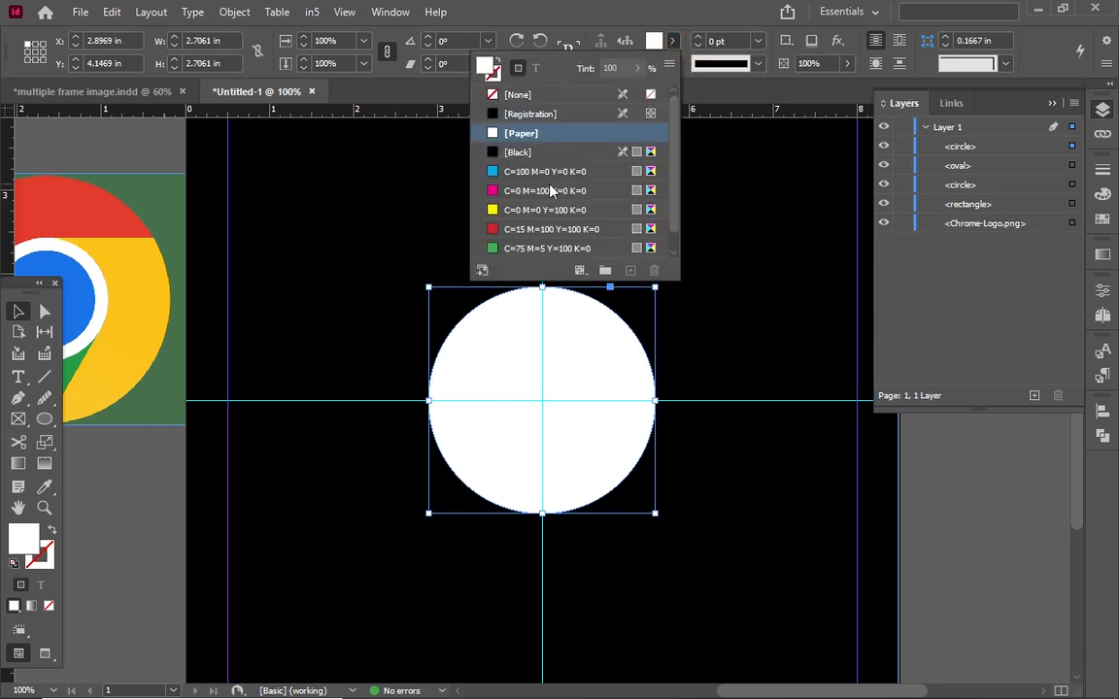
pyautogui.click(542, 231)
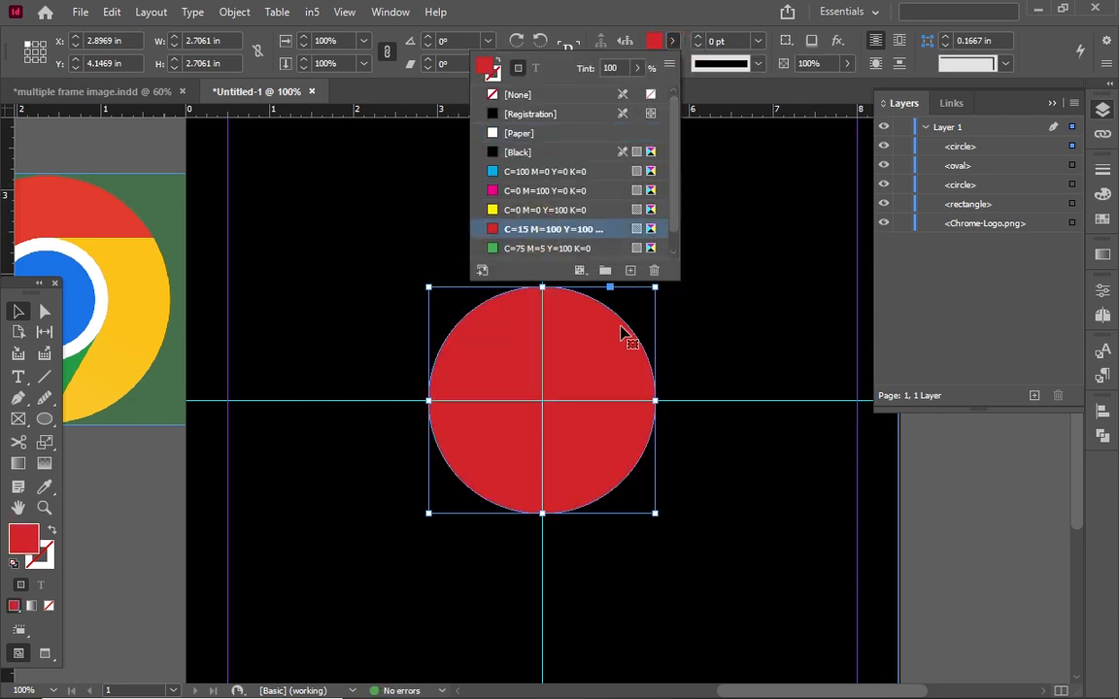
pyautogui.click(654, 513)
pyautogui.moveTo(654, 514); pyautogui.dragTo(681, 534)
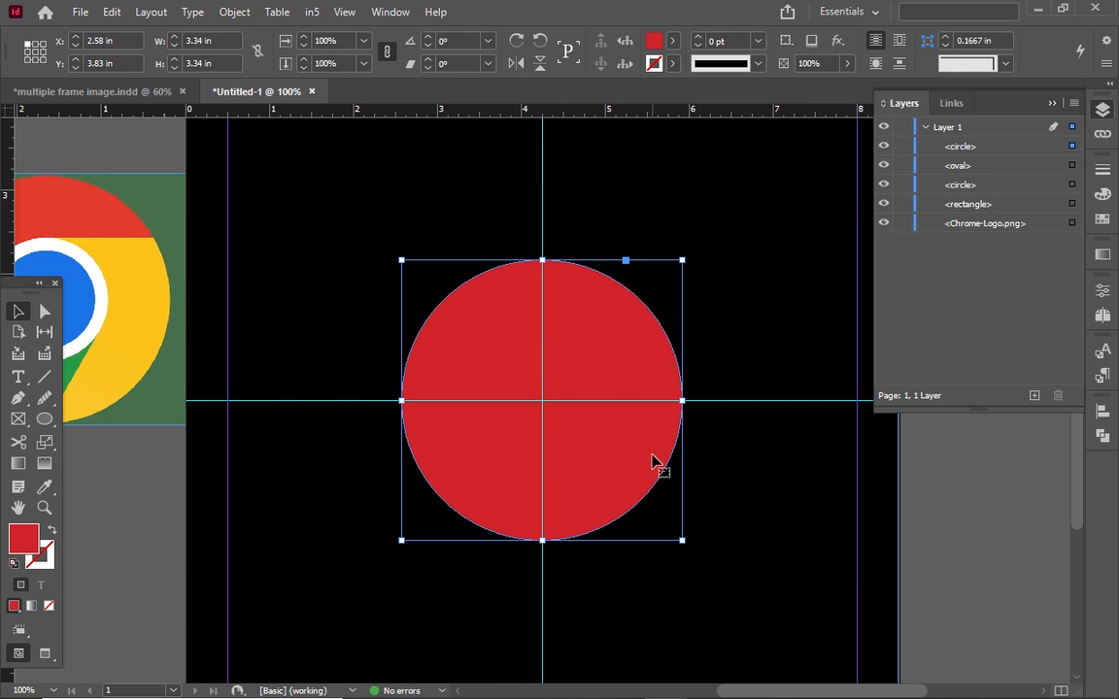
# Send the red circle backward two levels so that it sits behind both the blue and the white circles
pyautogui.hotkey('ctrl', '[')
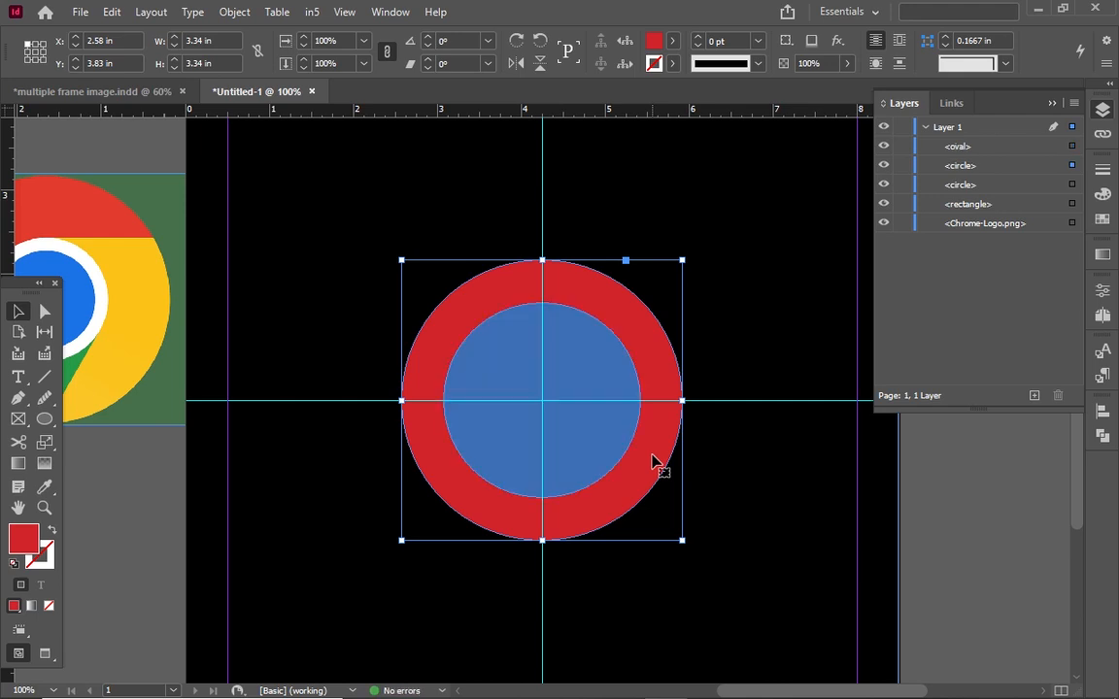
pyautogui.hotkey('ctrl', '[')
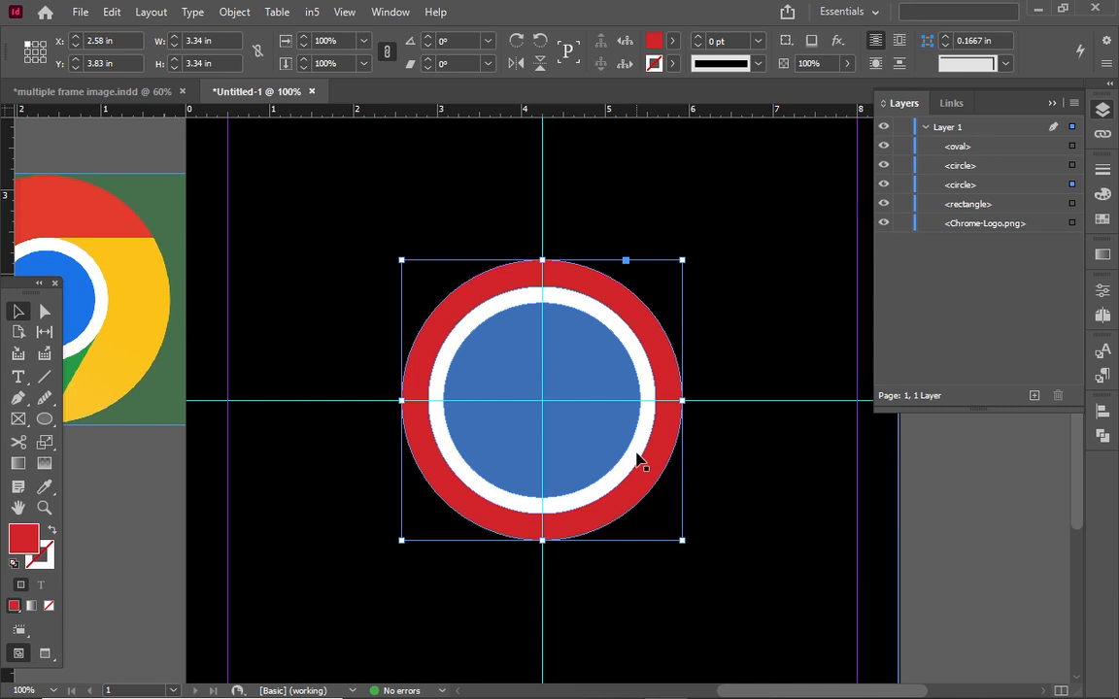
# Shrink the white and blue circles together about their shared centre until the white one is about 1.54 in across
pyautogui.click(637, 455)
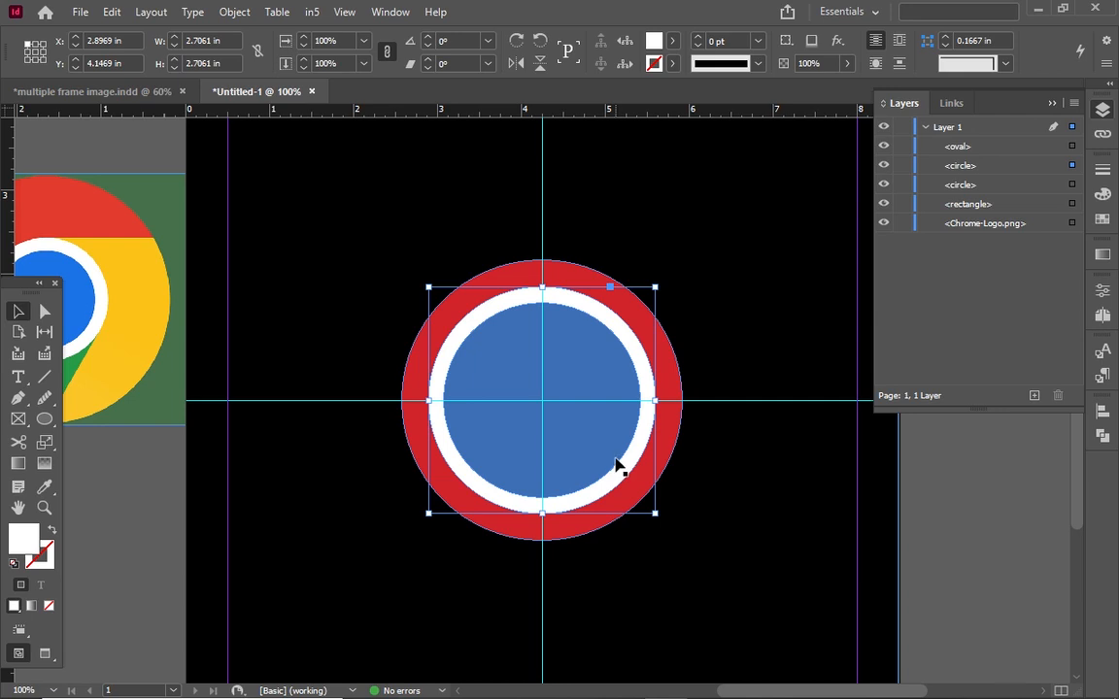
pyautogui.keyDown('shift'); pyautogui.click(611, 462); pyautogui.keyUp('shift')
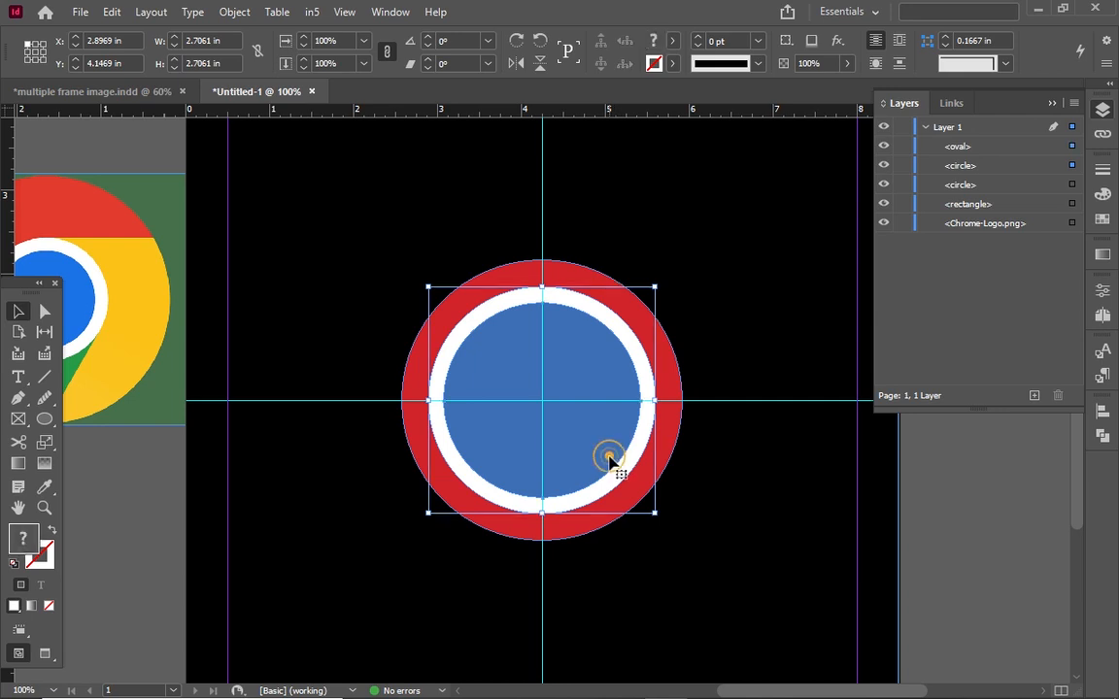
pyautogui.click(657, 517)
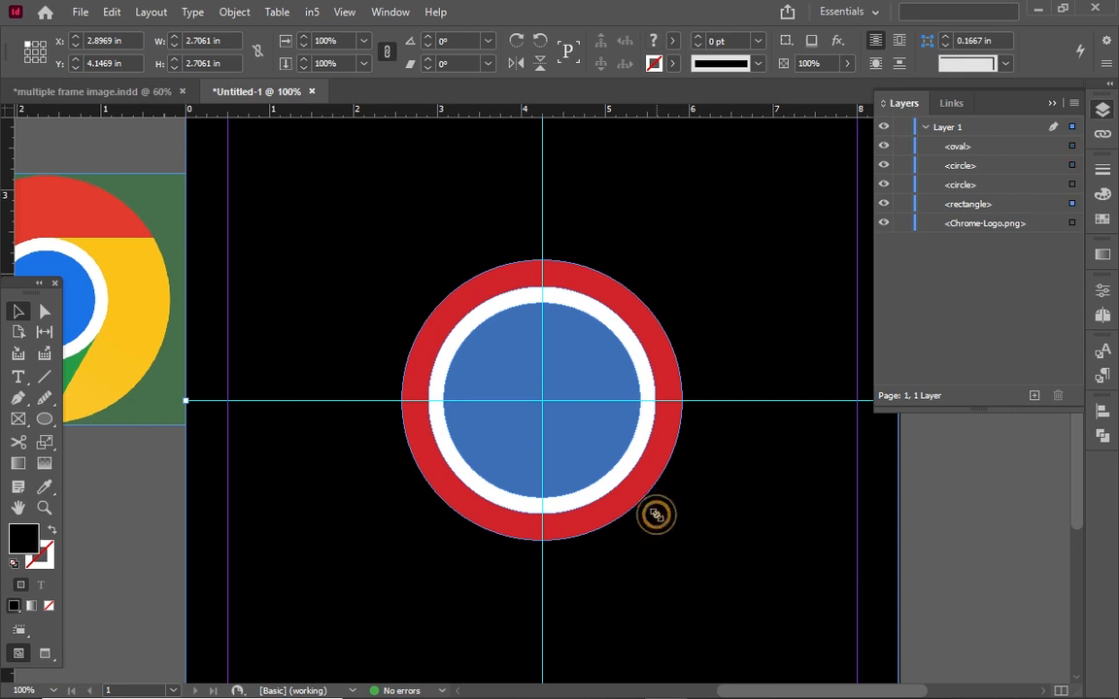
pyautogui.click(598, 461)
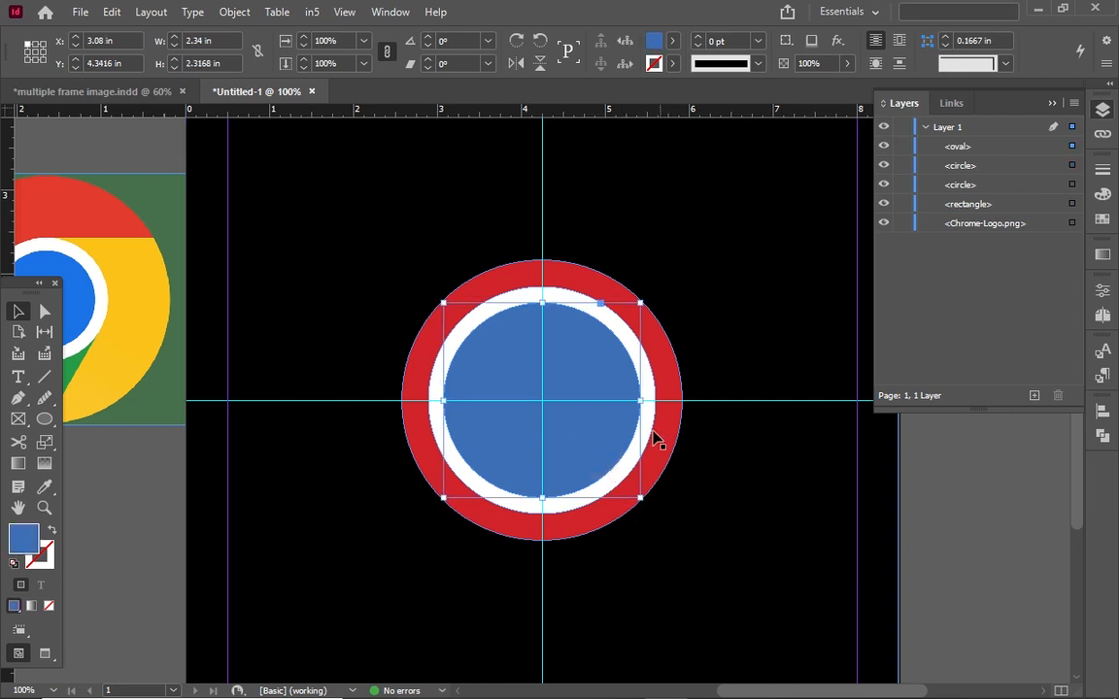
pyautogui.keyDown('shift'); pyautogui.click(651, 433); pyautogui.keyUp('shift')
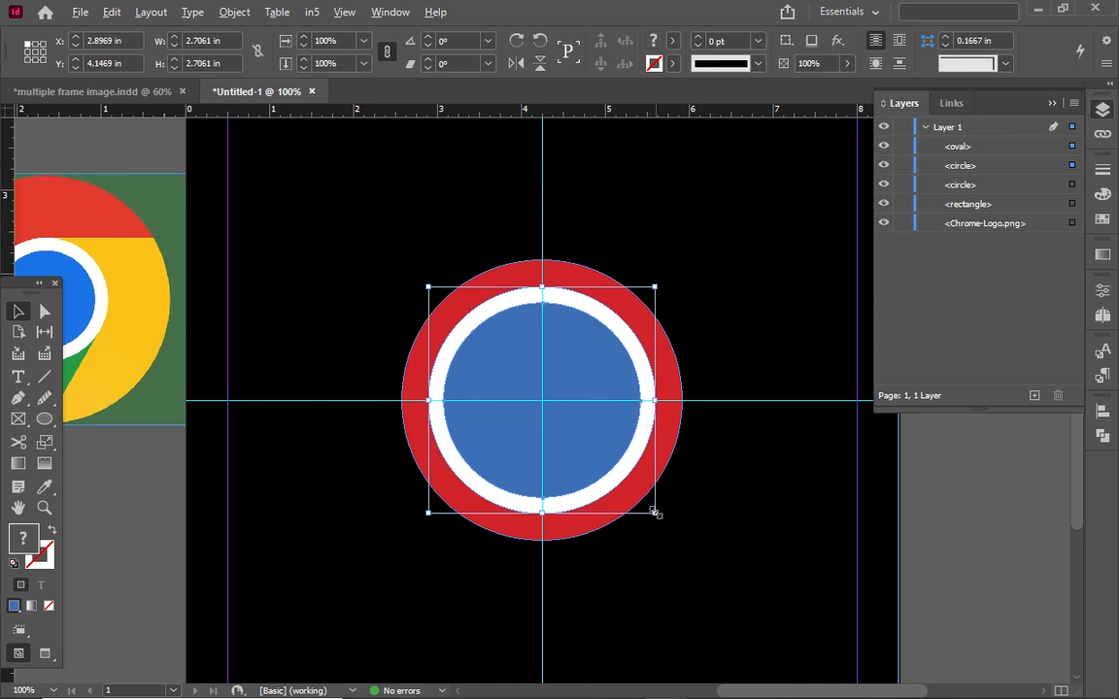
pyautogui.moveTo(657, 514); pyautogui.dragTo(596, 437)
pyautogui.hotkey('ctrl', 'z')
pyautogui.moveTo(655, 514)
pyautogui.mouseDown()
pyautogui.moveTo(602, 439)
pyautogui.moveTo(595, 457)
pyautogui.moveTo(606, 460)
pyautogui.mouseUp()
pyautogui.click(595, 434)
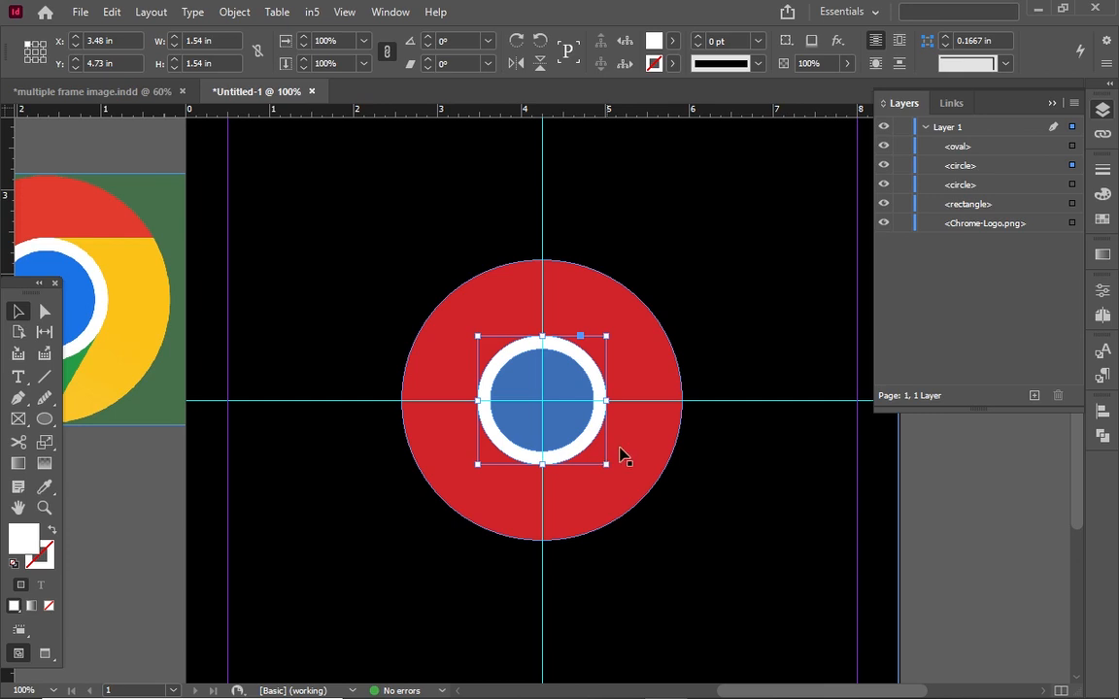
# Narrow the white ring by reducing the white circle to about 1.42 in across, and compare its proportions with the placed logo
pyautogui.click(719, 269)
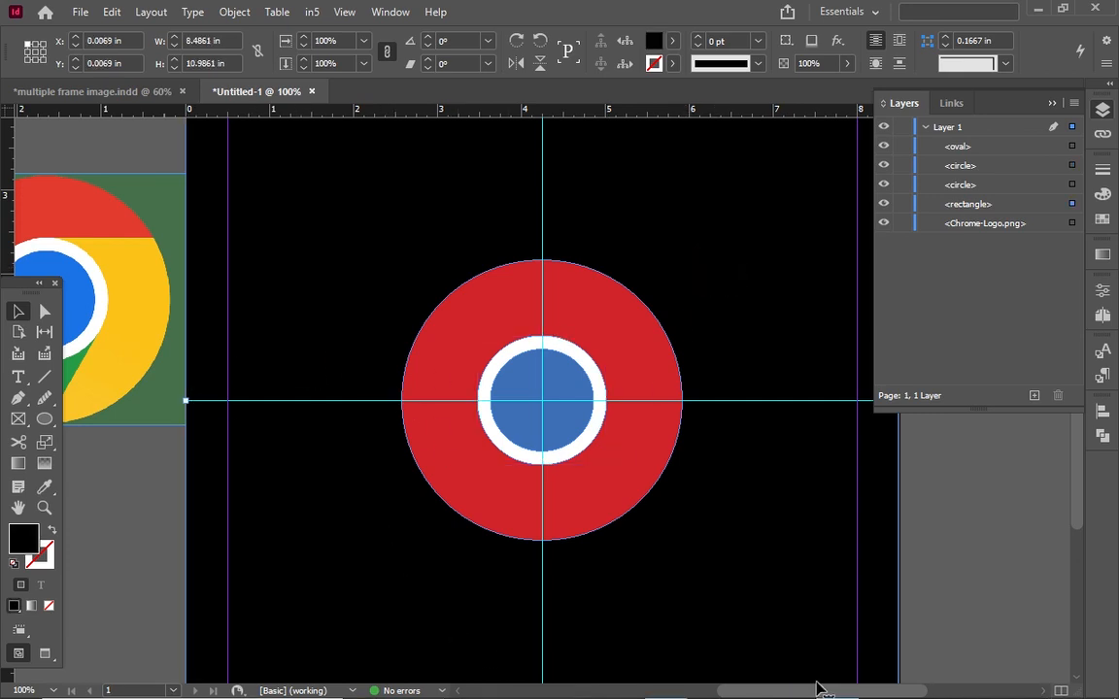
pyautogui.hotkey('ctrl', '-')
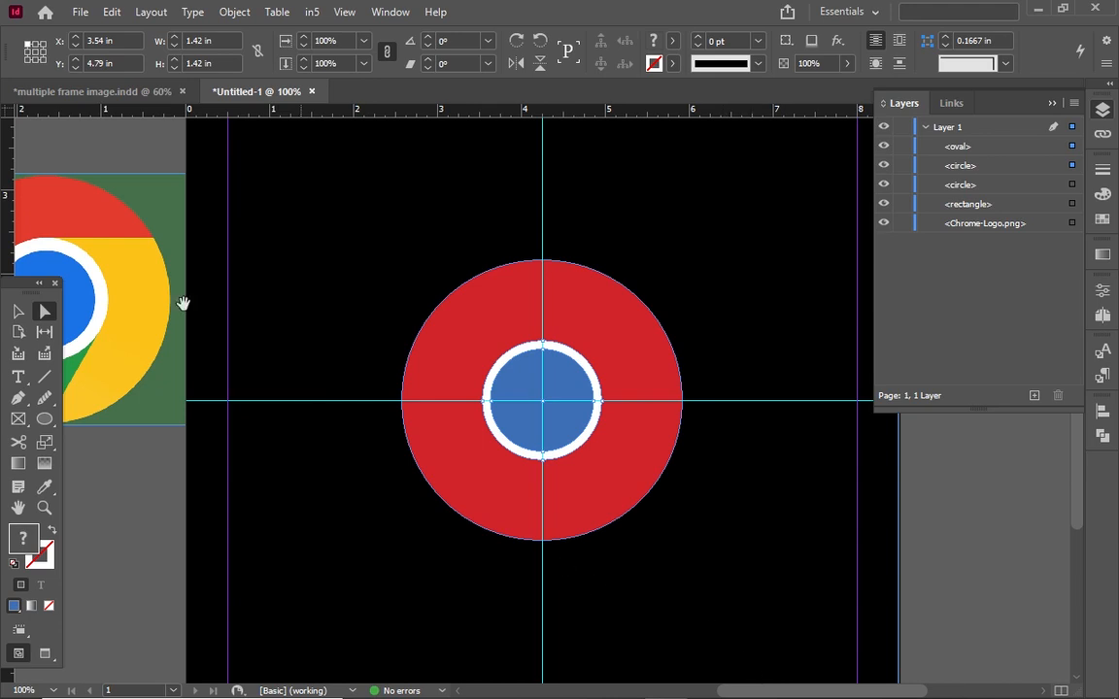
pyautogui.click(18, 311)
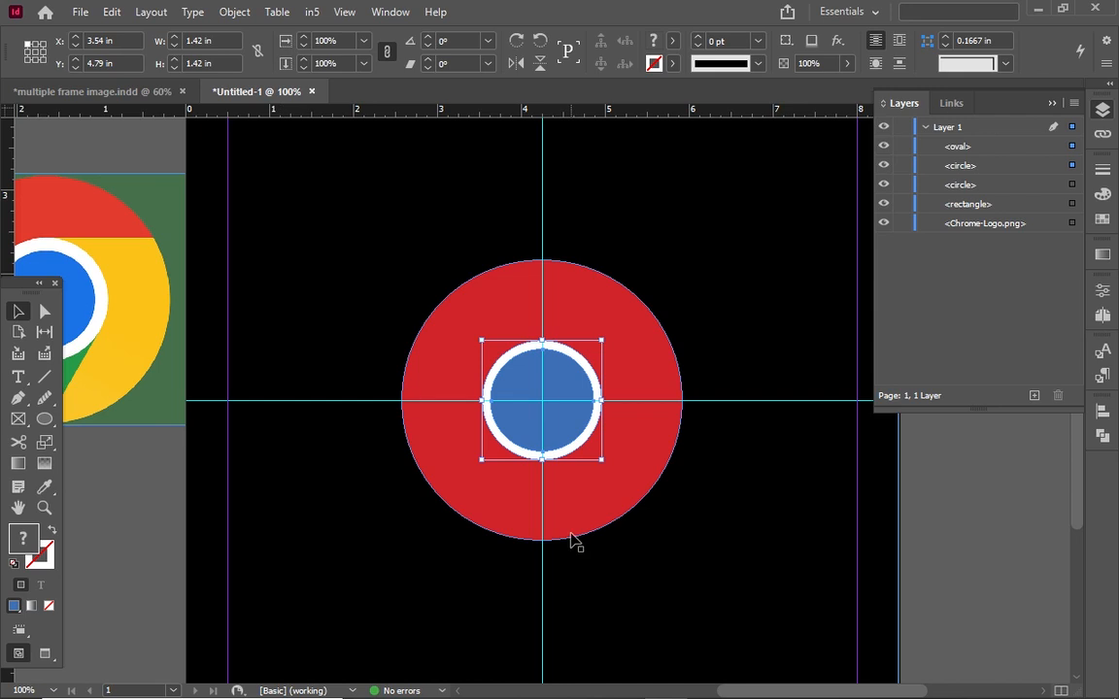
pyautogui.moveTo(743, 689); pyautogui.dragTo(644, 689)
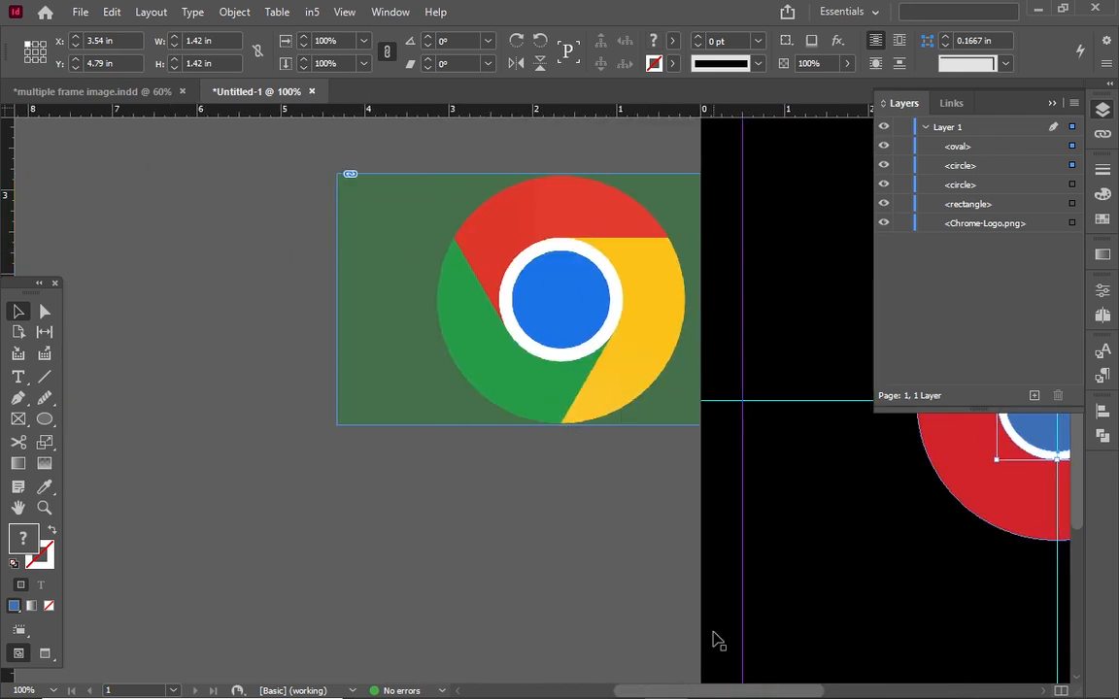
pyautogui.moveTo(727, 691); pyautogui.dragTo(814, 692)
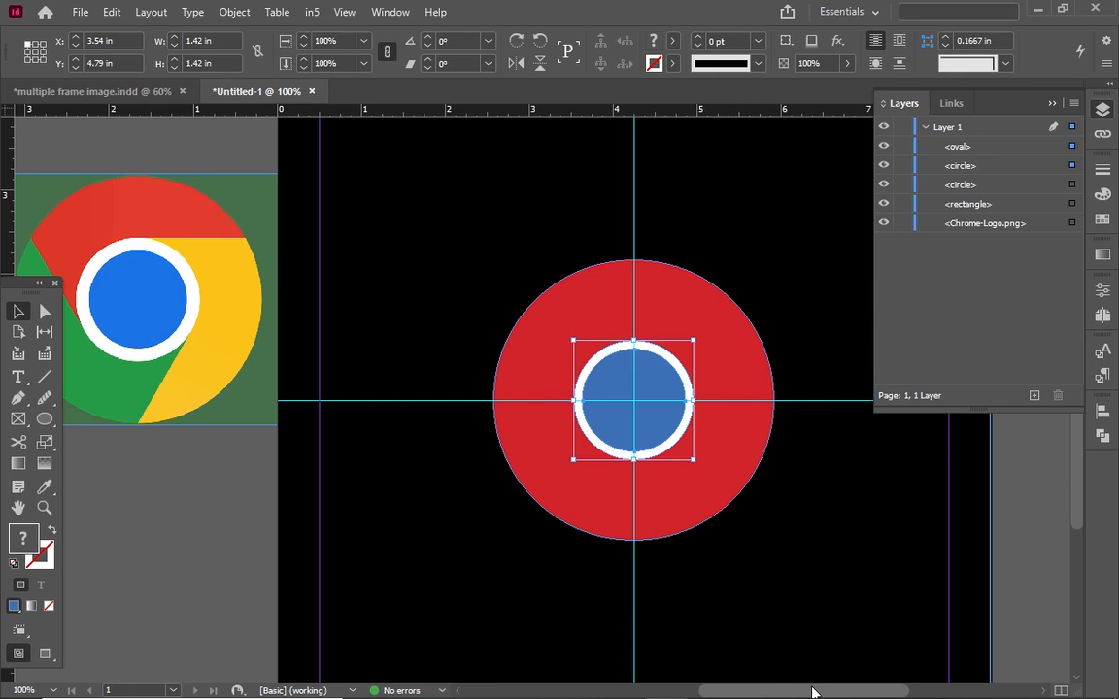
# Duplicate the red circle to the lower right of the page and fill the copy with yellow (C=0 M=0 Y=100 K=0)
pyautogui.click(758, 449)
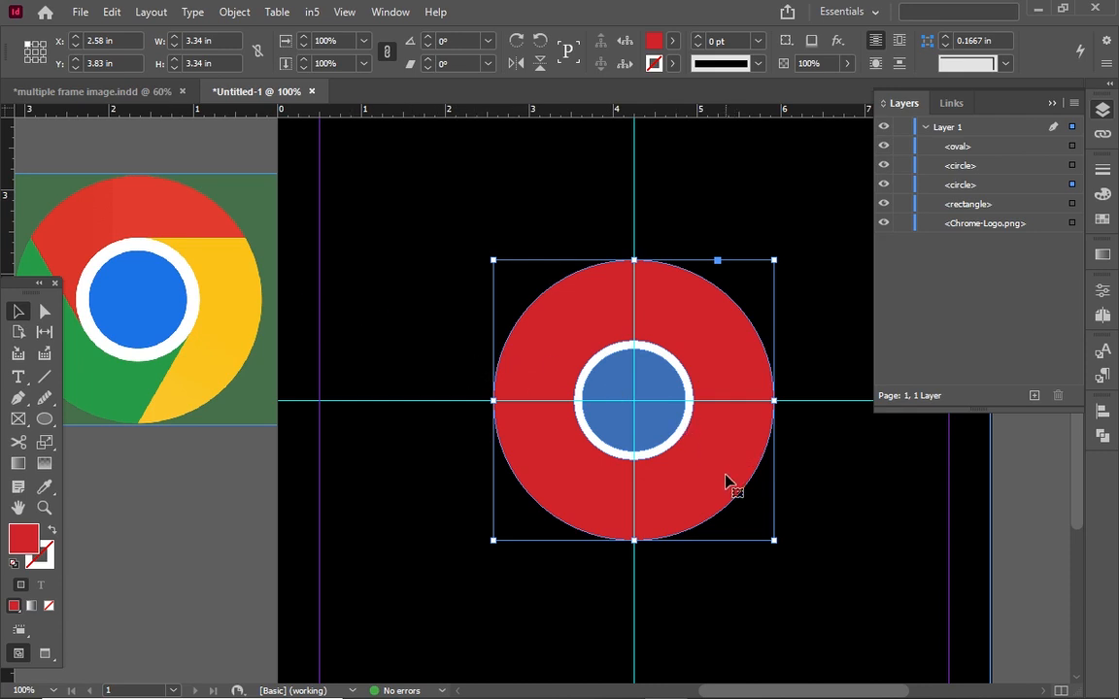
pyautogui.hotkey('ctrl', '-')
pyautogui.hotkey('ctrl', '-')
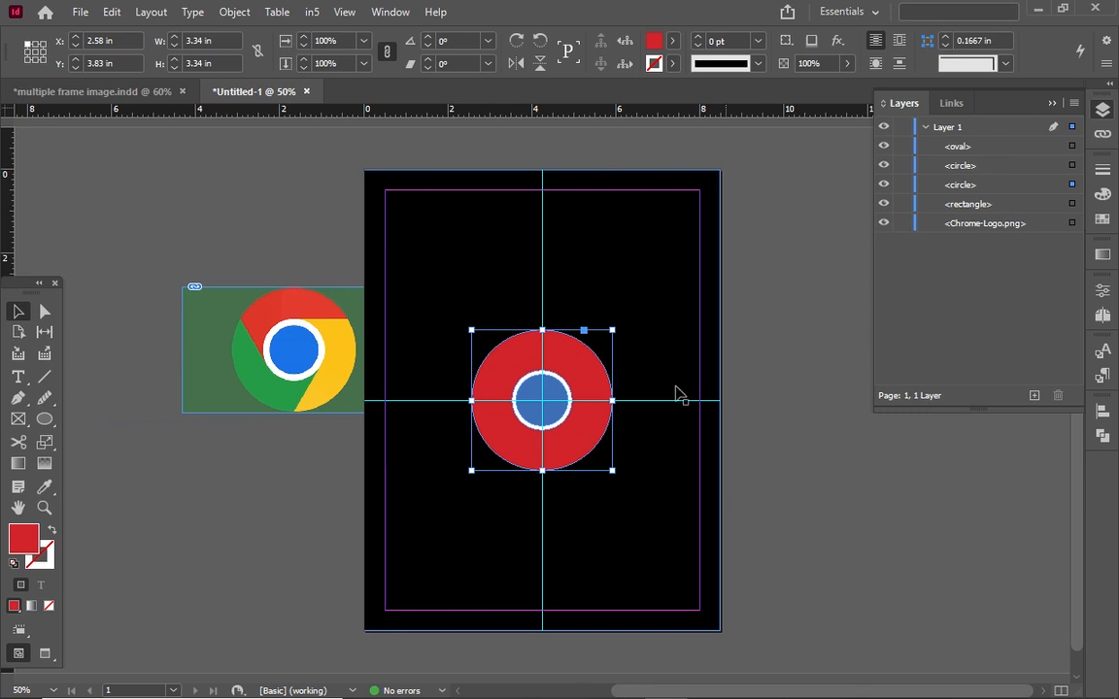
pyautogui.click(589, 425)
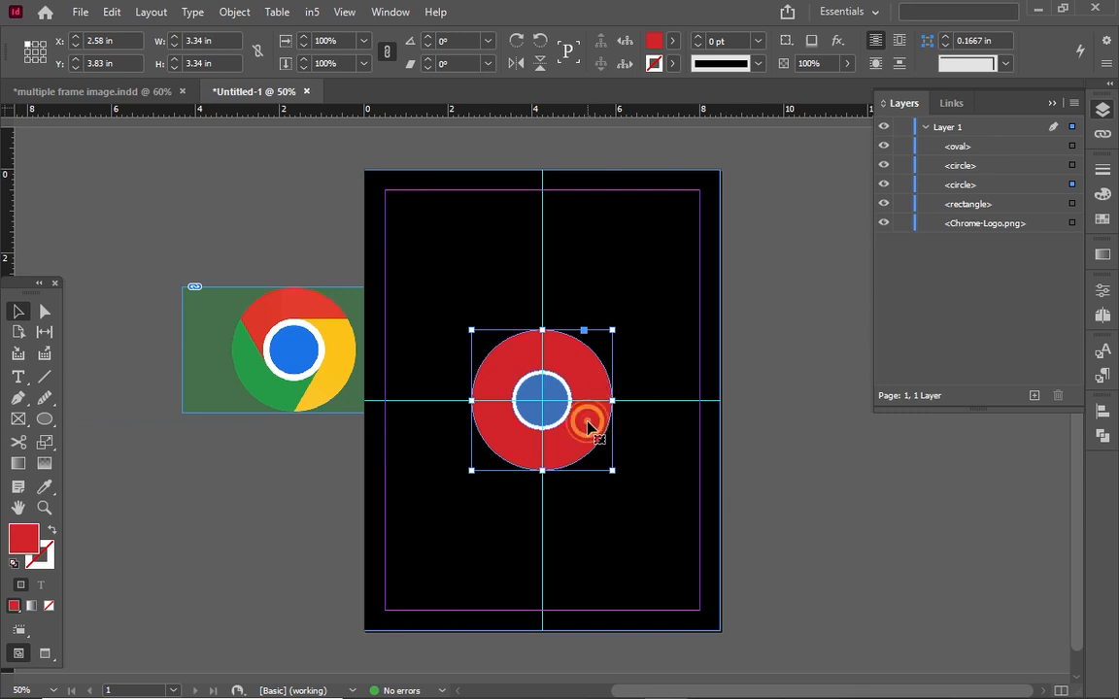
pyautogui.keyDown('alt'); pyautogui.moveTo(588, 425); pyautogui.dragTo(728, 562); pyautogui.keyUp('alt')
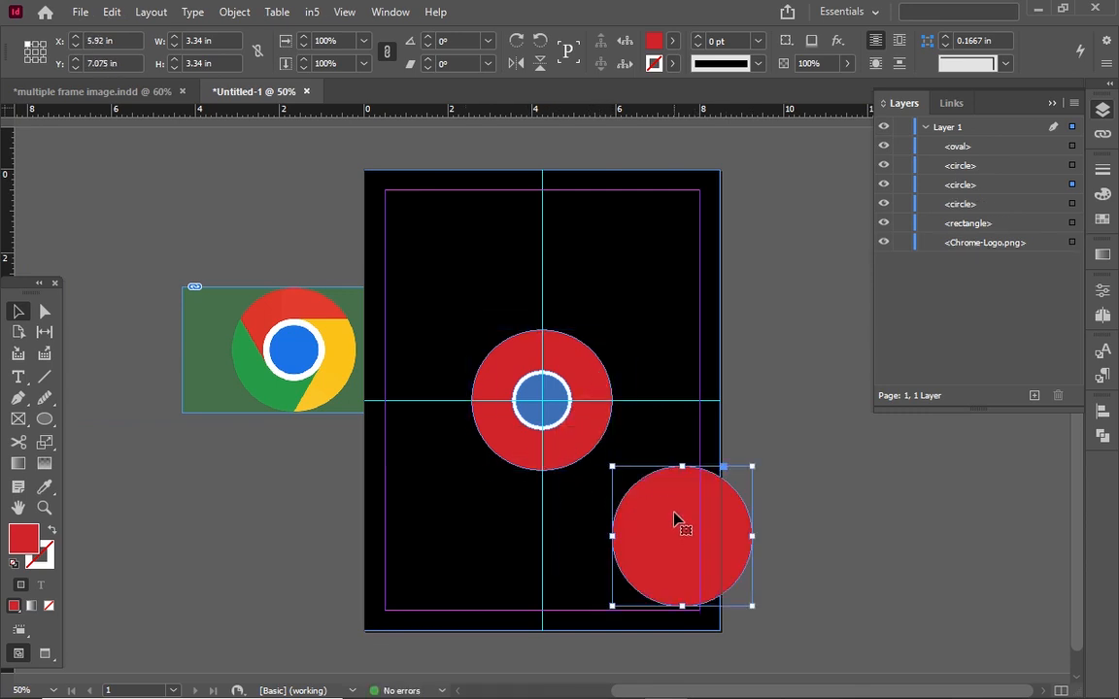
pyautogui.click(673, 40)
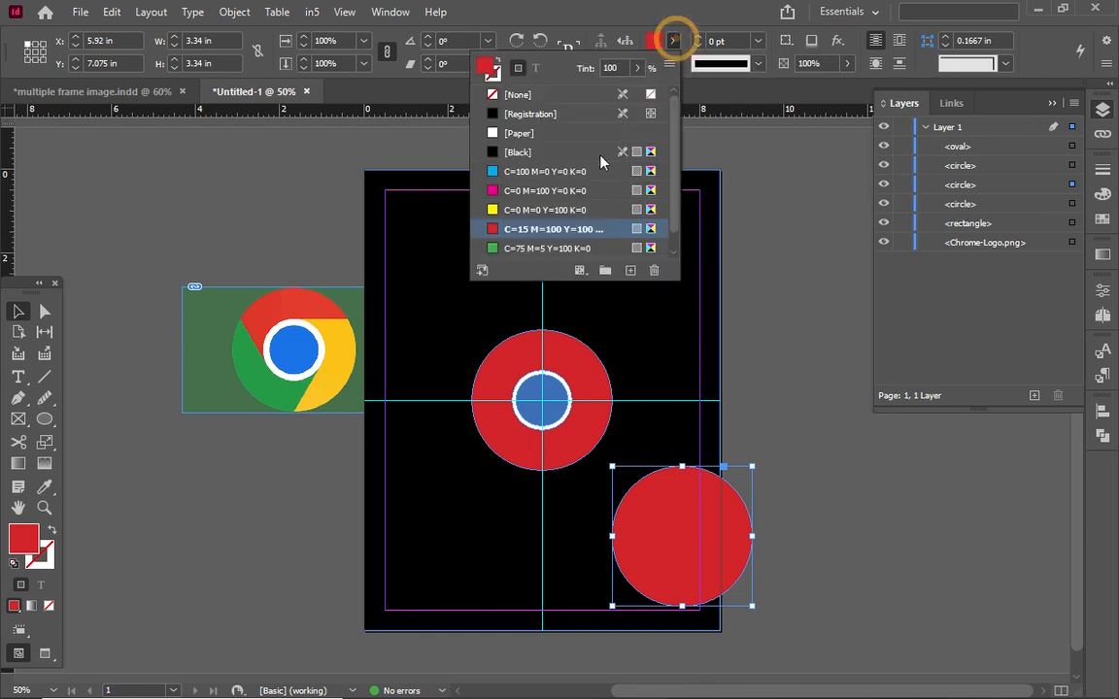
pyautogui.click(581, 210)
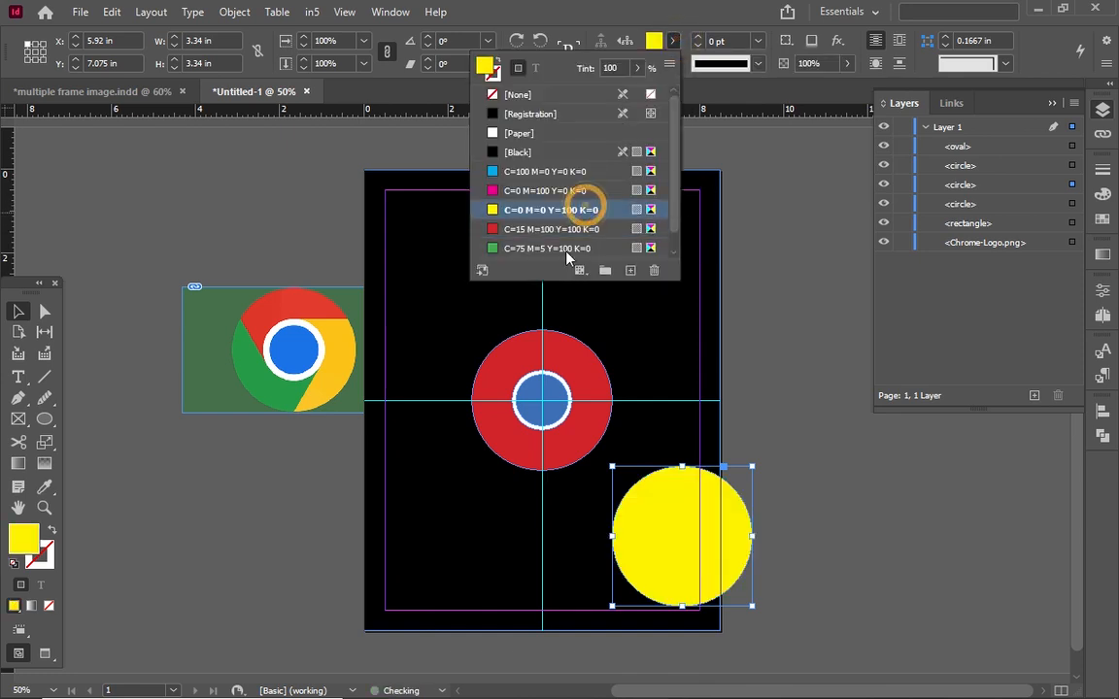
# Duplicate the red circle onto the pasteboard below the placed logo and fill the copy with green (C=75 M=5 Y=100 K=0)
pyautogui.click(495, 389)
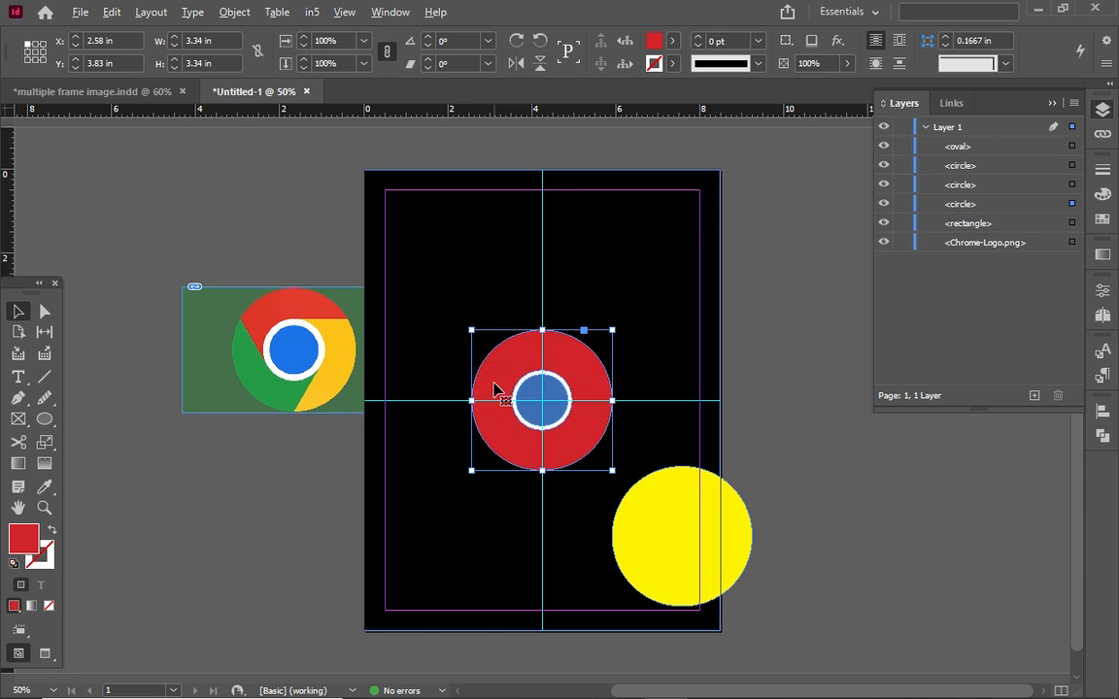
pyautogui.moveTo(494, 389); pyautogui.dragTo(223, 533)
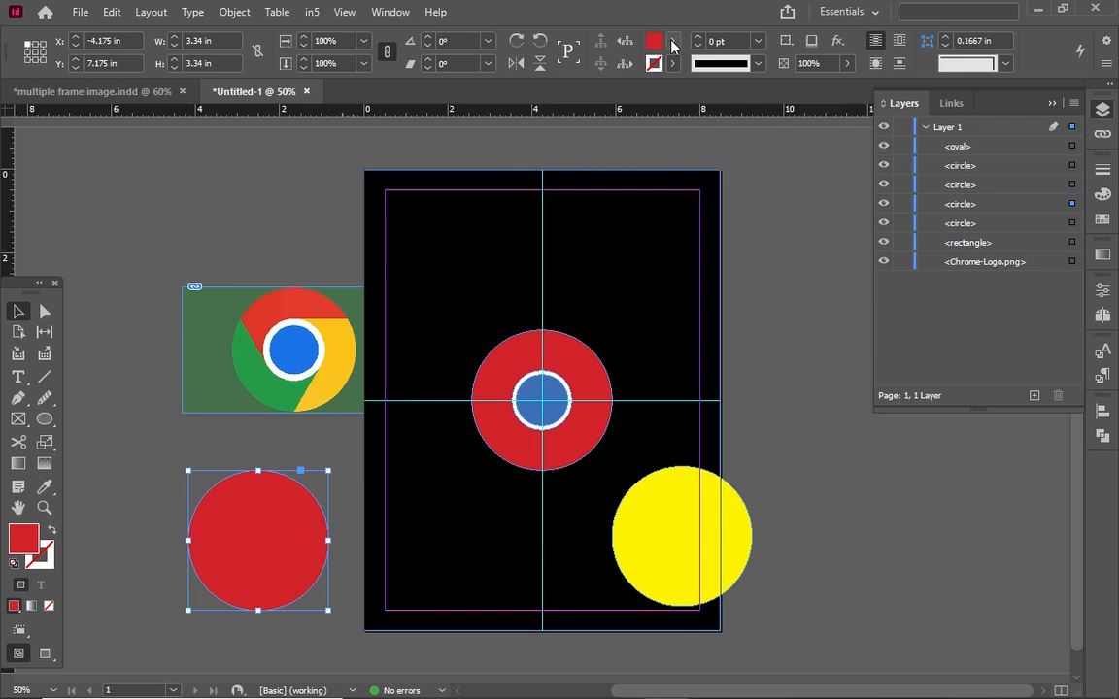
pyautogui.click(672, 42)
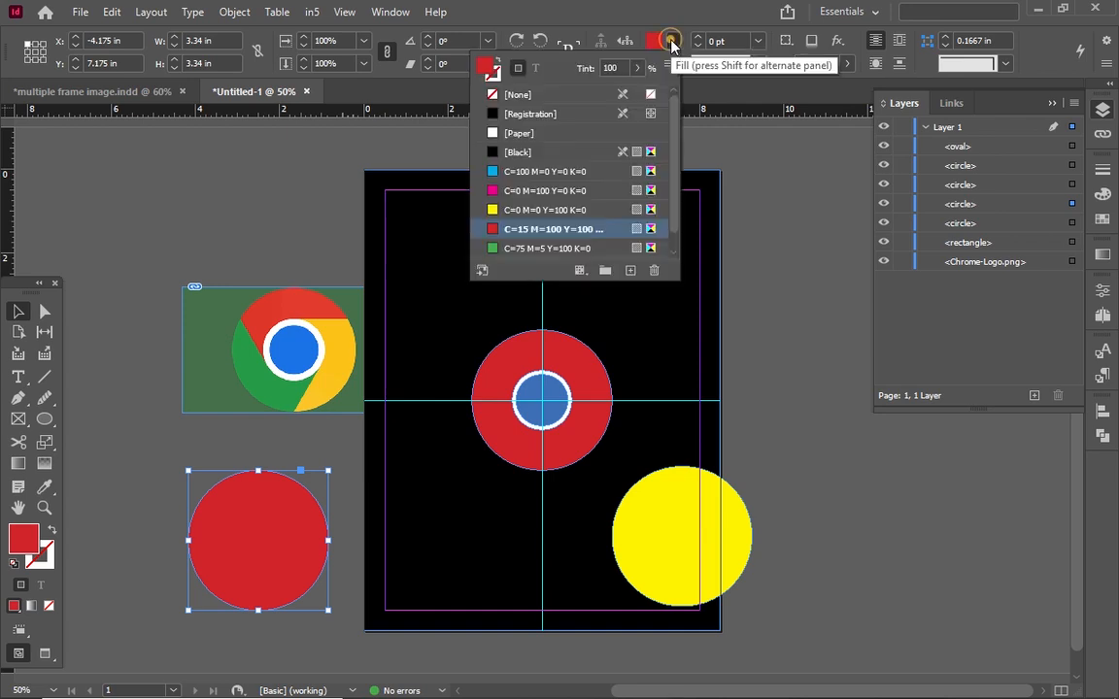
pyautogui.click(541, 248)
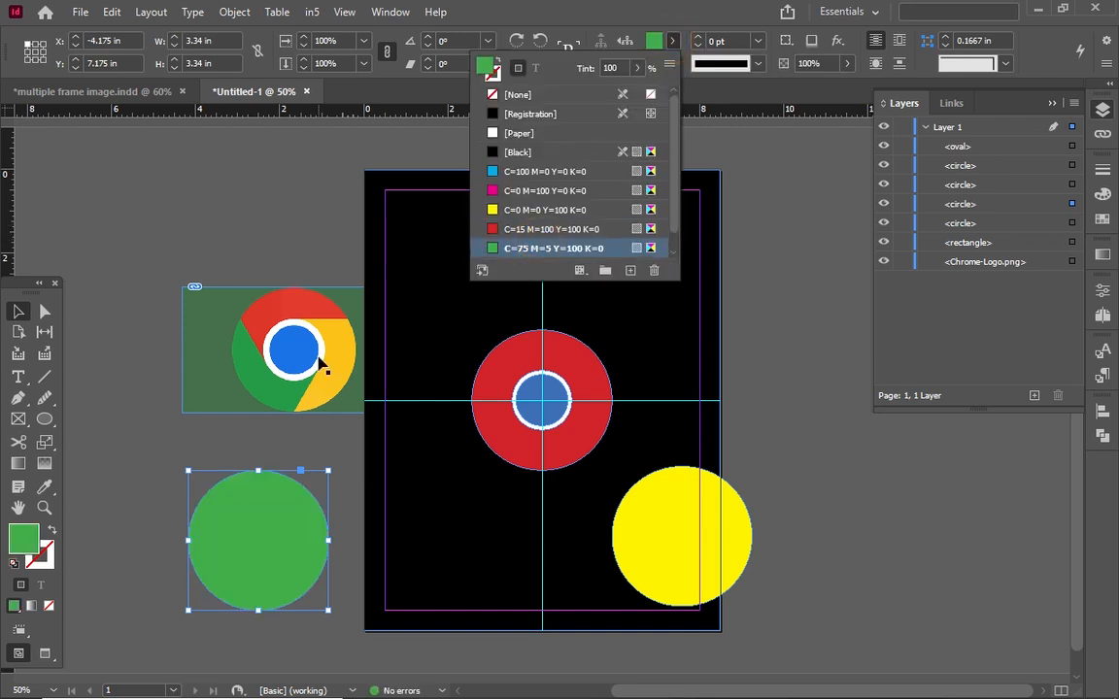
# Add an anchor point to the upper-left edge of the central red circle with the Pen tool
pyautogui.click(453, 340)
pyautogui.click(514, 378)
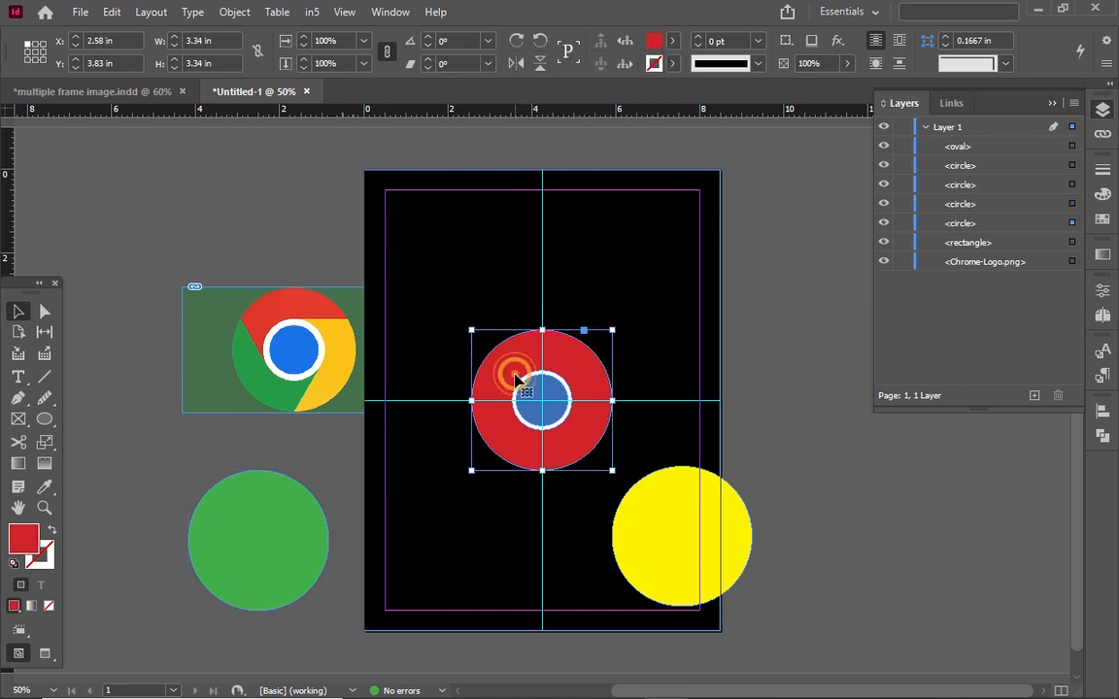
pyautogui.hotkey('ctrl', '=')
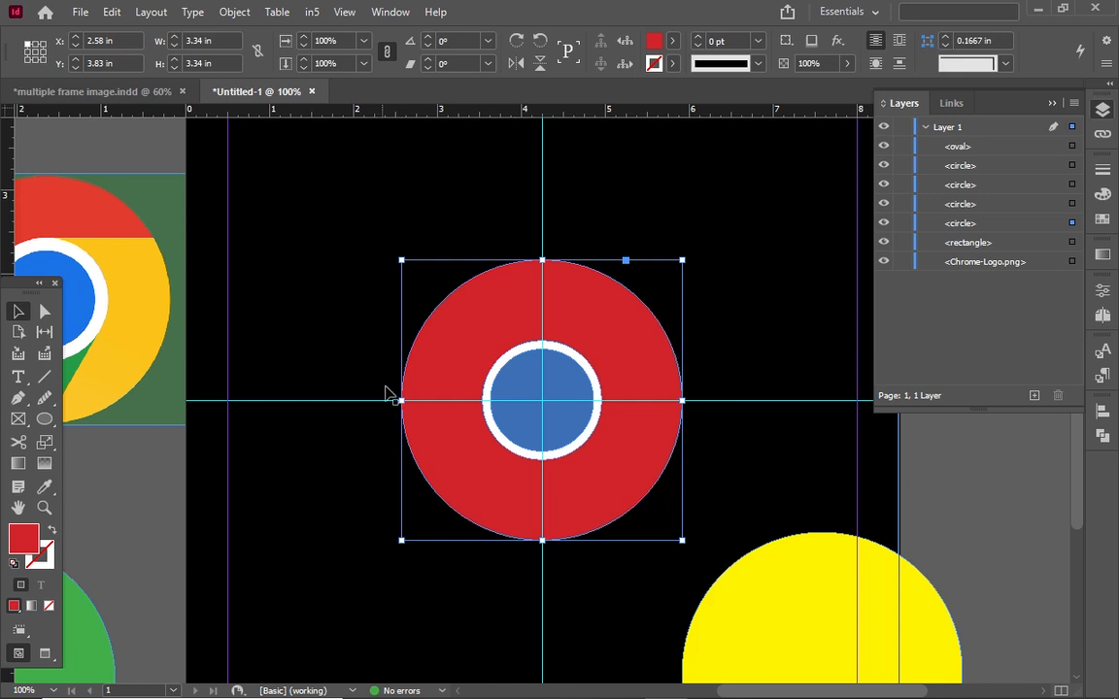
pyautogui.click(18, 397)
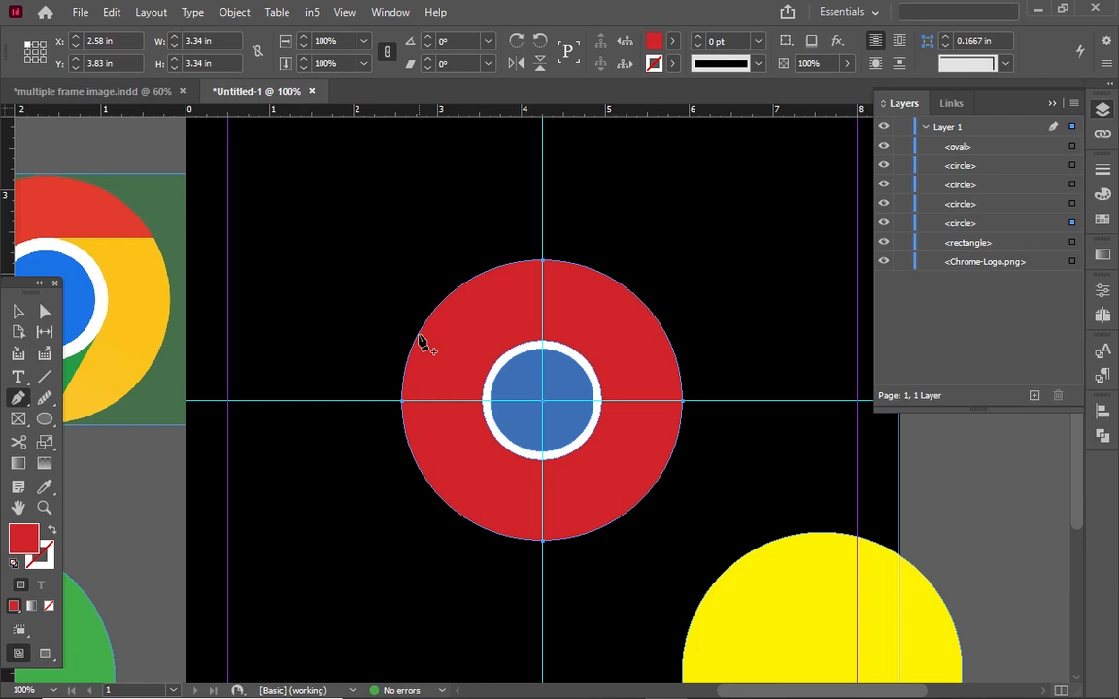
pyautogui.click(420, 334)
# Move the red circle's left anchor point in near the centre, at about X 4.18 in, Y 5.62 in, and collapse its lower direction handle
pyautogui.click(44, 313)
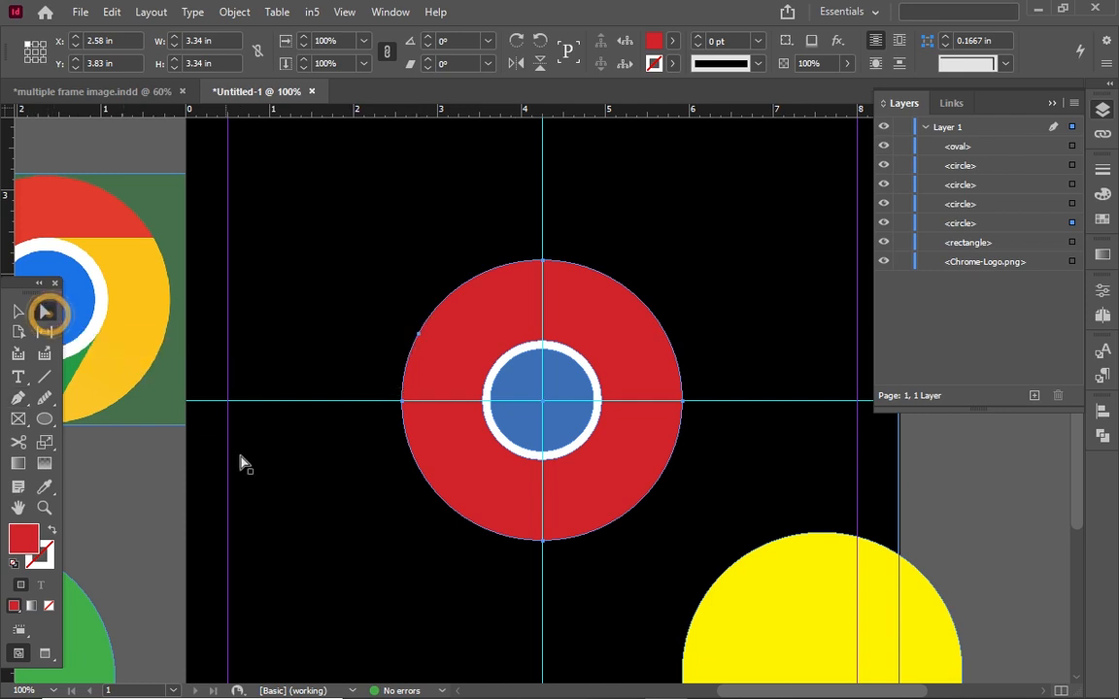
pyautogui.click(403, 404)
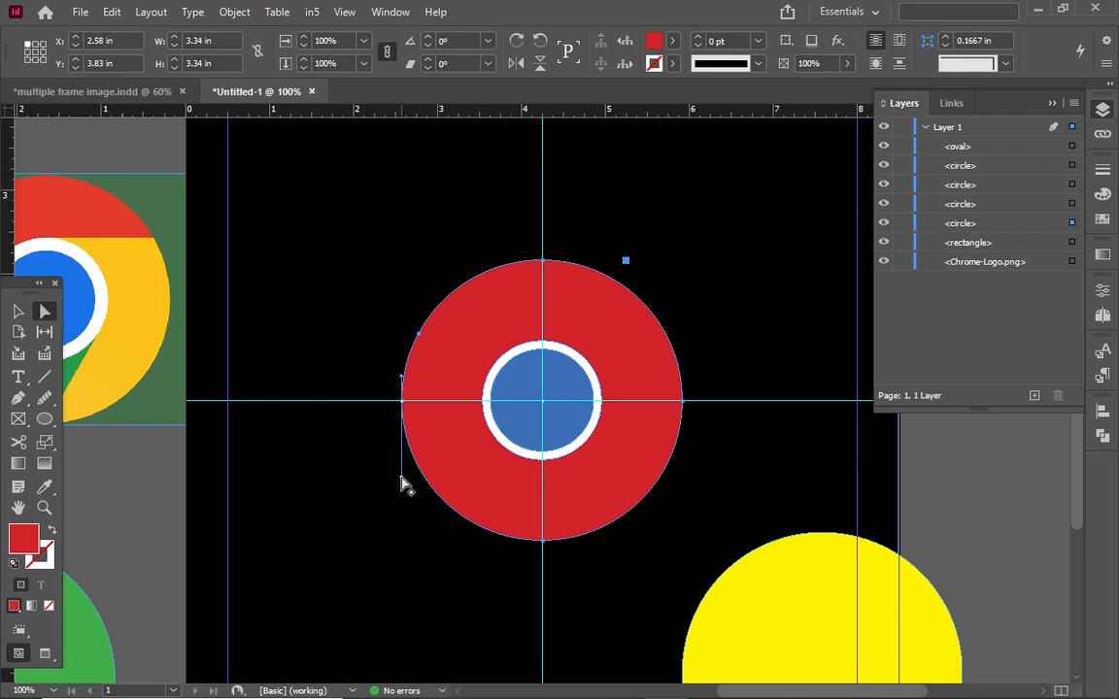
pyautogui.click(402, 400)
pyautogui.moveTo(402, 401); pyautogui.dragTo(540, 416)
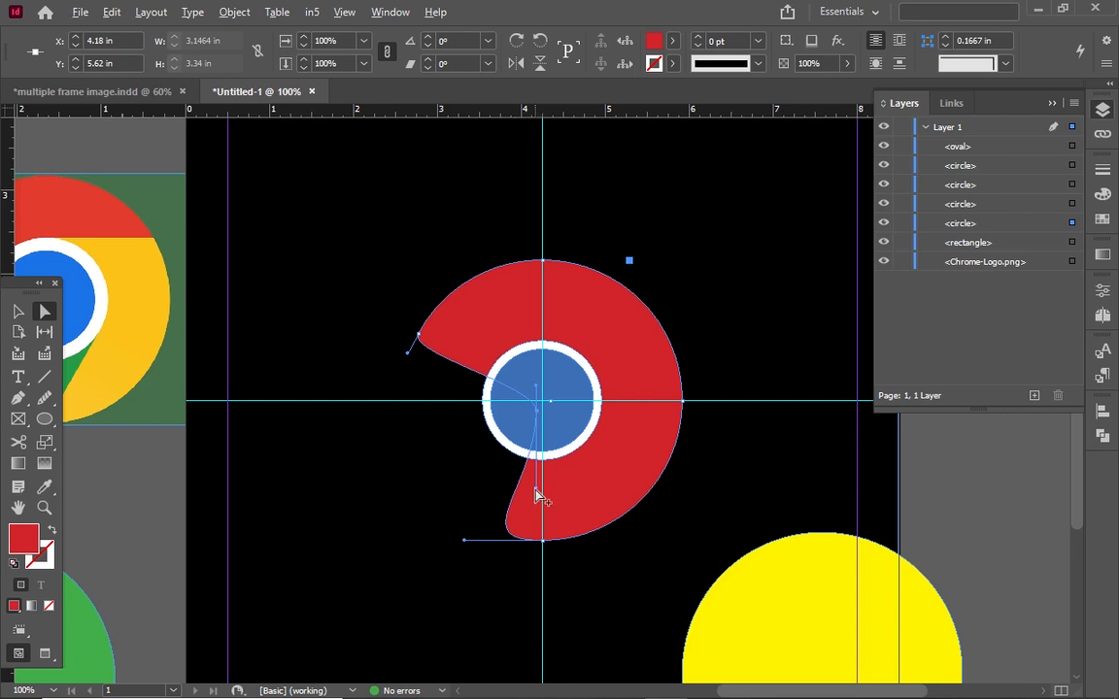
pyautogui.moveTo(539, 495); pyautogui.dragTo(539, 415)
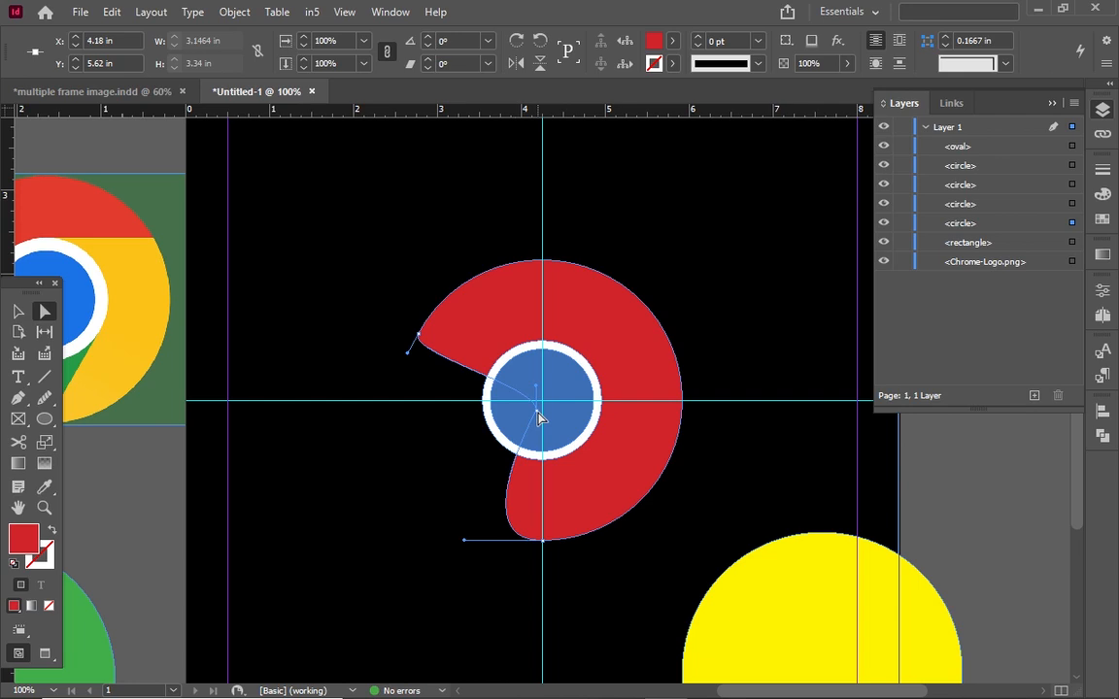
# Collapse the lower direction handle of the red shape's upper-left anchor point onto the point to straighten the edge towards the centre
pyautogui.click(408, 356)
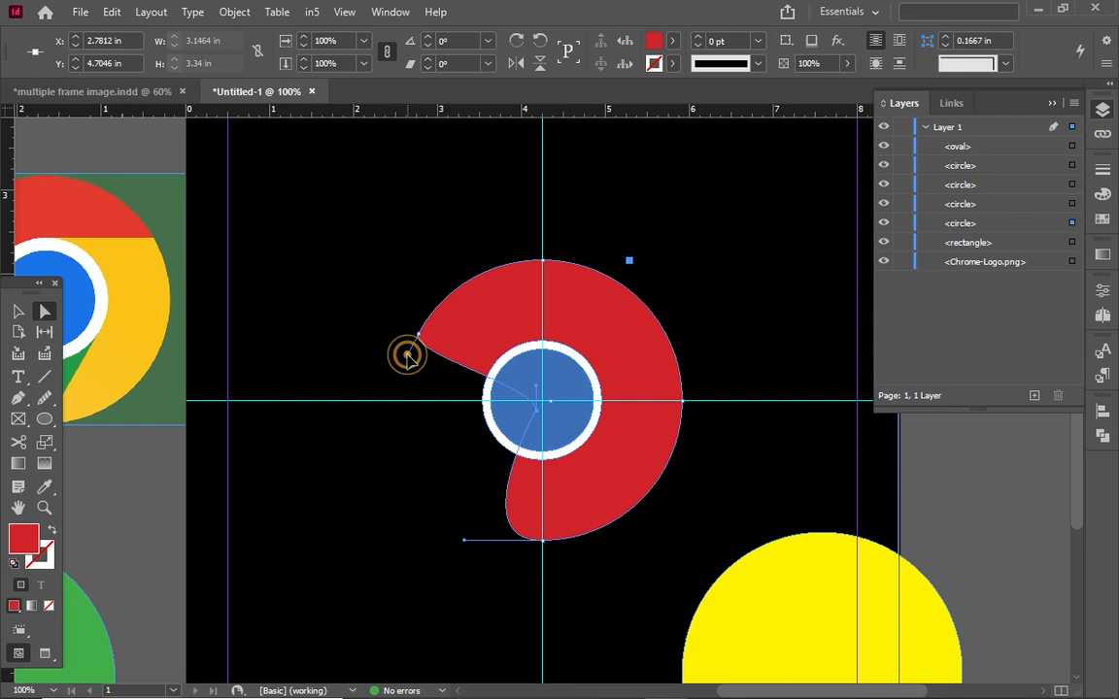
pyautogui.click(408, 355)
pyautogui.moveTo(408, 355)
pyautogui.mouseDown()
pyautogui.moveTo(419, 332)
pyautogui.moveTo(425, 351)
pyautogui.moveTo(417, 337)
pyautogui.mouseUp()
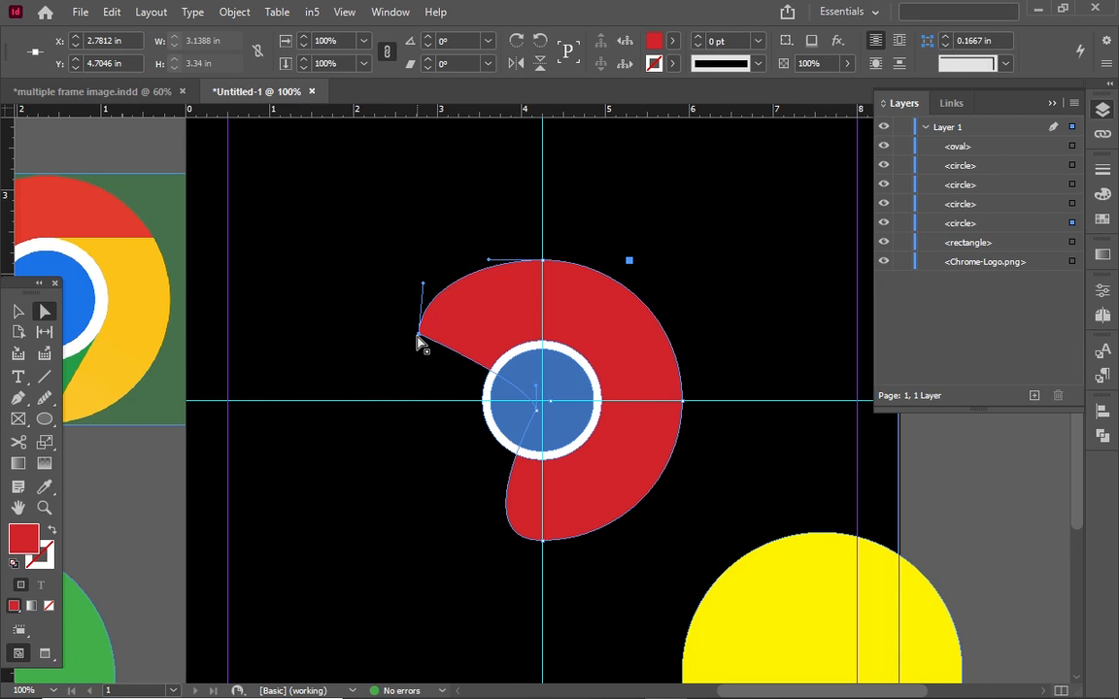
# Redo the collapse of the red shape's upper-left lower direction handle, then collapse the near-centre anchor's upper handle to straighten the left edge
pyautogui.hotkey('ctrl', 'z')
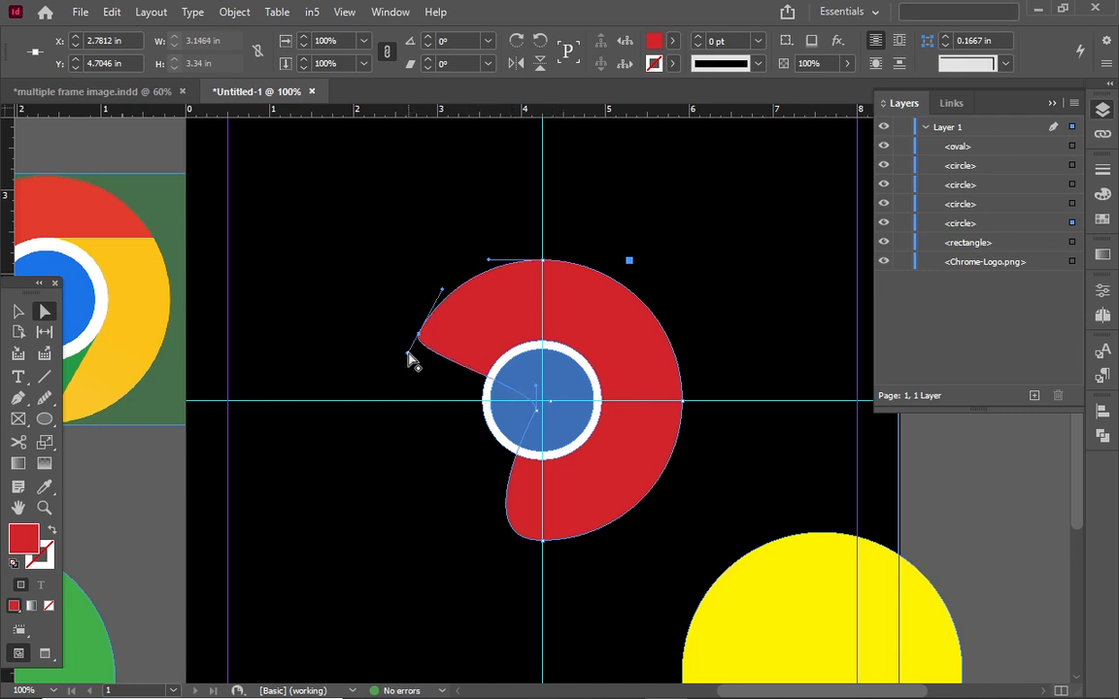
pyautogui.moveTo(408, 355); pyautogui.dragTo(419, 342)
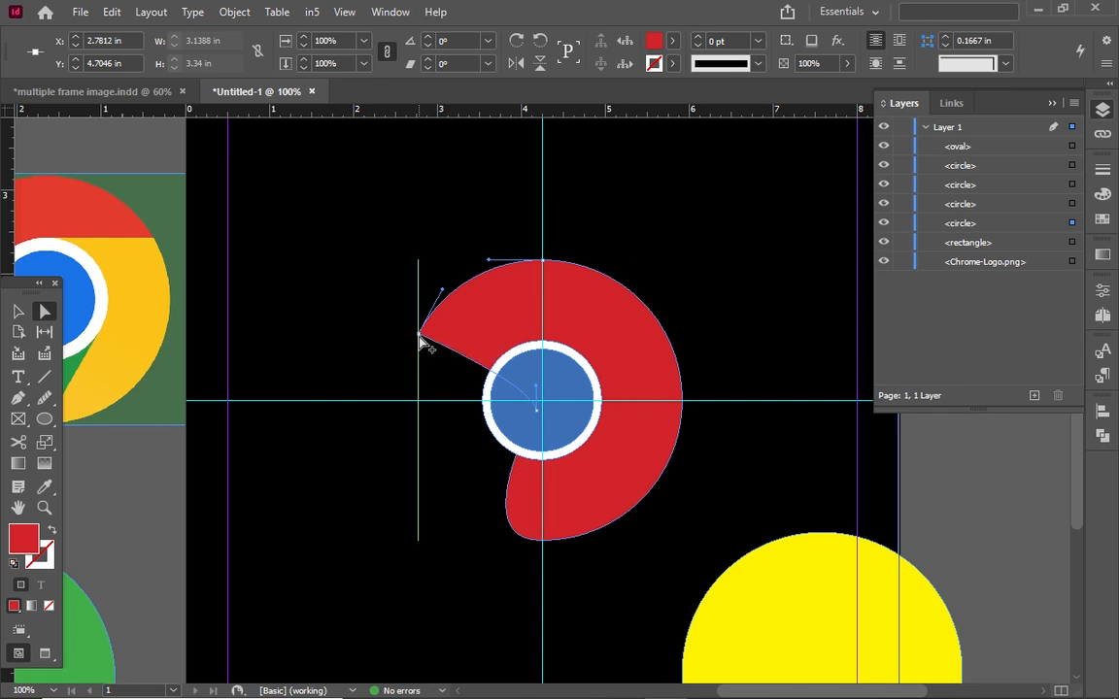
pyautogui.click(550, 403)
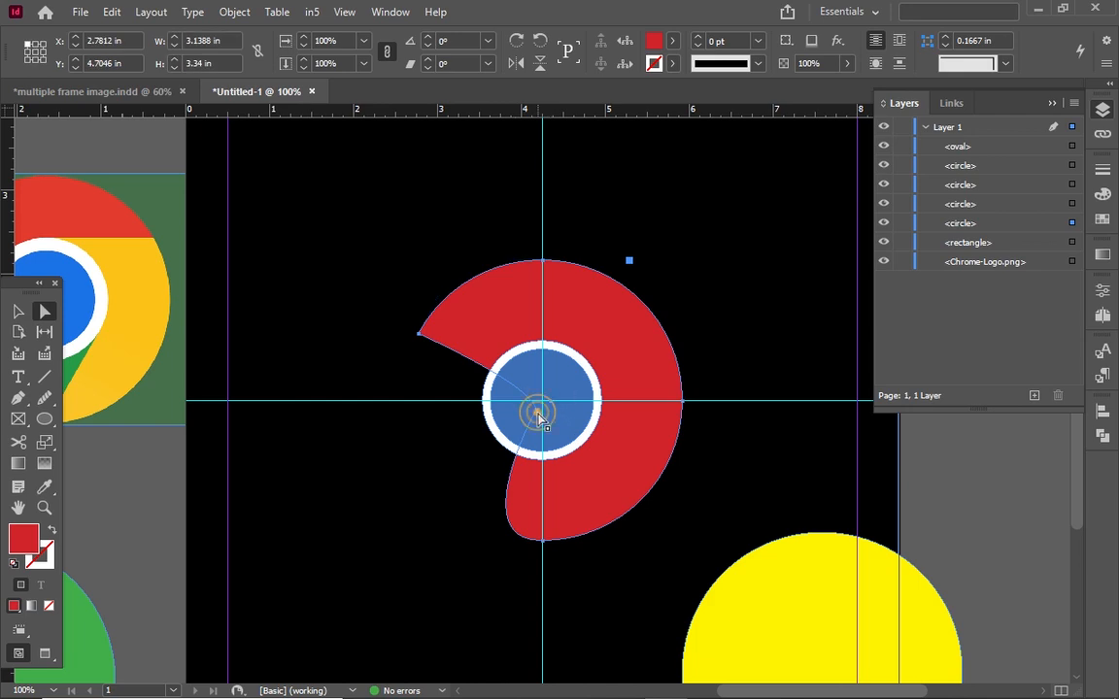
pyautogui.click(537, 410)
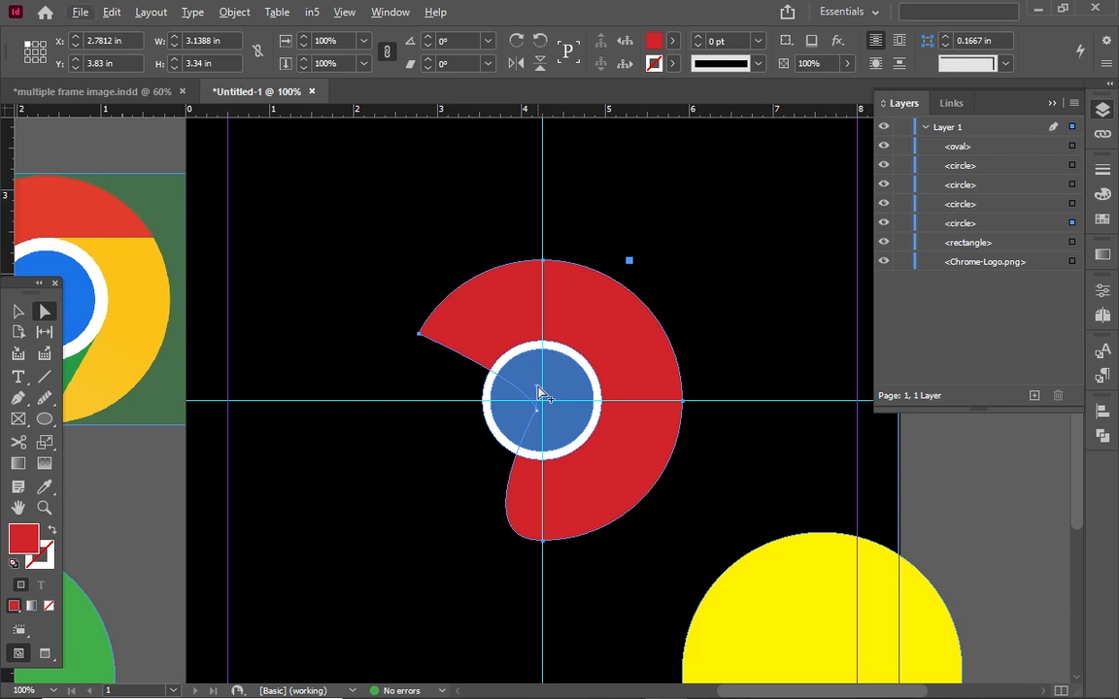
pyautogui.hotkey('ctrl', '=')
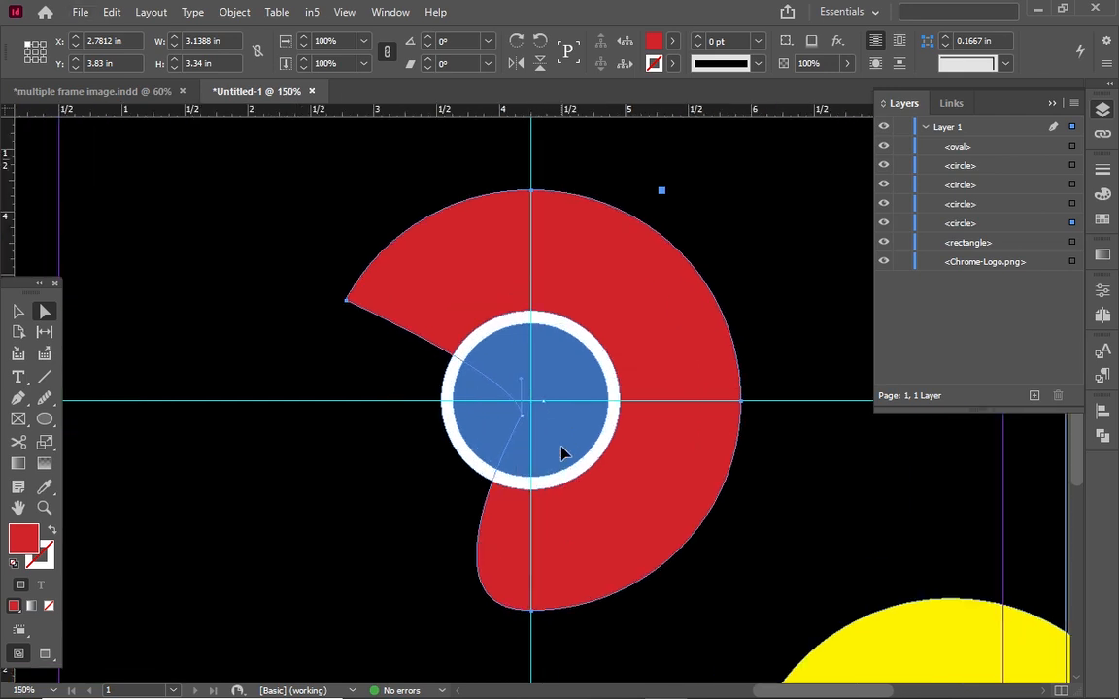
pyautogui.hotkey('ctrl', '=')
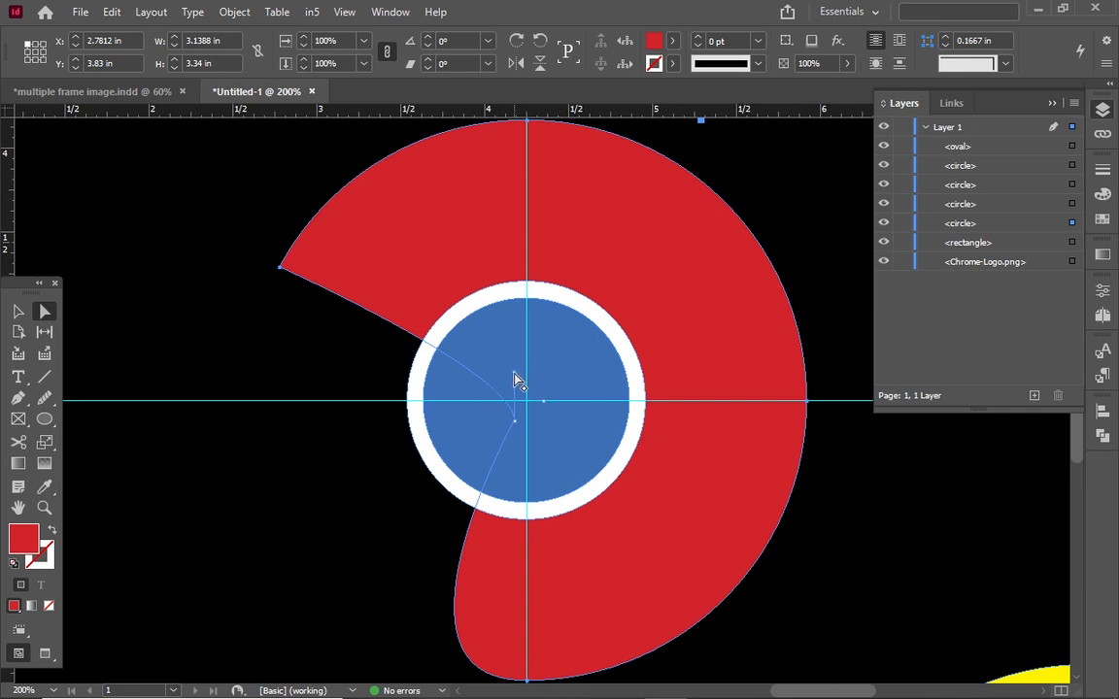
pyautogui.moveTo(515, 379); pyautogui.dragTo(517, 428)
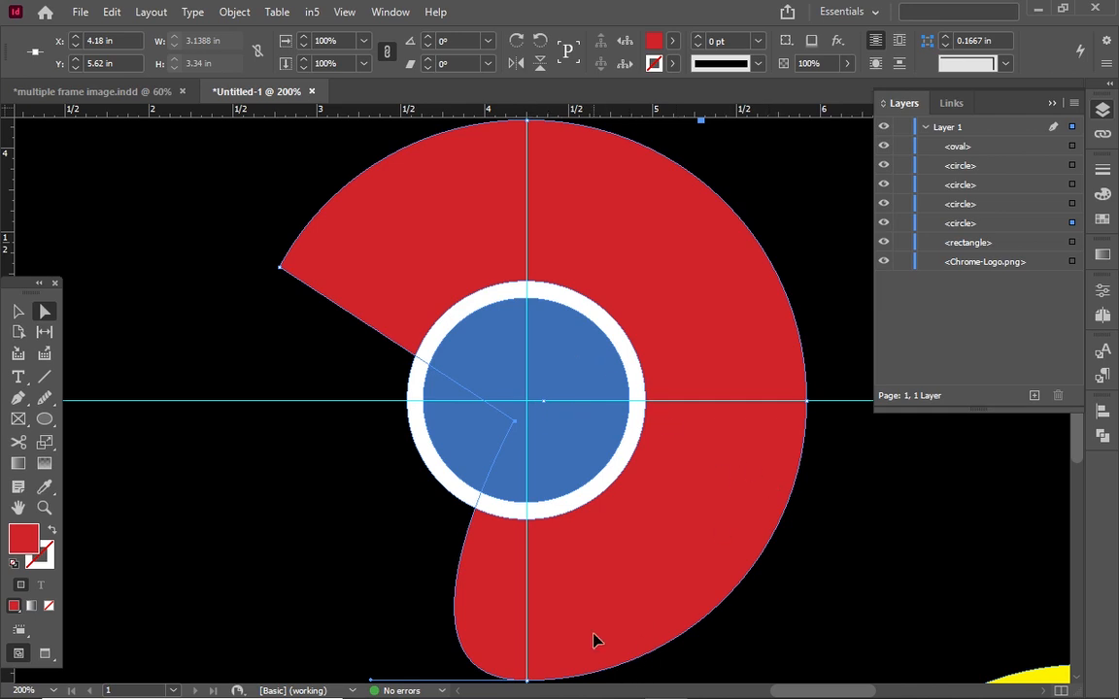
# Move the red shape's bottom anchor point up the vertical guide to about Y 4.93 in, and collapse the right anchor's lower direction handle
pyautogui.hotkey('ctrl', '-')
pyautogui.hotkey('ctrl', '-')
pyautogui.hotkey('ctrl', '-')
pyautogui.hotkey('ctrl', '-')
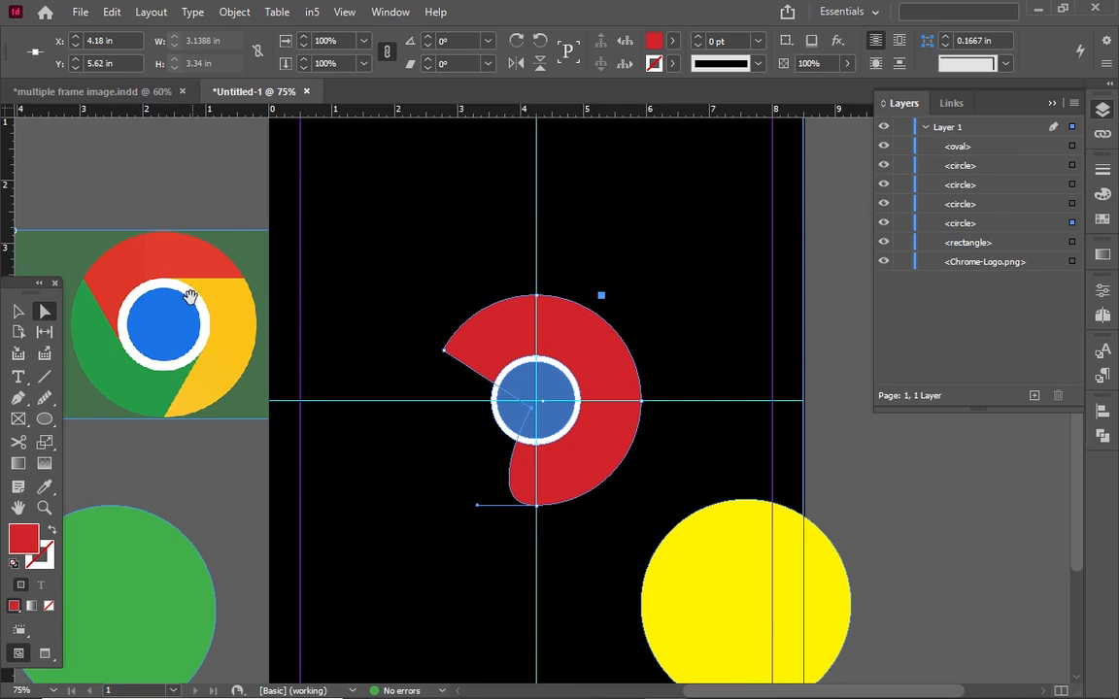
pyautogui.hotkey('ctrl', '=')
pyautogui.hotkey('ctrl', '=')
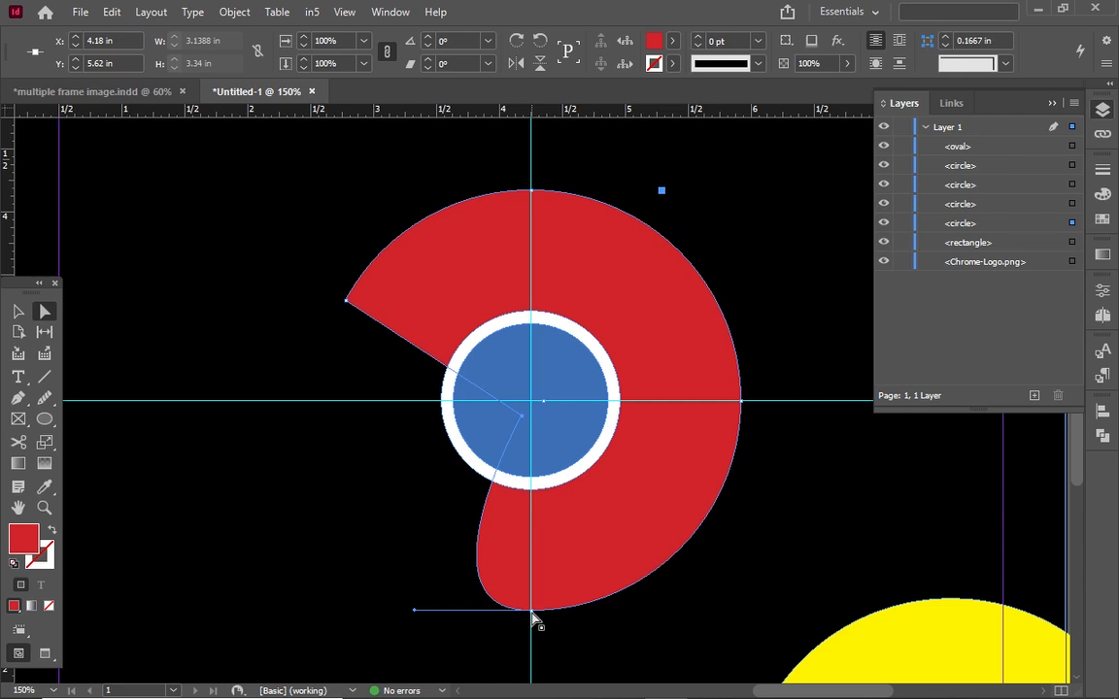
pyautogui.moveTo(532, 618); pyautogui.dragTo(532, 373)
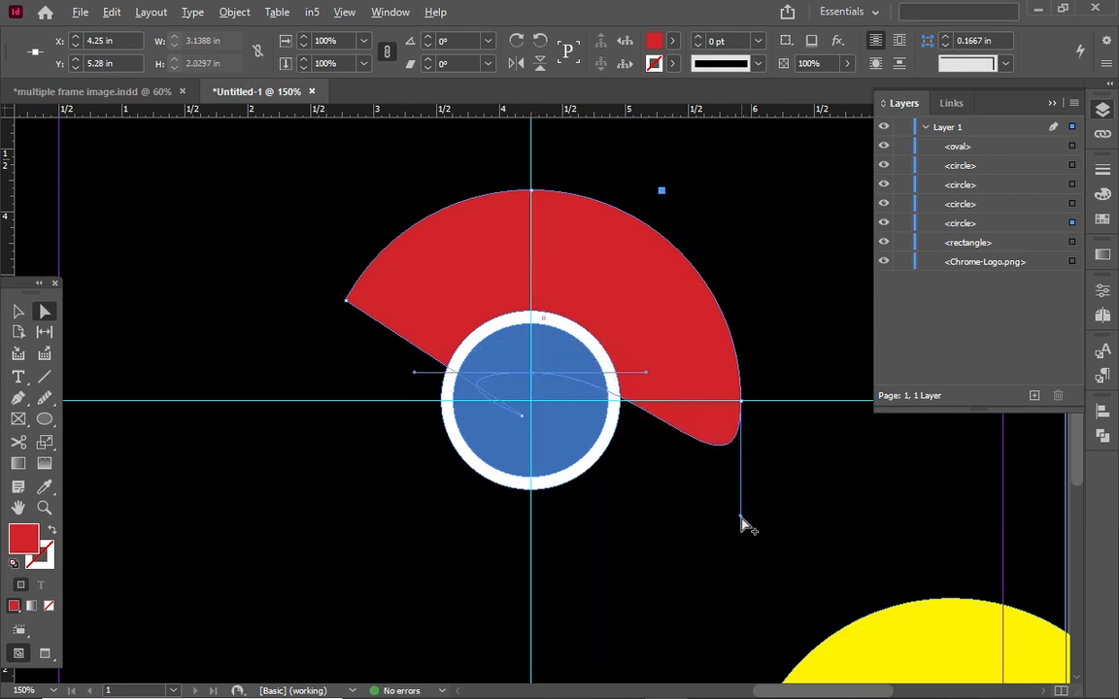
pyautogui.moveTo(741, 524); pyautogui.dragTo(744, 404)
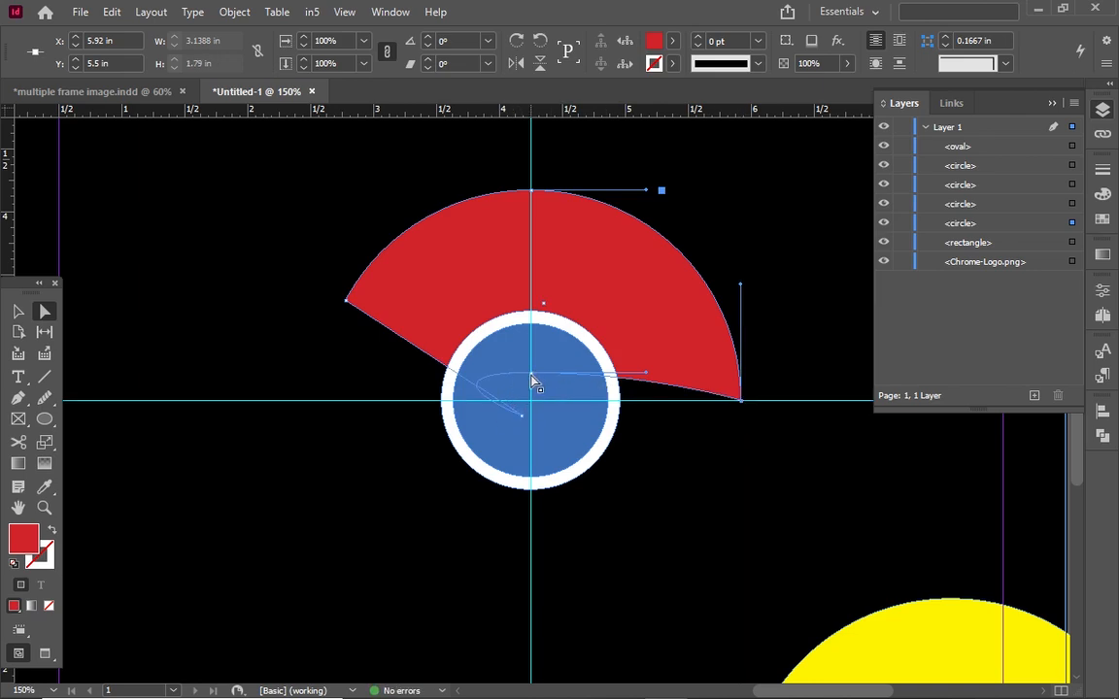
pyautogui.moveTo(533, 381); pyautogui.dragTo(532, 332)
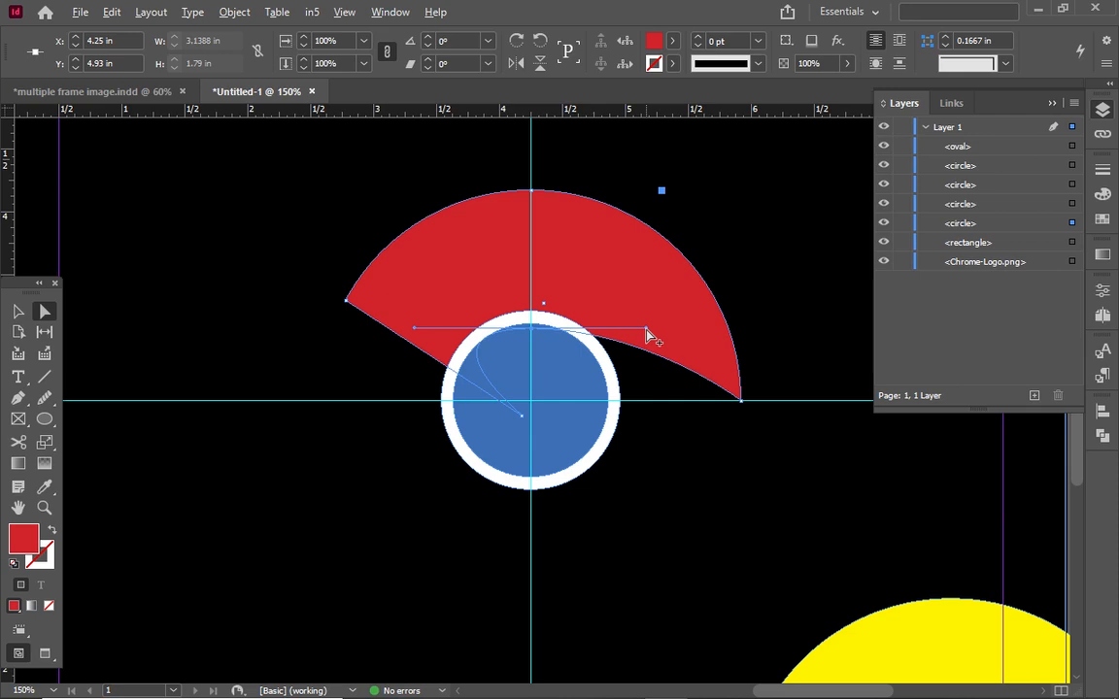
# Collapse the right direction handle of the red shape's anchor inside the blue circle to straighten the lower-right edge, then deselect the shape
pyautogui.moveTo(649, 336); pyautogui.dragTo(532, 333)
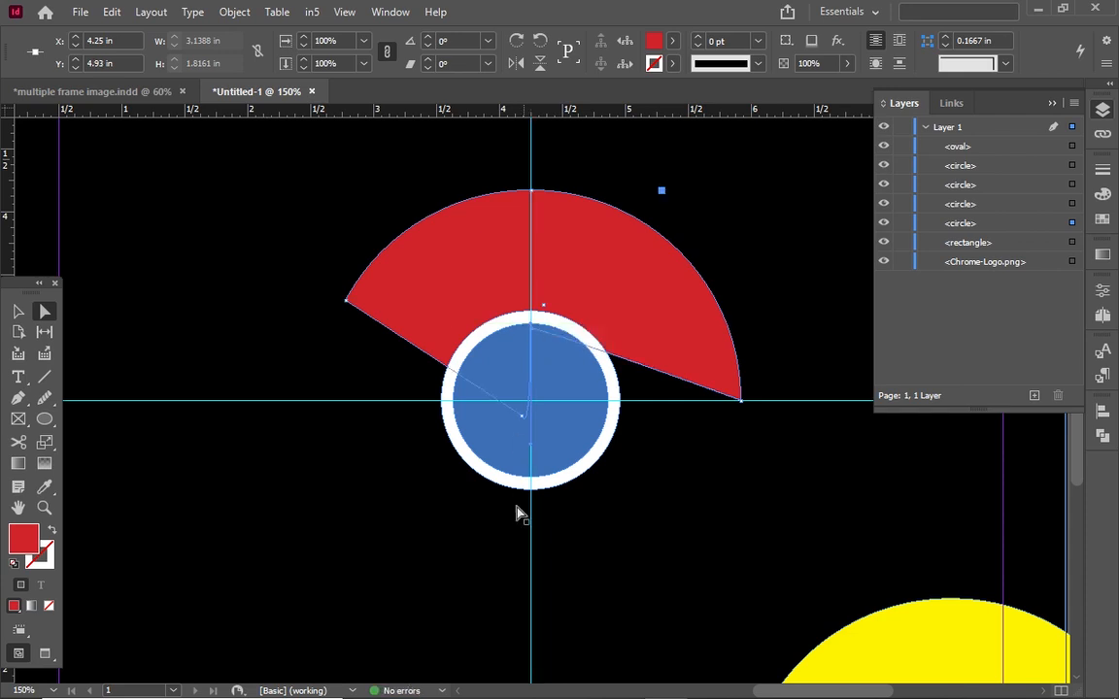
pyautogui.click(480, 599)
pyautogui.click(483, 601)
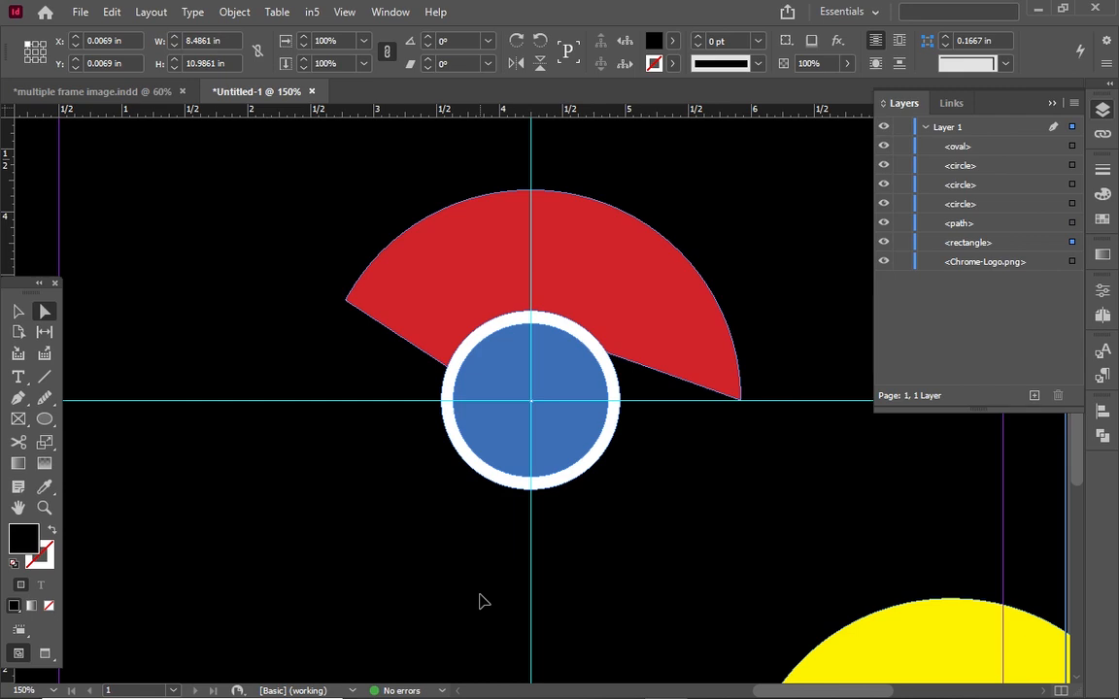
# Move the yellow circle onto the guide intersection, centred on the blue circle, at X 2.58 in, Y 3.83 in
pyautogui.hotkey('ctrl', '-')
pyautogui.hotkey('ctrl', '-')
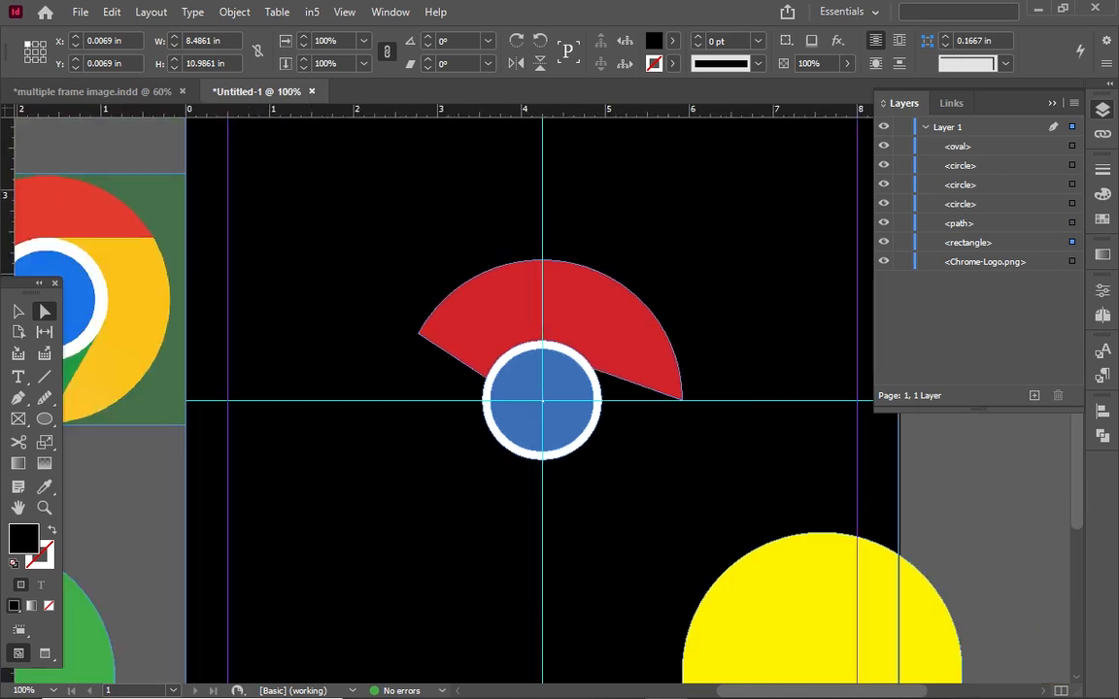
pyautogui.click(845, 586)
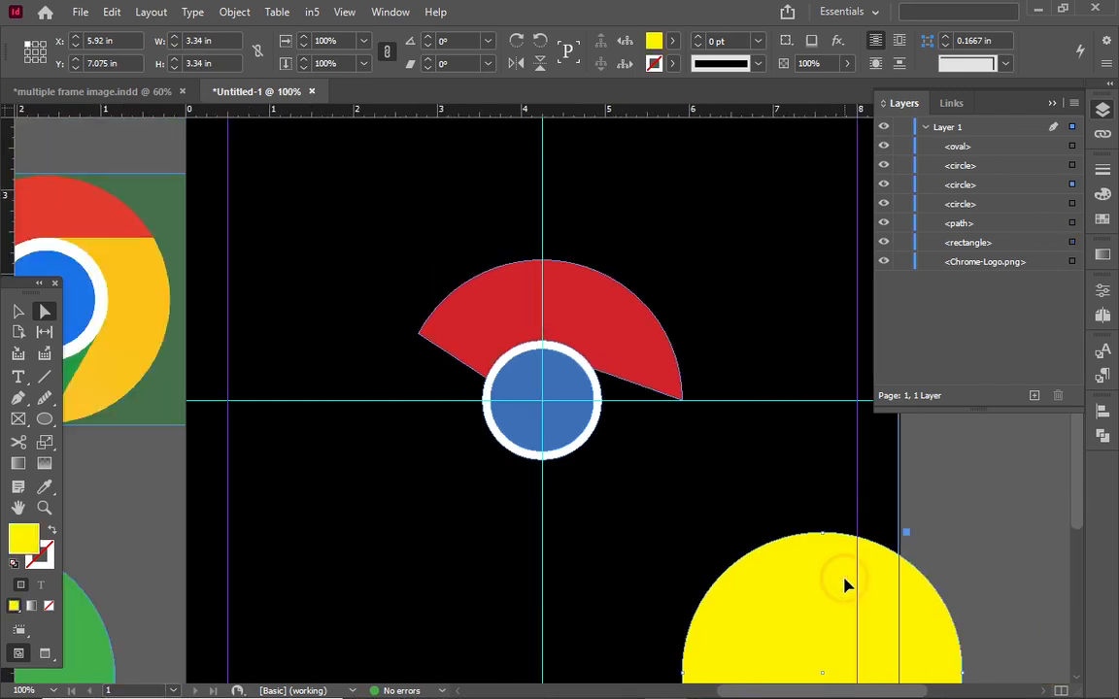
pyautogui.moveTo(845, 585); pyautogui.dragTo(781, 529)
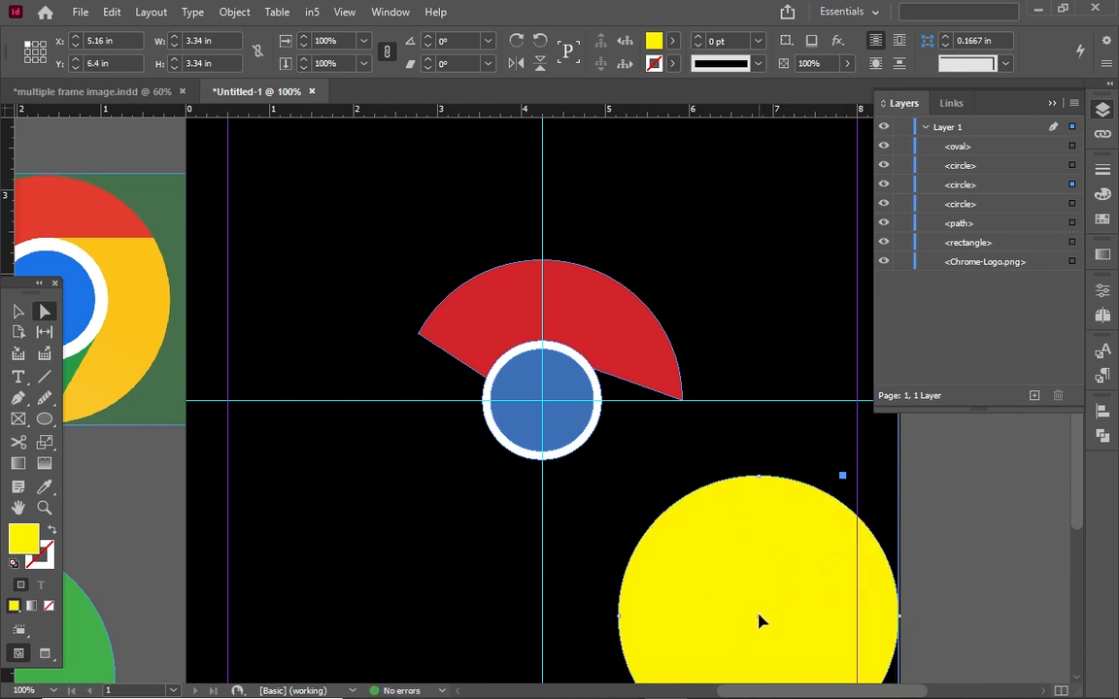
pyautogui.moveTo(760, 622); pyautogui.dragTo(542, 409)
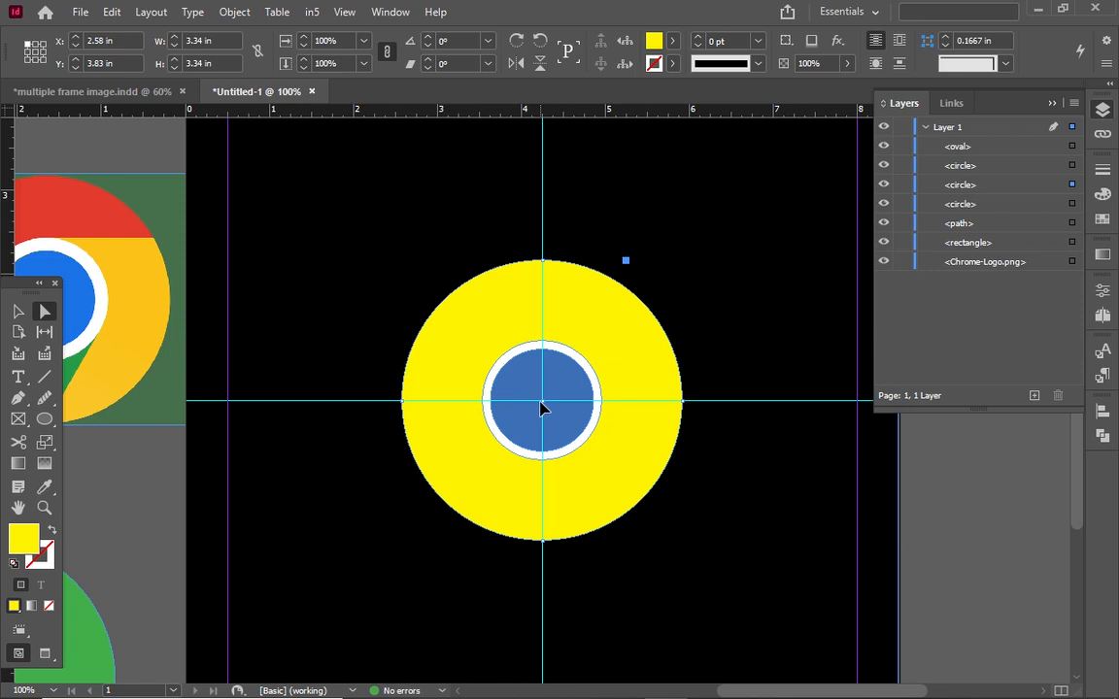
# Send the yellow circle backward in the stacking order to sit behind the red segment and above the black rectangle
pyautogui.hotkey('ctrl', '[')
pyautogui.hotkey('ctrl', '[')
pyautogui.hotkey('ctrl', '[')
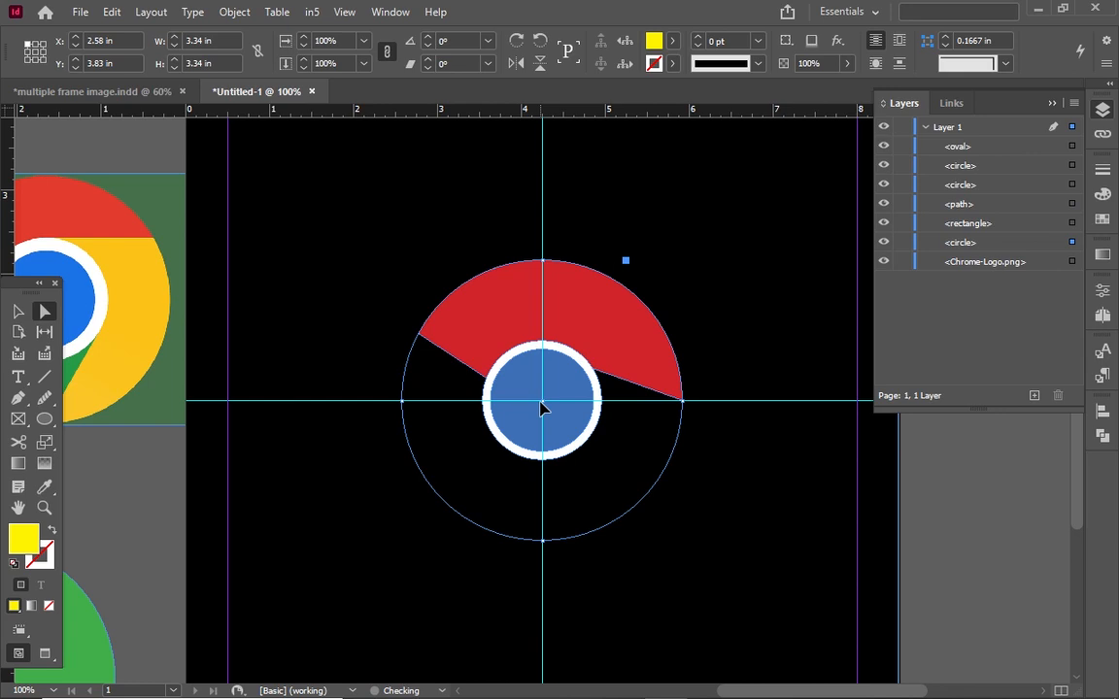
pyautogui.hotkey('ctrl', ']')
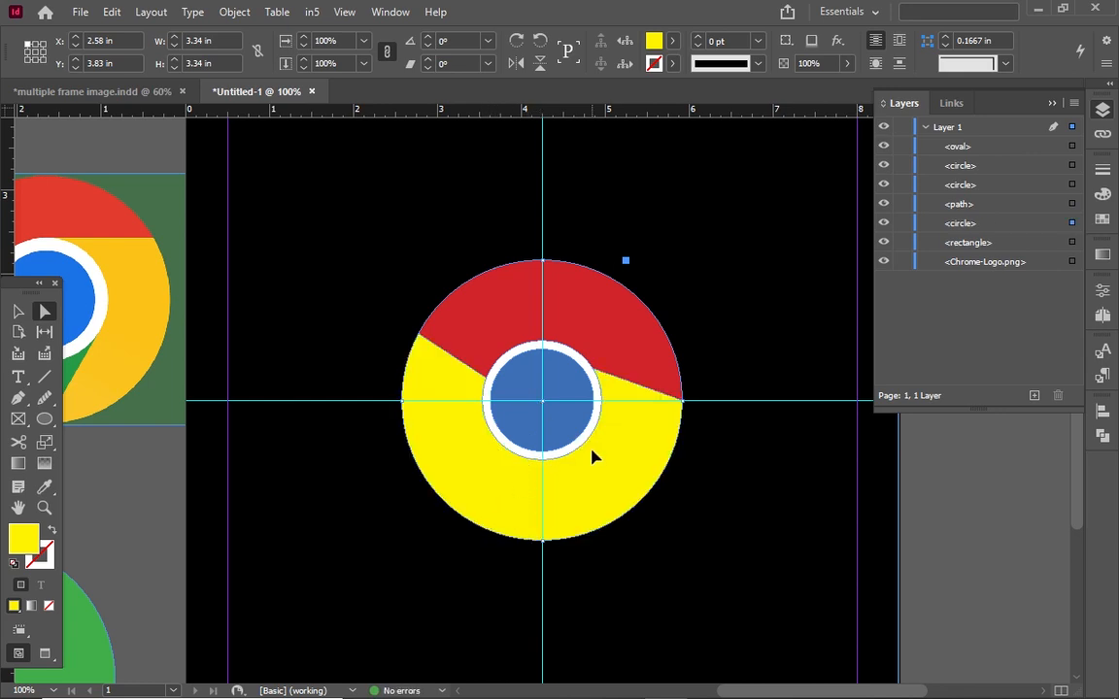
pyautogui.moveTo(782, 691); pyautogui.dragTo(730, 694)
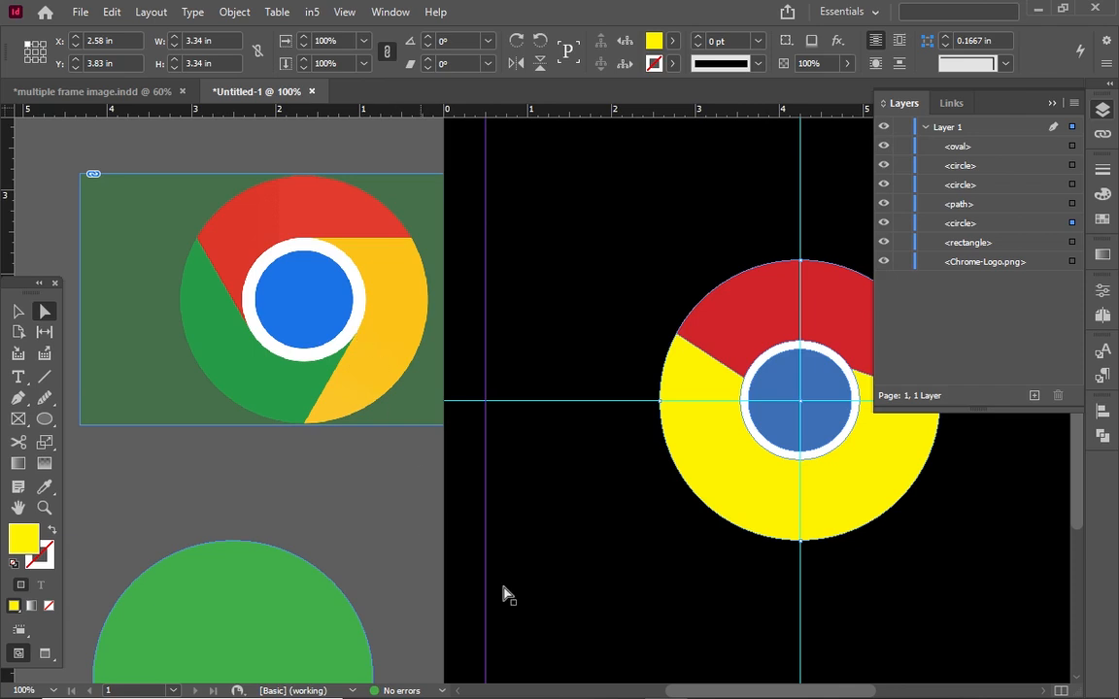
pyautogui.moveTo(714, 690); pyautogui.dragTo(753, 691)
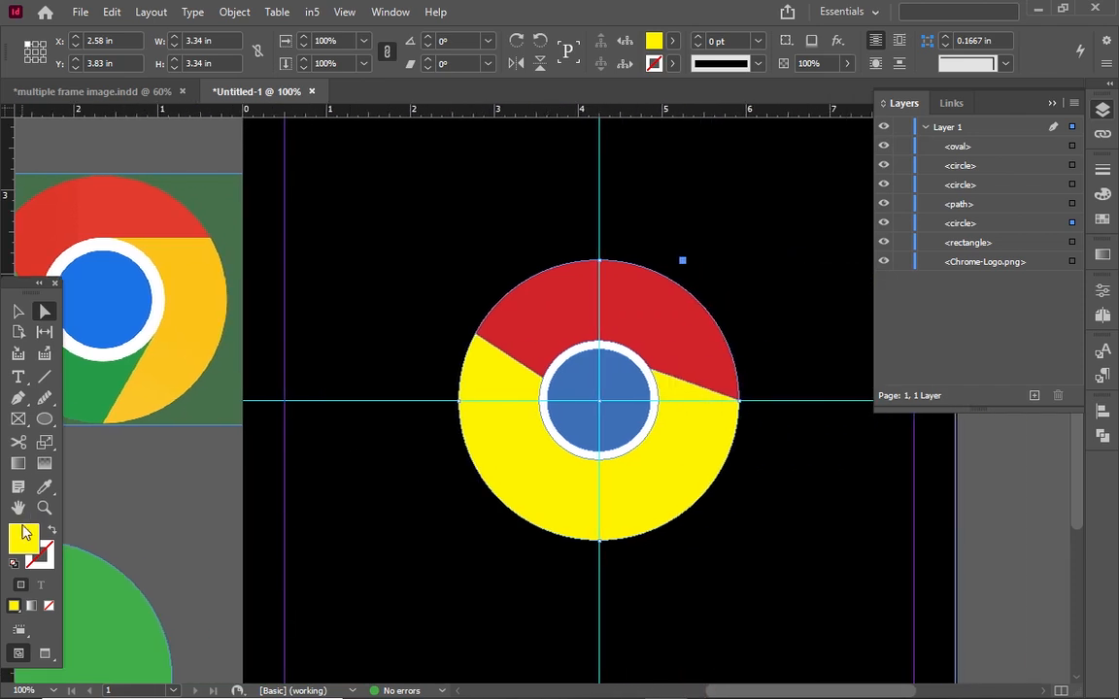
pyautogui.click(17, 400)
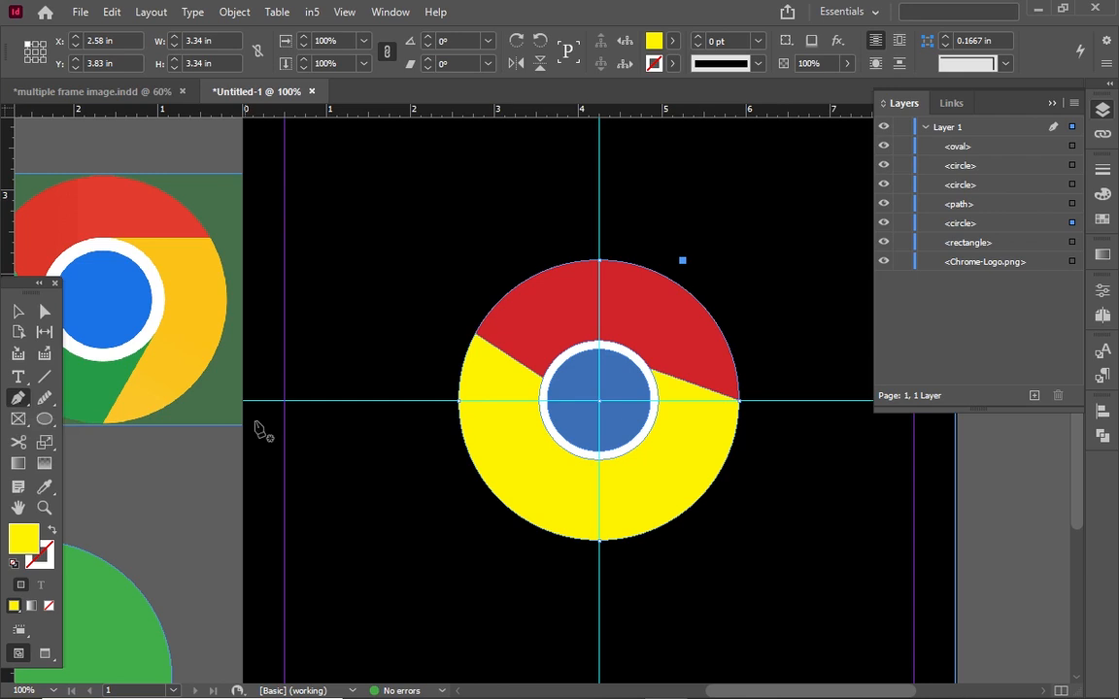
pyautogui.click(527, 522)
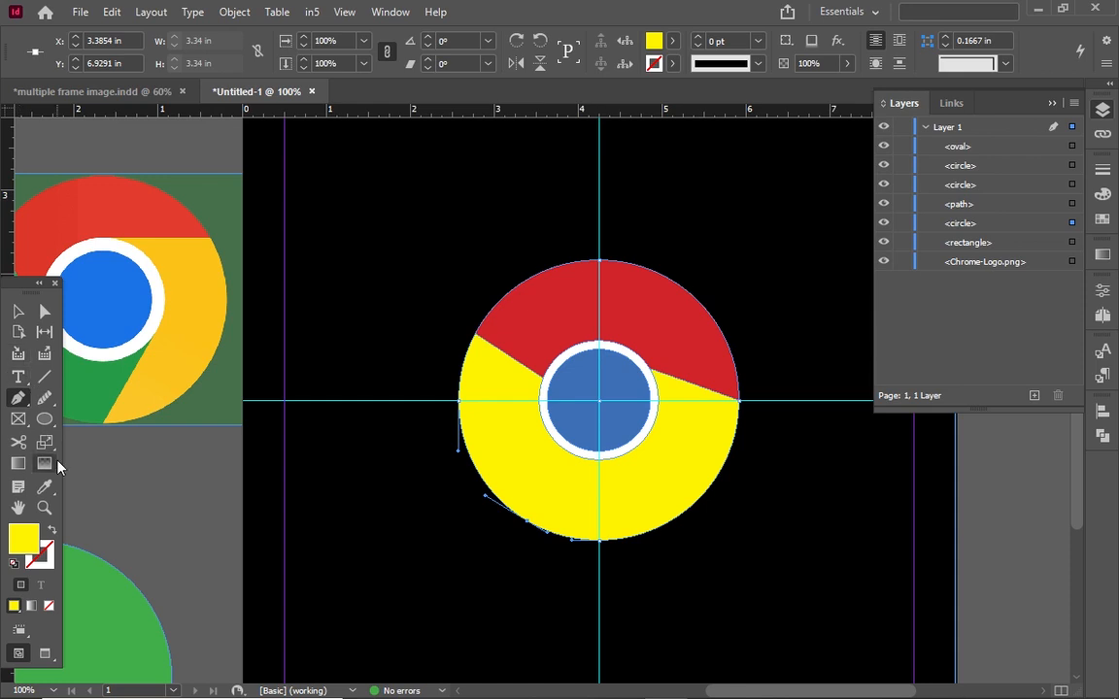
pyautogui.click(45, 311)
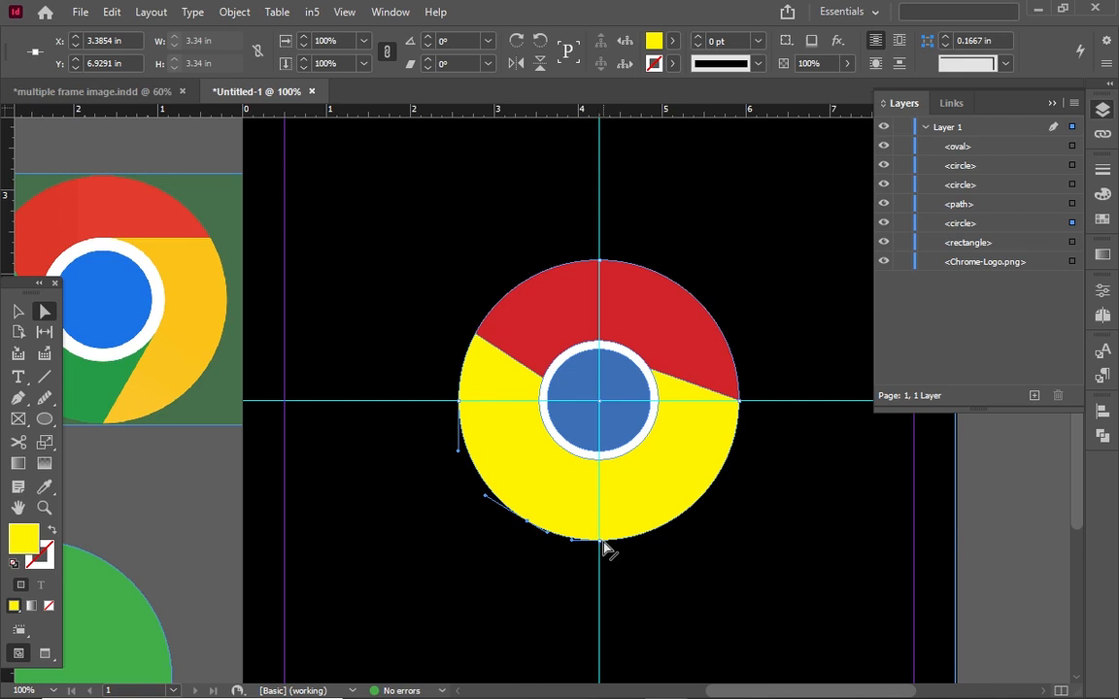
pyautogui.moveTo(602, 549)
pyautogui.mouseDown()
pyautogui.moveTo(607, 466)
pyautogui.moveTo(634, 451)
pyautogui.moveTo(643, 526)
pyautogui.moveTo(612, 550)
pyautogui.mouseUp()
pyautogui.hotkey('ctrl', 'z')
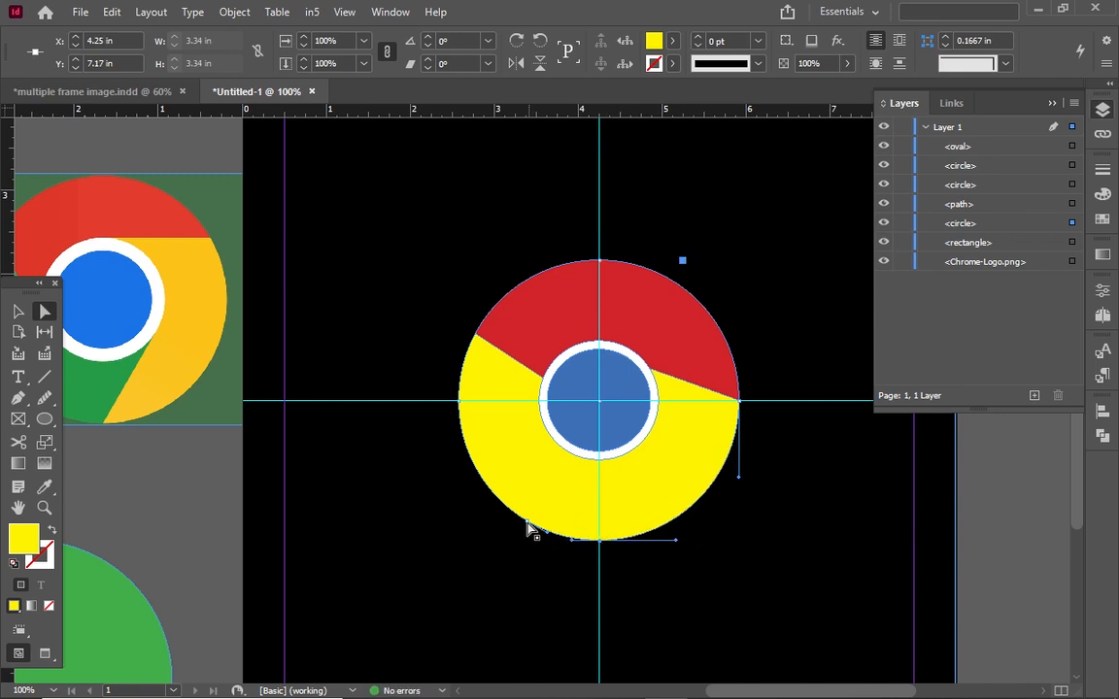
pyautogui.moveTo(526, 523); pyautogui.dragTo(640, 418)
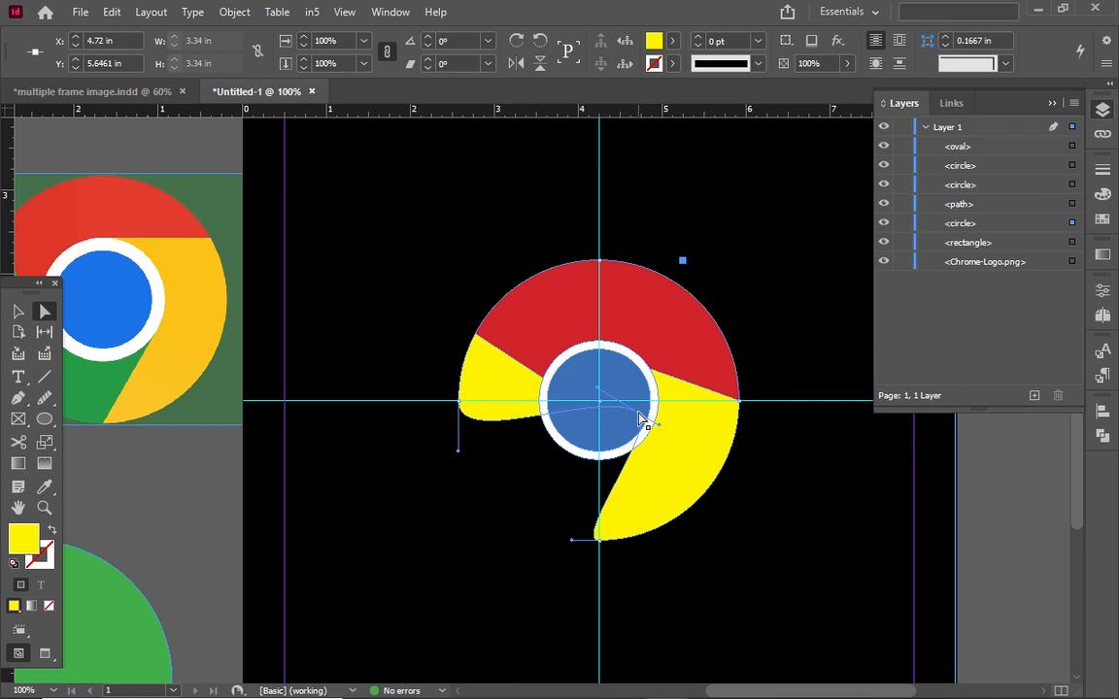
pyautogui.hotkey('ctrl', '=')
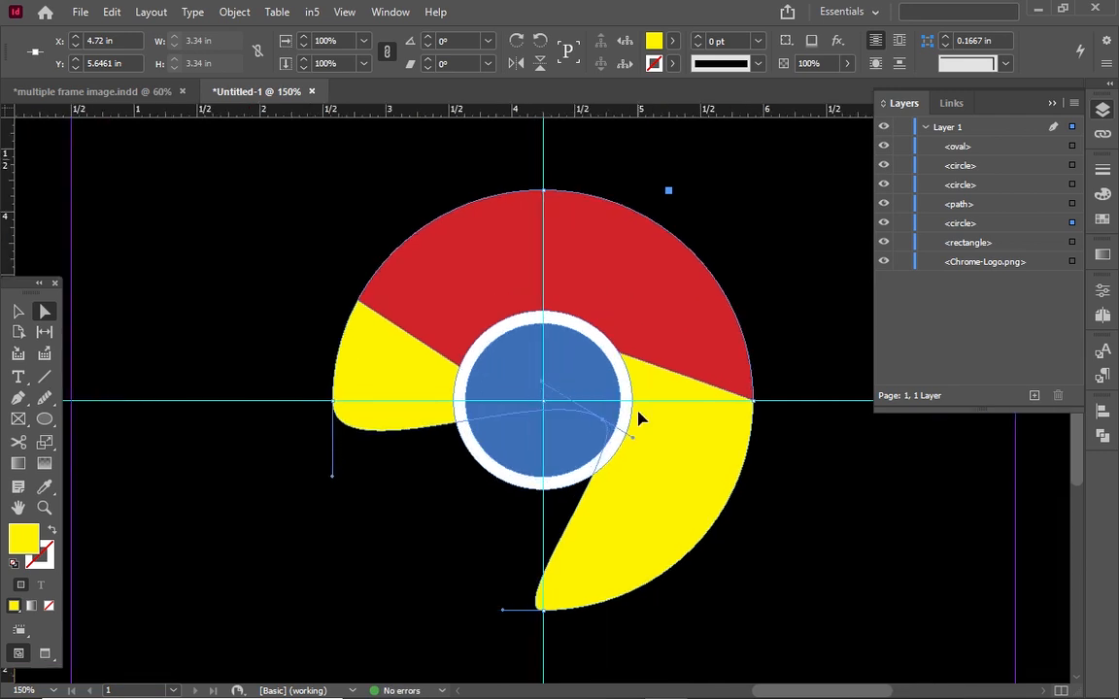
pyautogui.hotkey('ctrl', 'z')
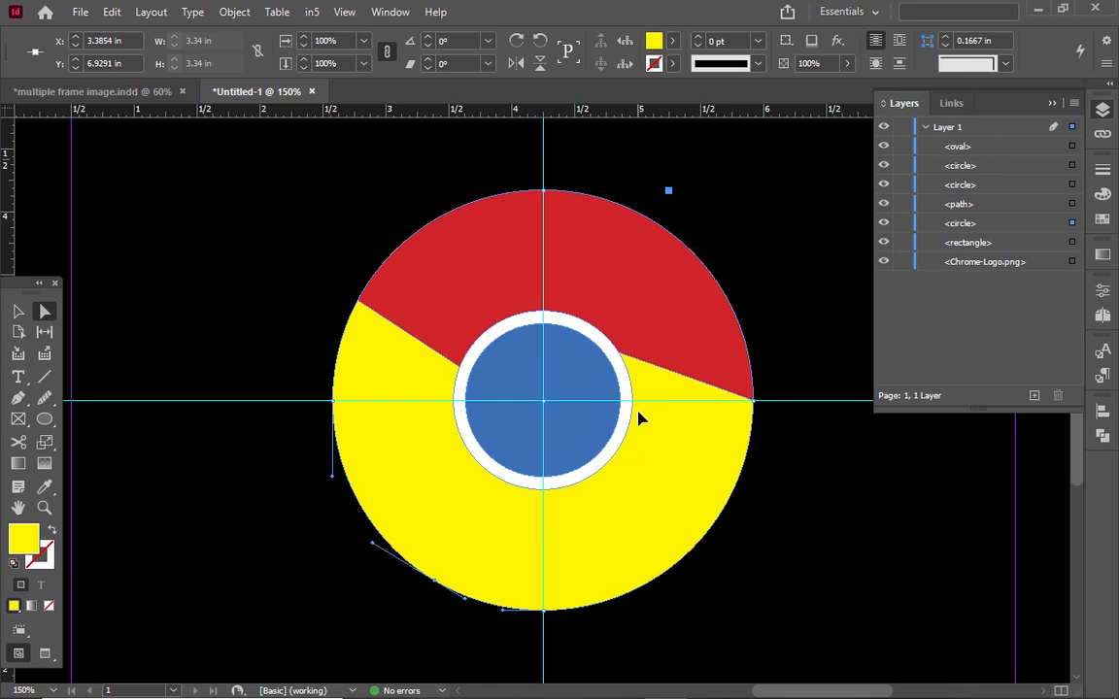
pyautogui.hotkey('ctrl', 'z')
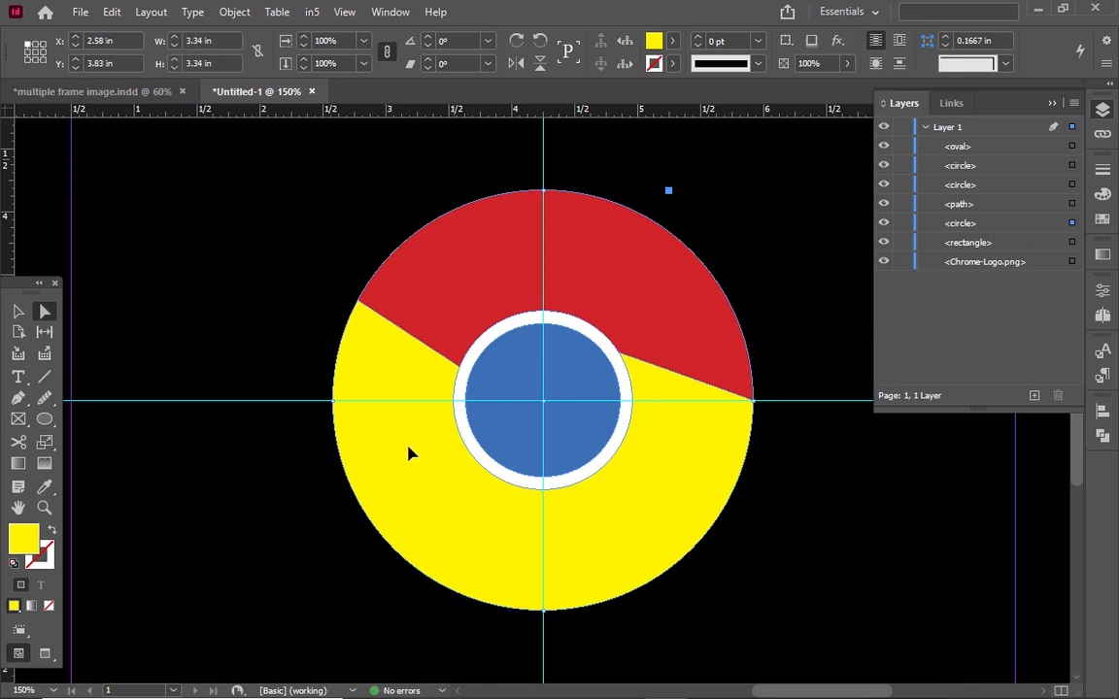
# Add an anchor point to the yellow circle's lower-left edge with the Pen tool and move it inside the blue circle to about X 4.71 in, Y 5.6 in
pyautogui.click(14, 398)
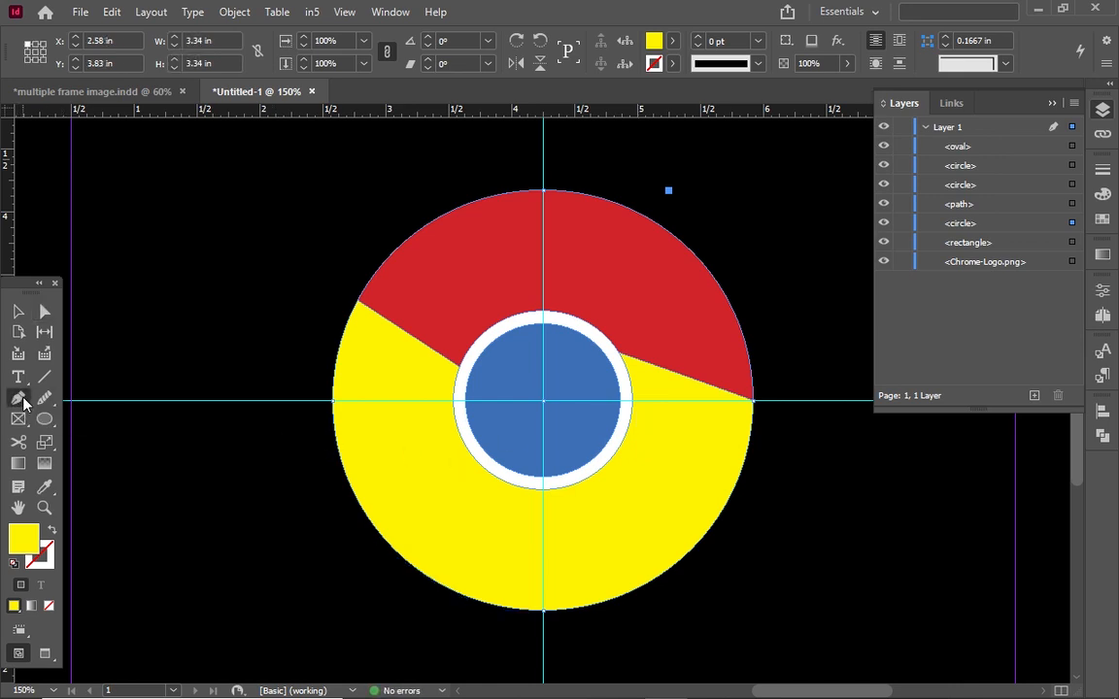
pyautogui.click(438, 587)
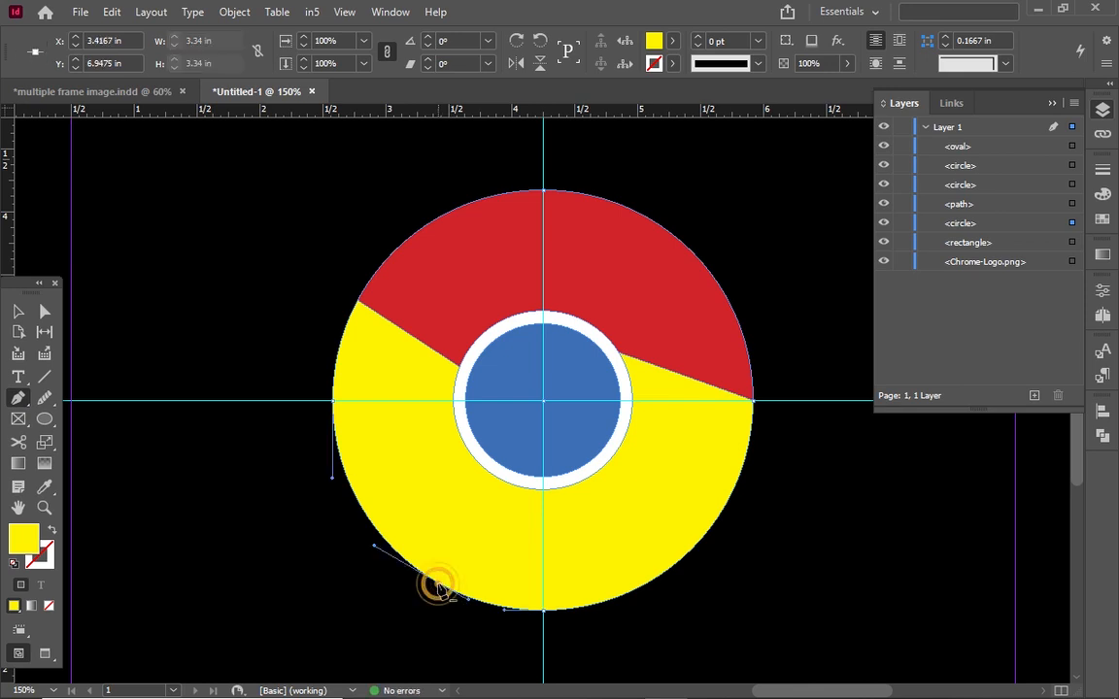
pyautogui.click(43, 312)
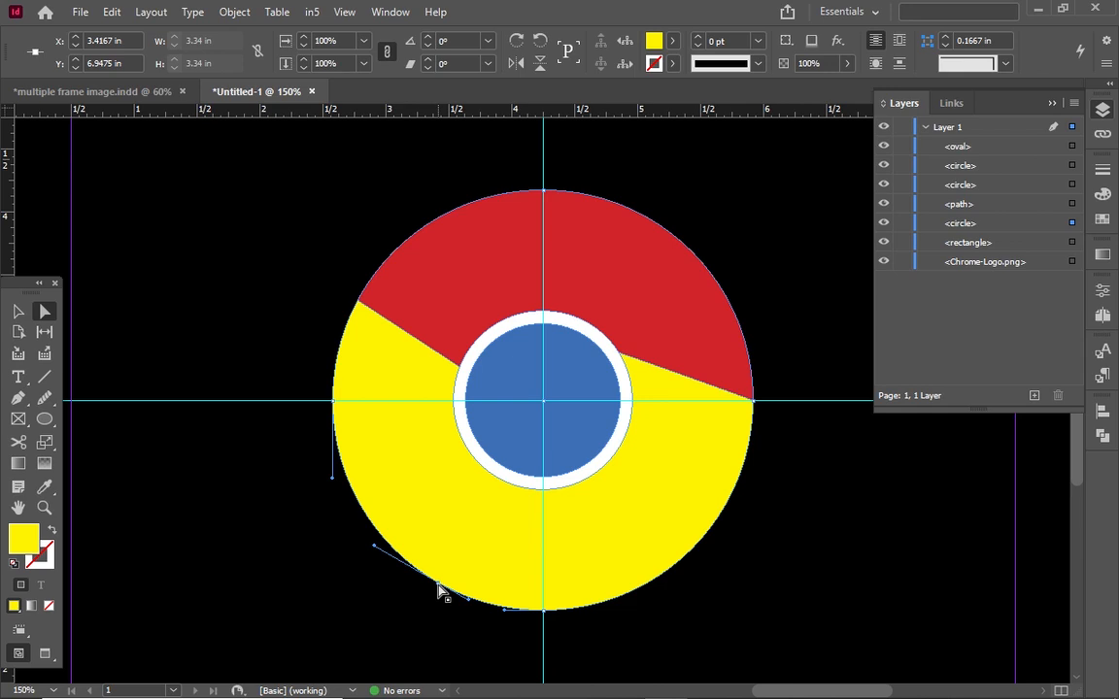
pyautogui.moveTo(437, 589); pyautogui.dragTo(602, 420)
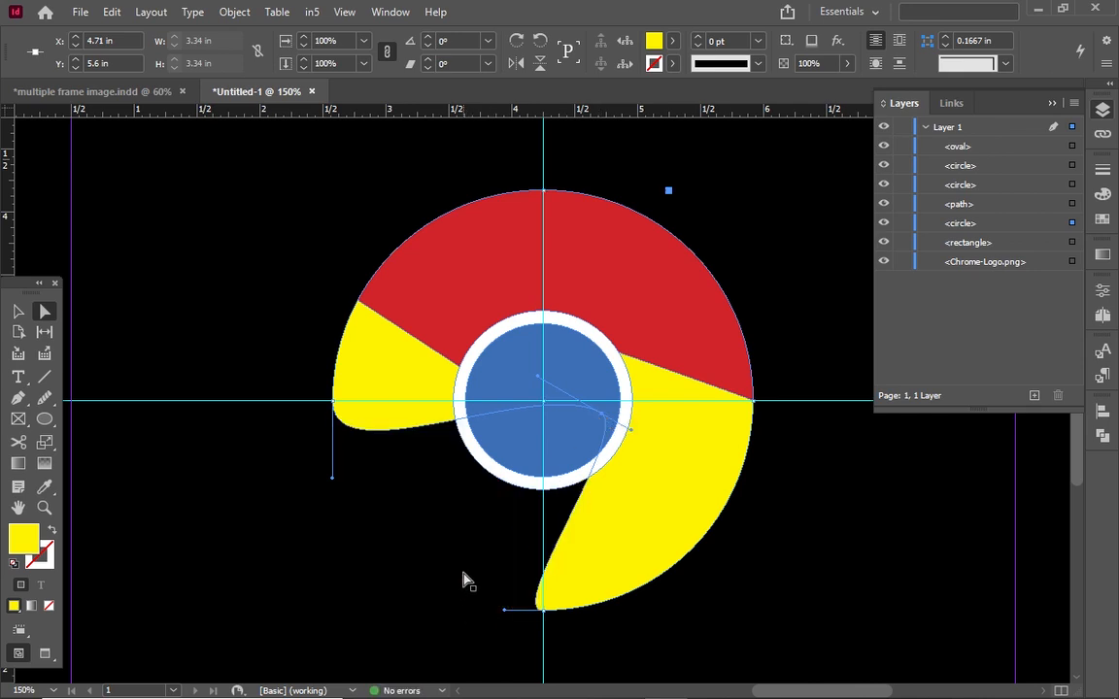
pyautogui.hotkey('ctrl', '-')
pyautogui.hotkey('ctrl', '-')
pyautogui.hotkey('ctrl', '-')
pyautogui.hotkey('ctrl', '-')
pyautogui.hotkey('ctrl', '=')
pyautogui.hotkey('ctrl', '=')
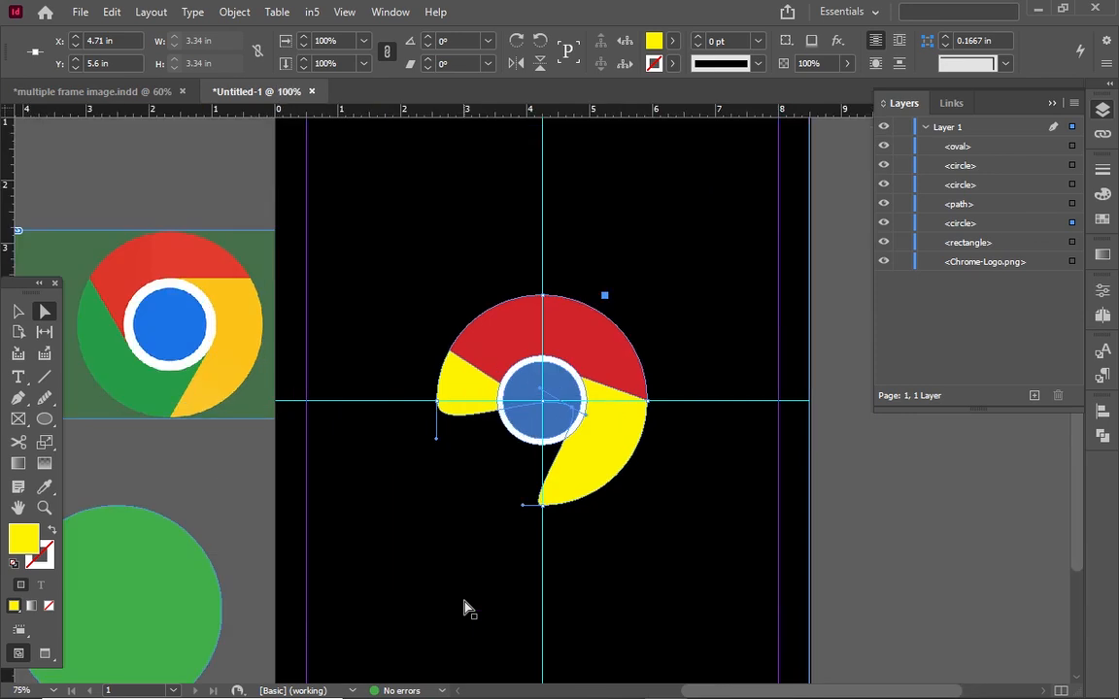
# Straighten the yellow shape's lower edge by collapsing its two bordering direction handles, and move its left anchor inside the blue circle to X 3.92 in, Y 5.21 in
pyautogui.hotkey('ctrl', '=')
pyautogui.hotkey('ctrl', '=')
pyautogui.hotkey('ctrl', '=')
pyautogui.hotkey('ctrl', '=')
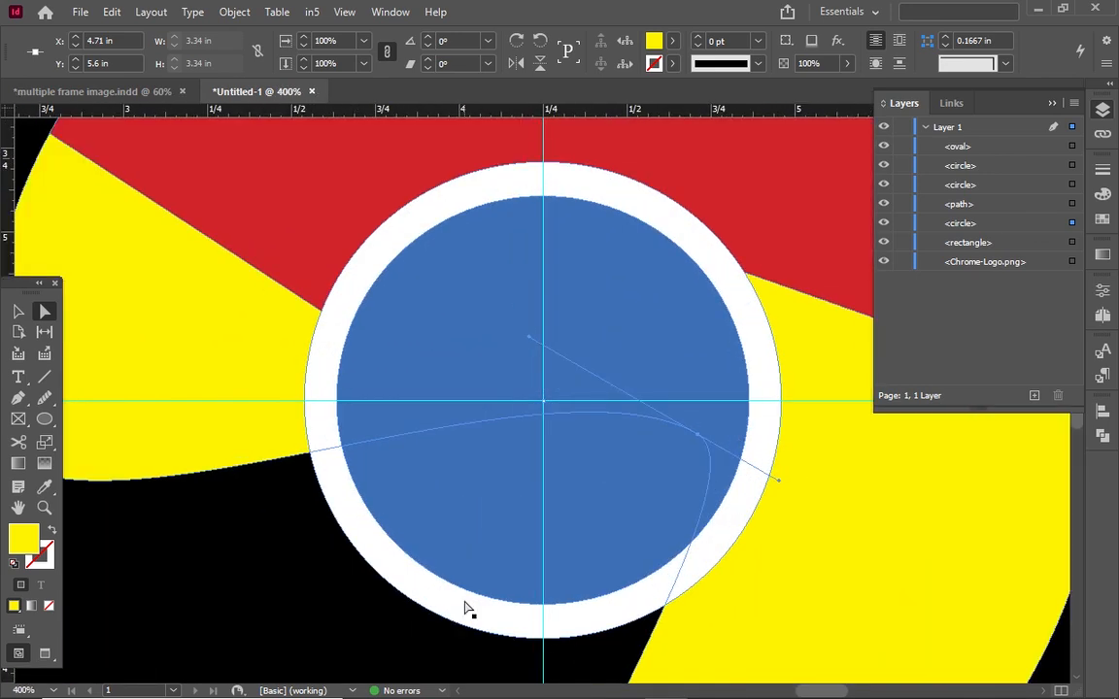
pyautogui.hotkey('ctrl', '-')
pyautogui.hotkey('ctrl', '-')
pyautogui.hotkey('ctrl', '-')
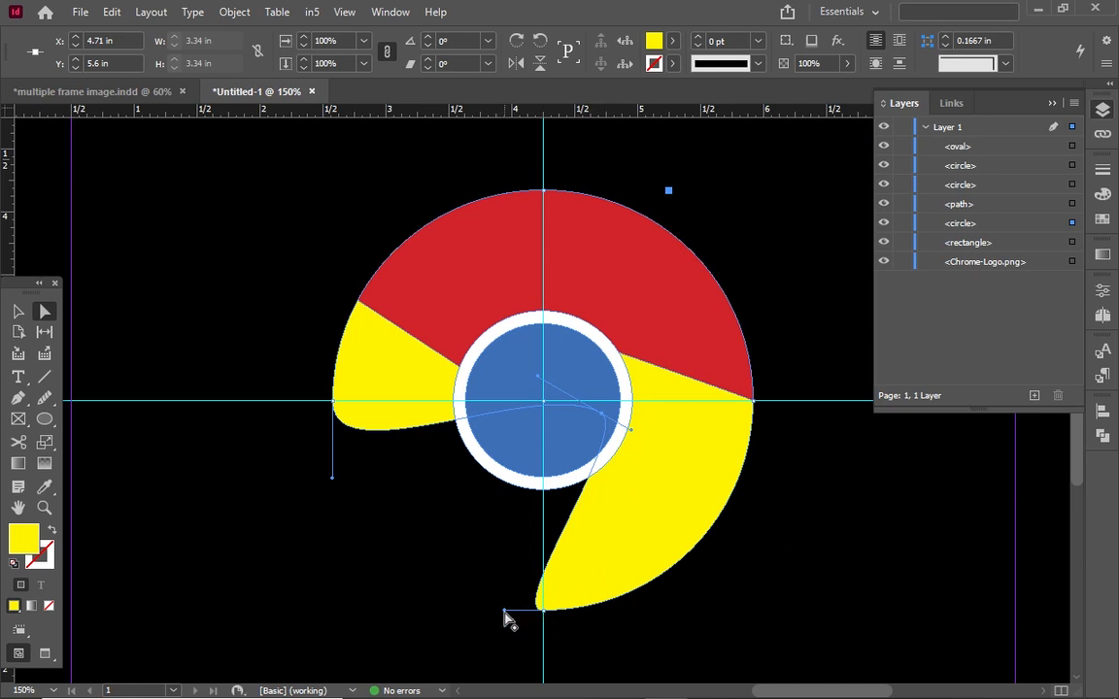
pyautogui.moveTo(504, 611); pyautogui.dragTo(544, 618)
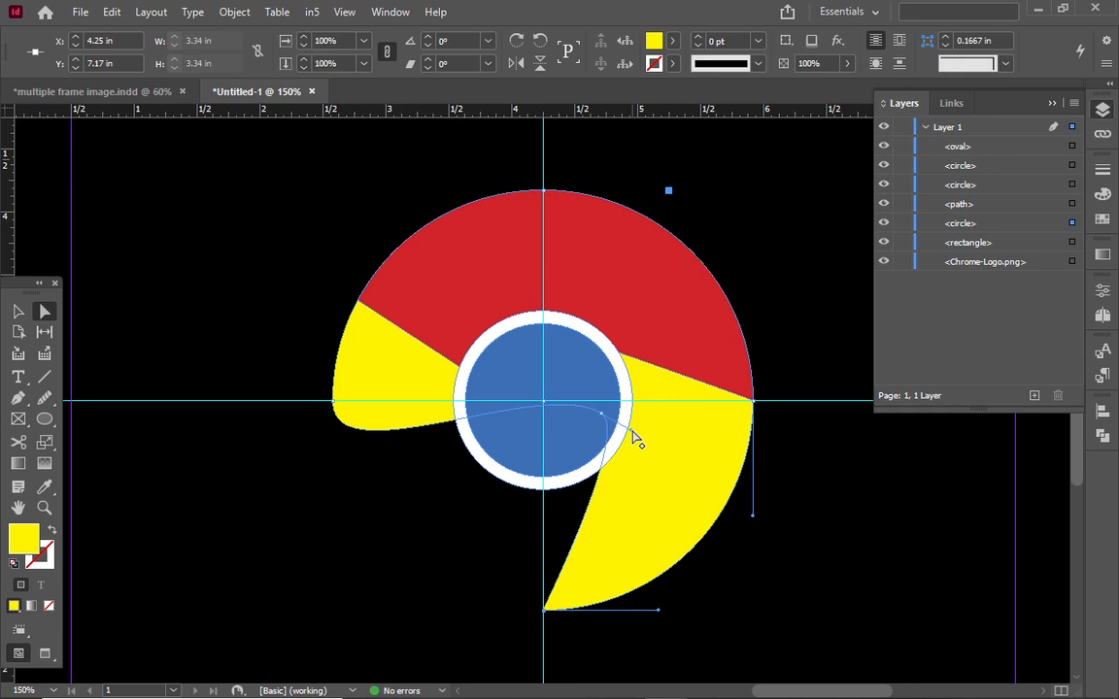
pyautogui.moveTo(633, 436); pyautogui.dragTo(603, 417)
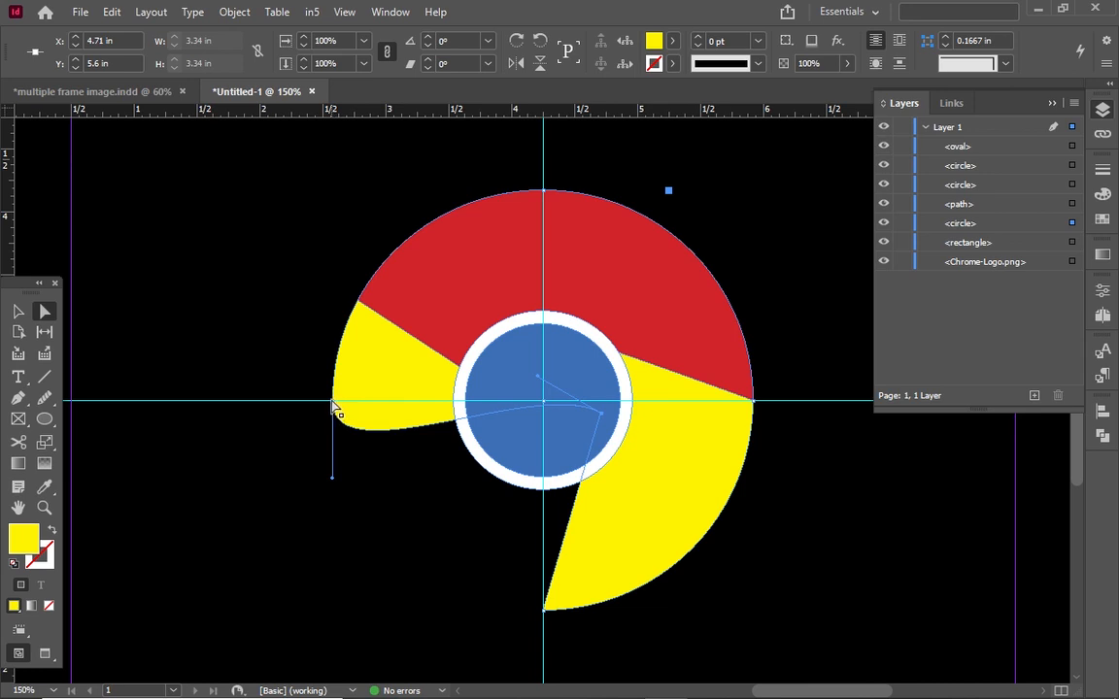
pyautogui.moveTo(333, 406); pyautogui.dragTo(502, 370)
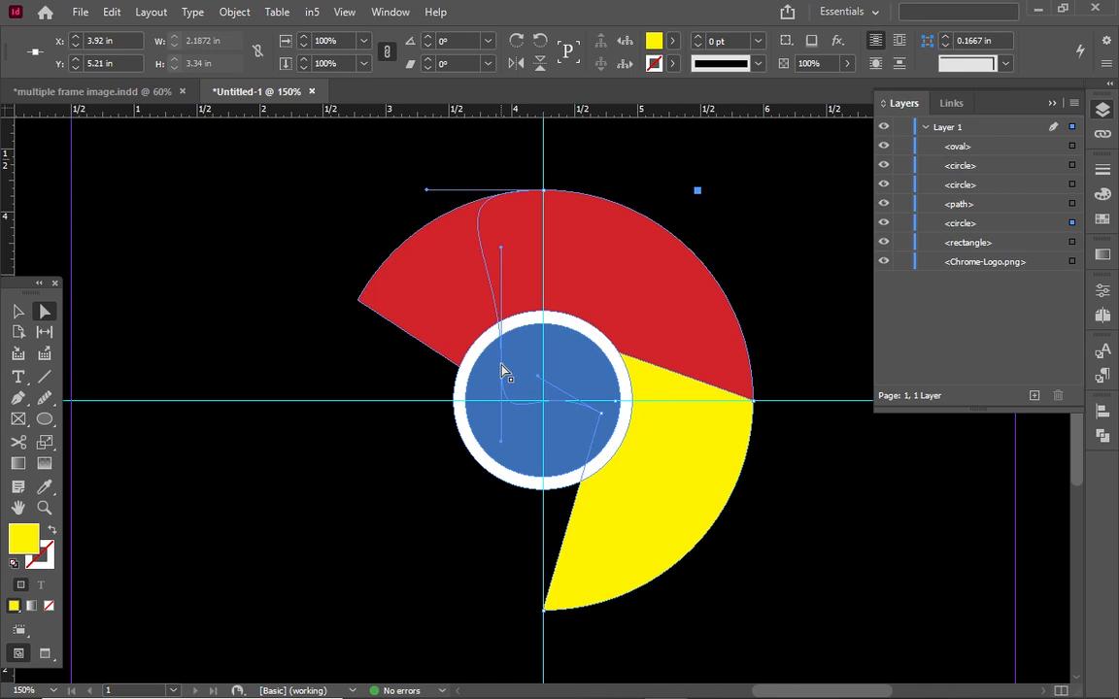
# Centre the green circle on the guide intersection at X 2.58 in, Y 3.83 in, and send it backward behind the red and yellow segments
pyautogui.hotkey('ctrl', '-')
pyautogui.hotkey('ctrl', '-')
pyautogui.hotkey('ctrl', '-')
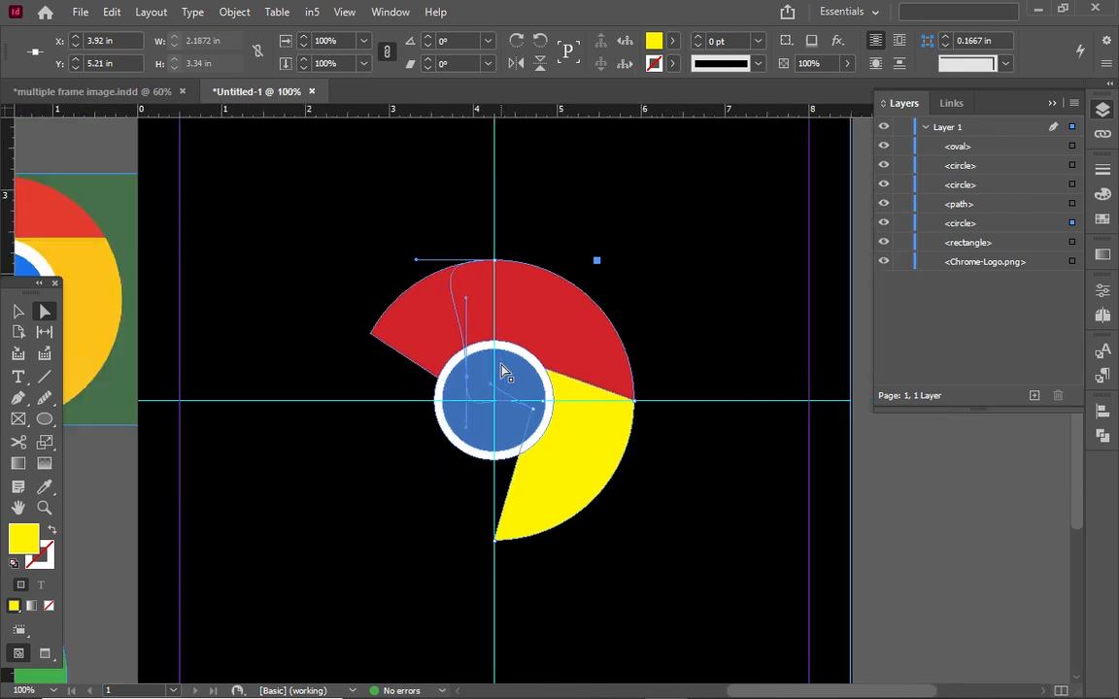
pyautogui.click(133, 602)
pyautogui.moveTo(133, 603); pyautogui.dragTo(462, 515)
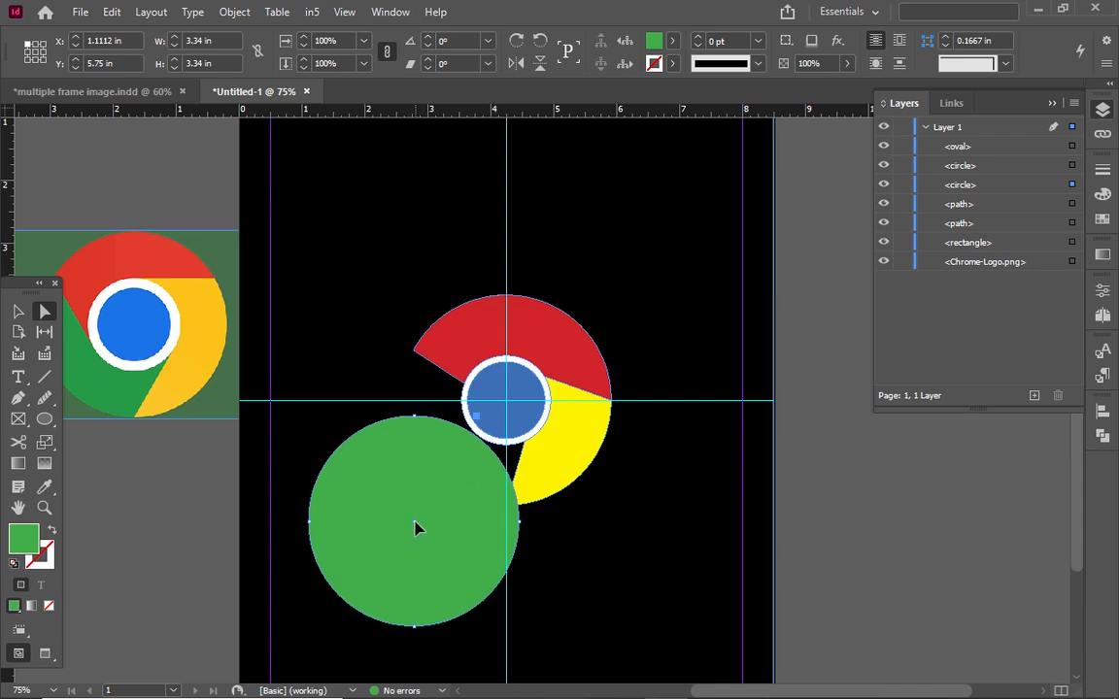
pyautogui.moveTo(415, 528); pyautogui.dragTo(505, 409)
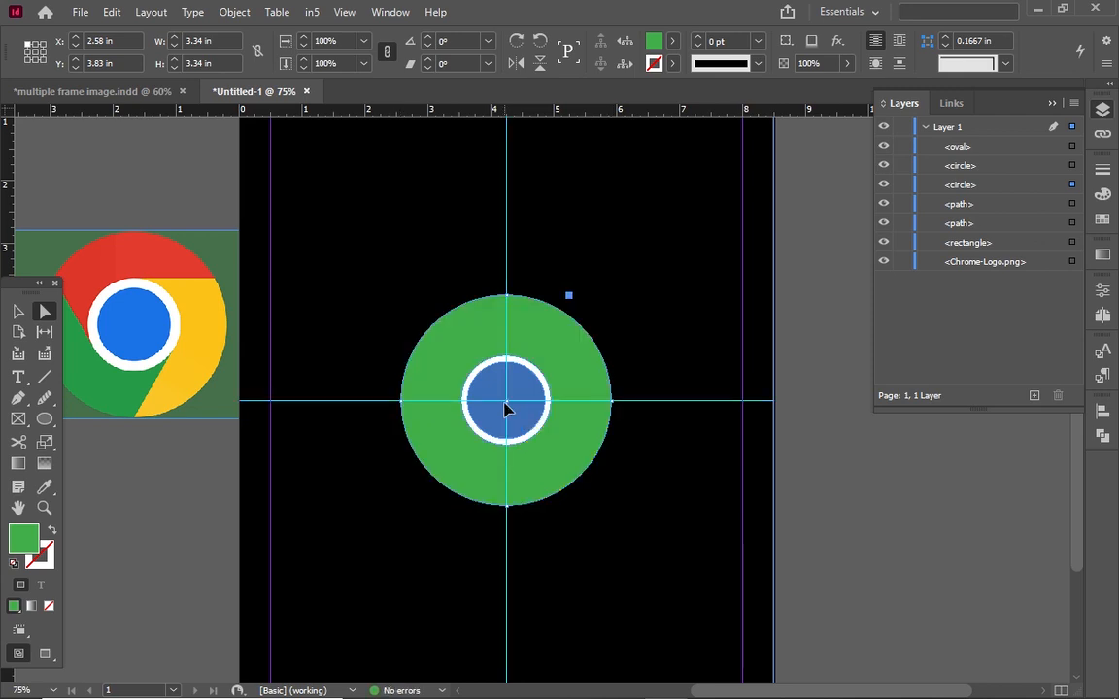
pyautogui.hotkey('ctrl', '[')
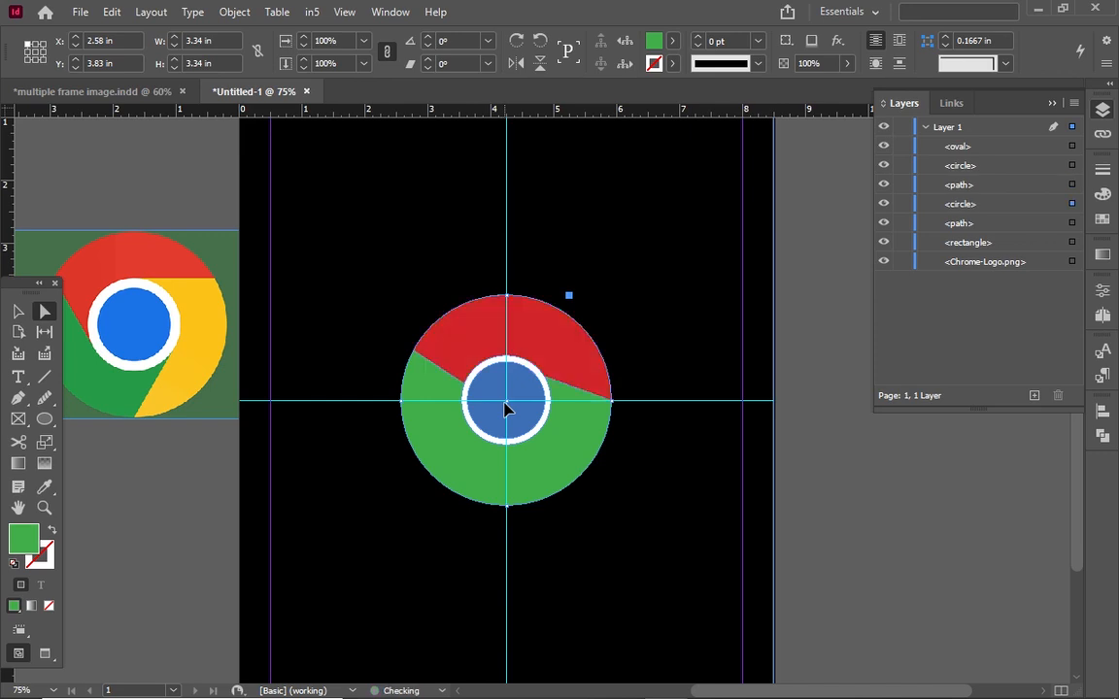
pyautogui.hotkey('ctrl', '[')
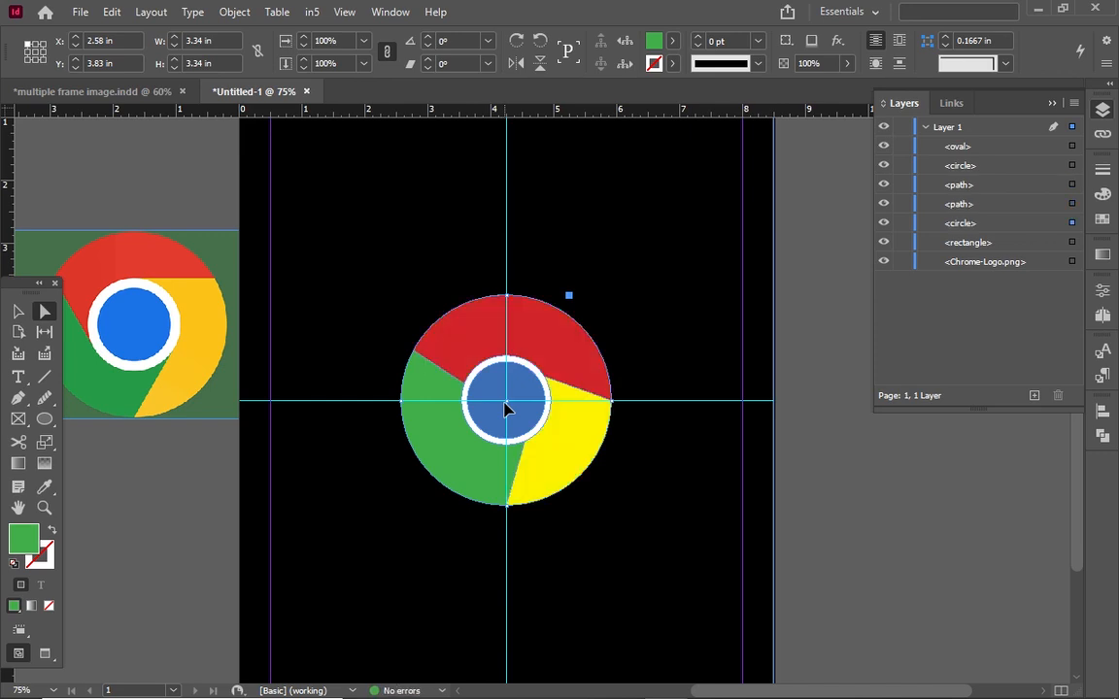
# Examine the assembled Chrome logo up close and beside the reference image
pyautogui.hotkey('ctrl', '-')
pyautogui.hotkey('ctrl', '=')
pyautogui.hotkey('ctrl', '=')
pyautogui.hotkey('ctrl', '=')
pyautogui.hotkey('ctrl', '=')
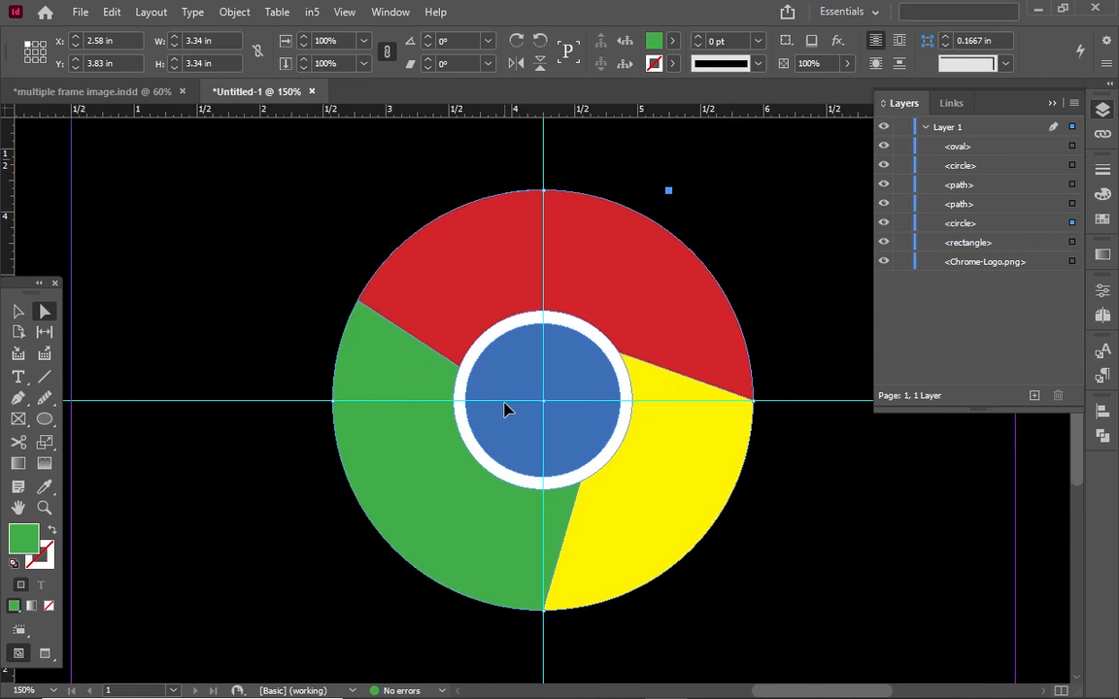
pyautogui.hotkey('ctrl', '-')
pyautogui.hotkey('ctrl', '-')
pyautogui.hotkey('ctrl', '-')
pyautogui.hotkey('ctrl', '-')
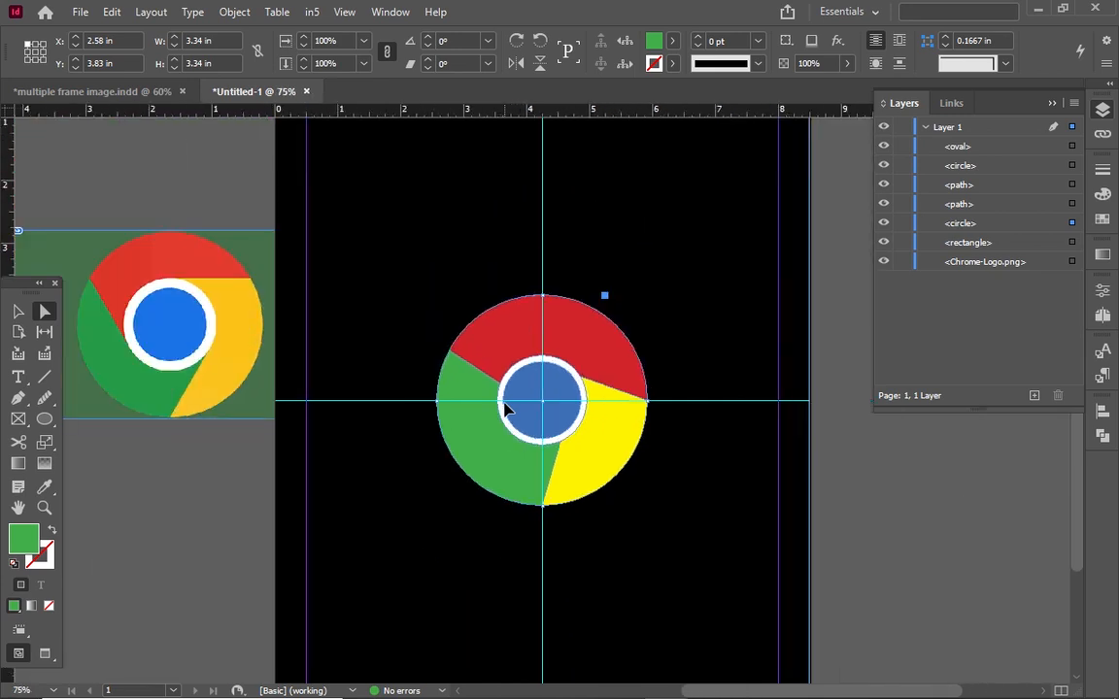
pyautogui.hotkey('ctrl', '=')
pyautogui.hotkey('ctrl', '=')
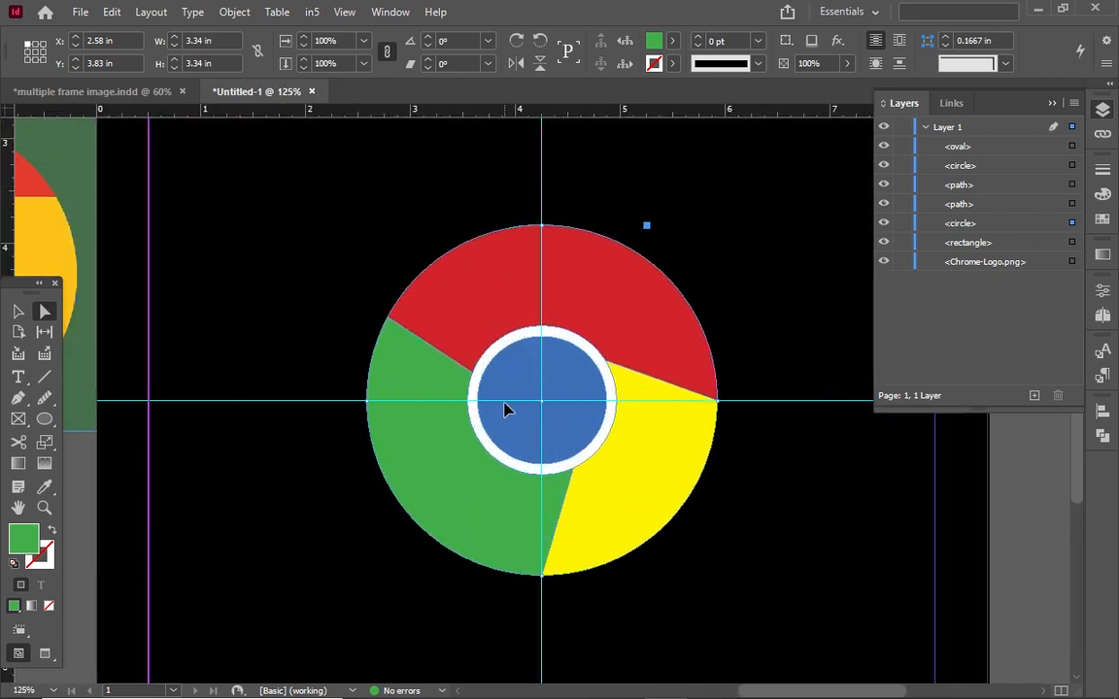
pyautogui.hotkey('ctrl', '-')
pyautogui.hotkey('ctrl', '-')
pyautogui.hotkey('ctrl', '-')
pyautogui.hotkey('ctrl', '-')
pyautogui.hotkey('ctrl', '-')
pyautogui.hotkey('ctrl', '-')
pyautogui.hotkey('ctrl', '=')
pyautogui.hotkey('ctrl', '=')
pyautogui.hotkey('ctrl', '=')
pyautogui.hotkey('ctrl', '=')
pyautogui.hotkey('ctrl', '=')
pyautogui.hotkey('ctrl', '=')
# Show the finished logo without guides in Preview mode and switch to Presentation mode
pyautogui.click(46, 656)
pyautogui.rightClick(46, 656)
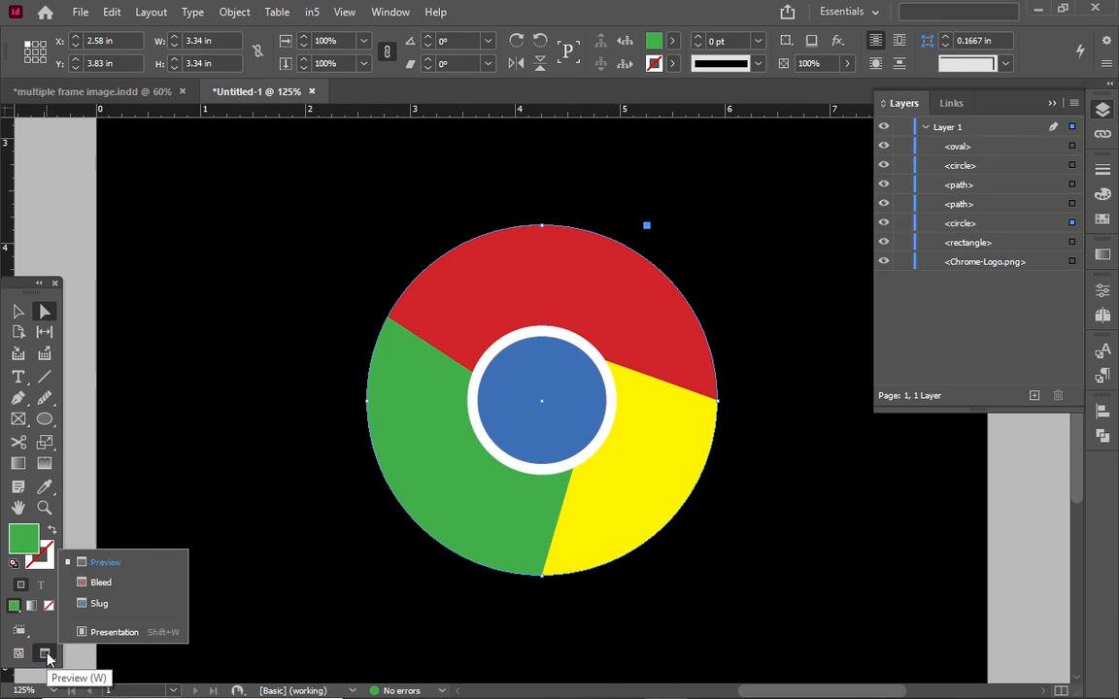
pyautogui.click(114, 632)
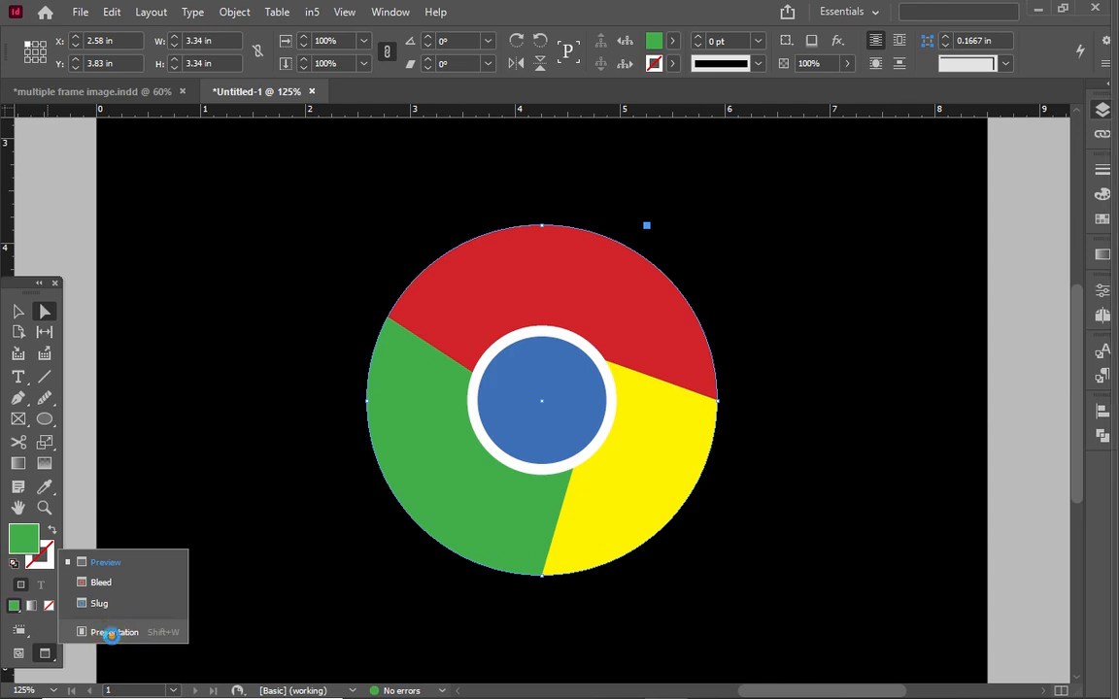
pyautogui.click(113, 635)
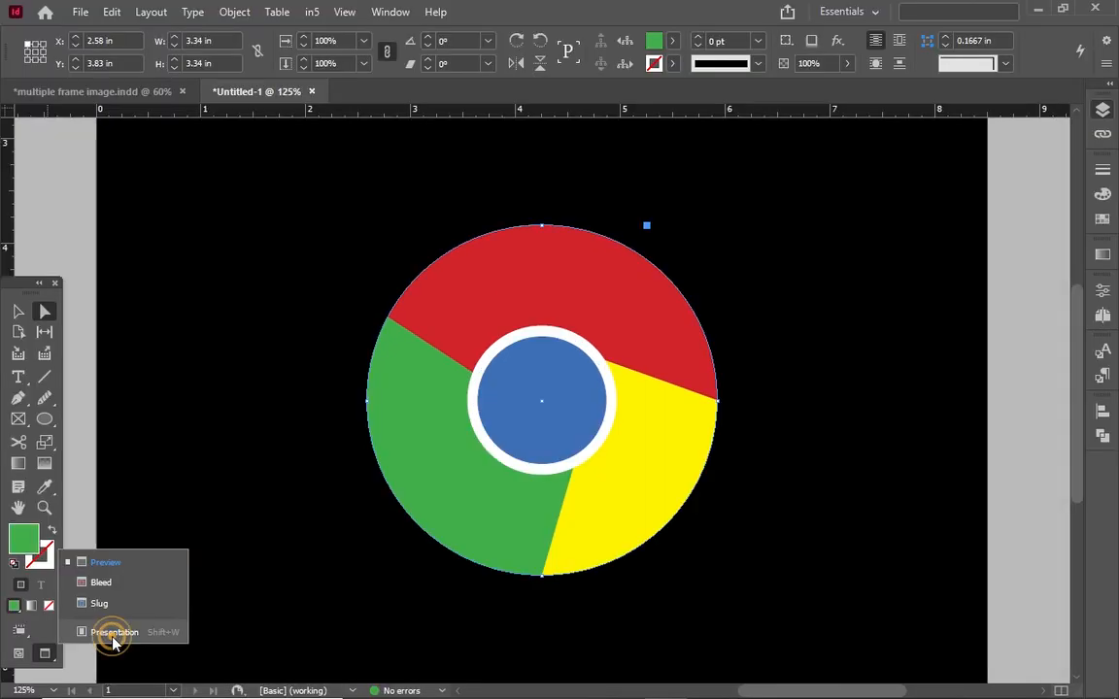
pyautogui.click(112, 636)
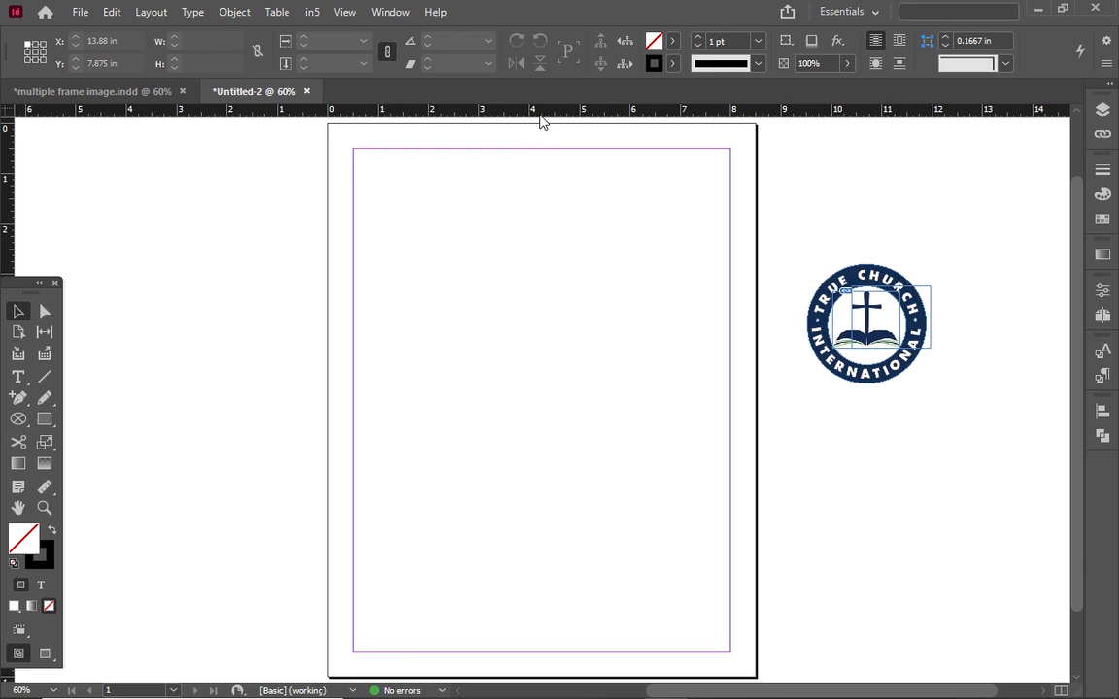
# Place guides at Y 5.5 in and X 4.25 in on the blank page, and draw a circle about 4.04 in across centred on their intersection
pyautogui.moveTo(542, 119); pyautogui.dragTo(594, 400)
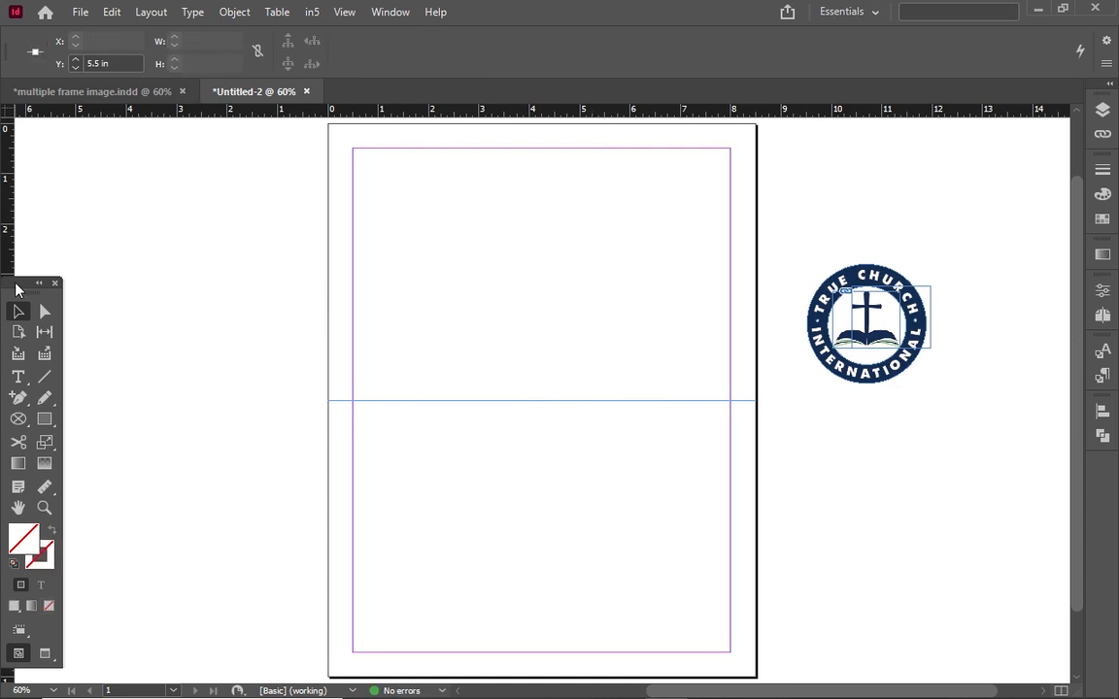
pyautogui.moveTo(4, 251); pyautogui.dragTo(543, 301)
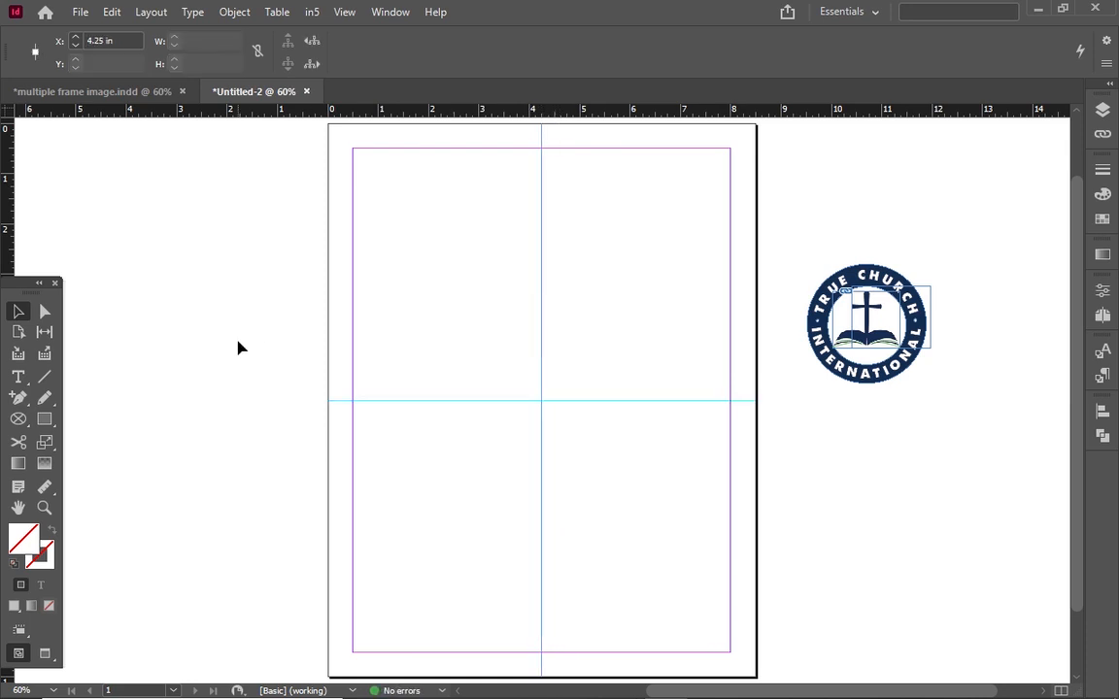
pyautogui.click(20, 423)
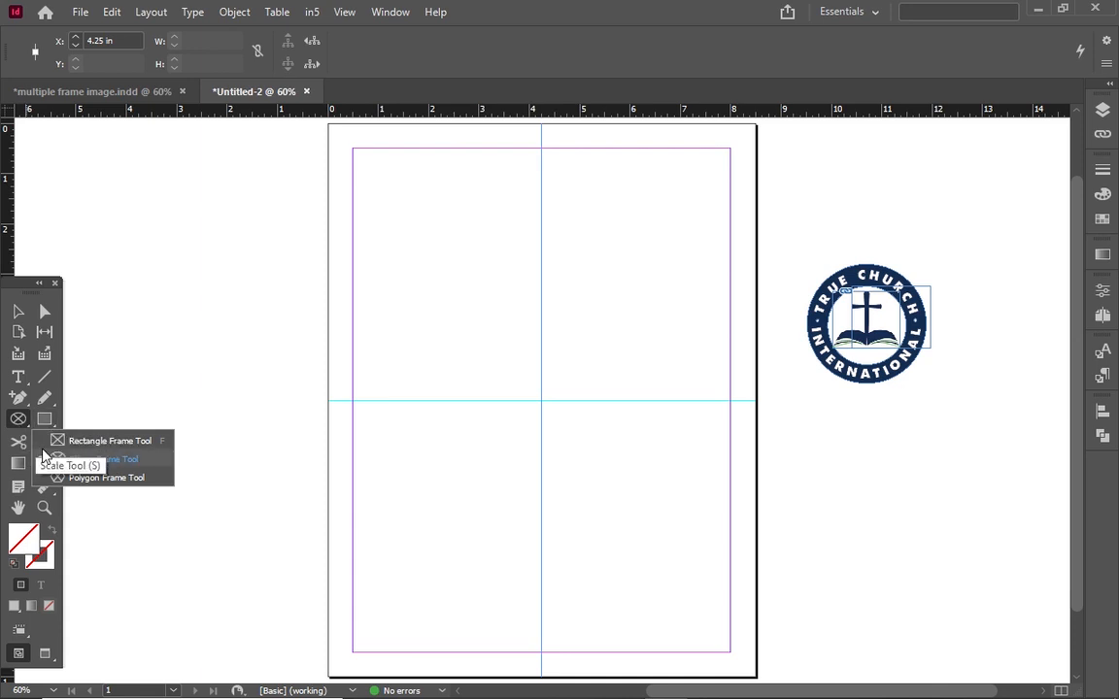
pyautogui.click(46, 419)
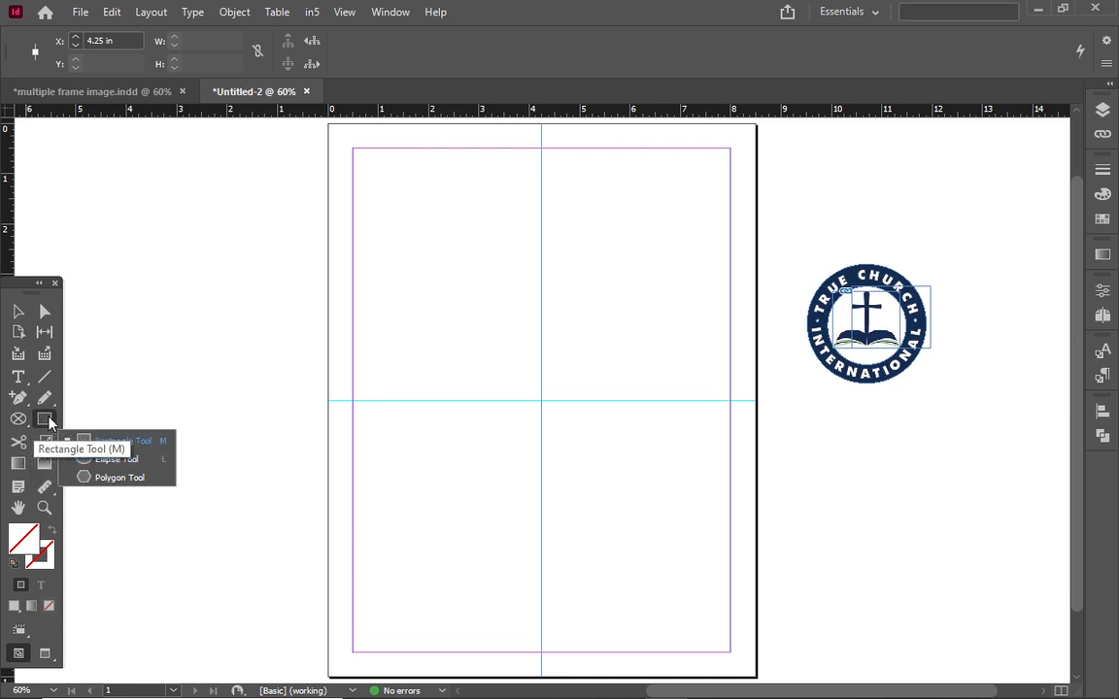
pyautogui.click(80, 456)
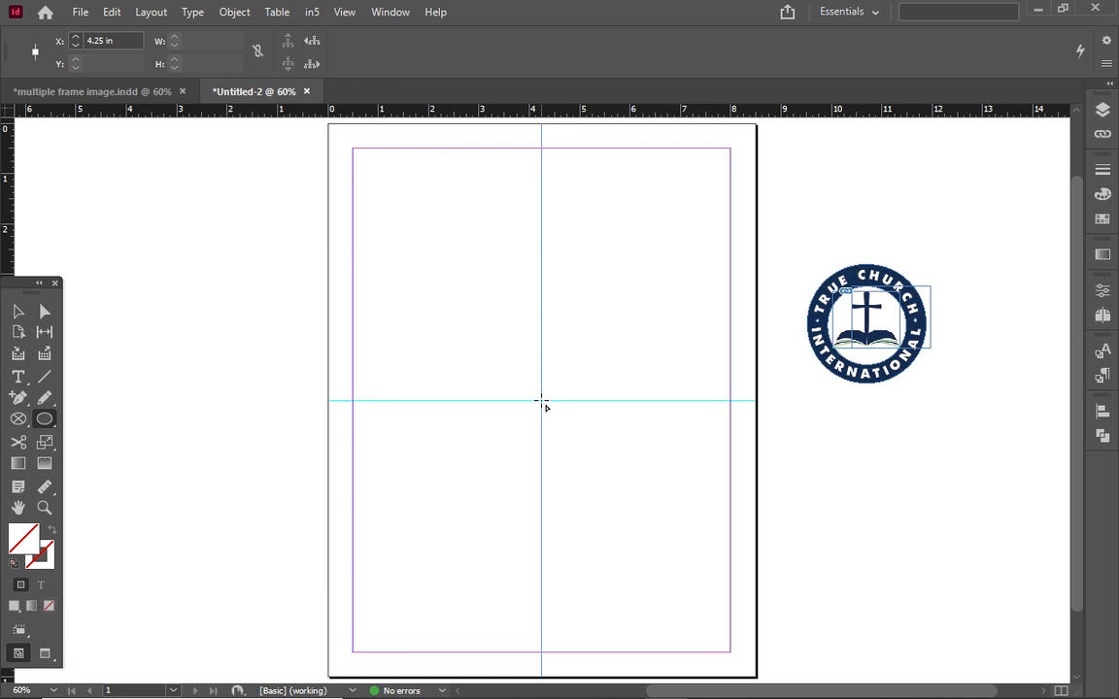
pyautogui.moveTo(541, 399); pyautogui.dragTo(647, 502)
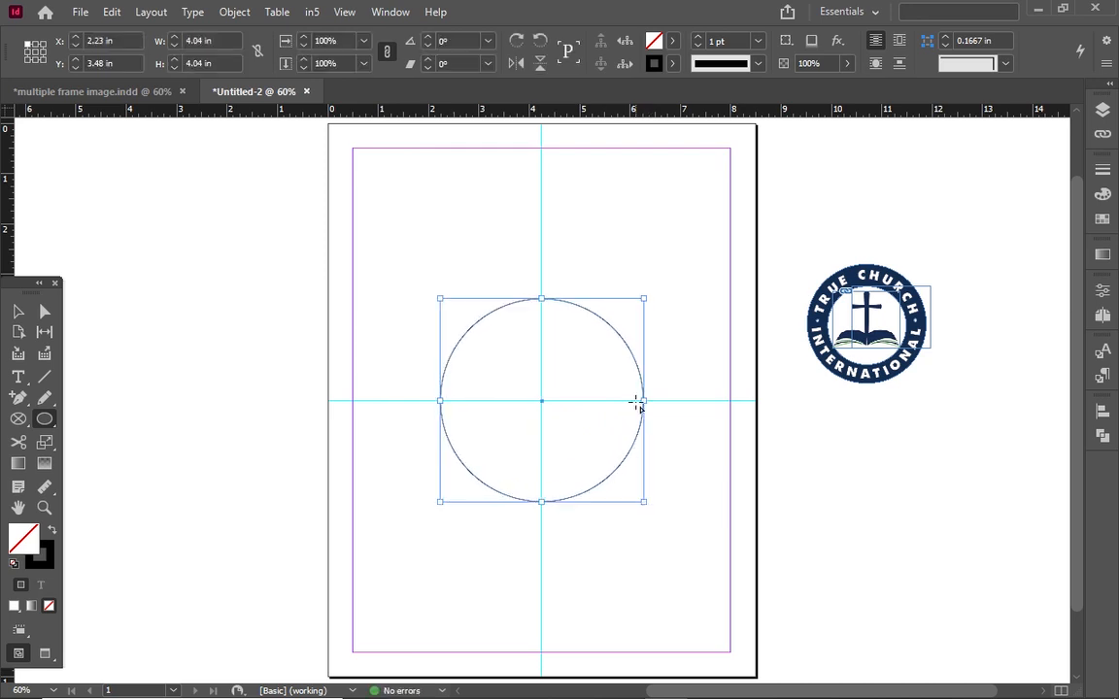
# Swap the circle's fill and stroke, and set its fill to the navy #152c52 sampled from the True Church International logo
pyautogui.hotkey('shift', 'x')
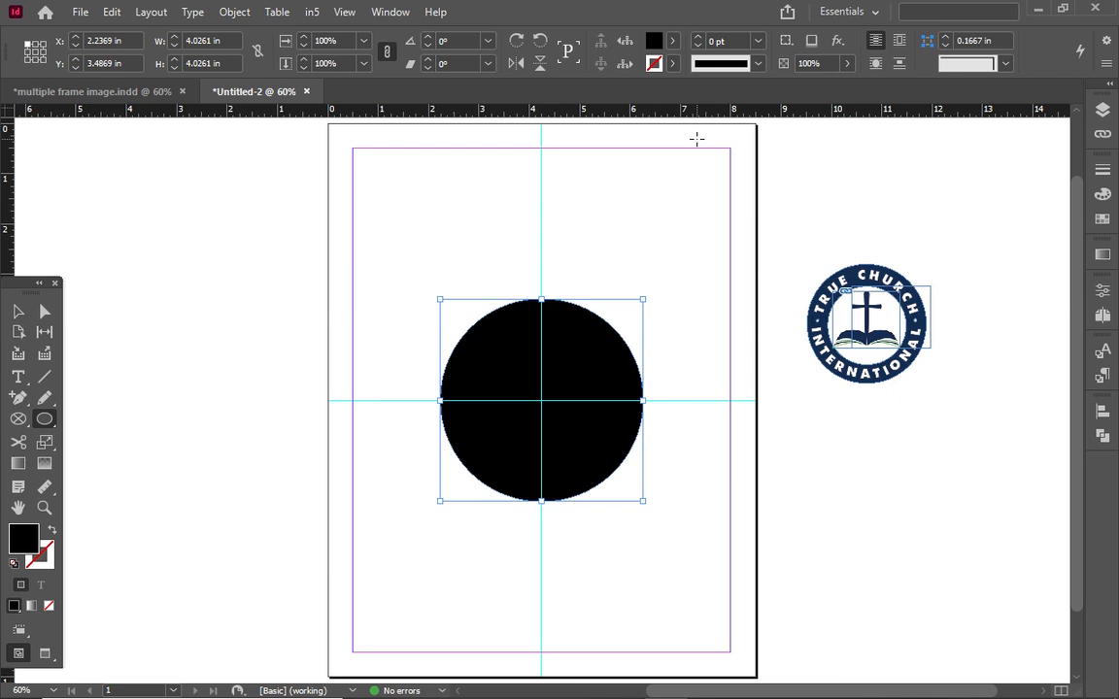
pyautogui.click(673, 41)
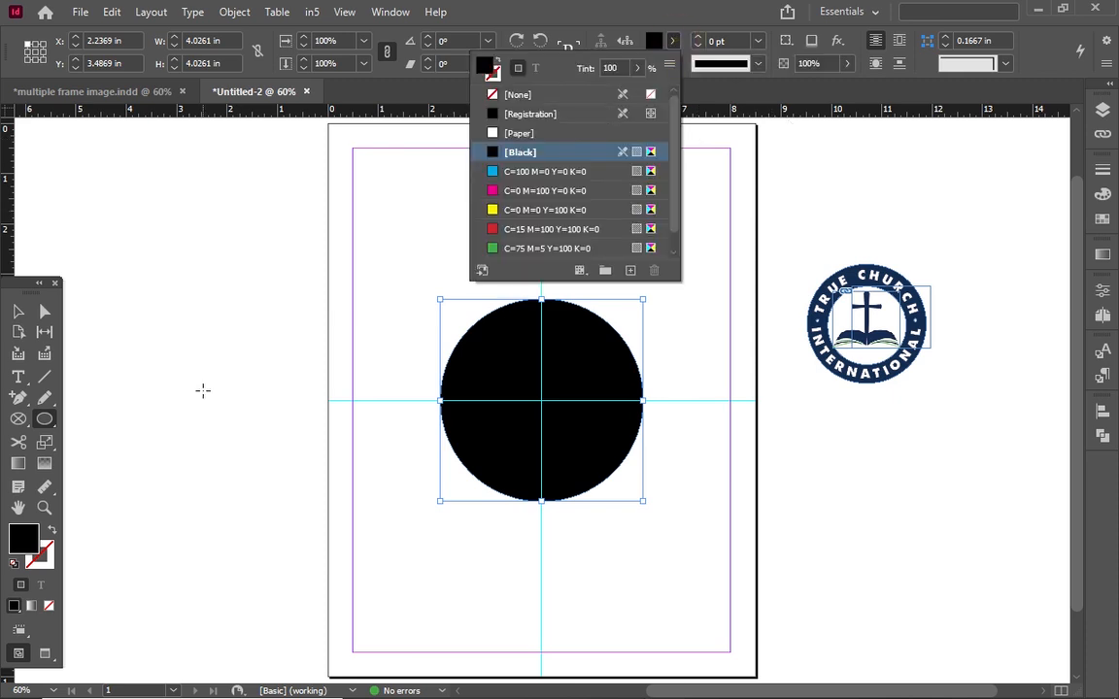
pyautogui.doubleClick(24, 542)
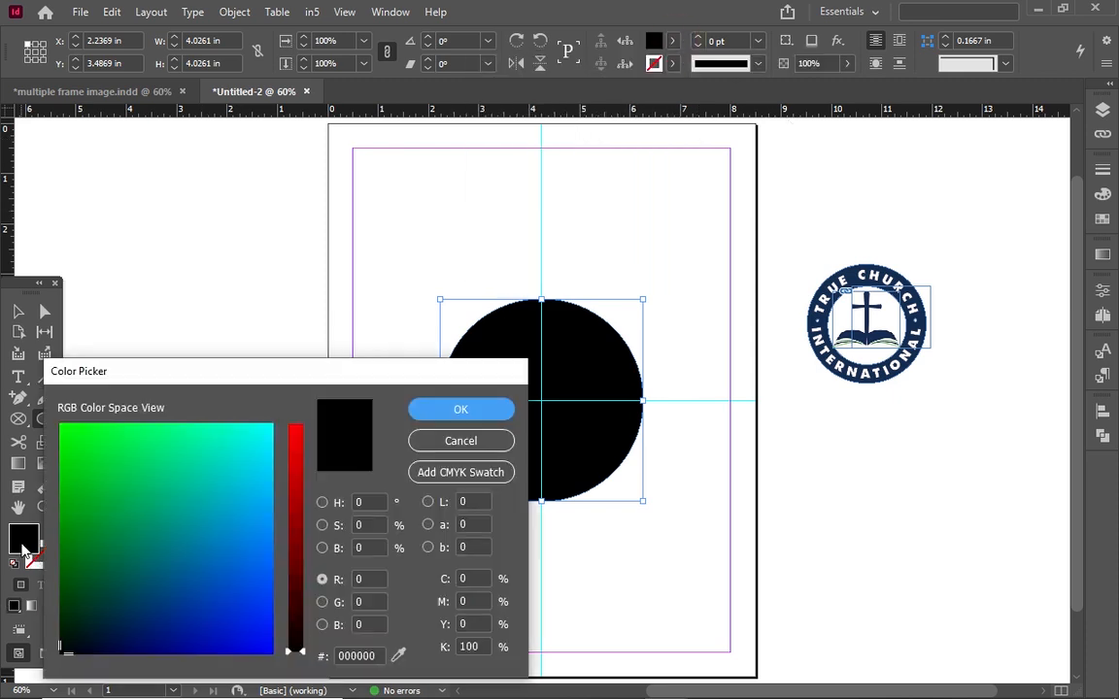
pyautogui.click(398, 656)
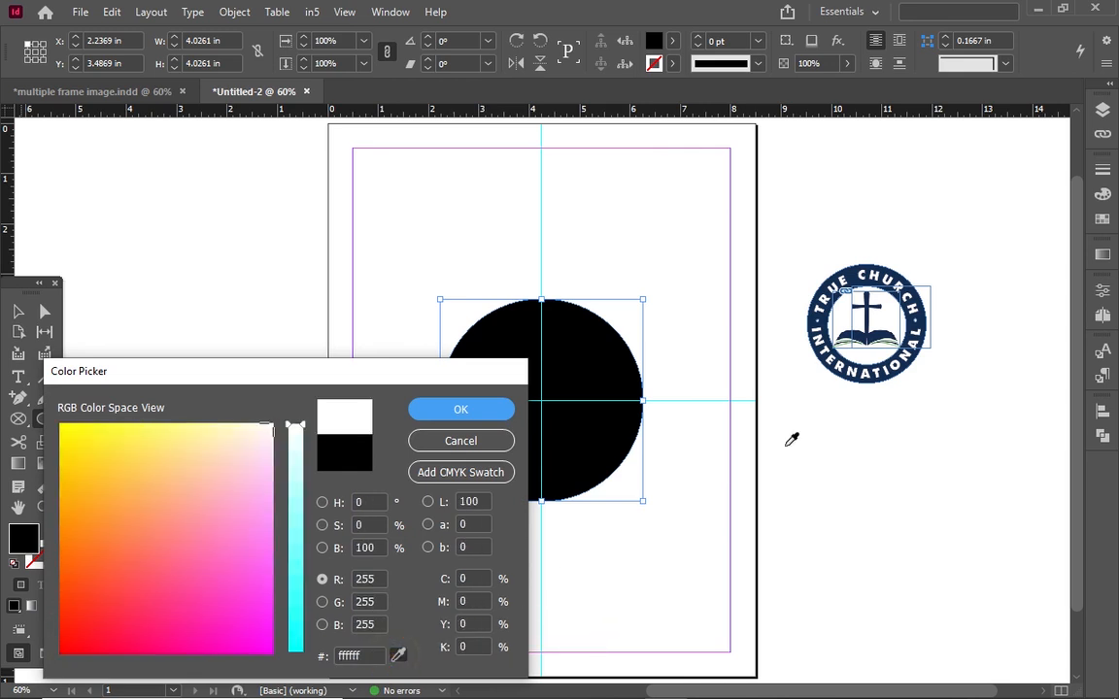
pyautogui.click(869, 336)
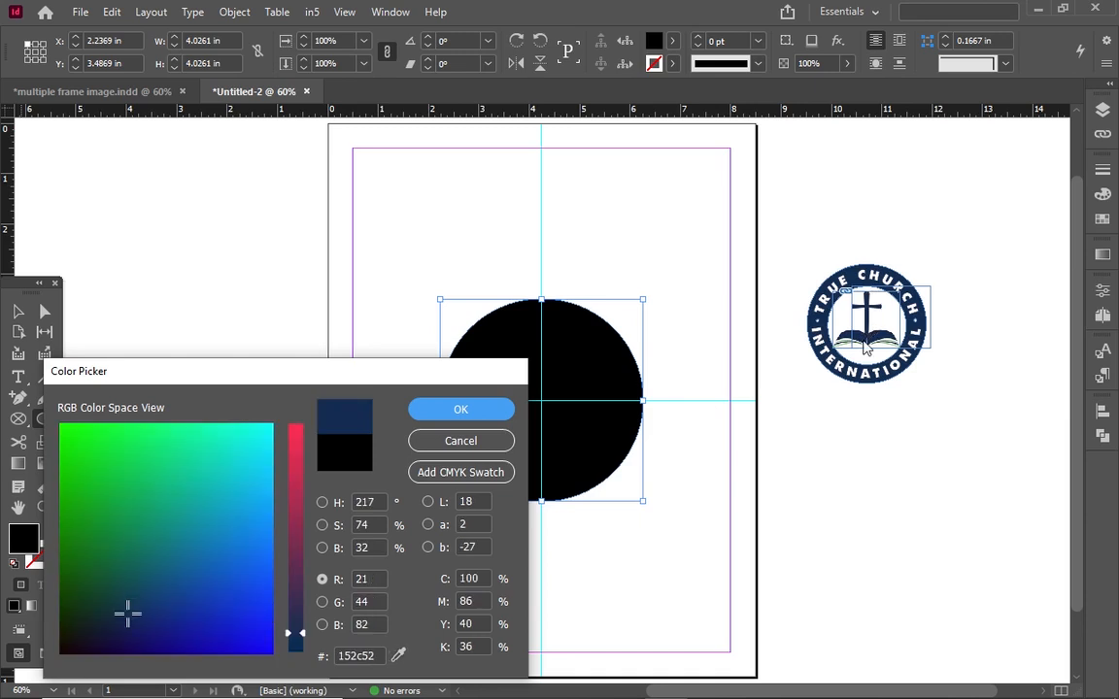
pyautogui.click(461, 409)
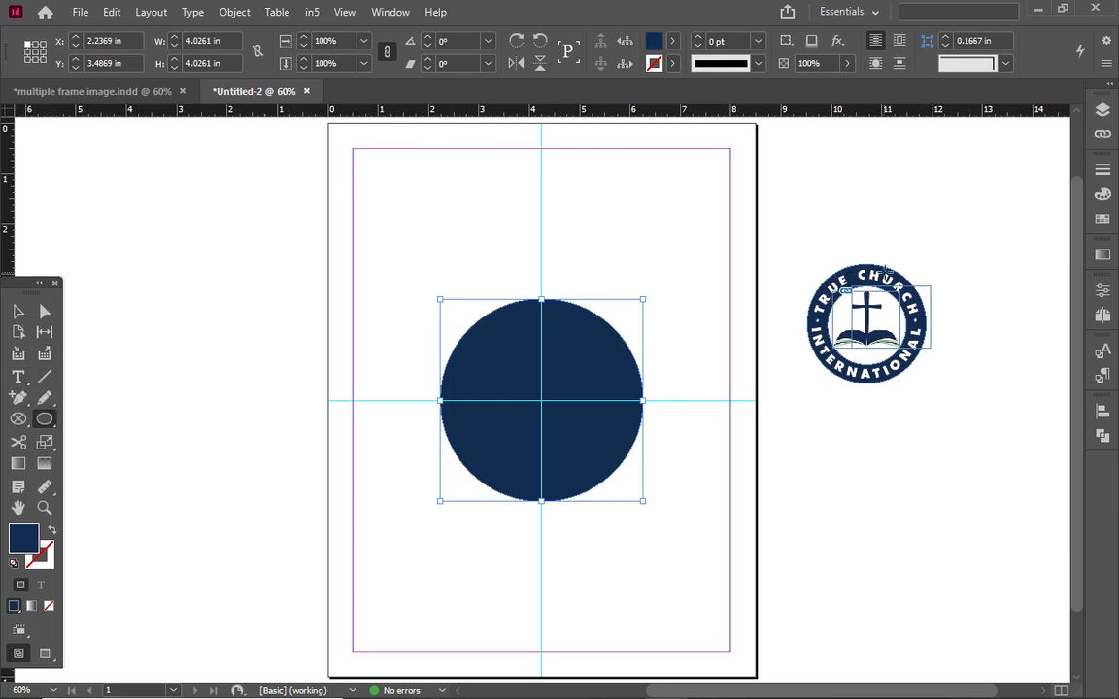
# Try to start text along the navy circle's upper edge with the Type on a Path tool
pyautogui.click(18, 311)
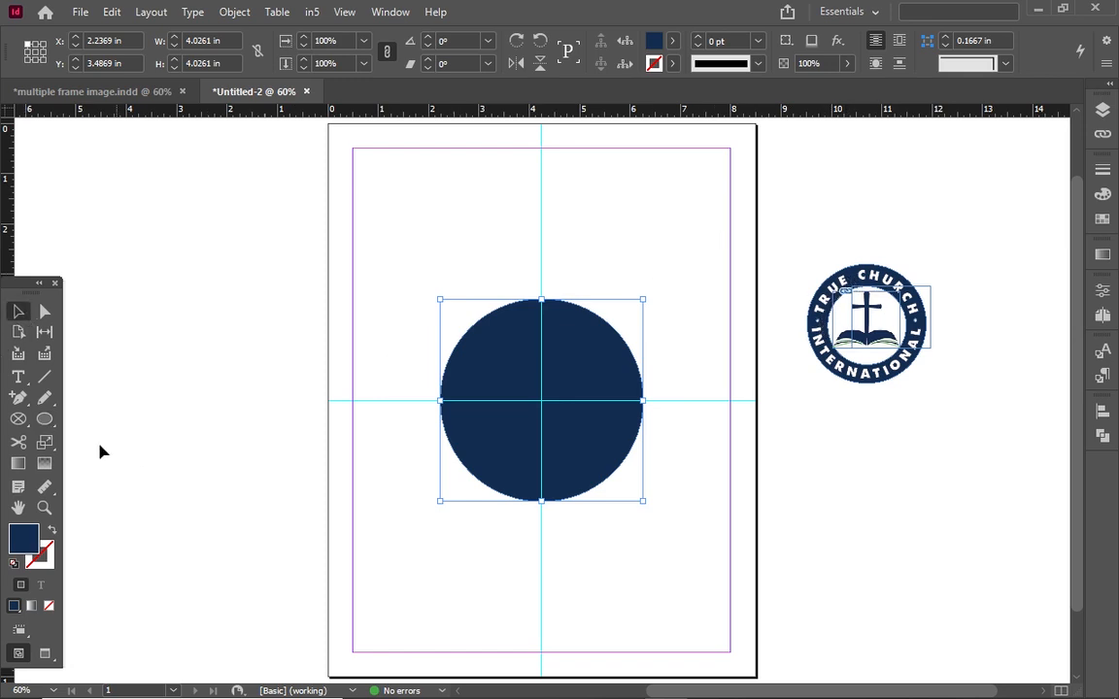
pyautogui.click(18, 378)
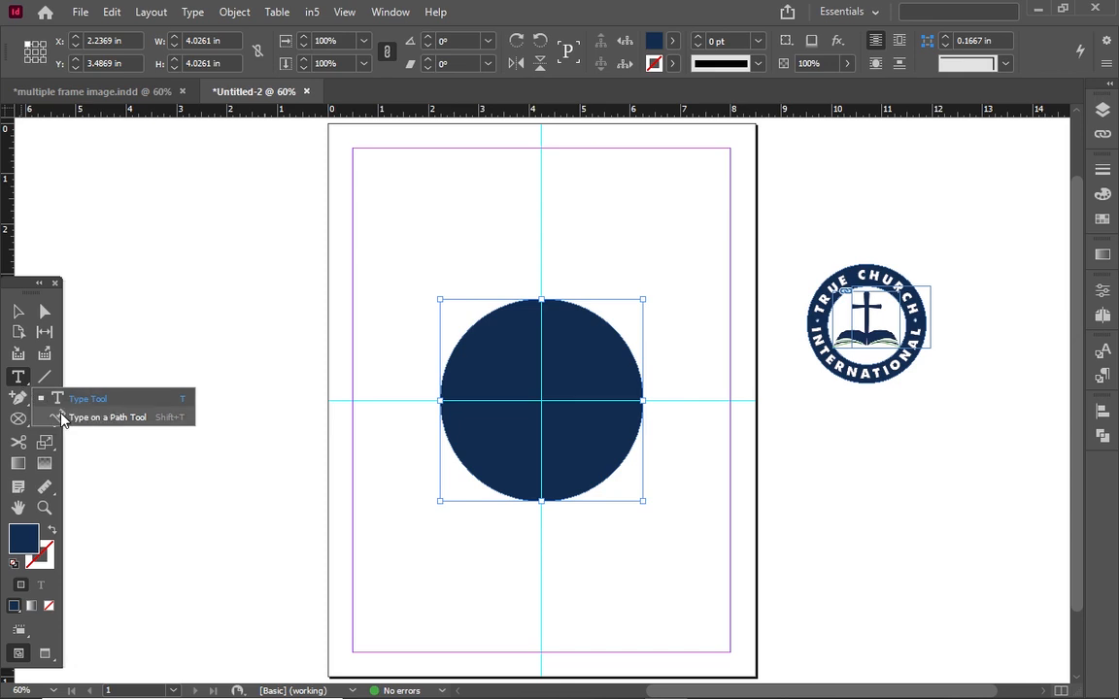
pyautogui.click(70, 417)
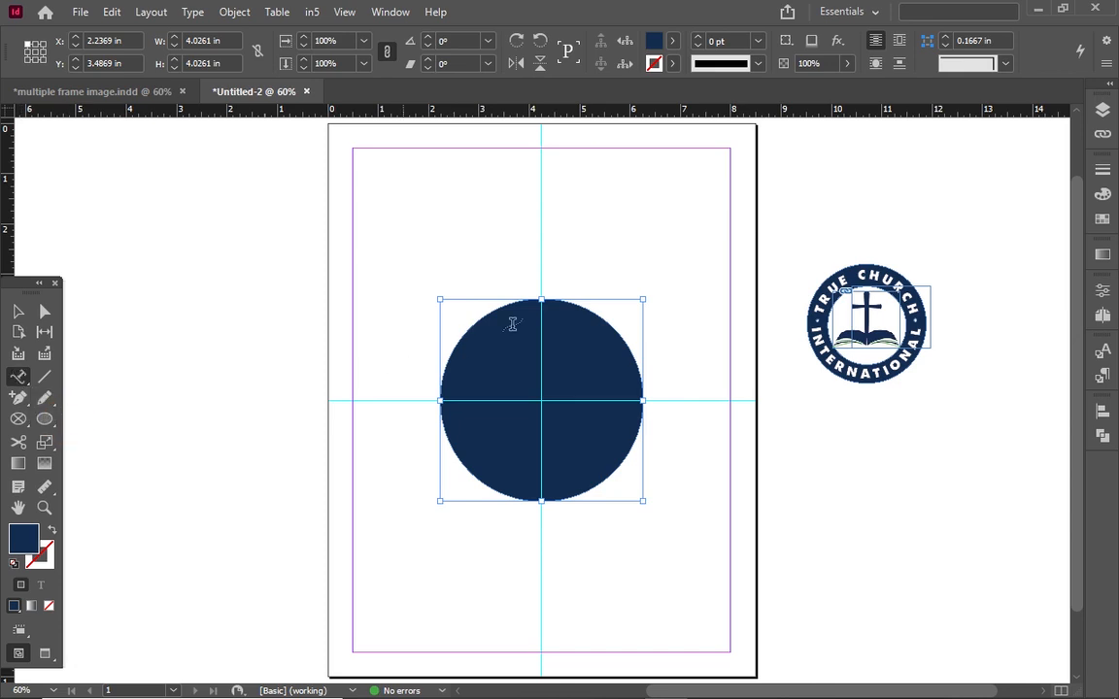
pyautogui.hotkey('ctrl', '1')
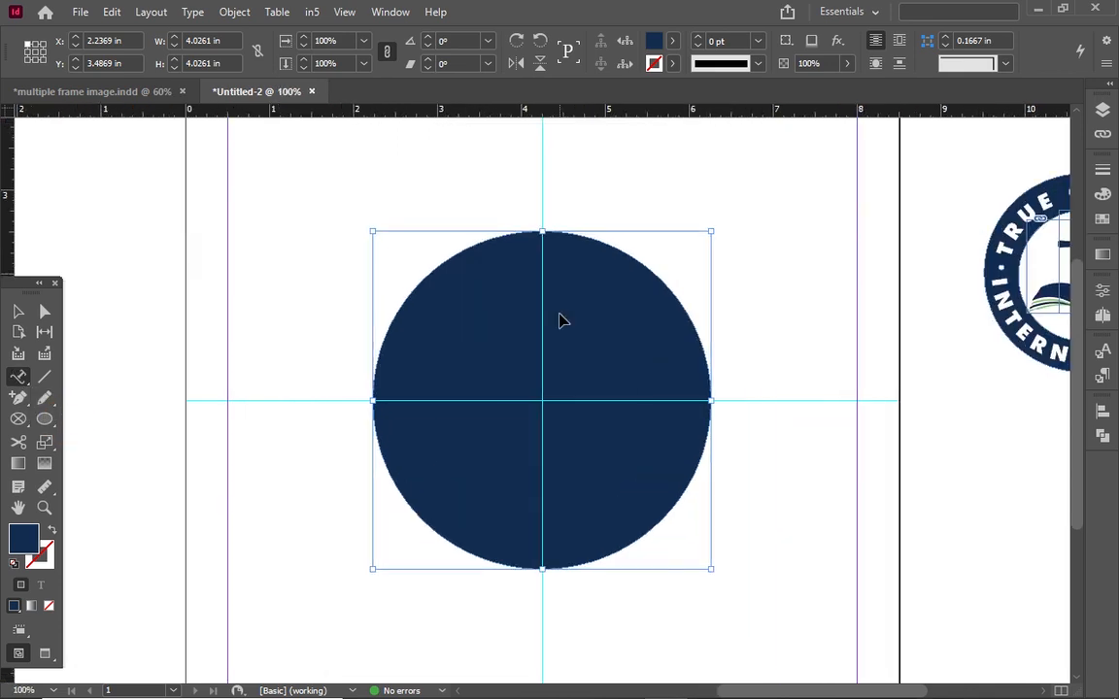
pyautogui.click(532, 233)
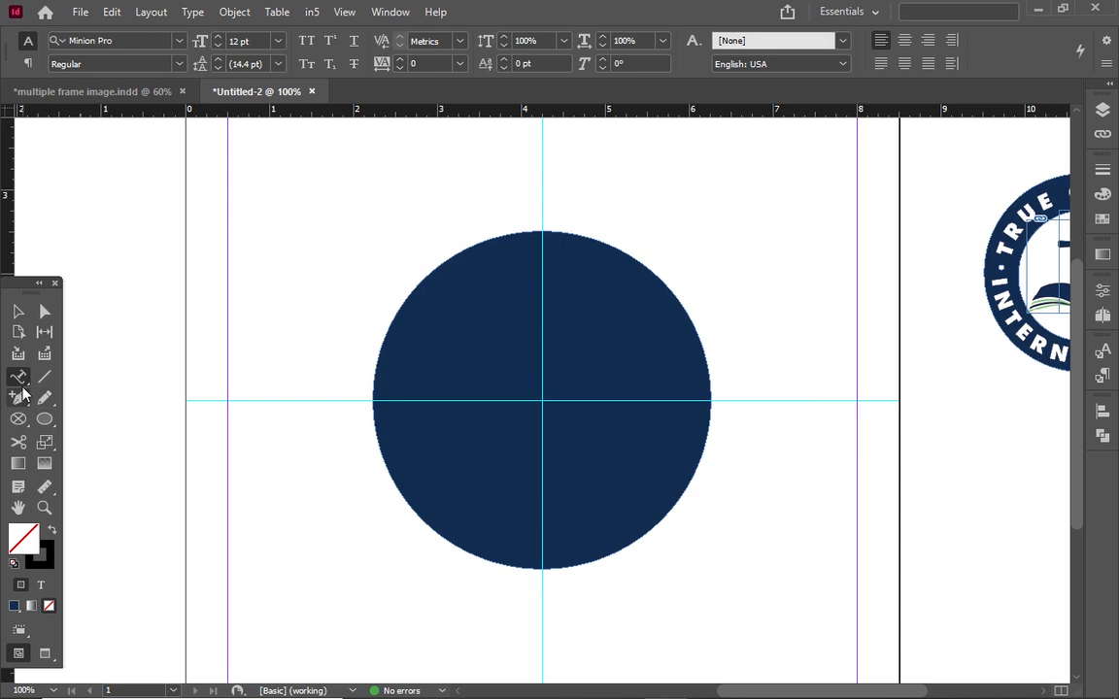
pyautogui.click(500, 461)
pyautogui.click(17, 312)
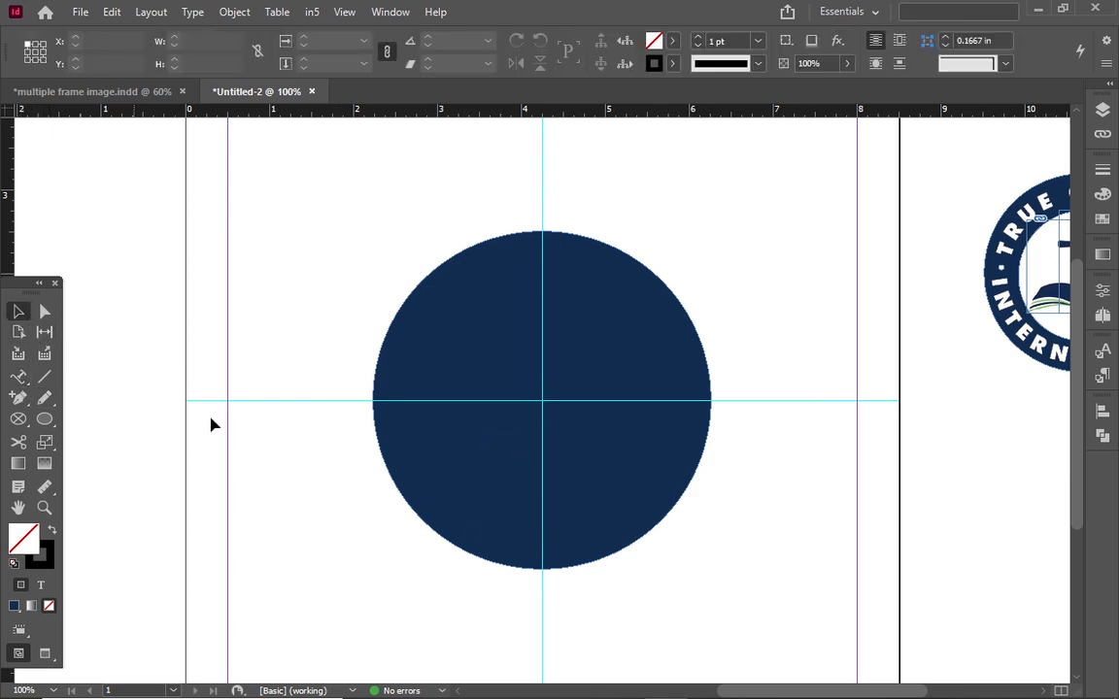
# Start type on the navy circle's path near its topmost point and enter TRIE CHURCH
pyautogui.click(447, 337)
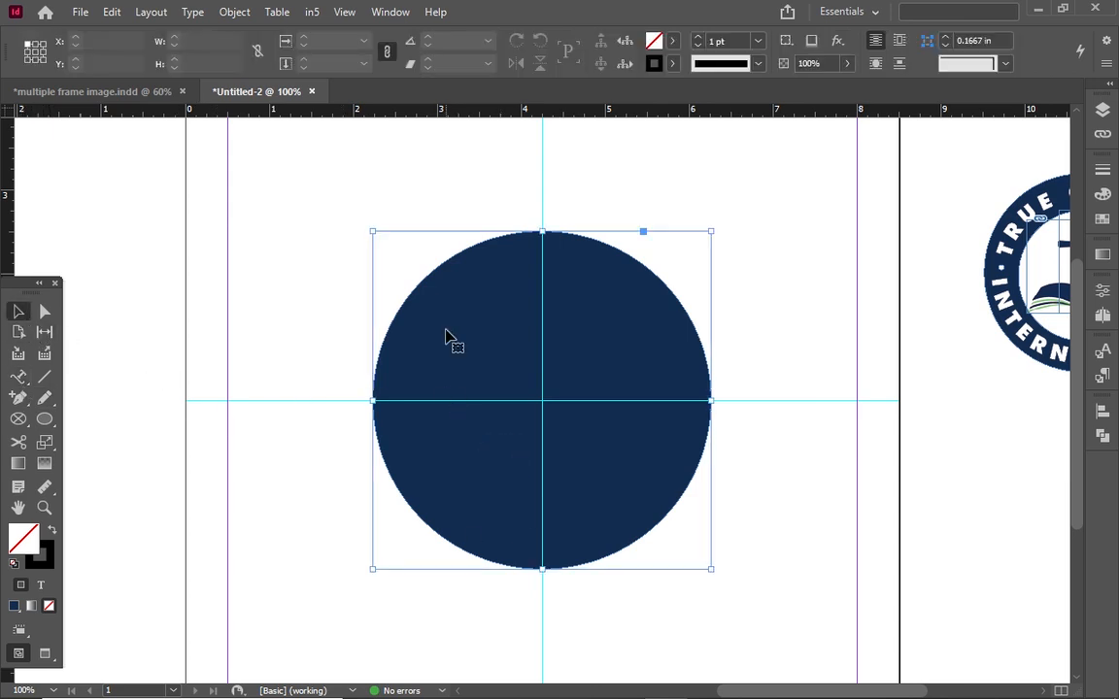
pyautogui.click(17, 375)
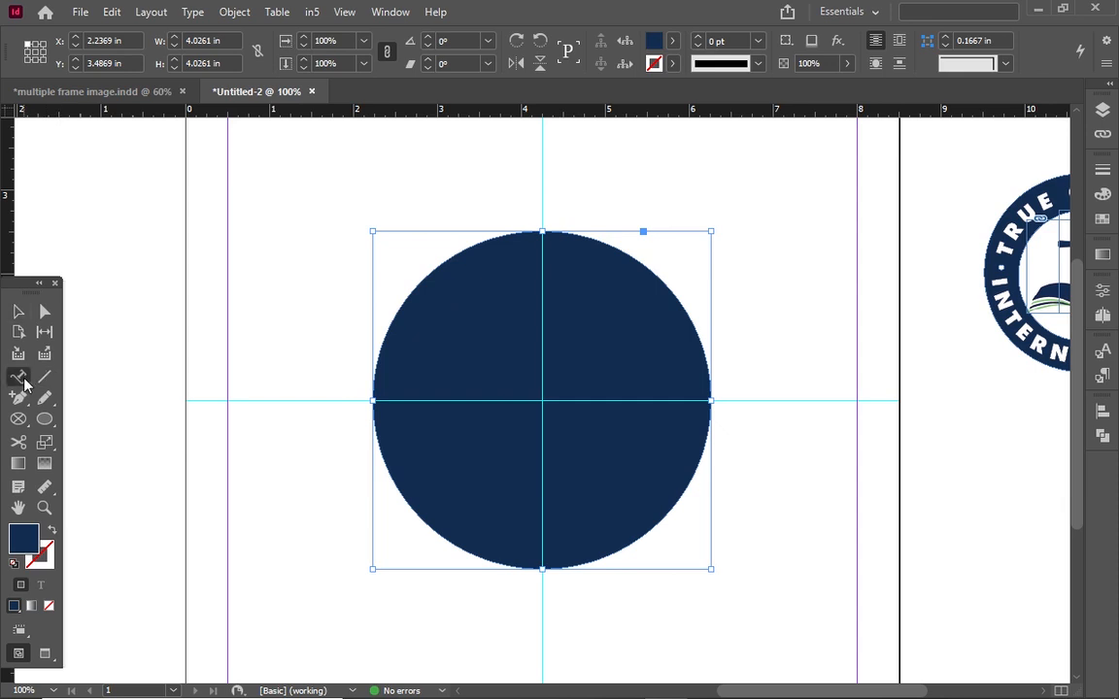
pyautogui.click(532, 231)
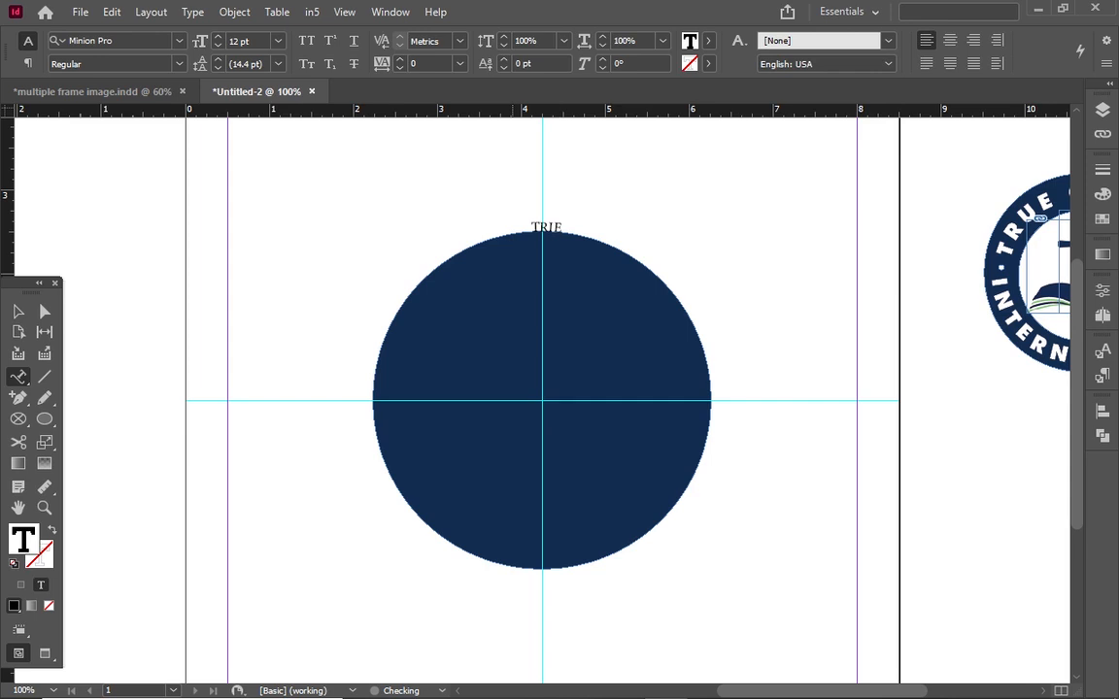
pyautogui.write('CHURCH')
# Set all the curved text in Futura PT Extra Bold
pyautogui.hotkey('ctrl', 'a')
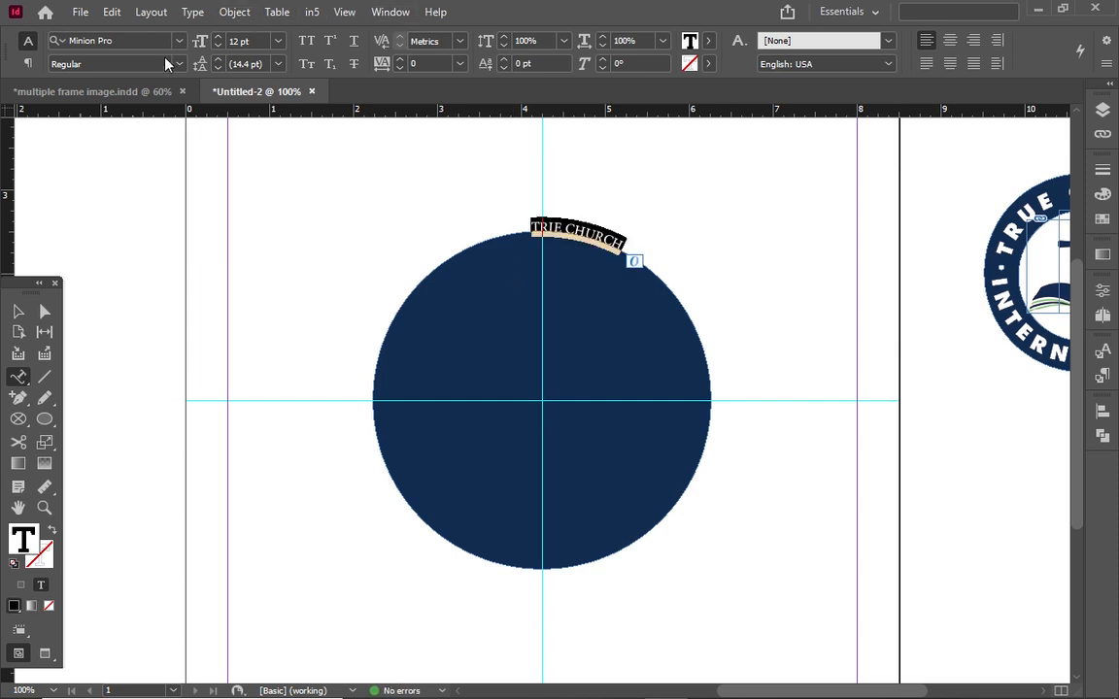
pyautogui.click(137, 39)
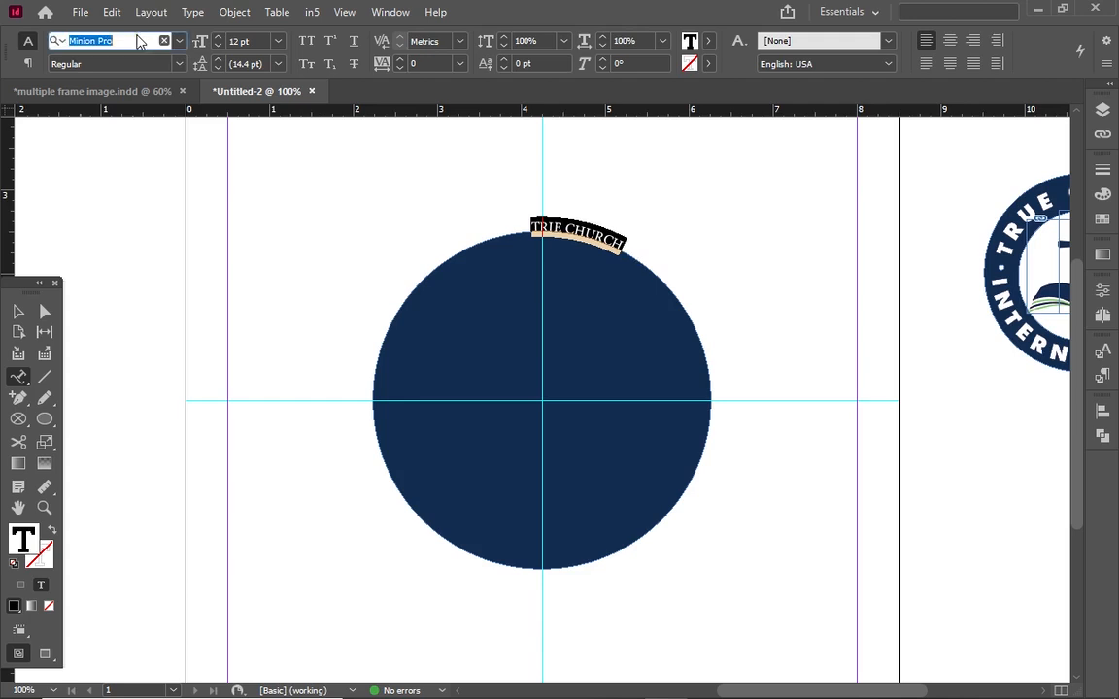
pyautogui.write('FUTU')
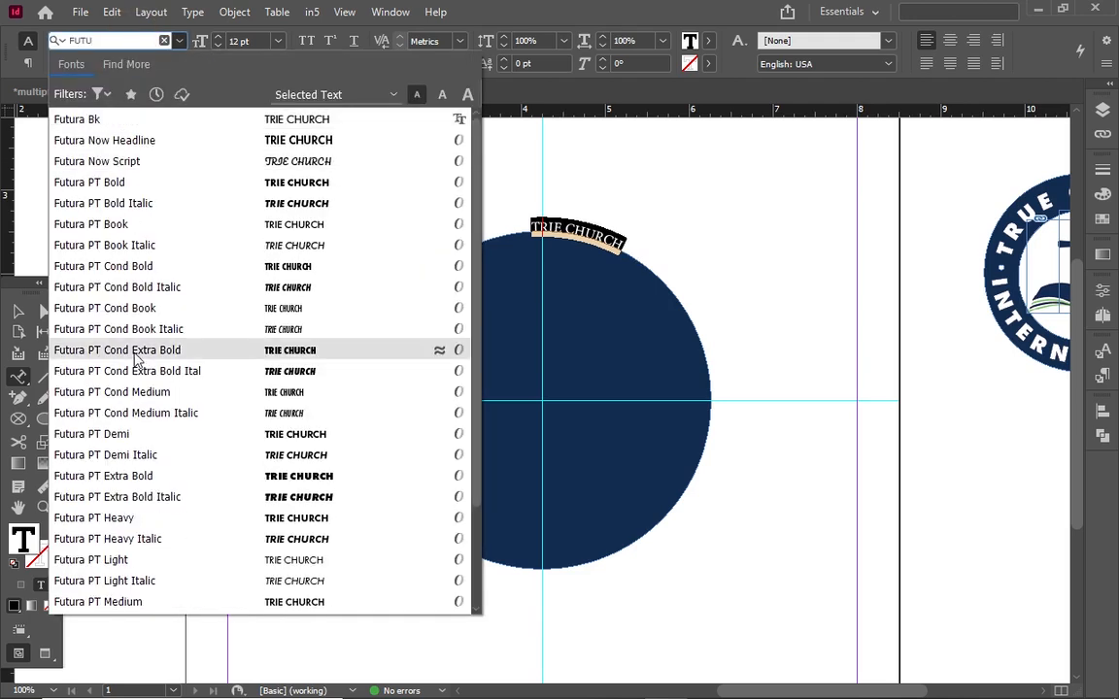
pyautogui.click(176, 481)
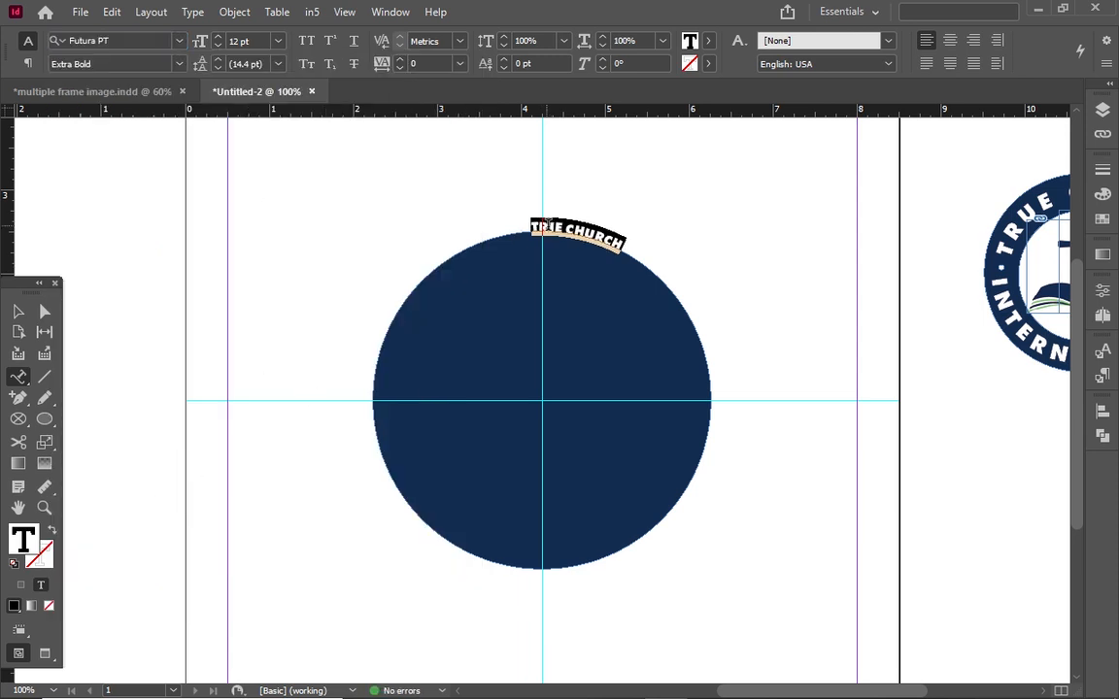
# Correct the first word of the curved text from TRIE to TRUE
pyautogui.click(552, 228)
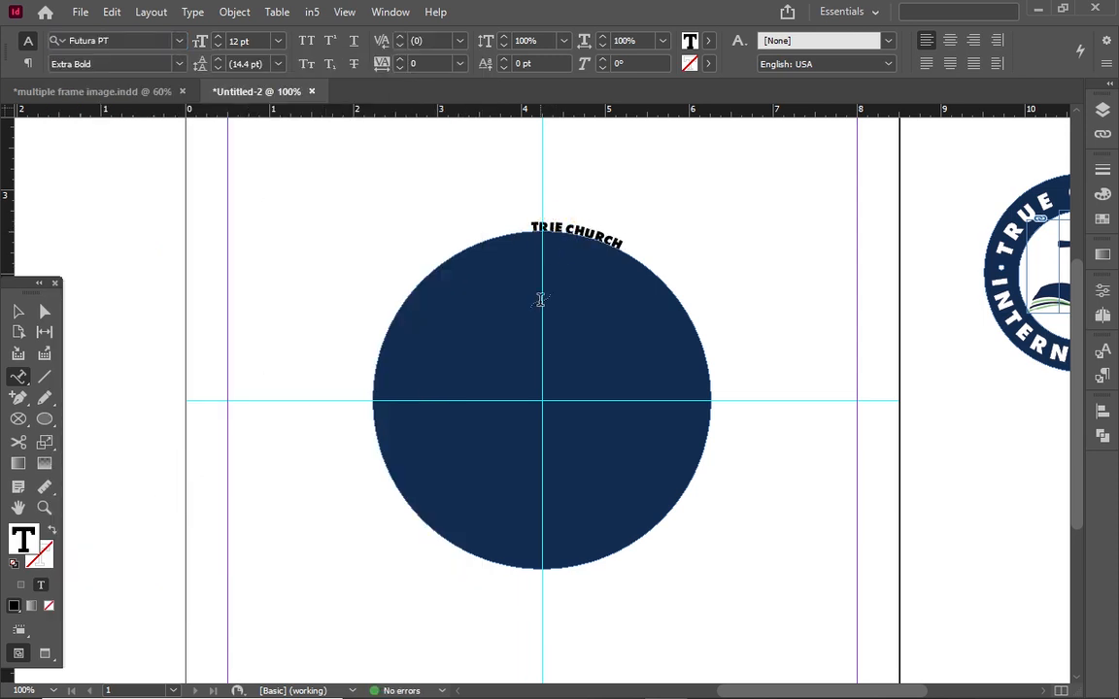
pyautogui.press('BackSpace')
pyautogui.write('U')
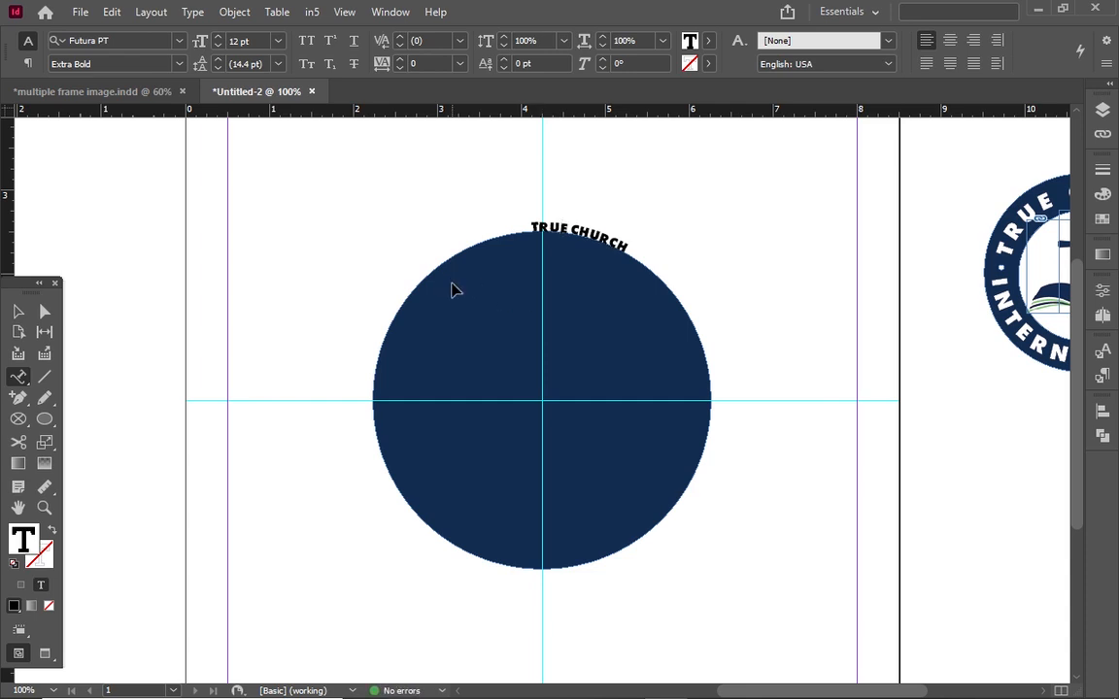
# Set the size of the whole TRUE CHURCH text to 25 pt
pyautogui.hotkey('ctrl', 'a')
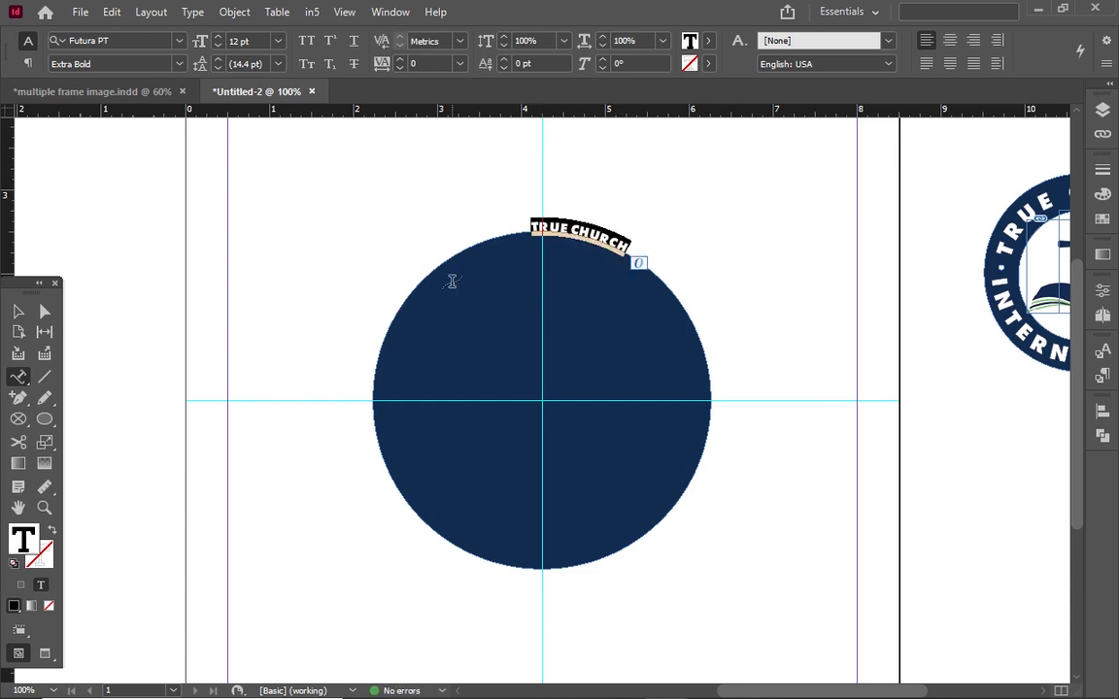
pyautogui.doubleClick(235, 42)
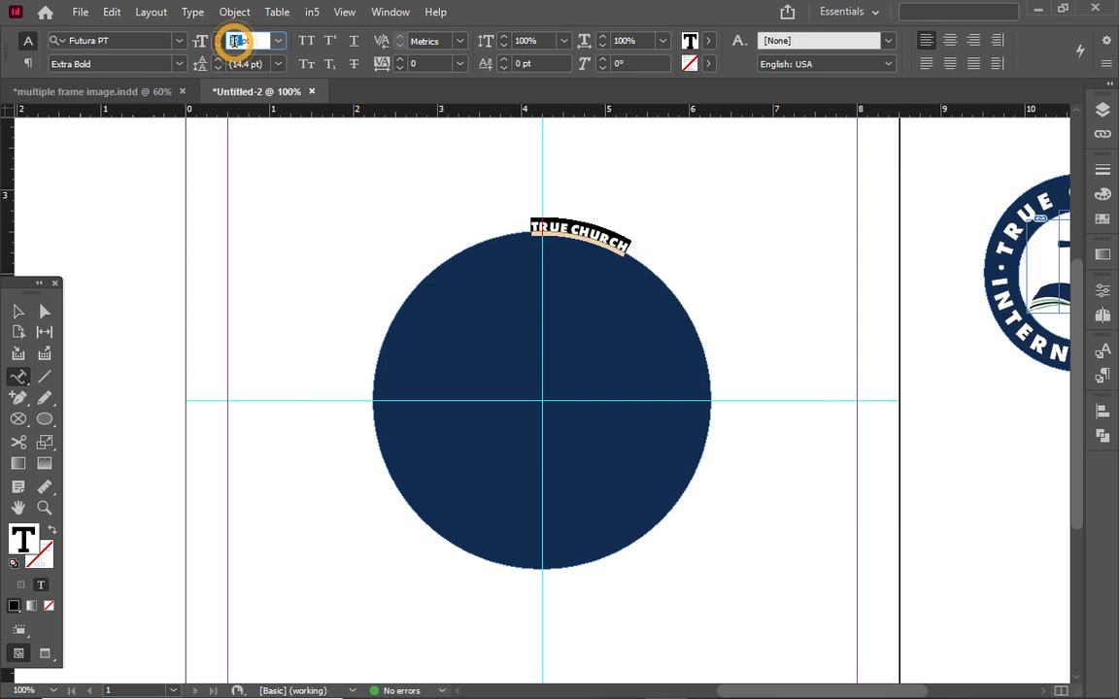
pyautogui.write('2')
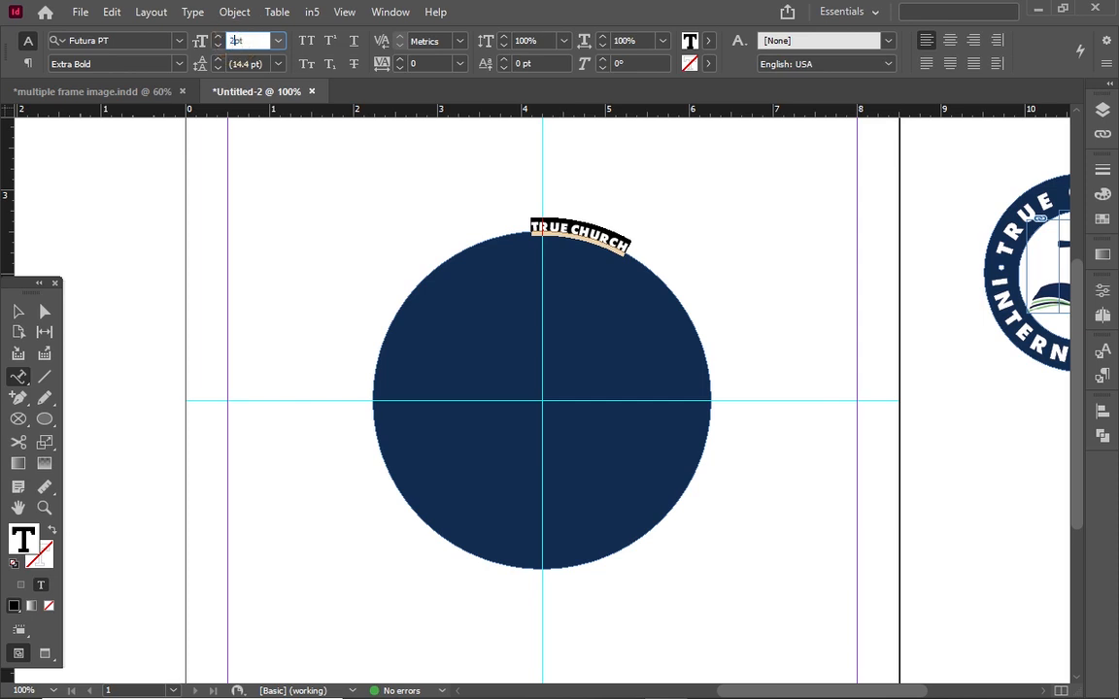
pyautogui.press('Return')
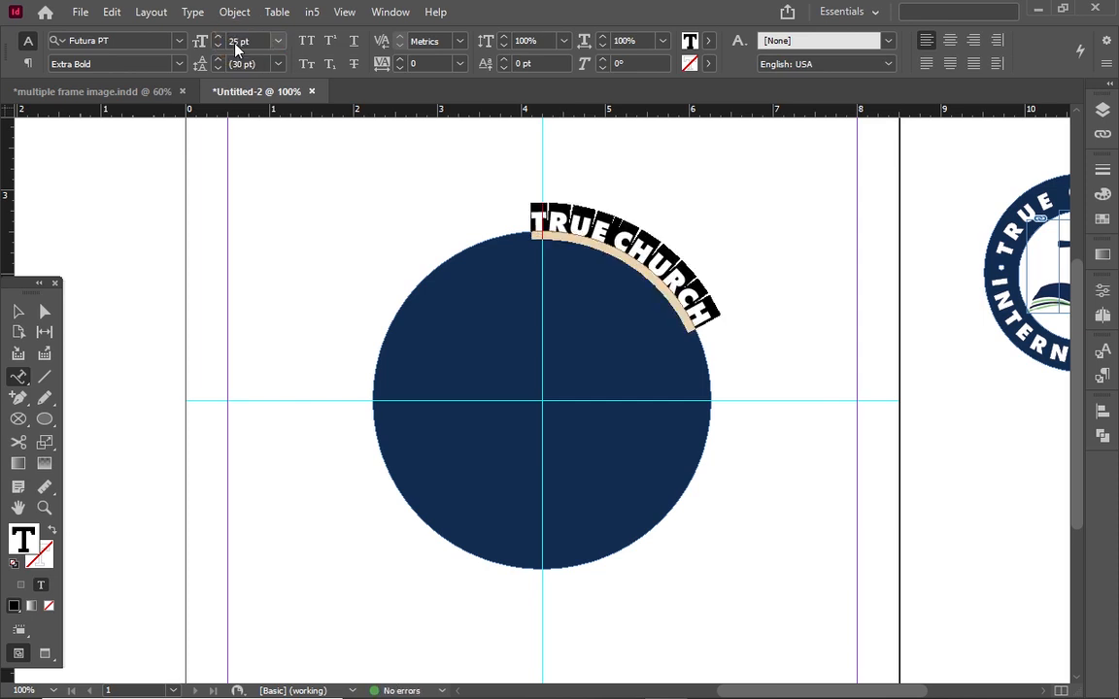
# Move the path text's start and end brackets to opposite sides of the circle, both on the horizontal guide
pyautogui.click(19, 311)
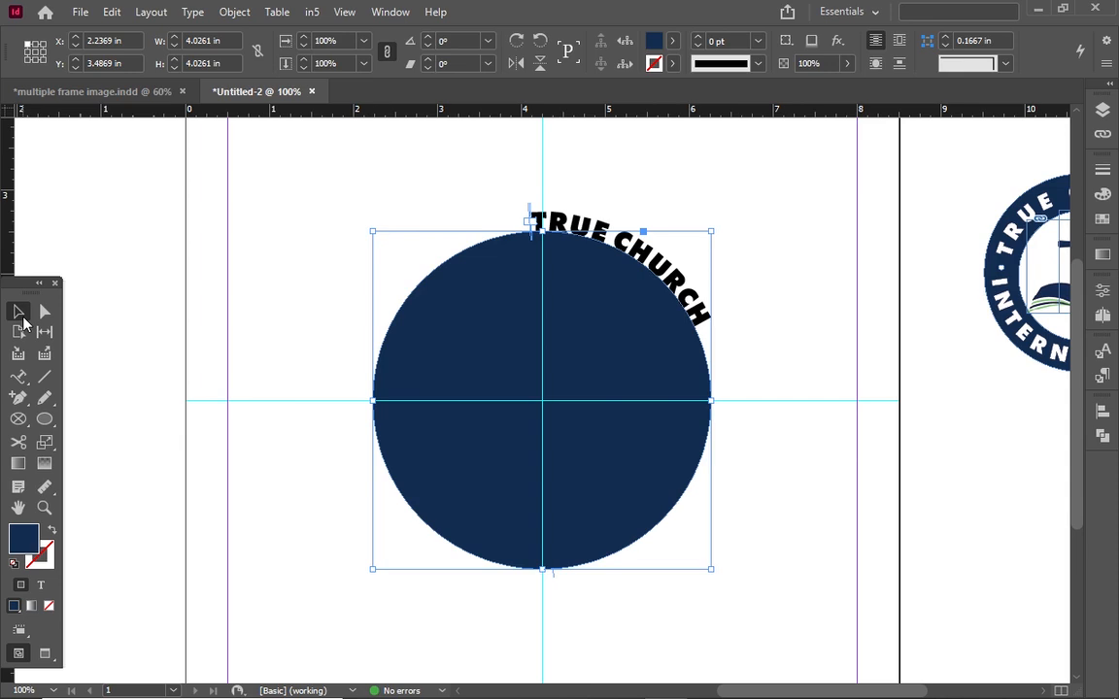
pyautogui.hotkey('ctrl', '=')
pyautogui.hotkey('ctrl', '=')
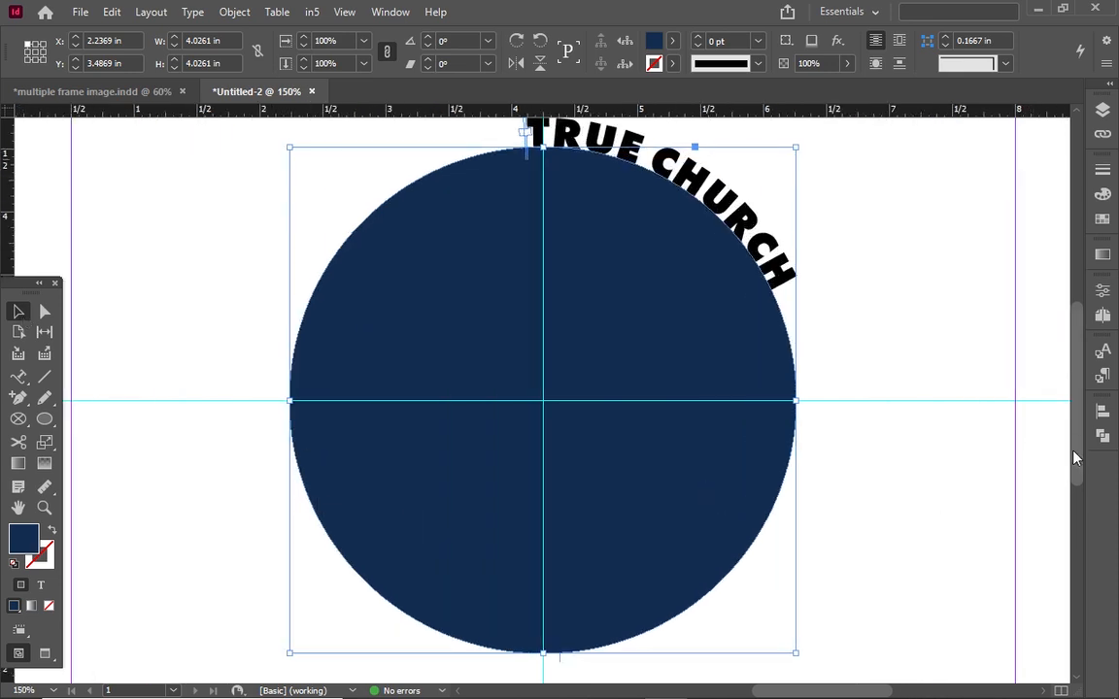
pyautogui.moveTo(1074, 478); pyautogui.dragTo(1073, 415)
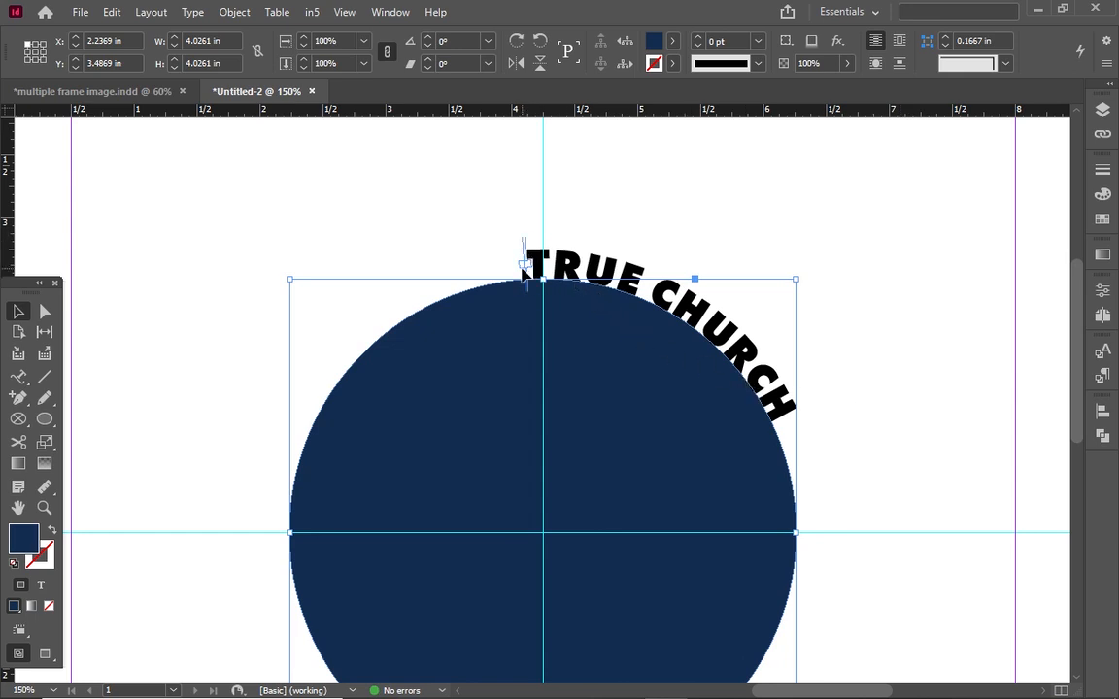
pyautogui.hotkey('ctrl', '=')
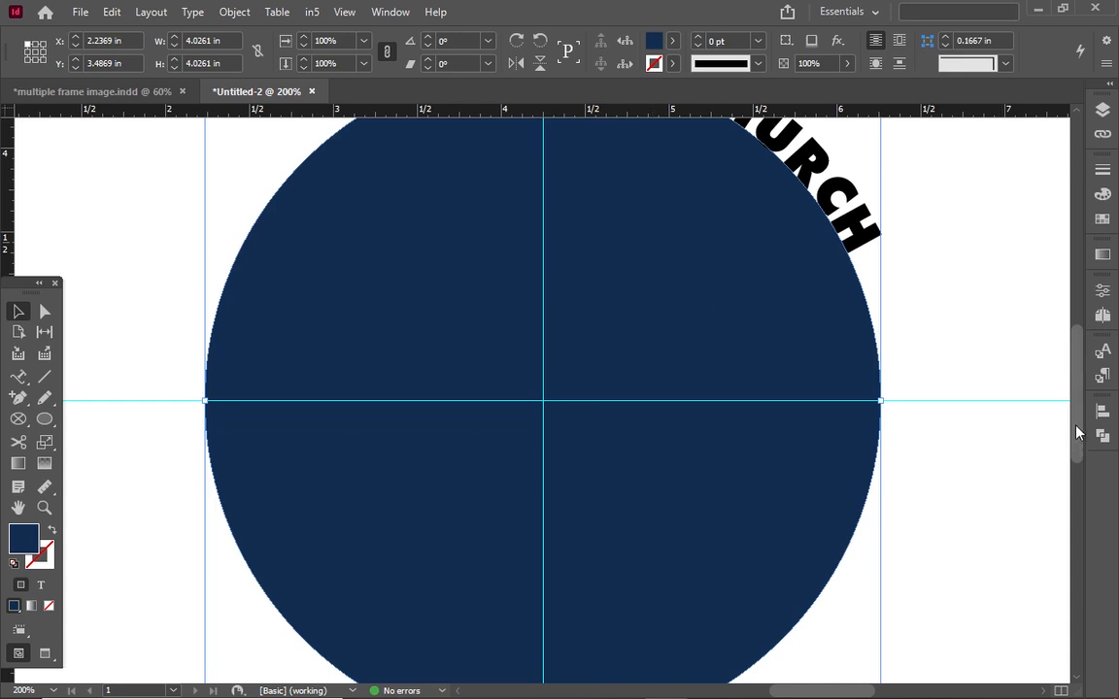
pyautogui.scroll(3, 1076, 432)
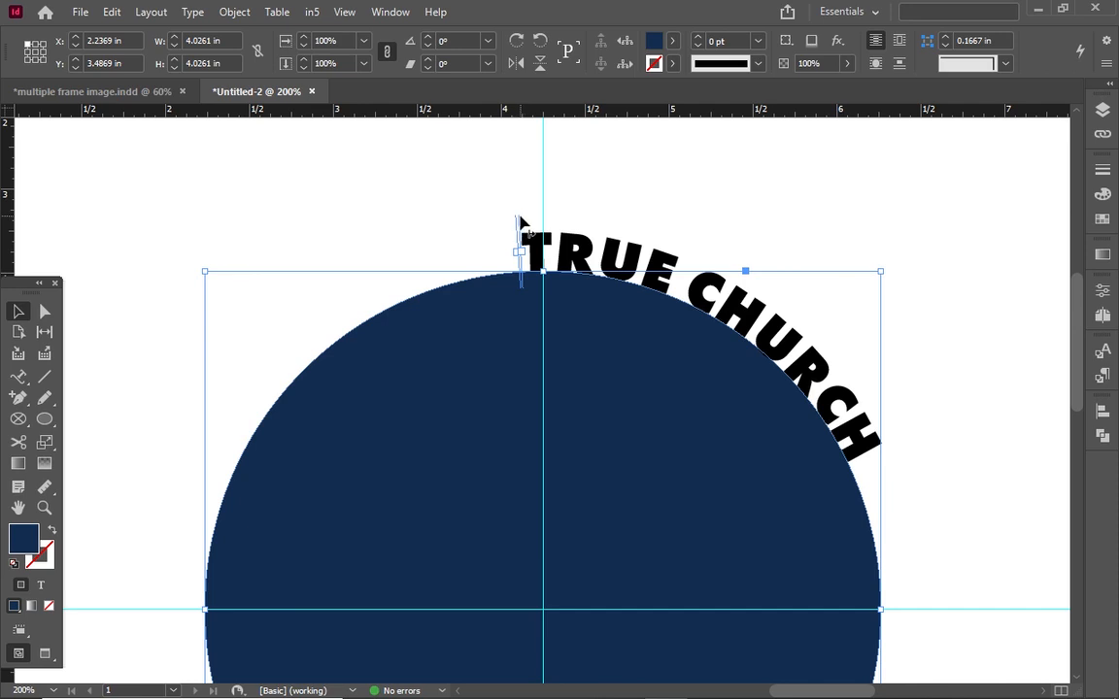
pyautogui.moveTo(520, 216); pyautogui.dragTo(163, 612)
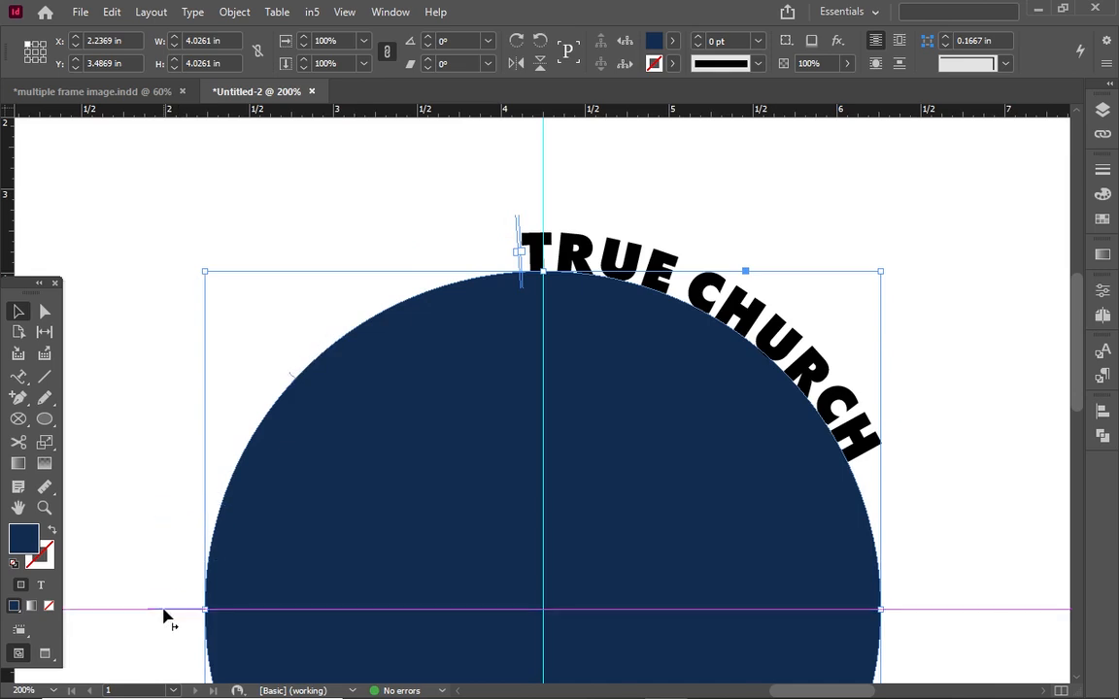
pyautogui.moveTo(163, 616); pyautogui.dragTo(163, 616)
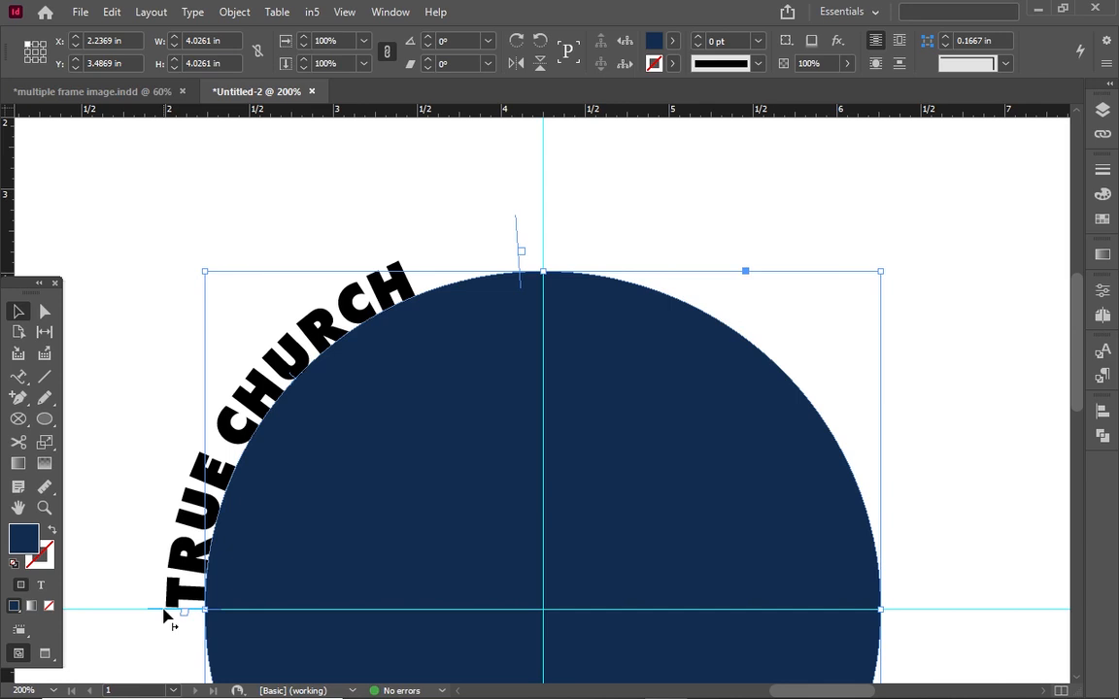
pyautogui.moveTo(516, 225); pyautogui.dragTo(996, 617)
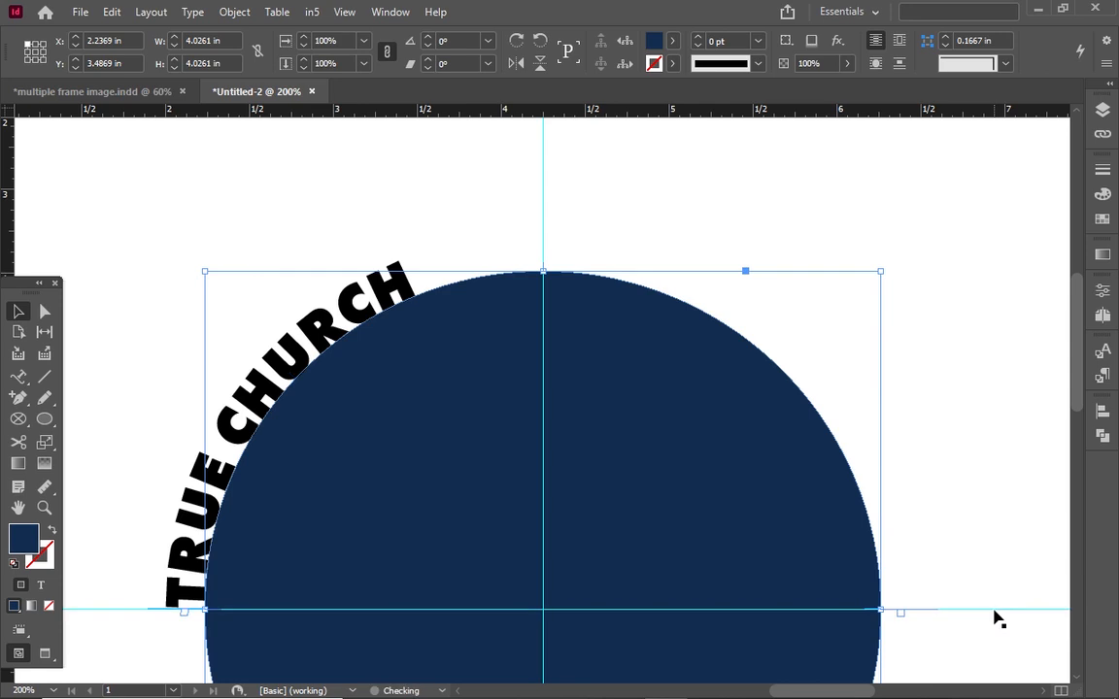
pyautogui.click(998, 619)
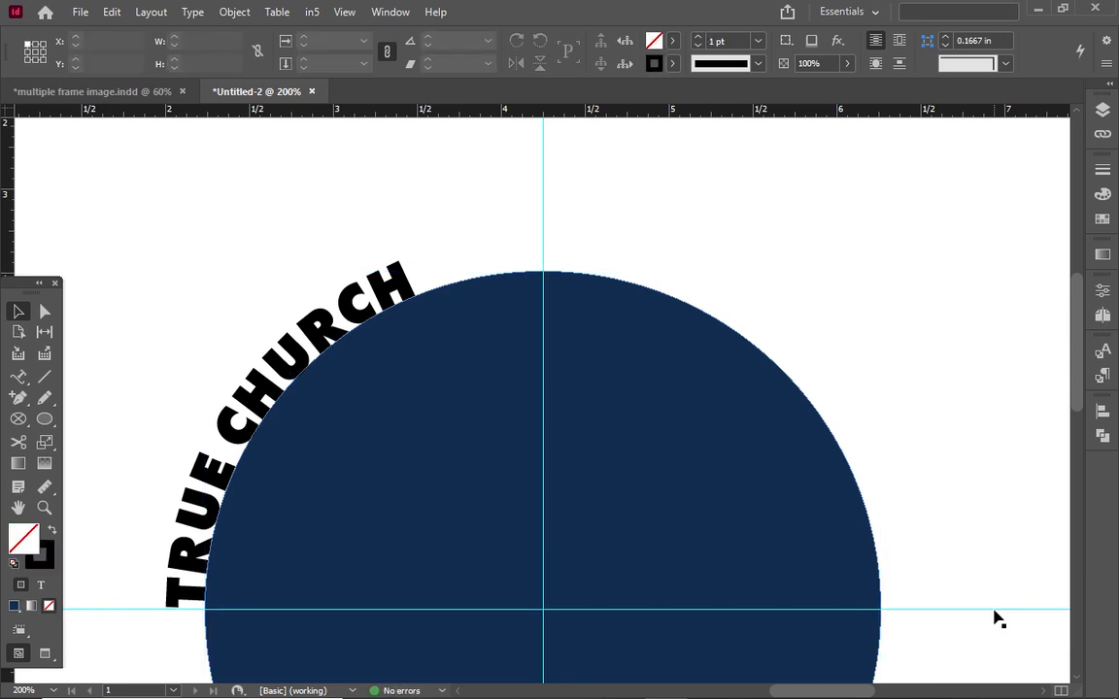
# Centre-align the TRUE CHURCH text over the top of the circle
pyautogui.doubleClick(255, 398)
pyautogui.hotkey('ctrl', 'a')
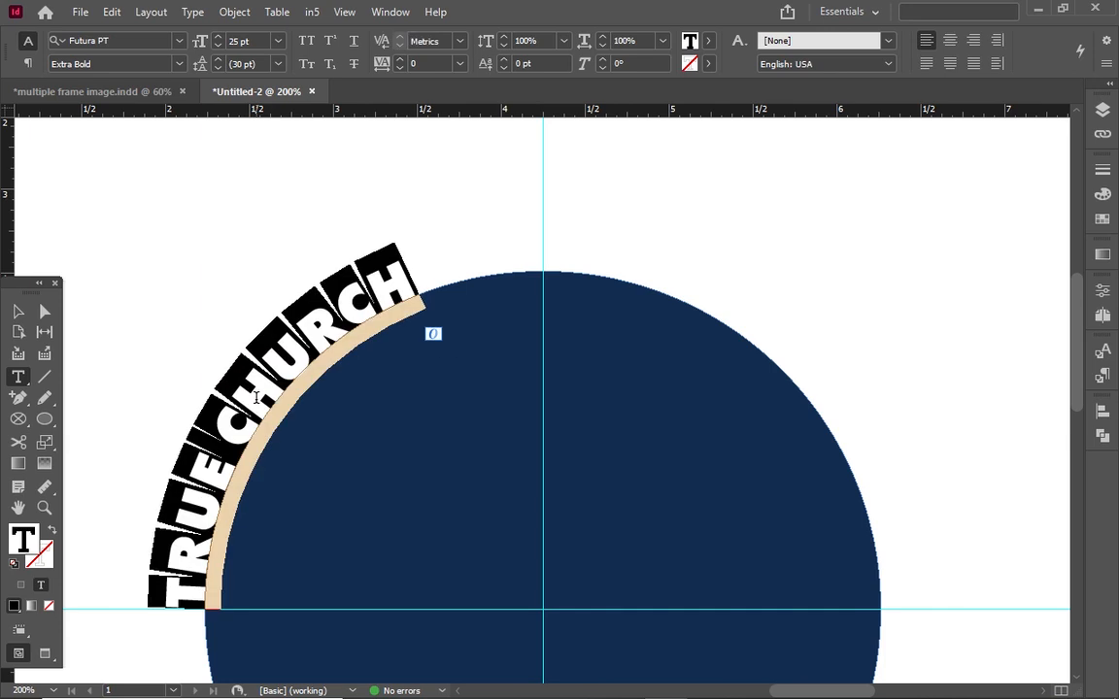
pyautogui.click(949, 40)
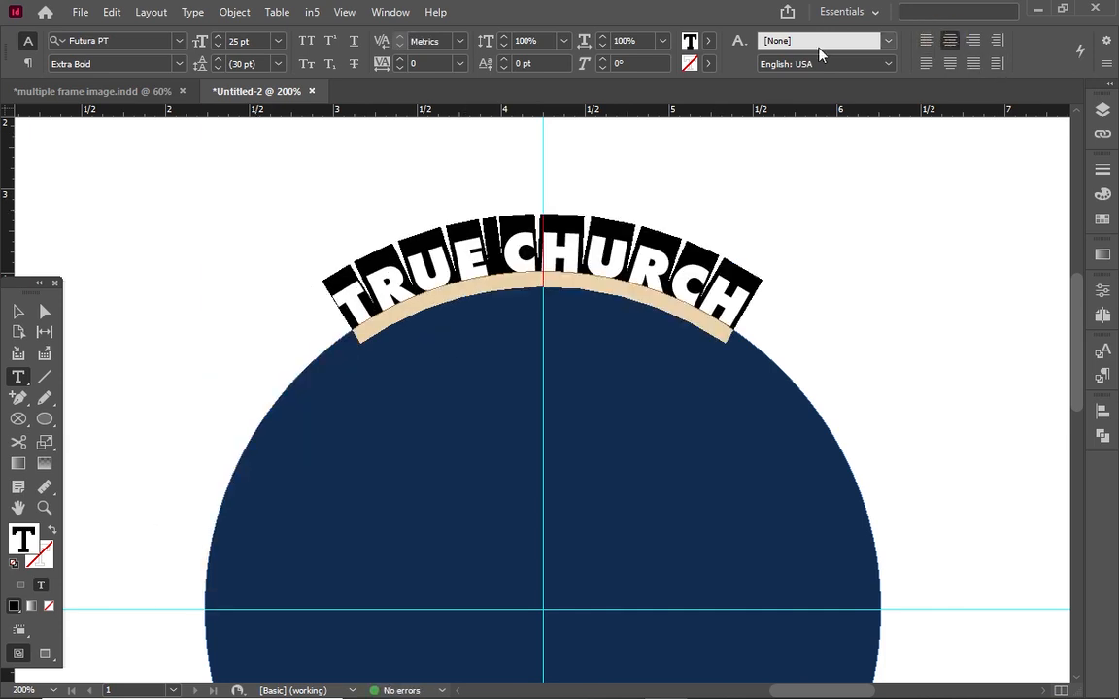
# Widen the letter spacing of the TRUE CHURCH text by setting its tracking to 400
pyautogui.click(399, 58)
pyautogui.click(459, 63)
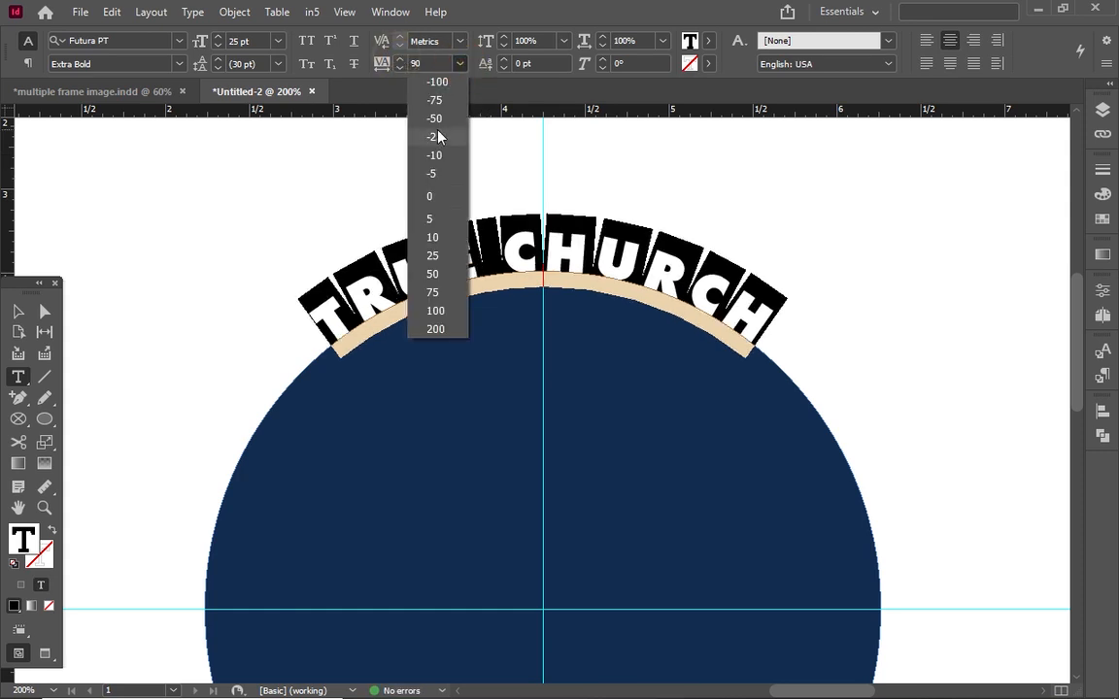
pyautogui.click(461, 330)
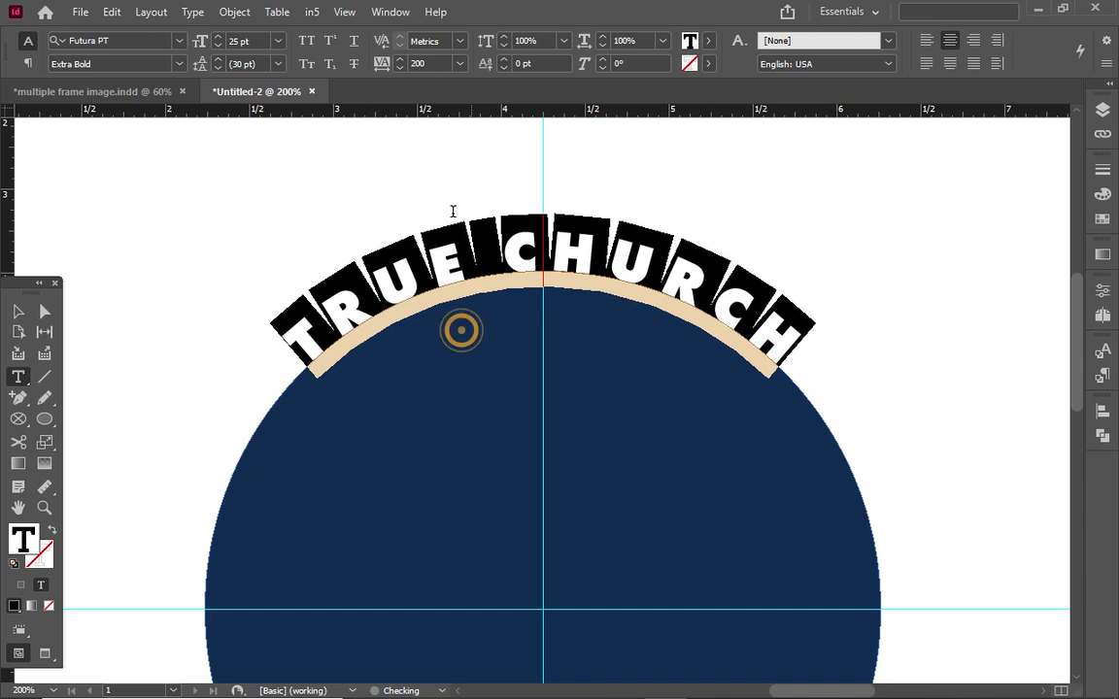
pyautogui.doubleClick(419, 63)
pyautogui.write('400')
pyautogui.press('Return')
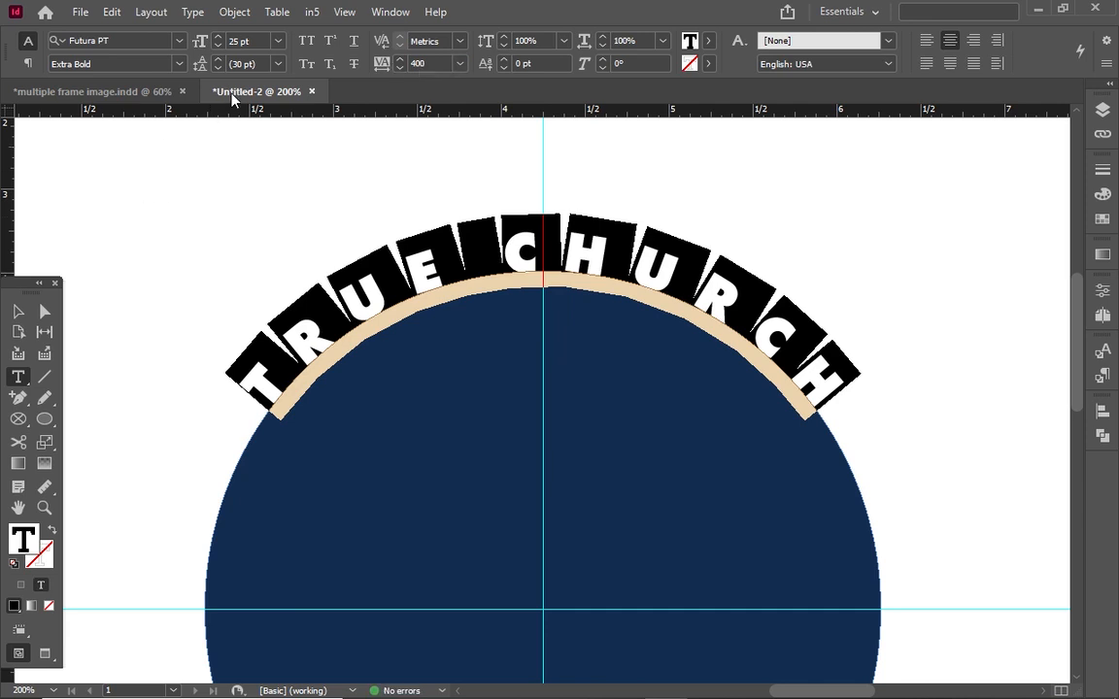
# Increase the TRUE CHURCH text size to 30 pt
pyautogui.click(220, 36)
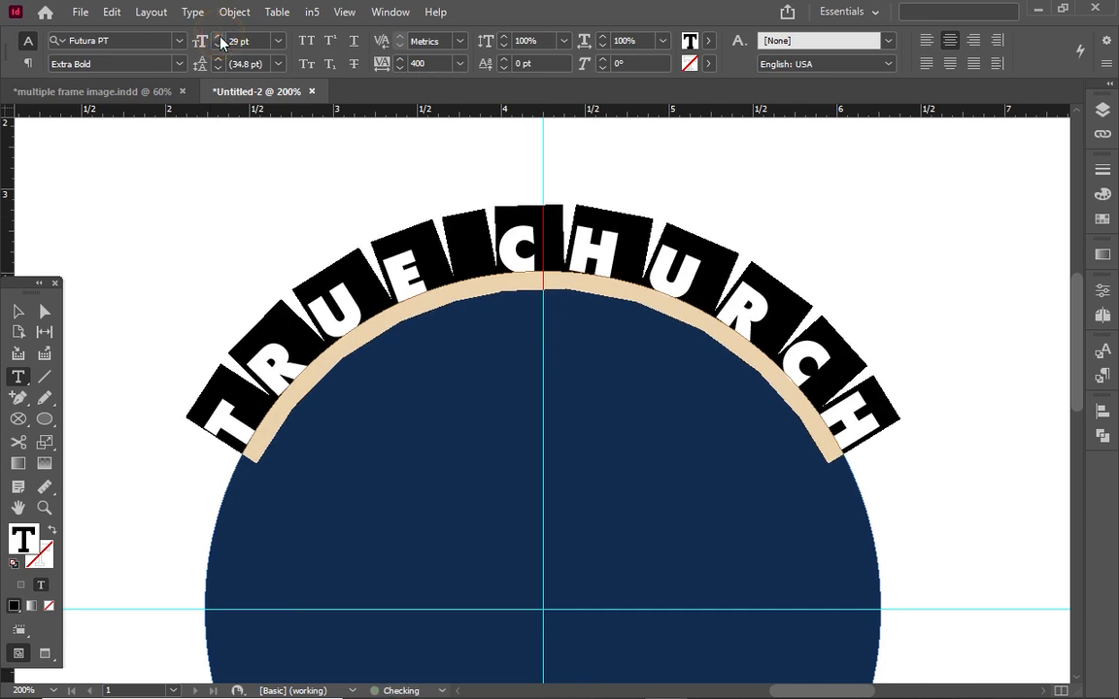
pyautogui.click(220, 35)
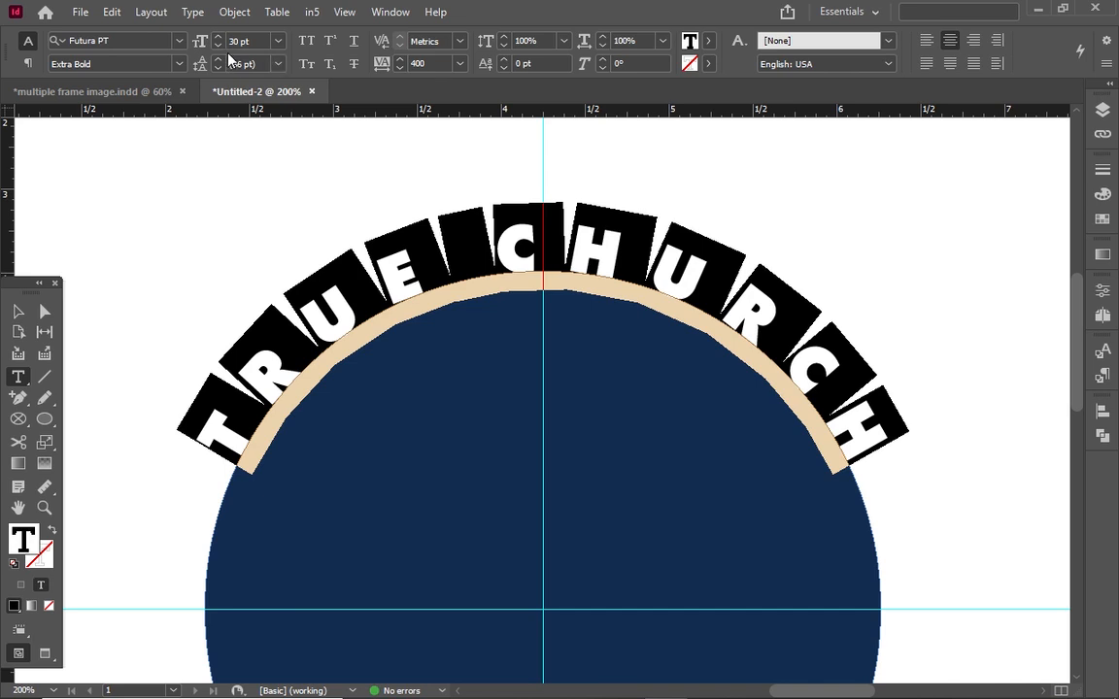
pyautogui.click(18, 312)
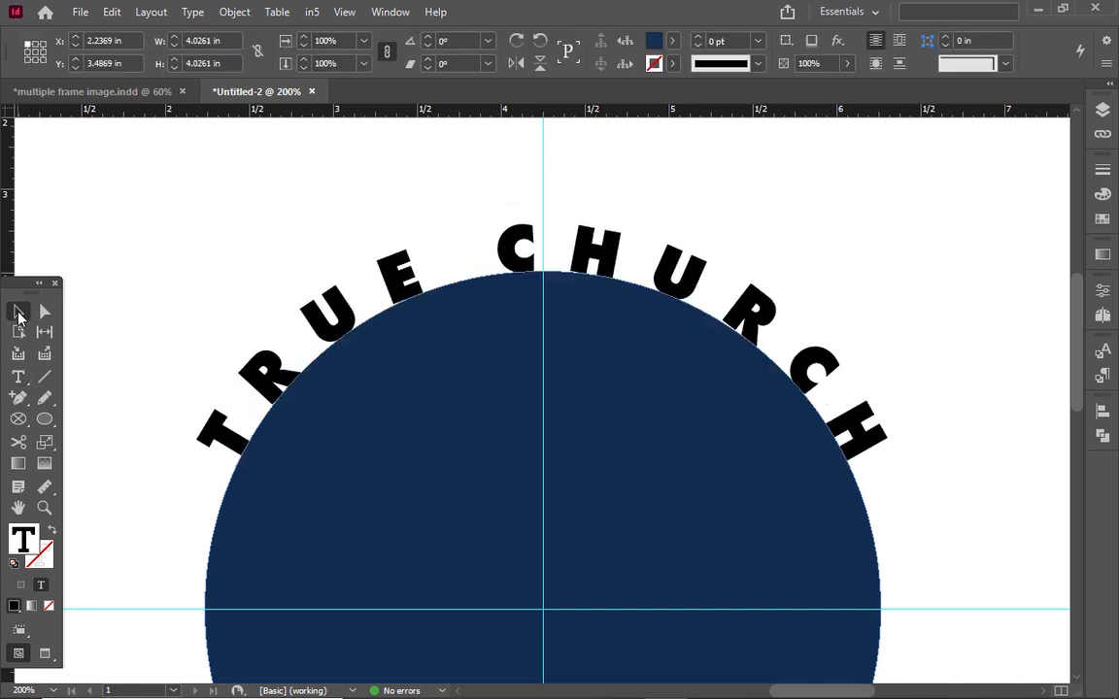
# Try filling all the TRUE CHURCH letters with the [Paper] swatch
pyautogui.doubleClick(243, 369)
pyautogui.hotkey('ctrl', 'a')
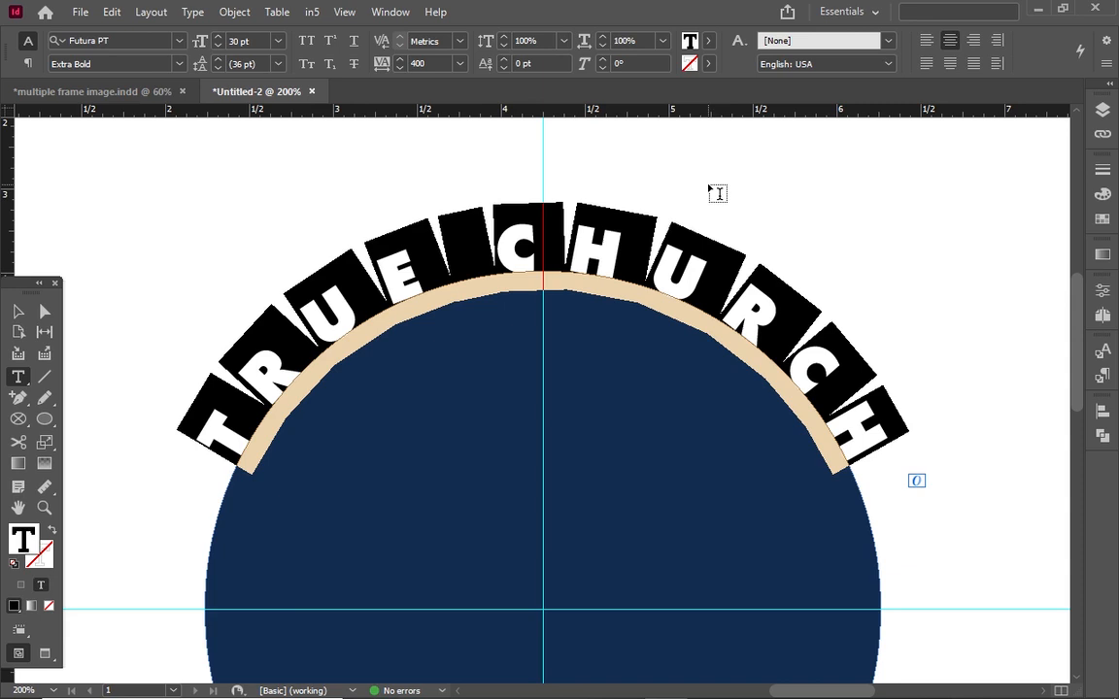
pyautogui.click(708, 41)
pyautogui.click(554, 134)
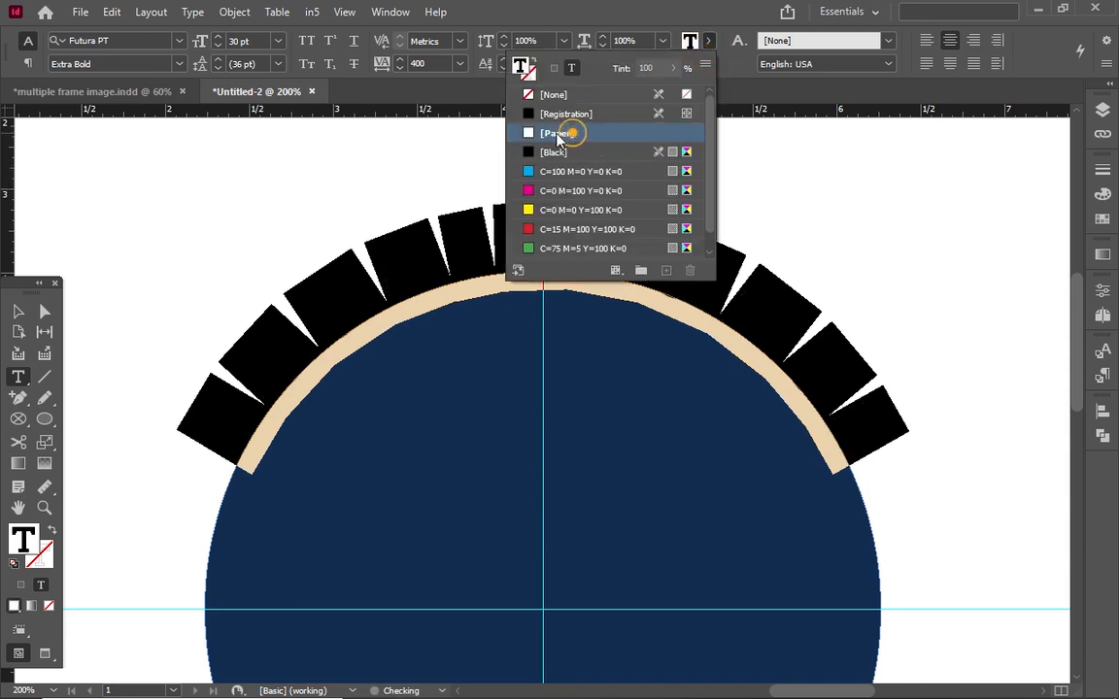
pyautogui.click(20, 311)
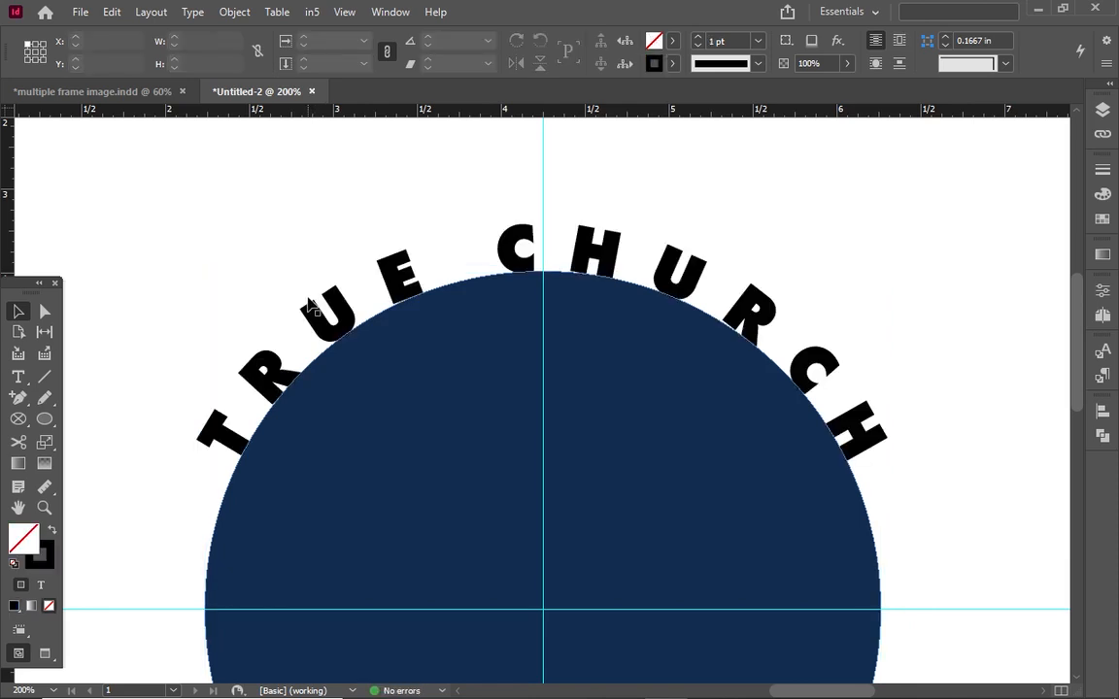
# Select all of the TRUE CHURCH text, compare it with the reference logo, and open its Type on a Path options
pyautogui.doubleClick(418, 272)
pyautogui.hotkey('ctrl', 'a')
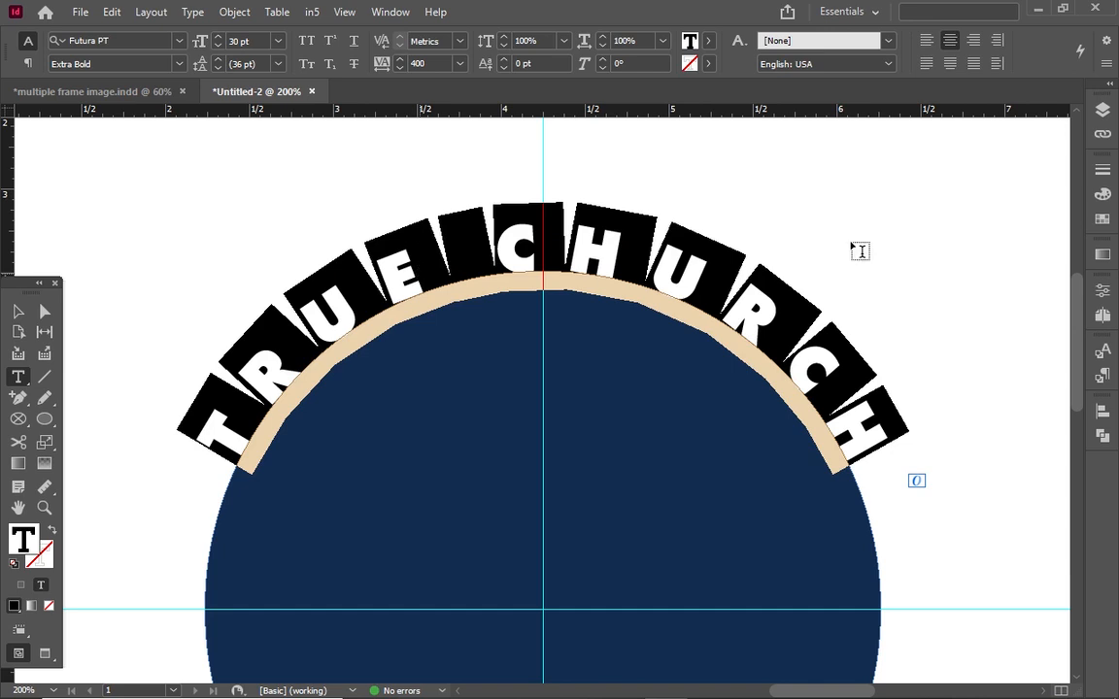
pyautogui.hotkey('ctrl', '-')
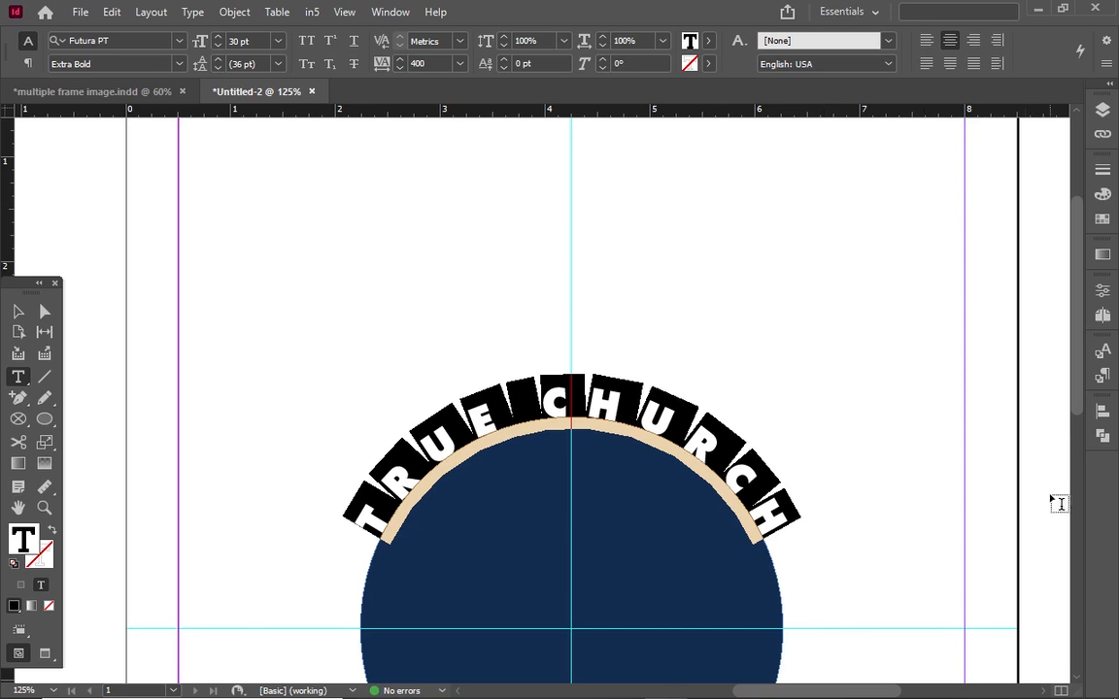
pyautogui.moveTo(862, 690); pyautogui.dragTo(967, 663)
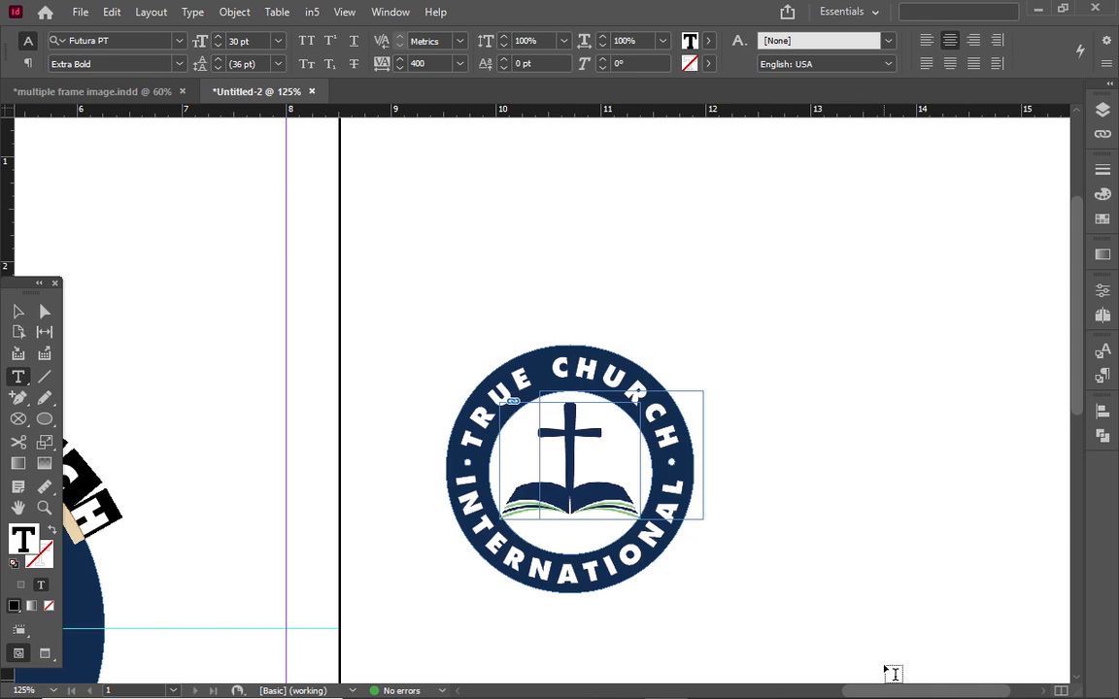
pyautogui.moveTo(897, 693); pyautogui.dragTo(786, 692)
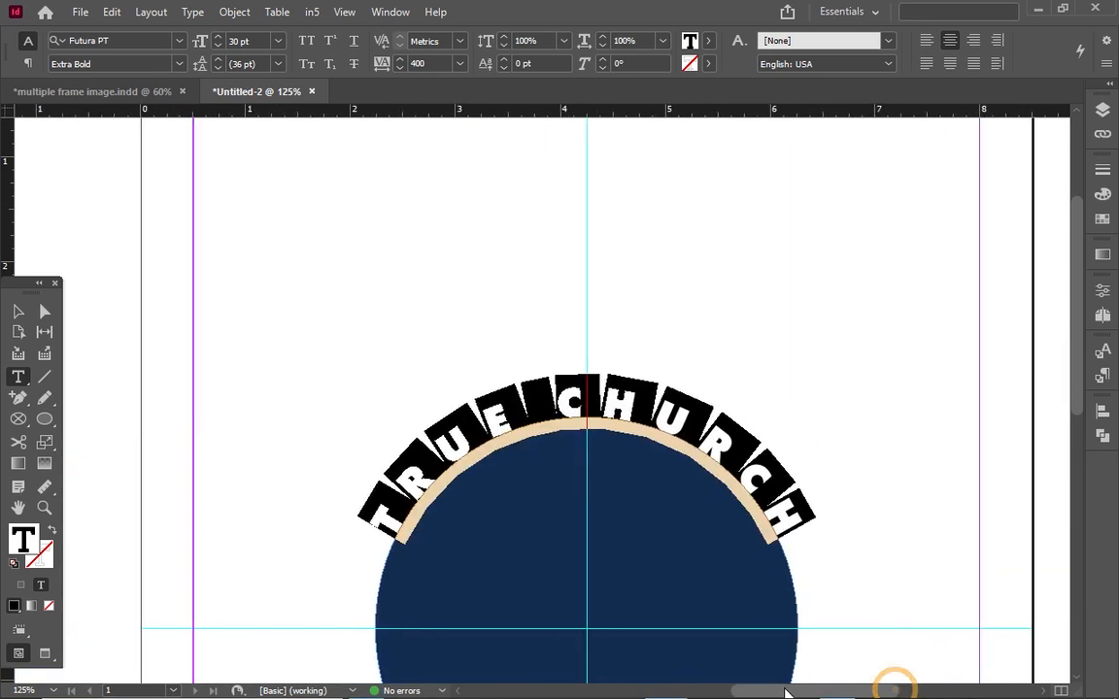
pyautogui.moveTo(1078, 364); pyautogui.dragTo(1083, 394)
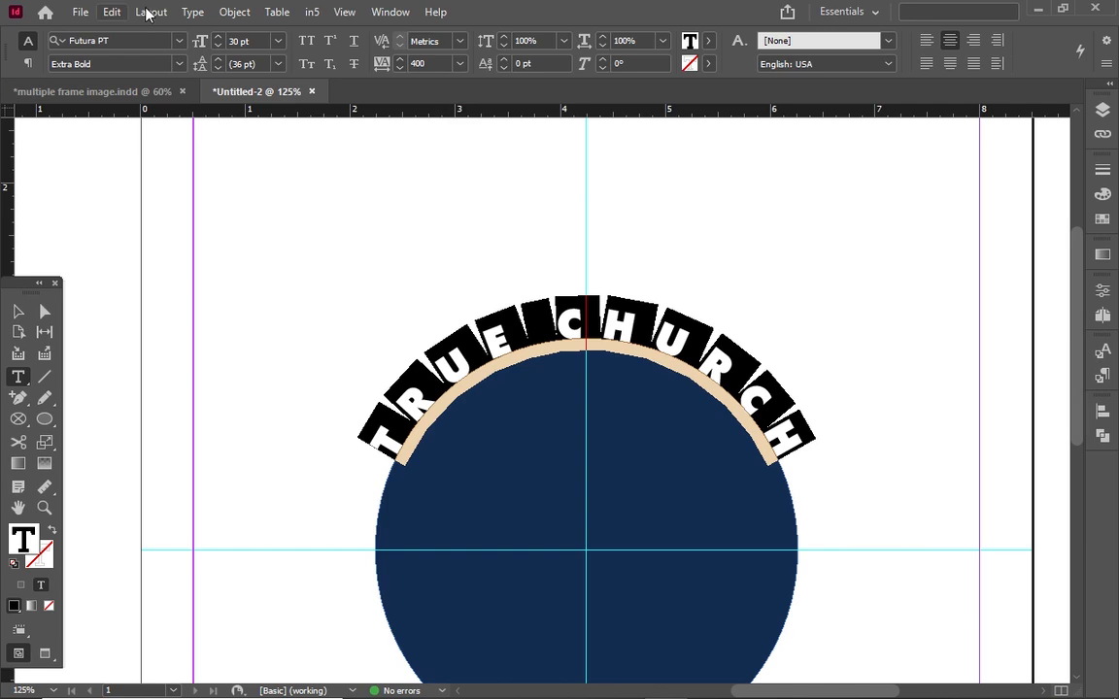
pyautogui.click(192, 12)
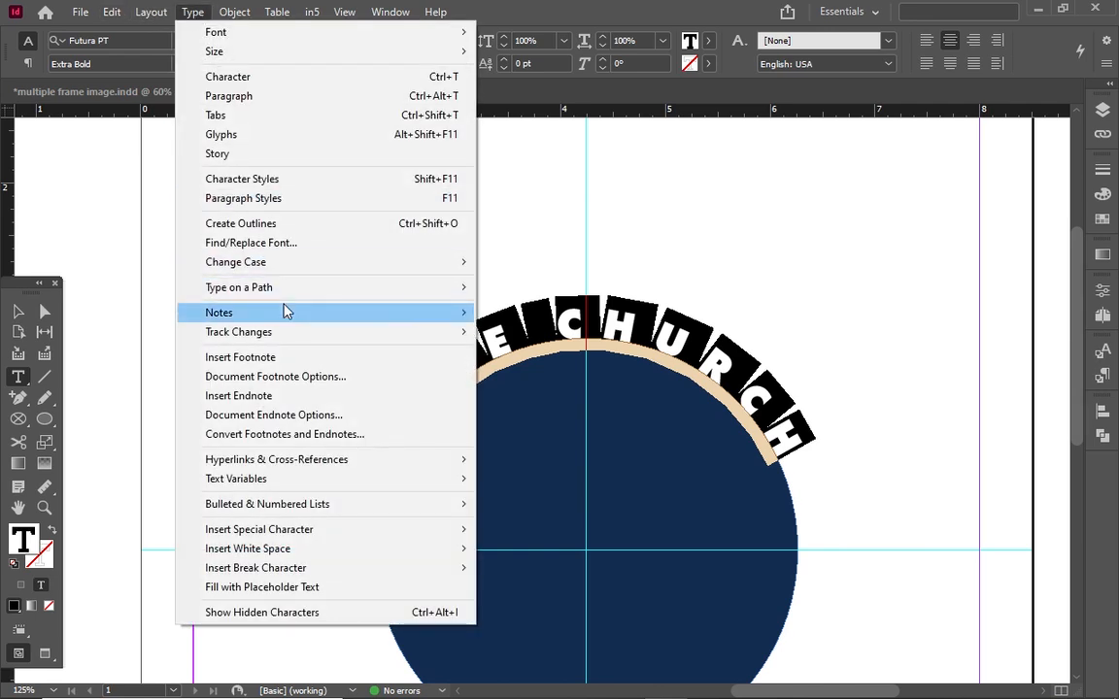
pyautogui.moveTo(306, 301)
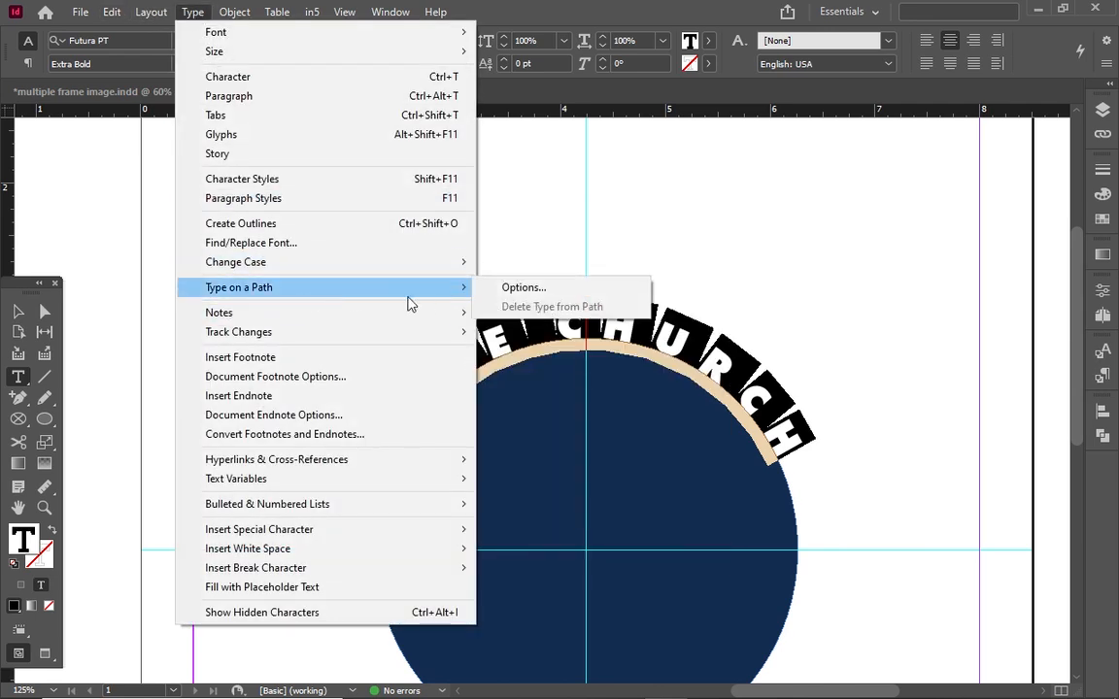
pyautogui.click(515, 287)
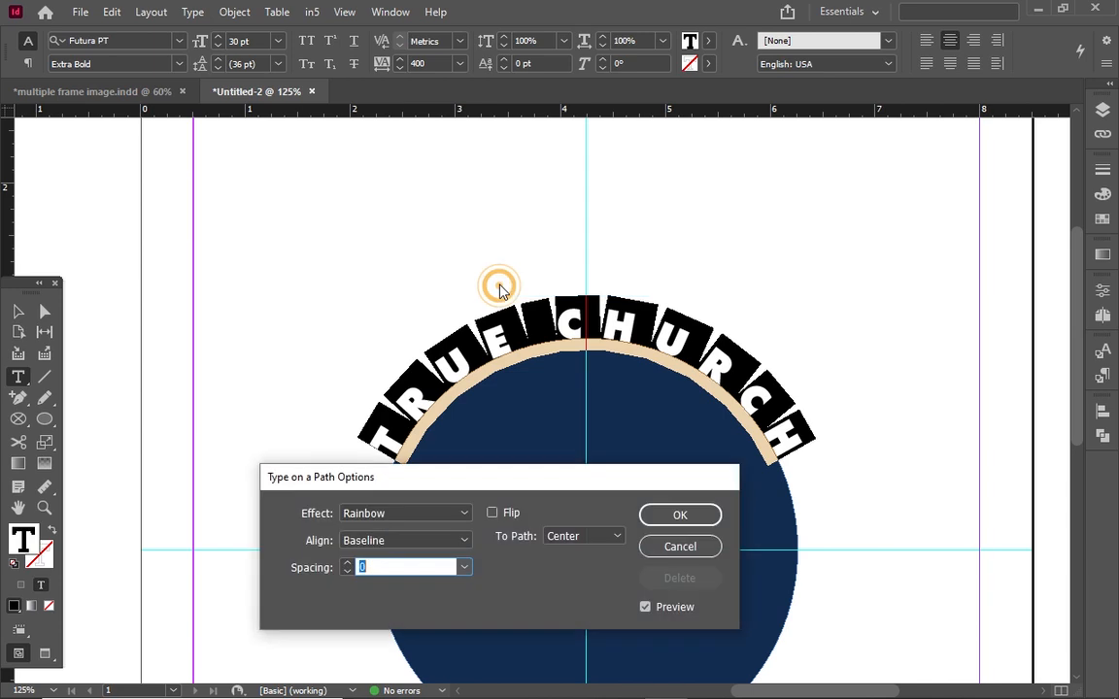
# Try the Skew, 3D Ribbon, Stair Step and Gravity effects on the curved text, and return to Rainbow
pyautogui.click(433, 516)
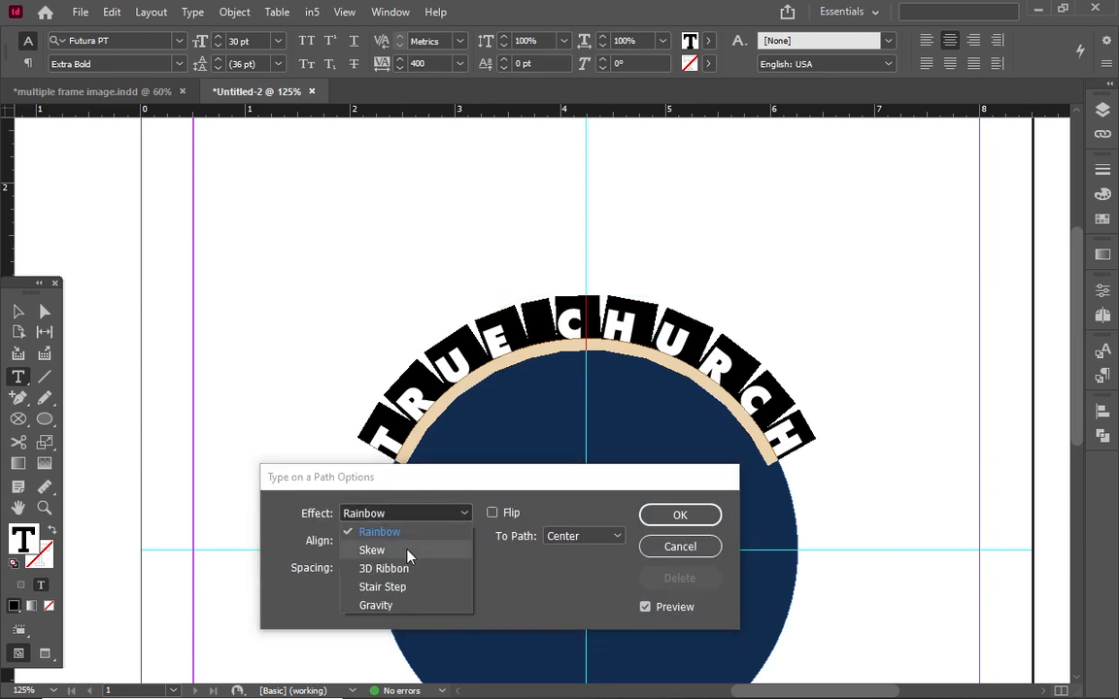
pyautogui.click(406, 550)
pyautogui.click(411, 515)
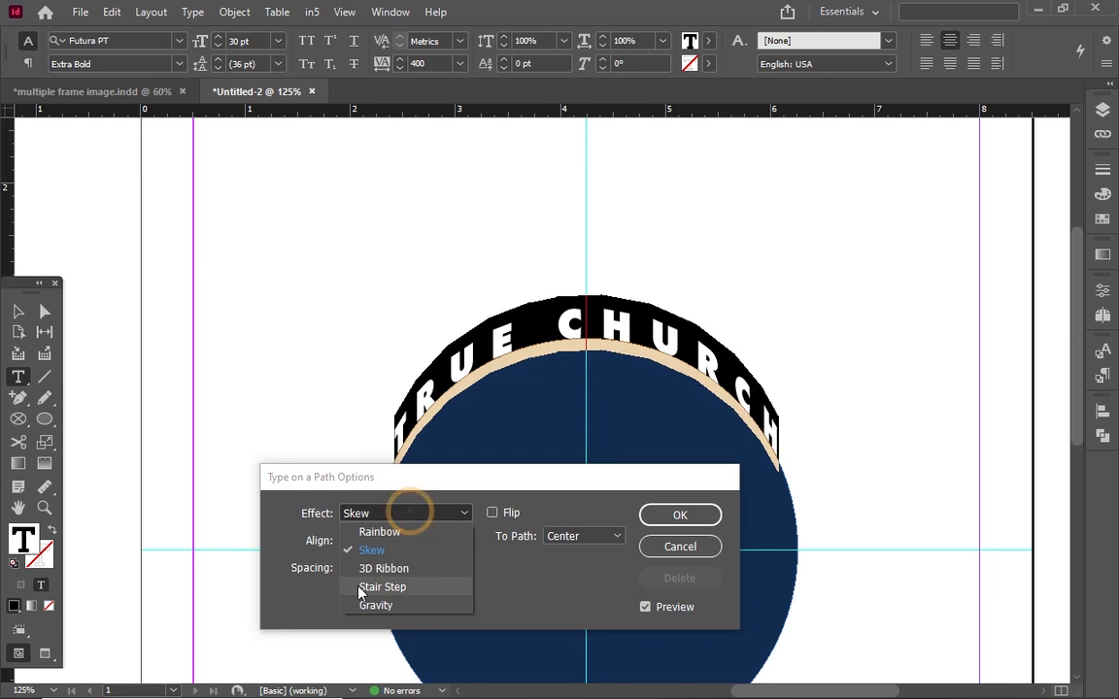
pyautogui.click(366, 571)
pyautogui.click(400, 513)
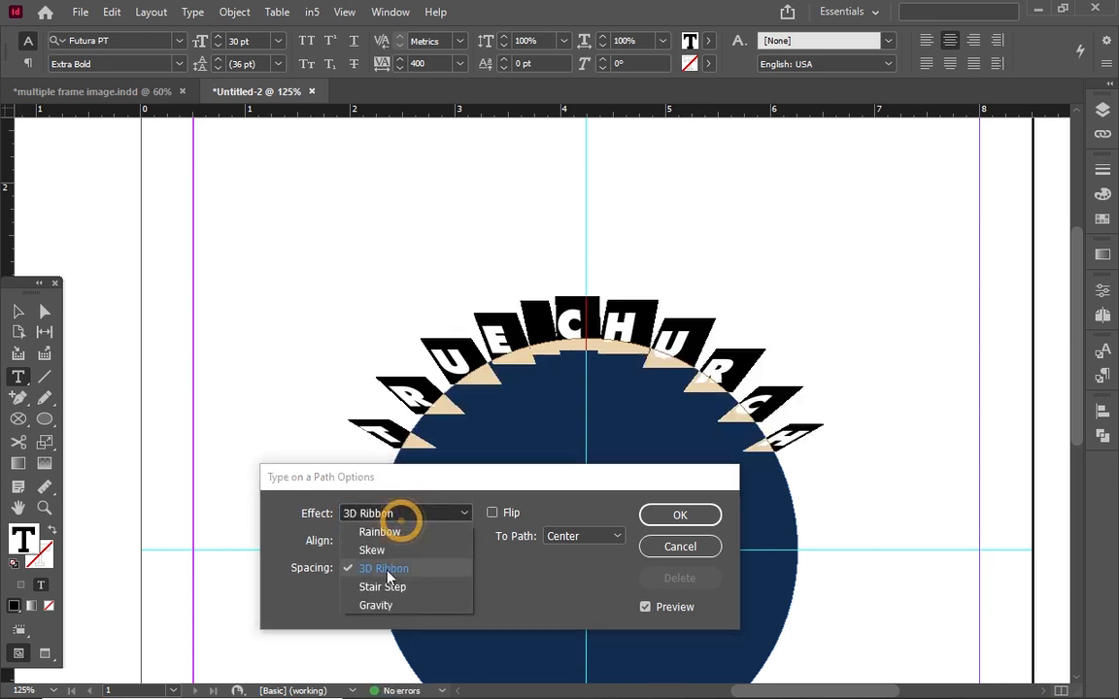
pyautogui.click(386, 586)
pyautogui.click(399, 514)
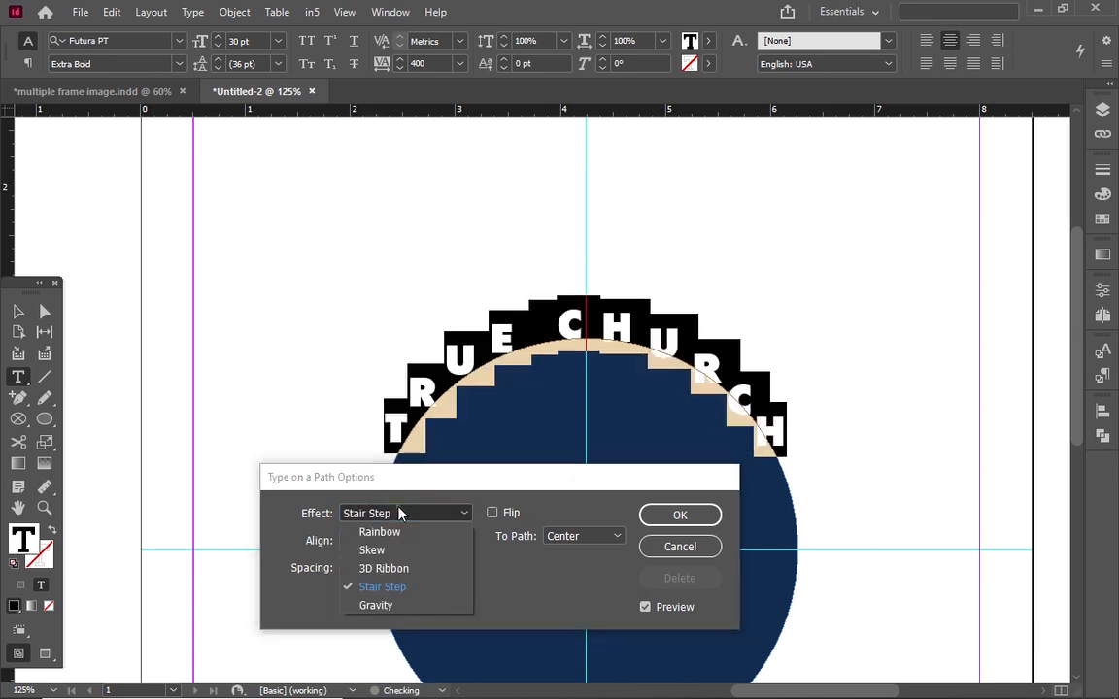
pyautogui.click(380, 604)
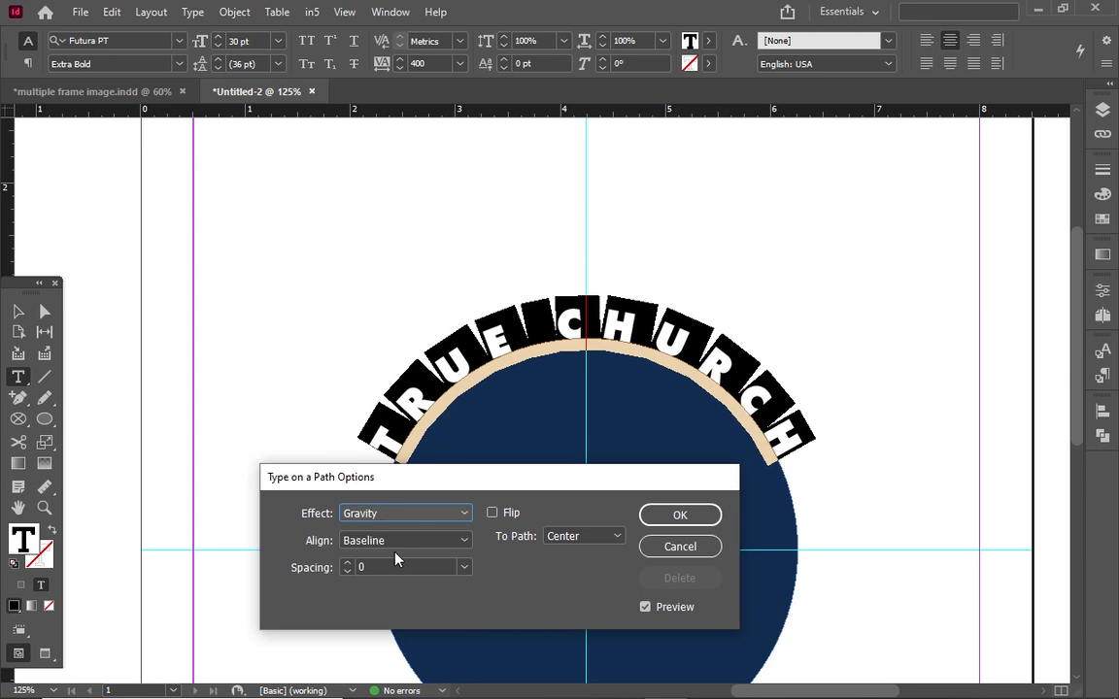
pyautogui.click(380, 515)
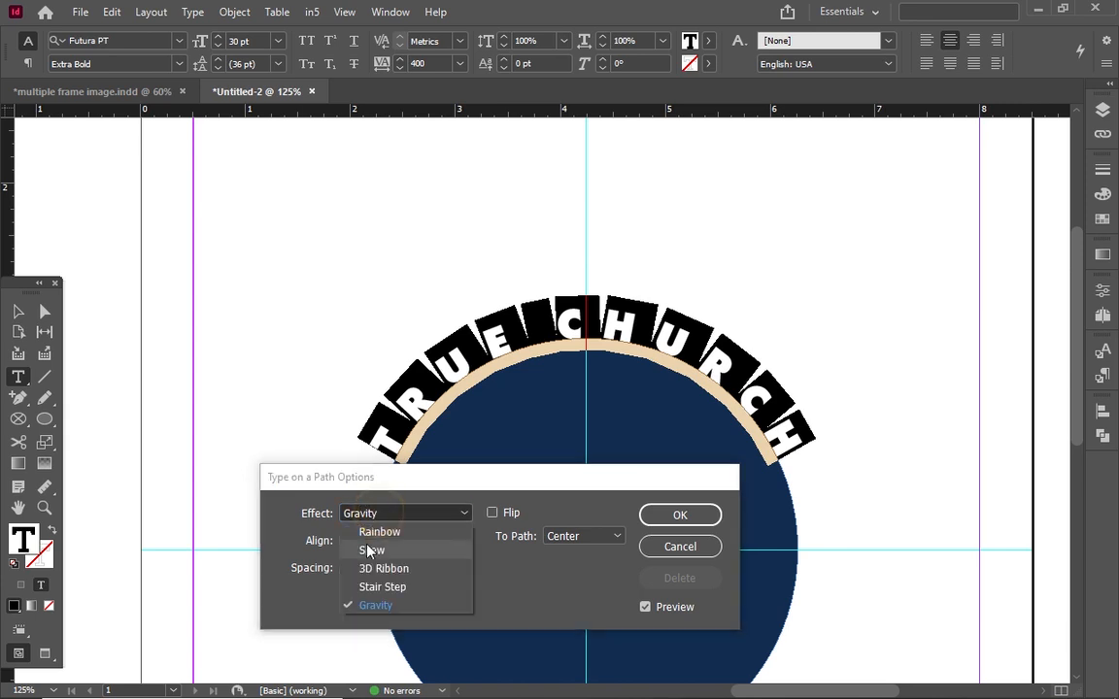
pyautogui.click(369, 534)
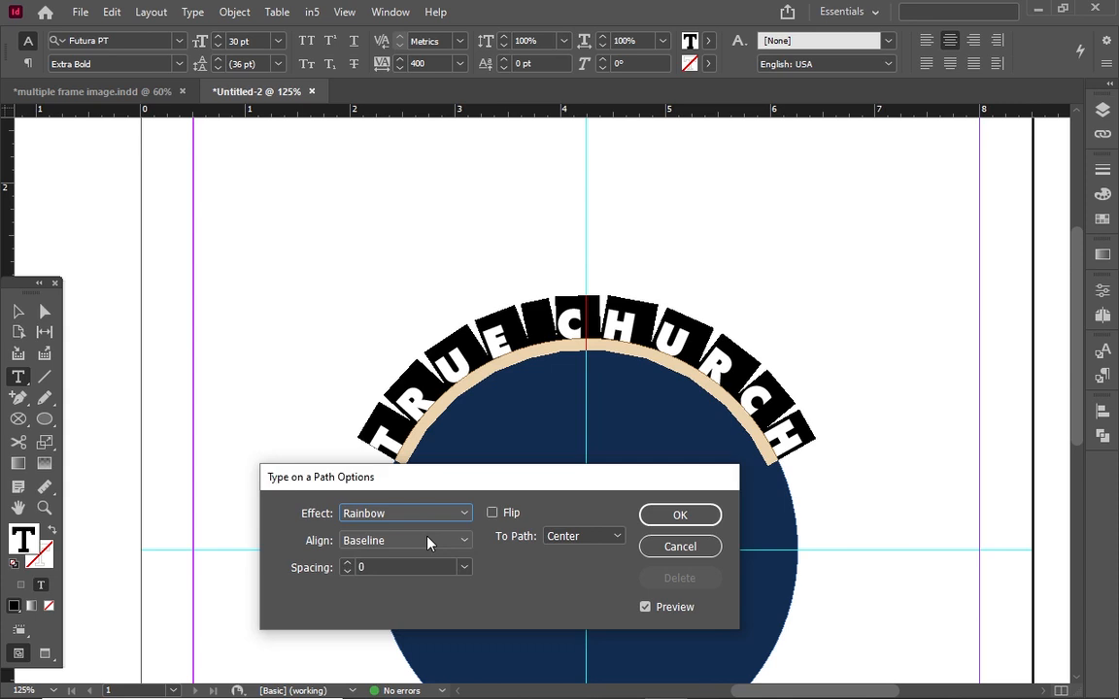
# Move the TRUE CHURCH text inside the circle by aligning it to Ascender, with To Path set to Bottom
pyautogui.click(418, 540)
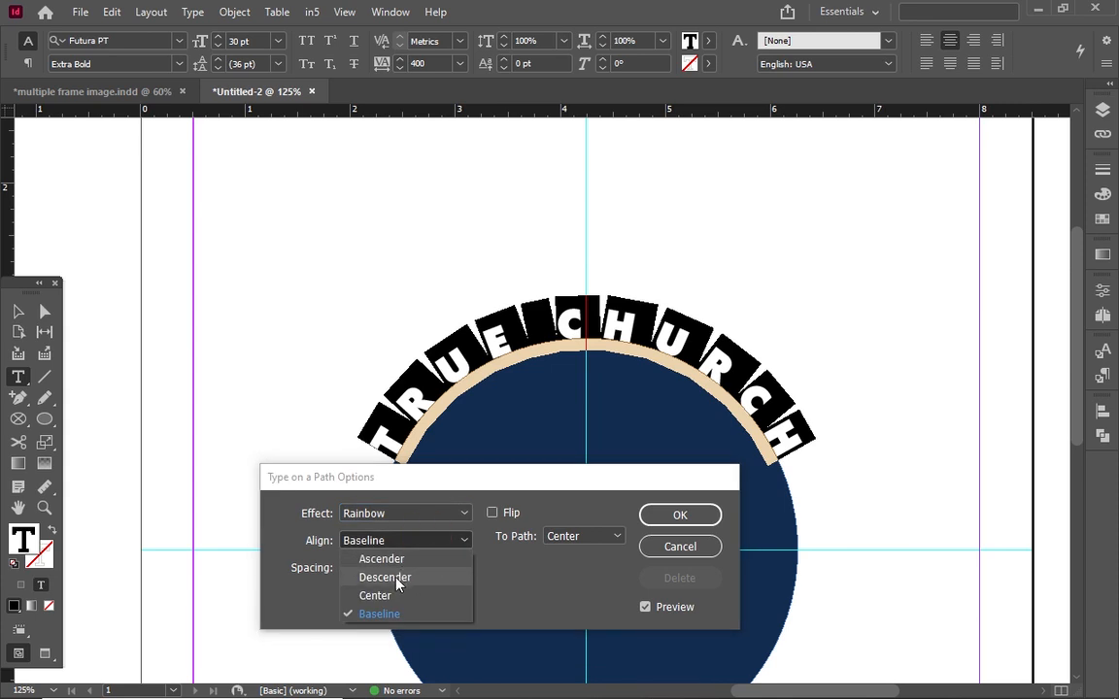
pyautogui.click(396, 581)
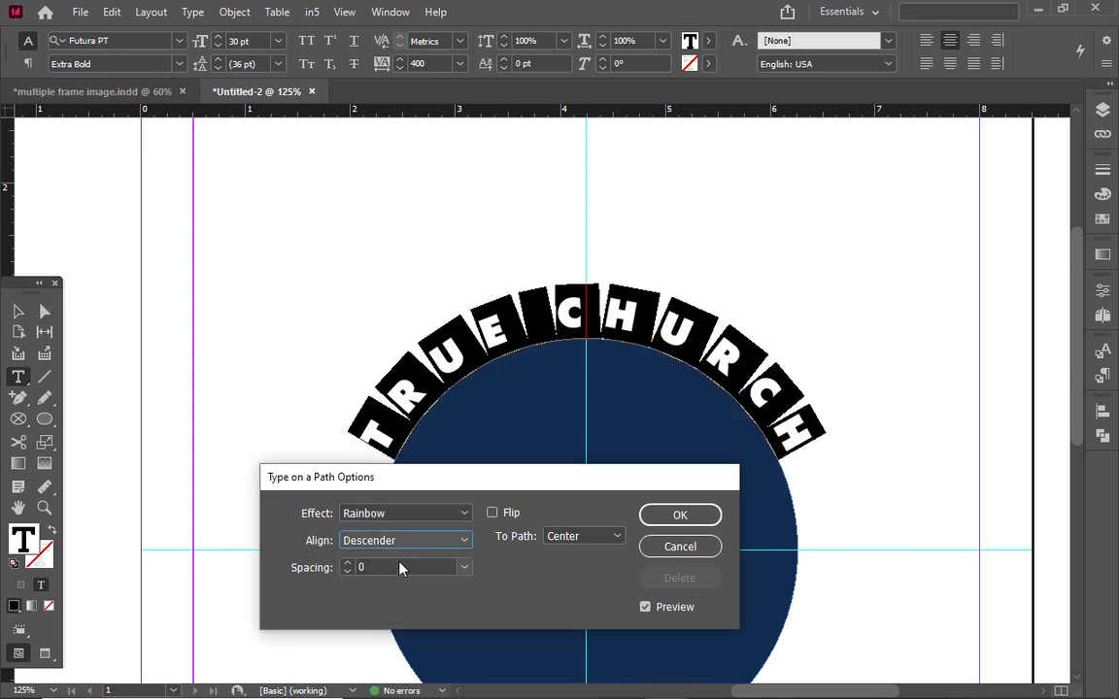
pyautogui.click(443, 541)
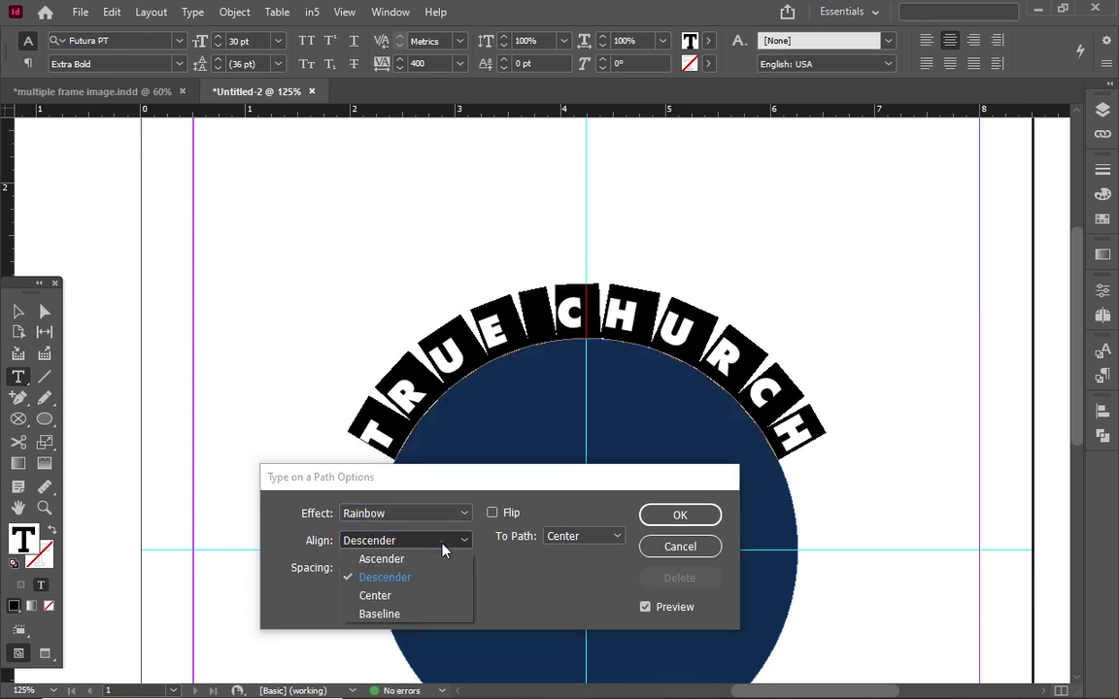
pyautogui.click(412, 562)
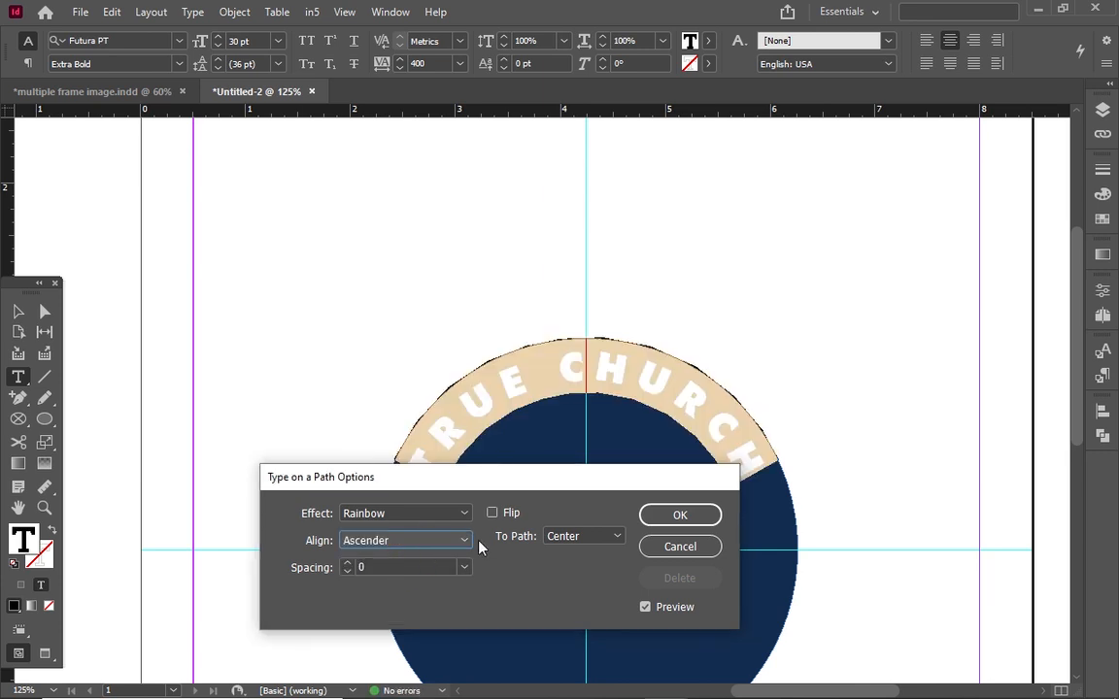
pyautogui.click(580, 537)
pyautogui.click(574, 574)
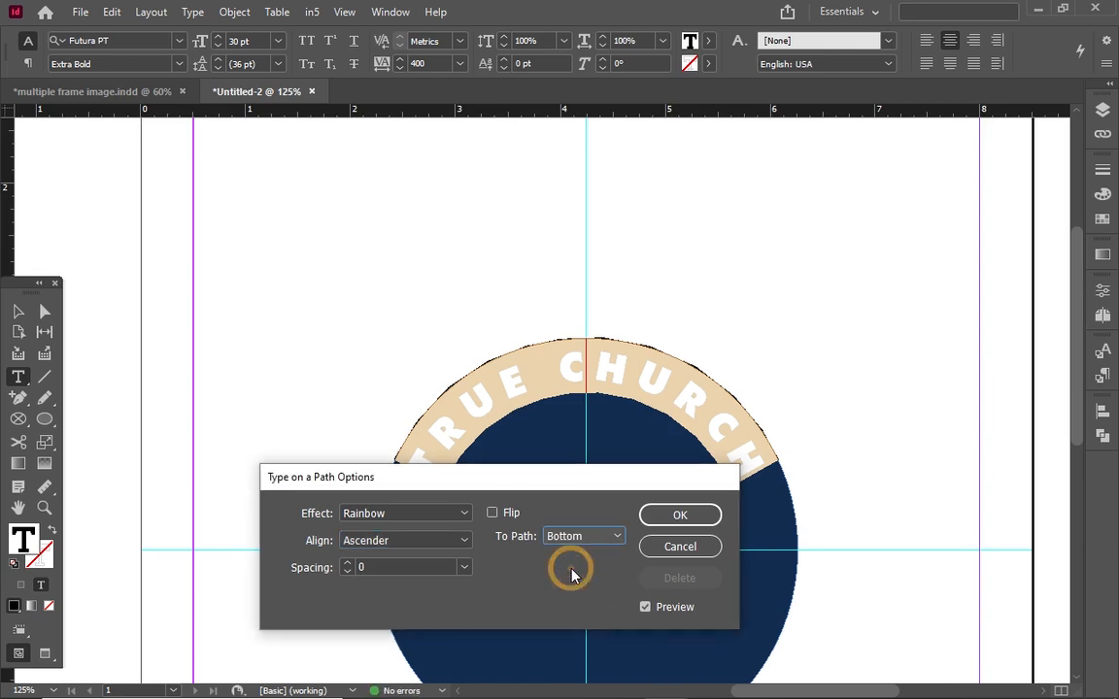
# Try a negative spacing for the curved text, reset the spacing to 0, and apply the path options
pyautogui.click(348, 572)
pyautogui.click(347, 572)
pyautogui.click(350, 572)
pyautogui.click(350, 572)
pyautogui.click(348, 564)
pyautogui.click(349, 564)
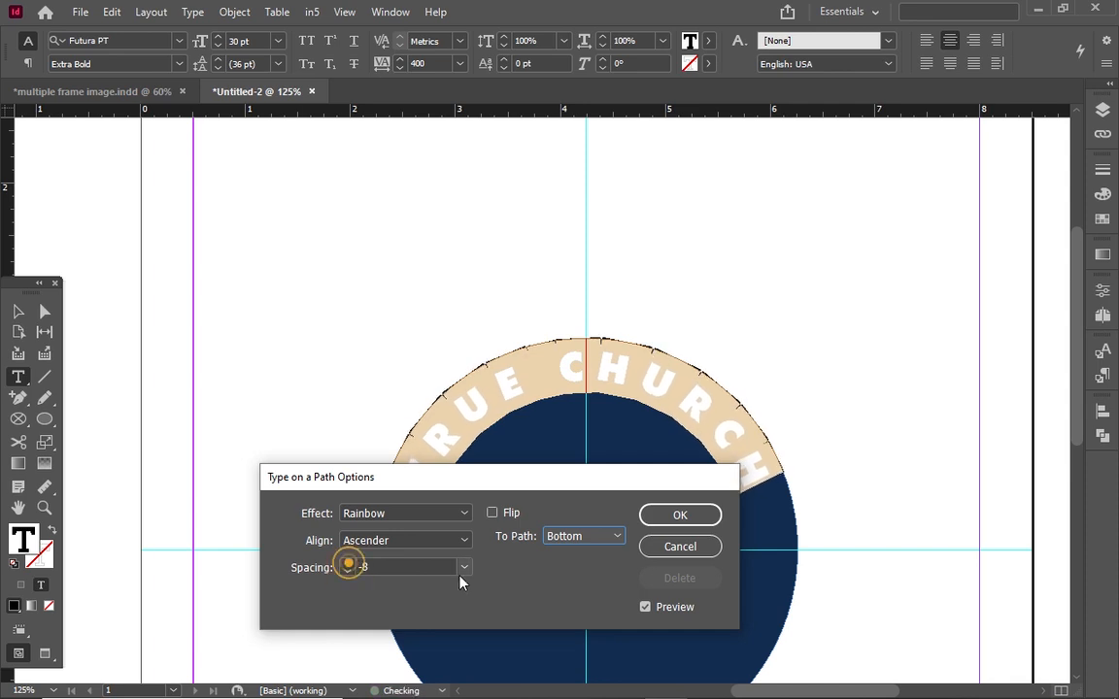
pyautogui.click(464, 571)
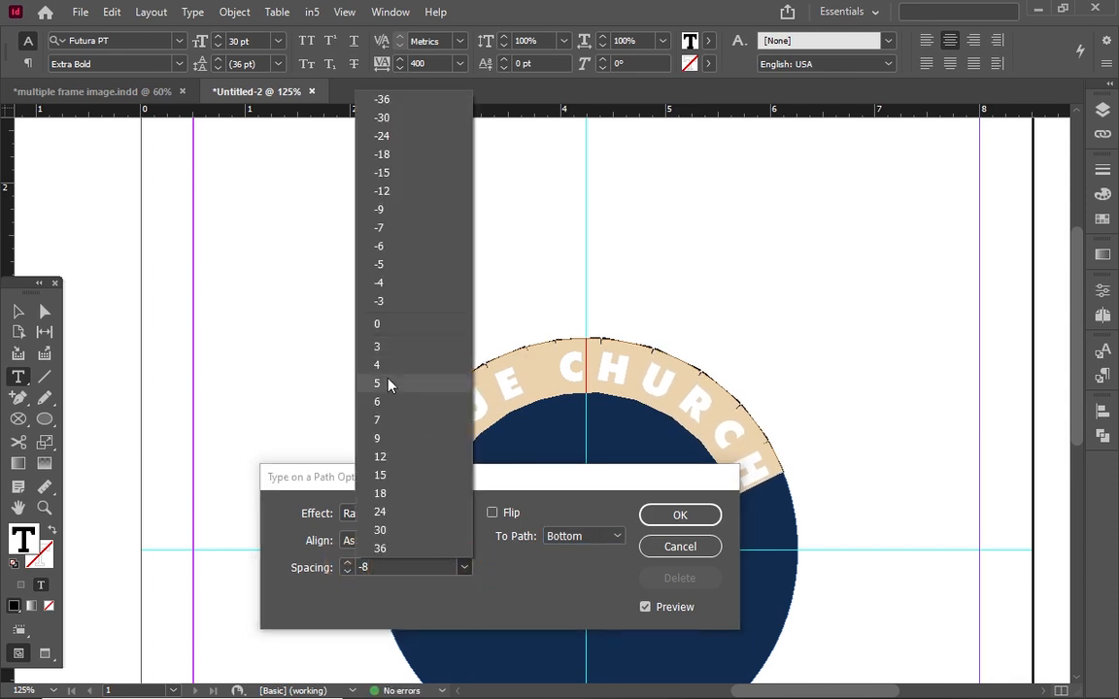
pyautogui.click(375, 324)
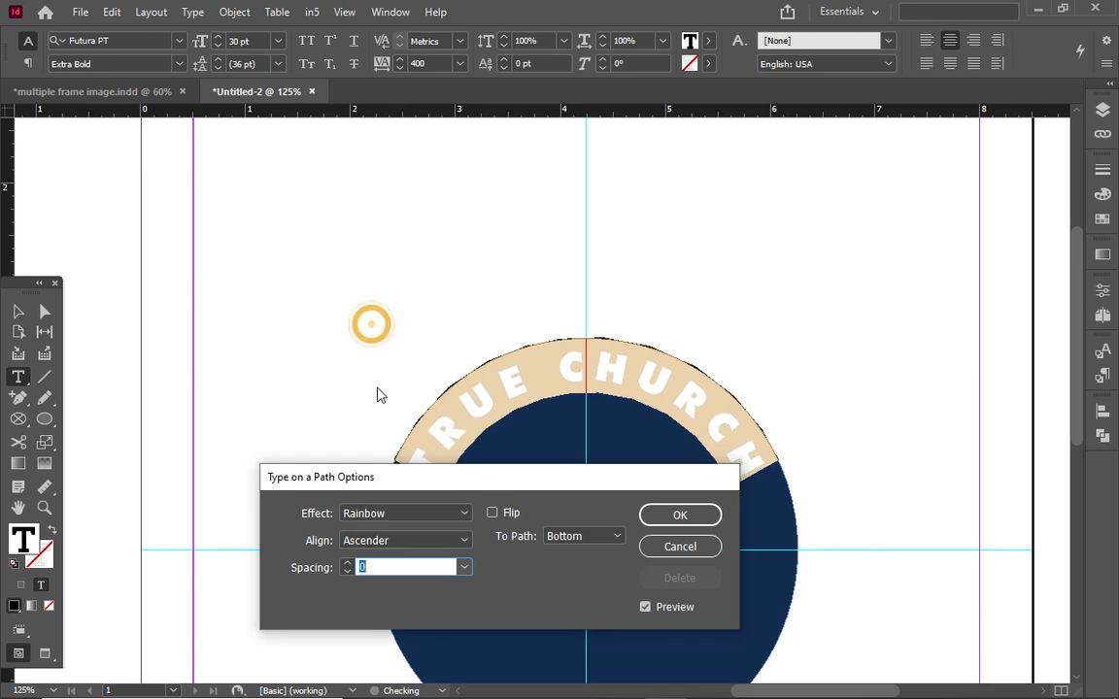
pyautogui.click(550, 585)
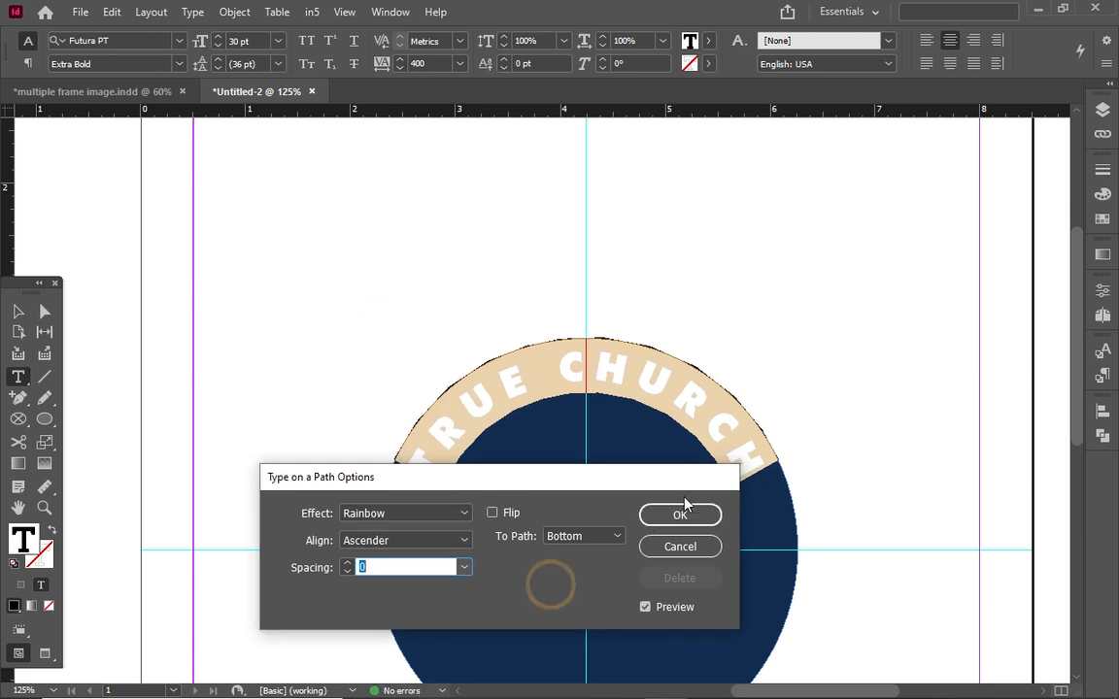
pyautogui.click(679, 517)
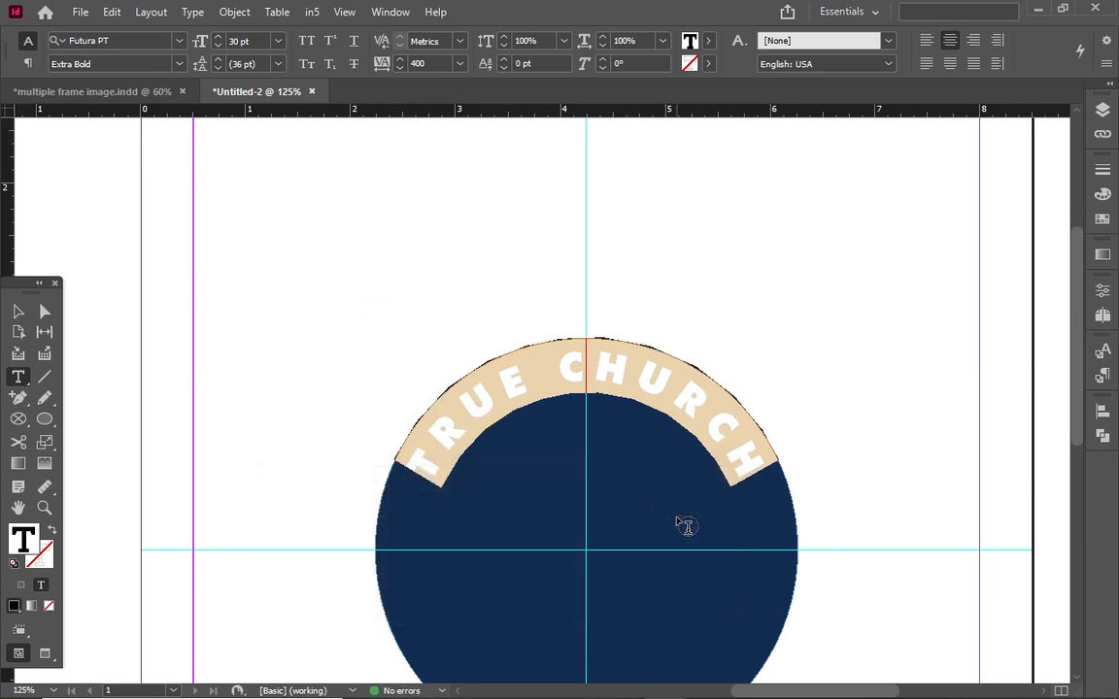
# Fill the TRUE CHURCH letters with the [Paper] swatch and deselect the text
pyautogui.click(708, 41)
pyautogui.click(626, 133)
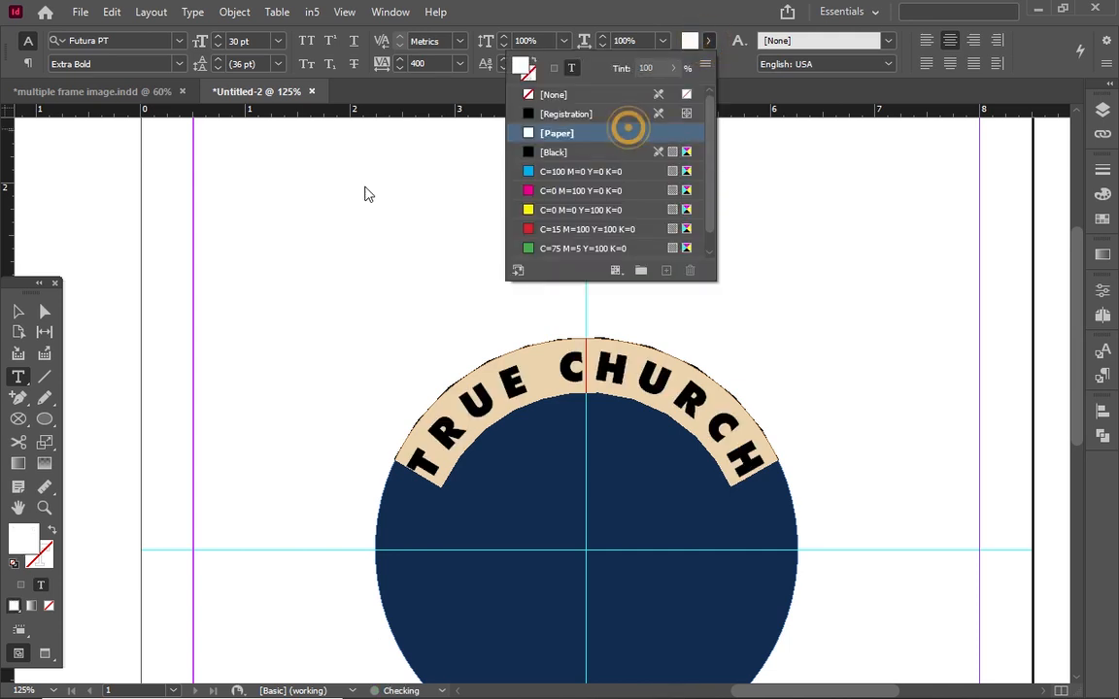
pyautogui.click(18, 313)
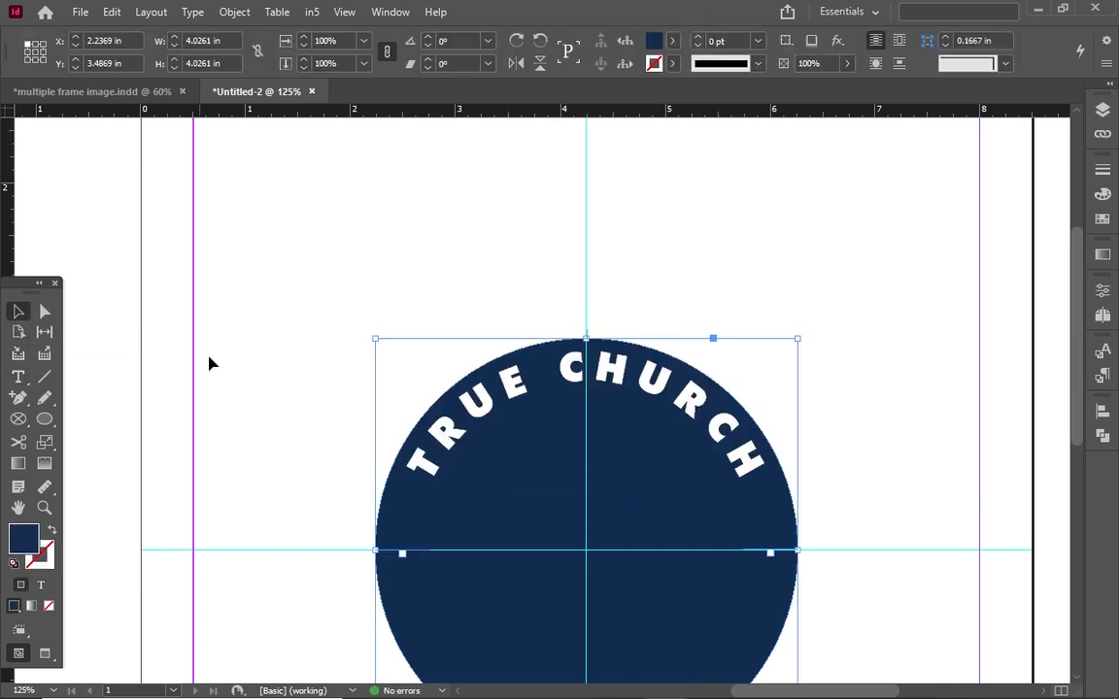
pyautogui.click(209, 364)
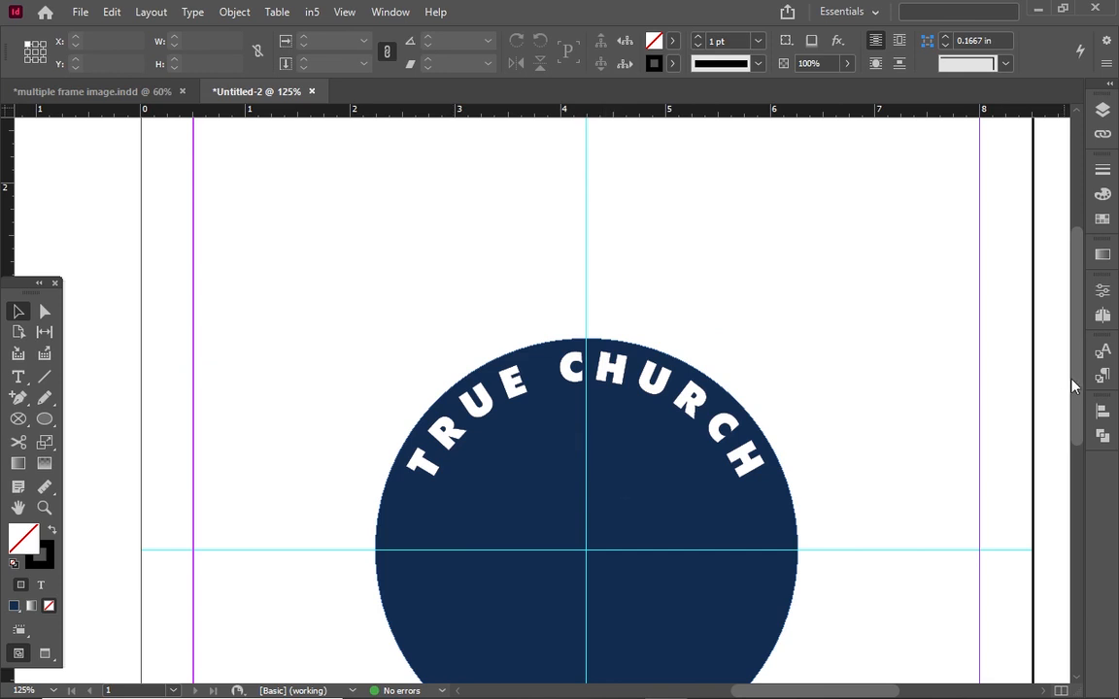
# Draw an inner circle about 2.1 in wide, centred on the guide intersection of the navy circle
pyautogui.moveTo(1078, 384); pyautogui.dragTo(1087, 425)
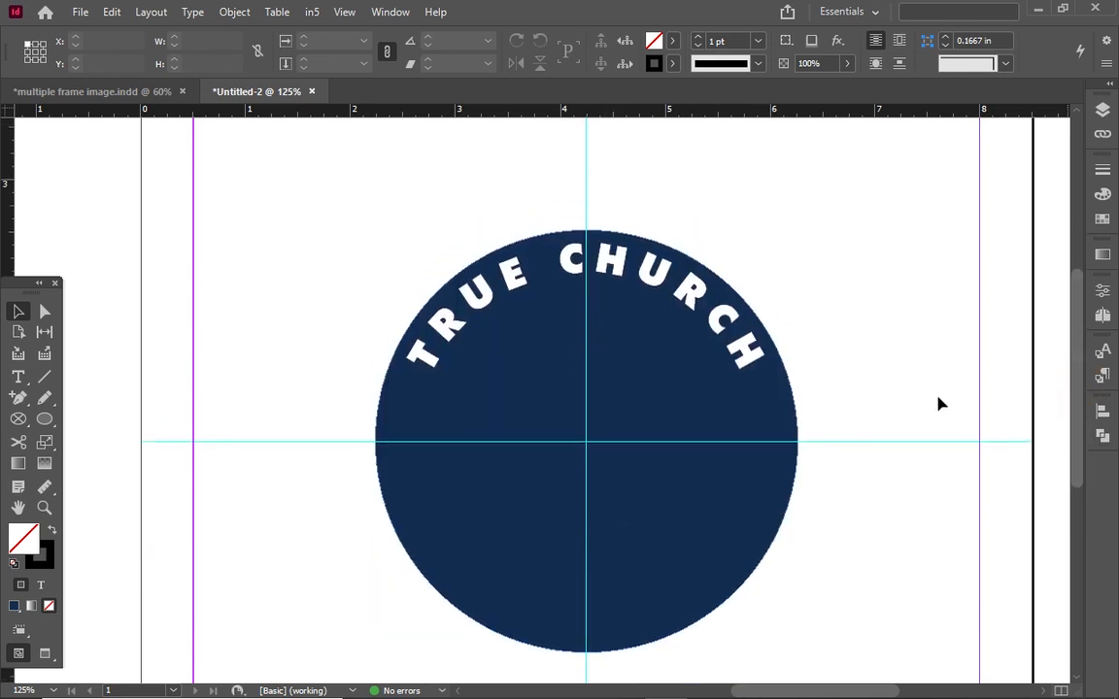
pyautogui.click(44, 419)
pyautogui.click(82, 459)
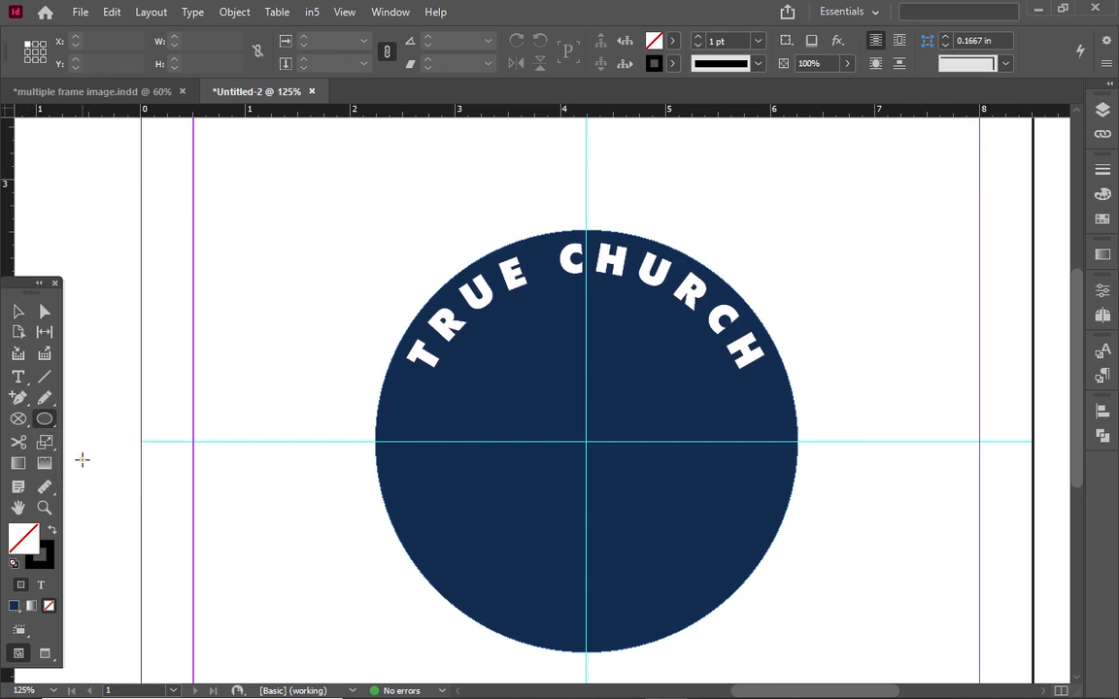
pyautogui.click(586, 444)
pyautogui.moveTo(586, 443); pyautogui.dragTo(696, 608)
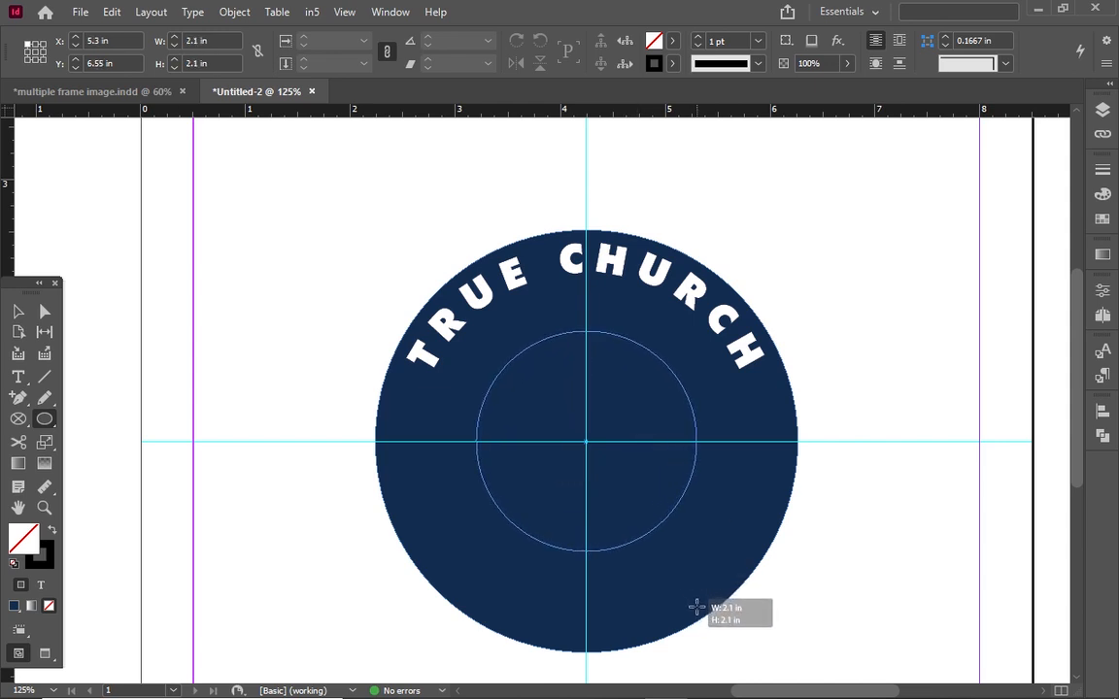
pyautogui.moveTo(697, 608); pyautogui.dragTo(696, 607)
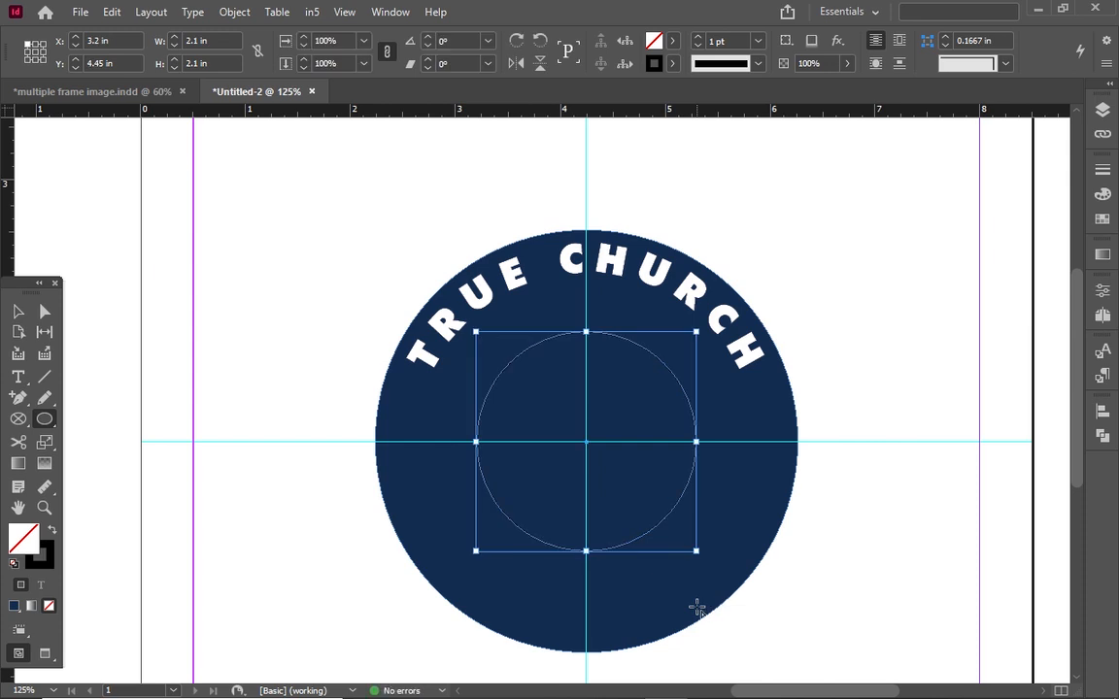
# Swap the inner circle's fill and stroke, and set its fill to the [Paper] swatch
pyautogui.hotkey('shift', 'x')
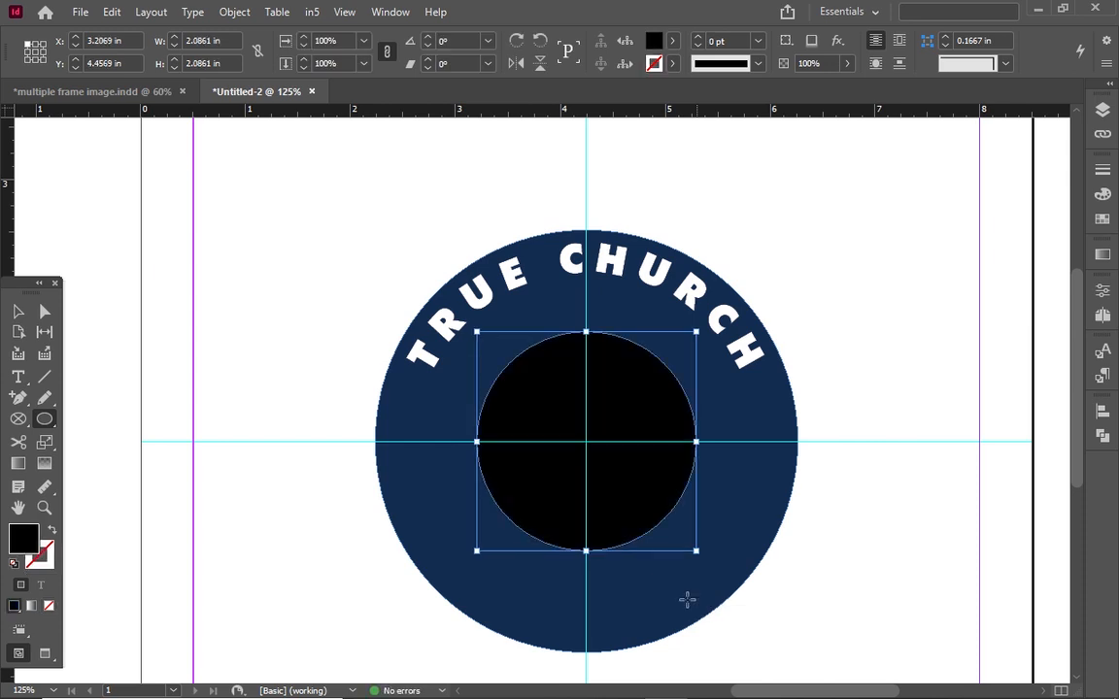
pyautogui.click(672, 40)
pyautogui.click(592, 133)
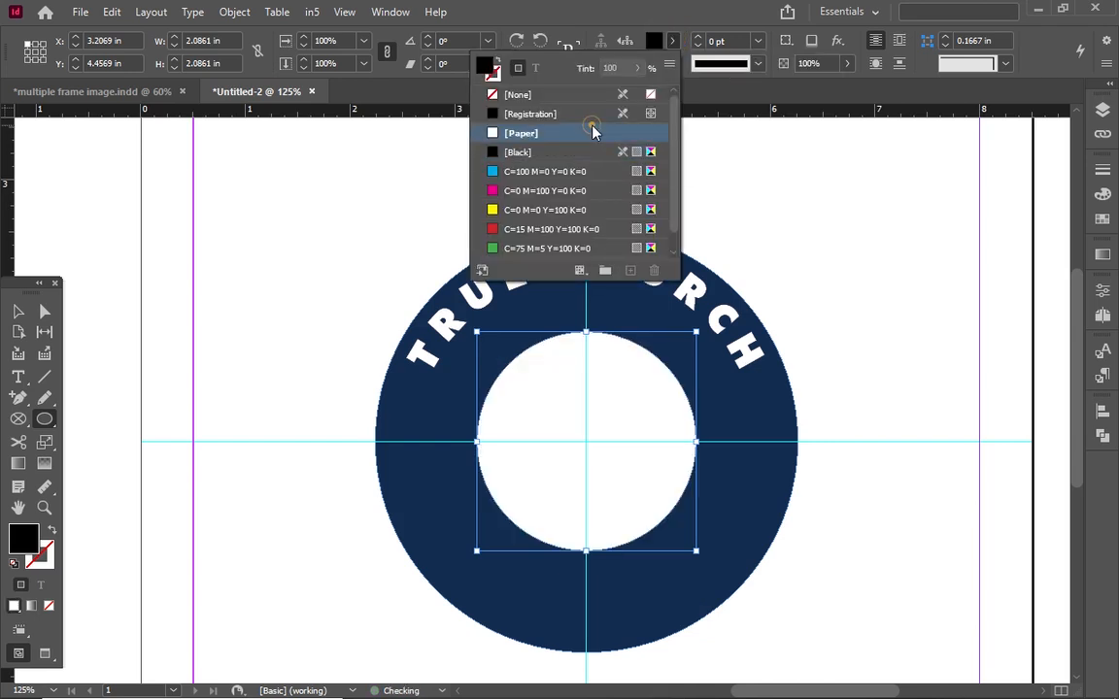
pyautogui.click(18, 313)
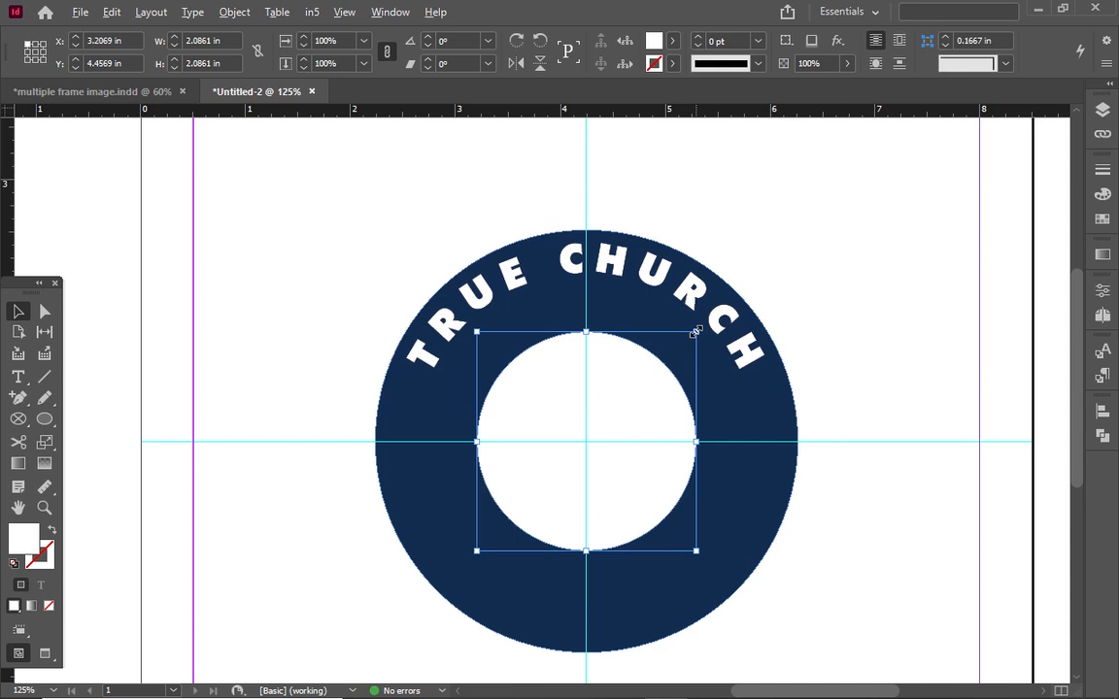
# Enlarge the white inner circle from its centre to about 2.58 in wide
pyautogui.moveTo(696, 333); pyautogui.dragTo(720, 307)
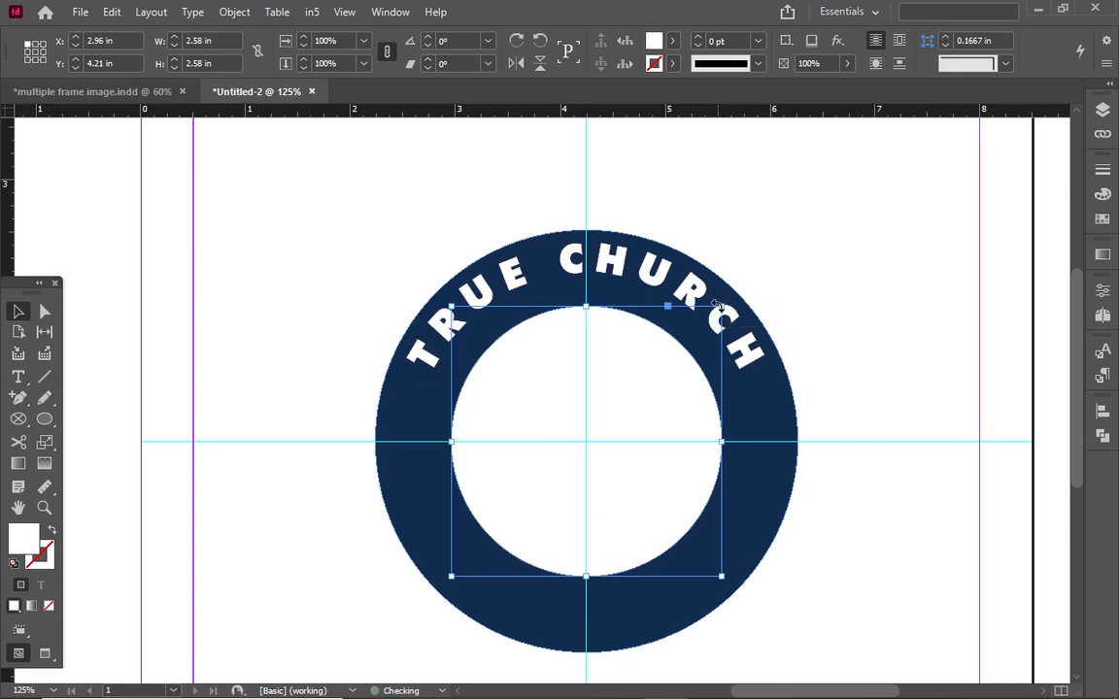
pyautogui.click(813, 329)
pyautogui.click(621, 413)
# Select the TRUE CHURCH text and set its baseline shift to -8 pt so the letters sit midway in the navy ring
pyautogui.click(512, 267)
pyautogui.tripleClick(511, 267)
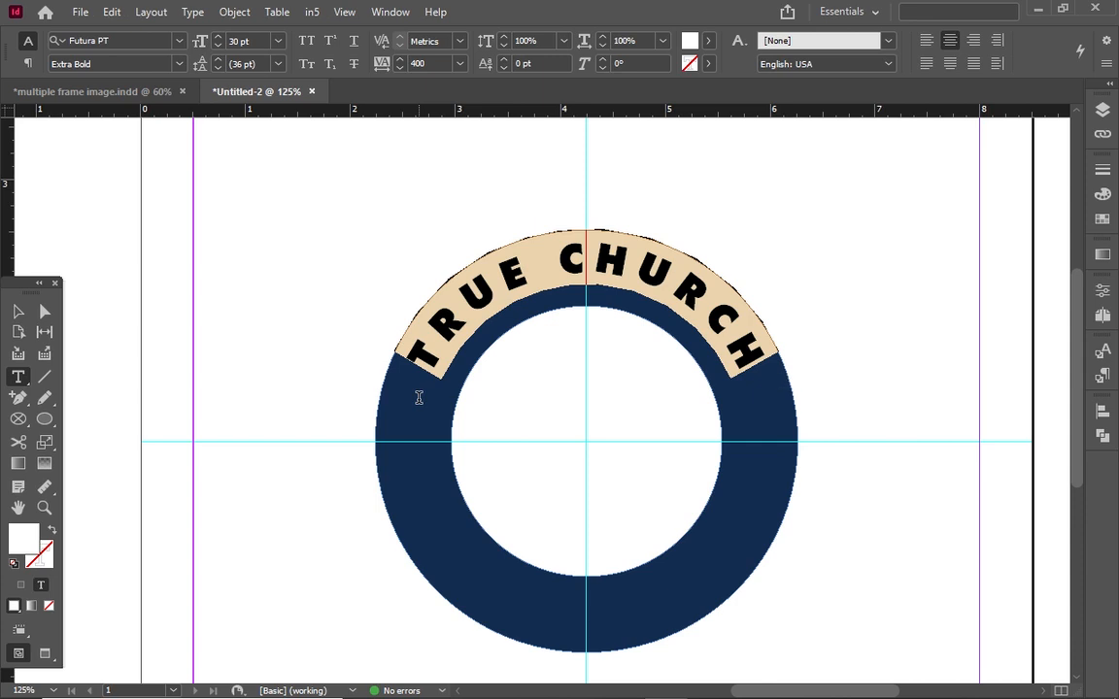
pyautogui.hotkey('alt', 'shift', 'Down')
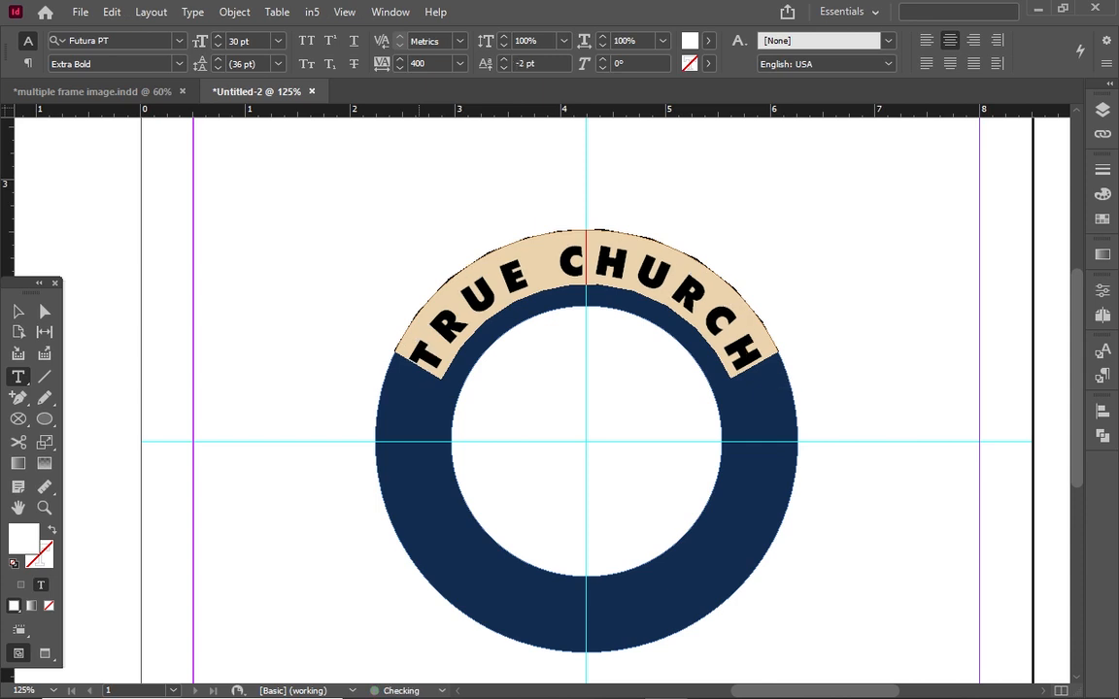
pyautogui.hotkey('alt', 'shift', 'Down')
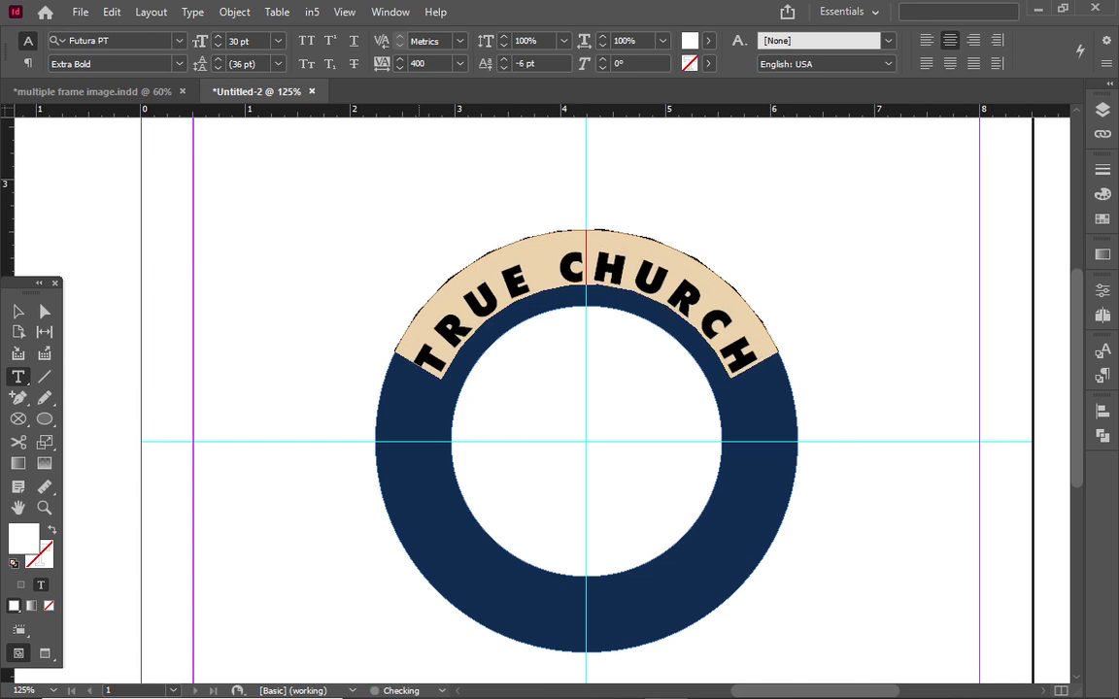
pyautogui.hotkey('alt', 'shift', 'Down')
pyautogui.hotkey('alt', 'shift', 'Down')
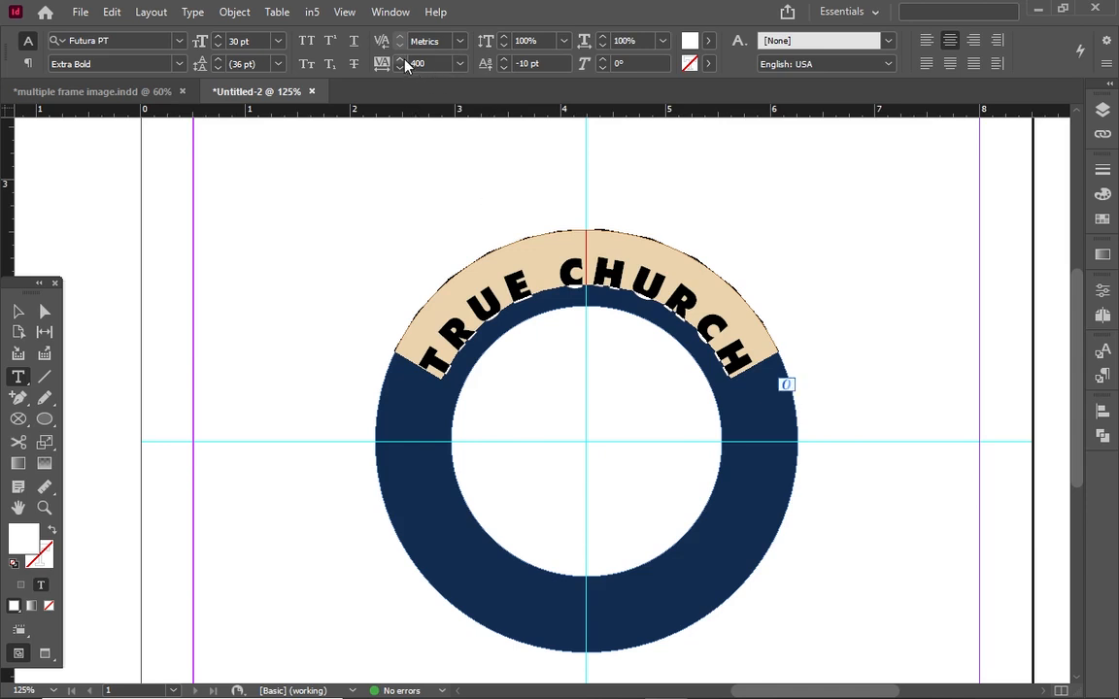
pyautogui.press('alt')
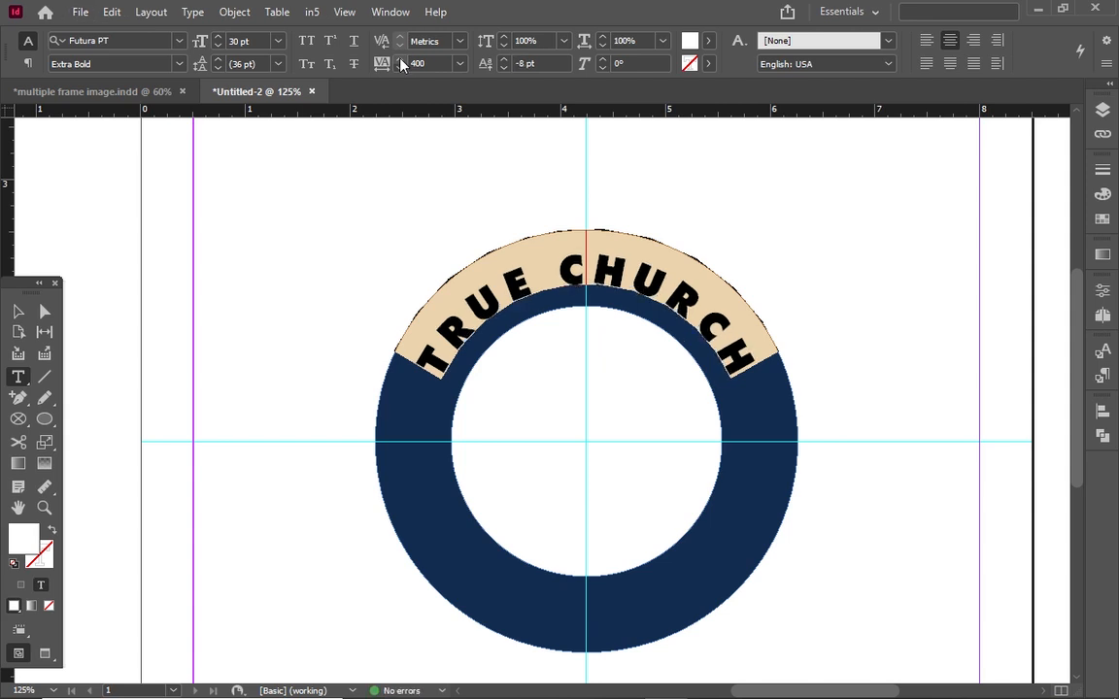
pyautogui.hotkey('alt', 'shift', 'Down')
pyautogui.hotkey('alt', 'shift', 'Down')
pyautogui.hotkey('alt', 'shift', 'Down')
pyautogui.hotkey('alt', 'shift', 'Down')
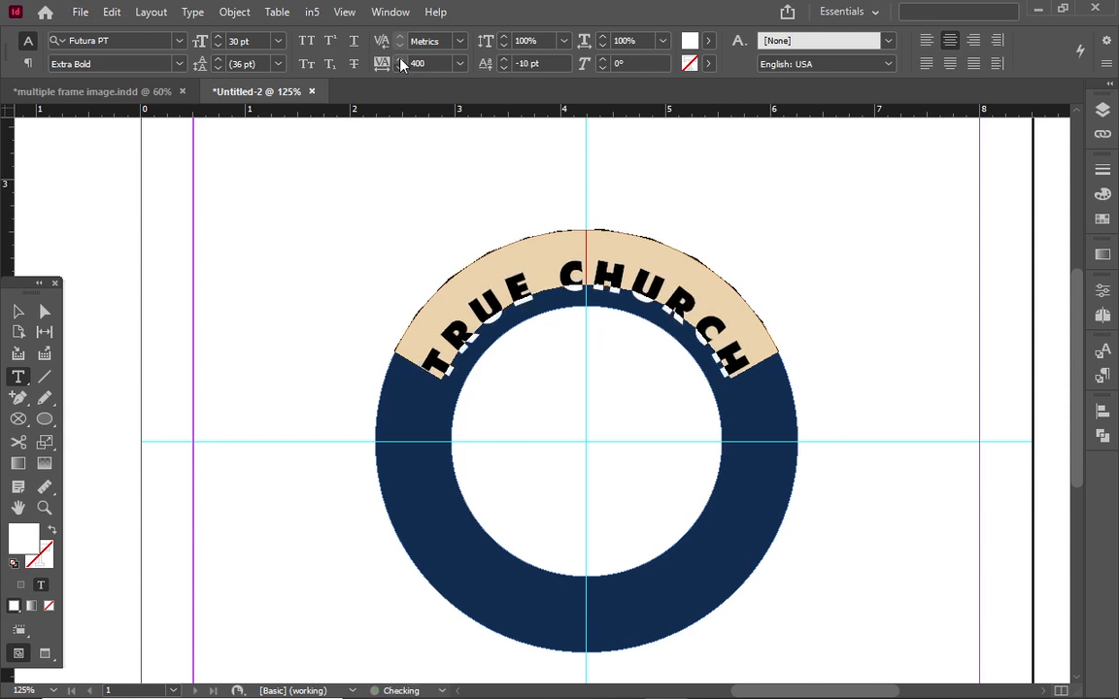
pyautogui.hotkey('alt', 'shift', 'Down')
pyautogui.hotkey('alt', 'shift', 'Down')
pyautogui.hotkey('alt', 'shift', 'Down')
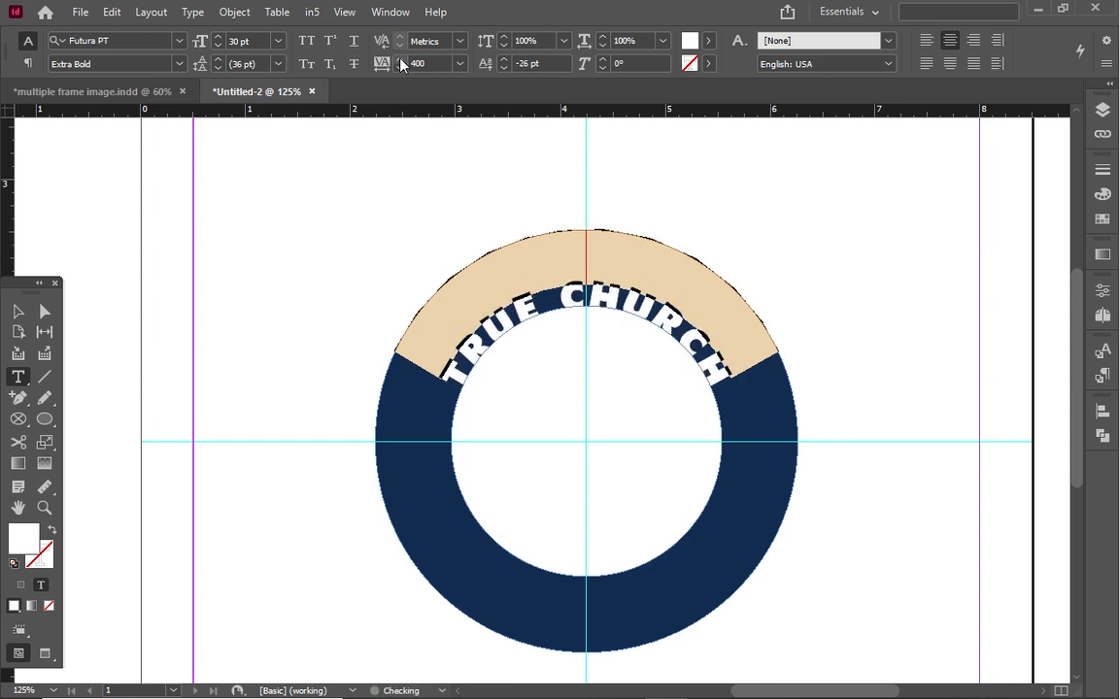
pyautogui.hotkey('alt', 'shift', 'Up')
pyautogui.hotkey('alt', 'shift', 'Up')
pyautogui.hotkey('alt', 'shift', 'Up')
pyautogui.hotkey('alt', 'shift', 'Up')
pyautogui.hotkey('alt', 'shift', 'Up')
pyautogui.hotkey('alt', 'shift', 'Up')
pyautogui.hotkey('alt', 'shift', 'Up')
pyautogui.hotkey('alt', 'shift', 'Up')
pyautogui.hotkey('alt', 'shift', 'Up')
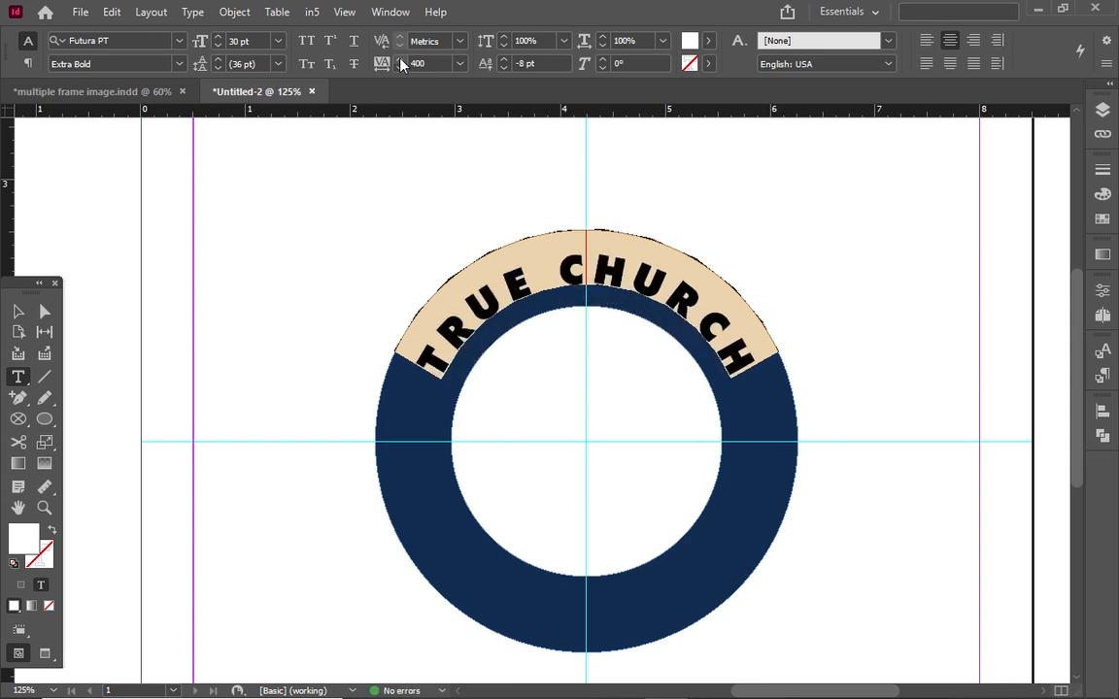
pyautogui.hotkey('alt', 'shift', 'Down')
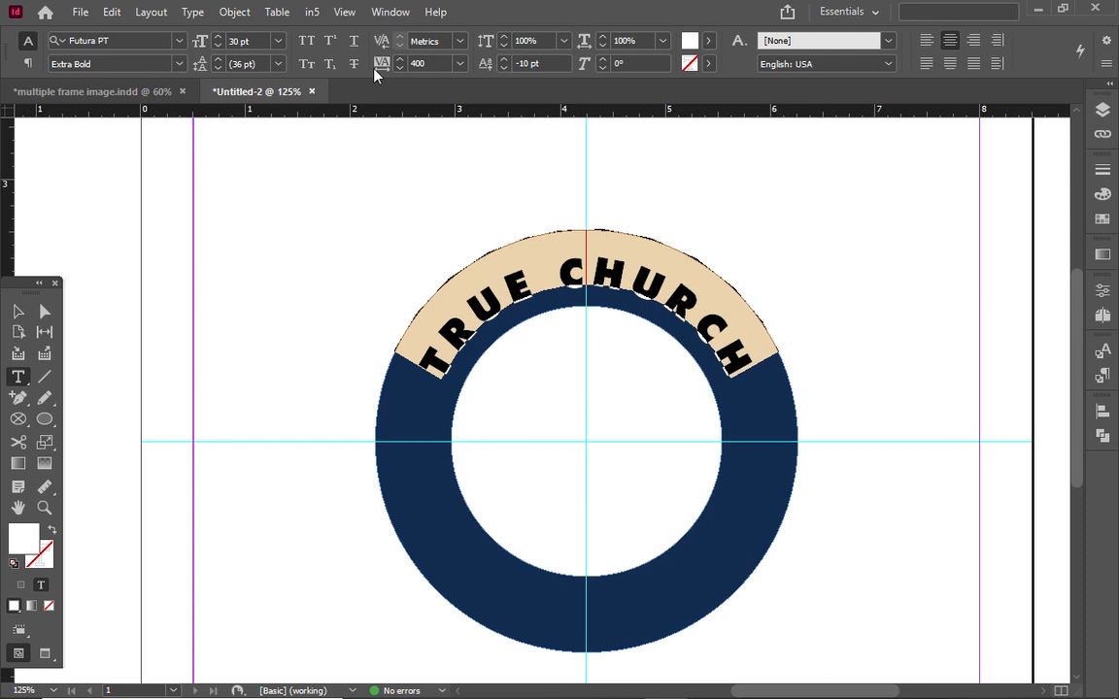
pyautogui.hotkey('alt', 'shift', 'Up')
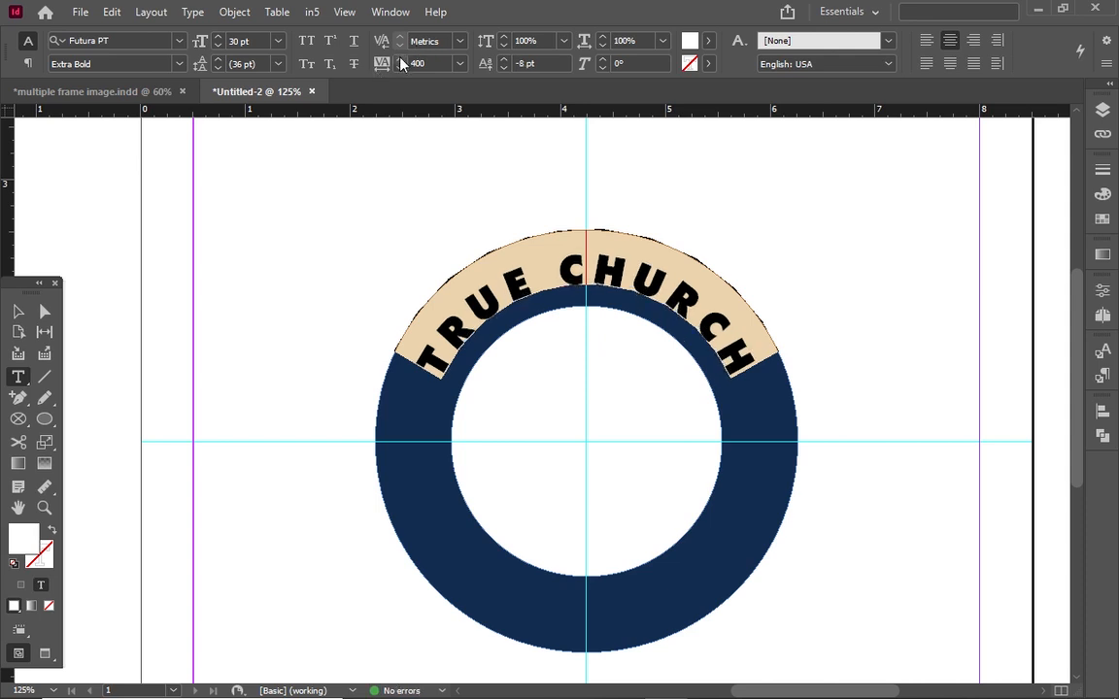
# Increase the tracking of the TRUE CHURCH text to 430 and deselect the text circle
pyautogui.click(400, 58)
pyautogui.click(400, 59)
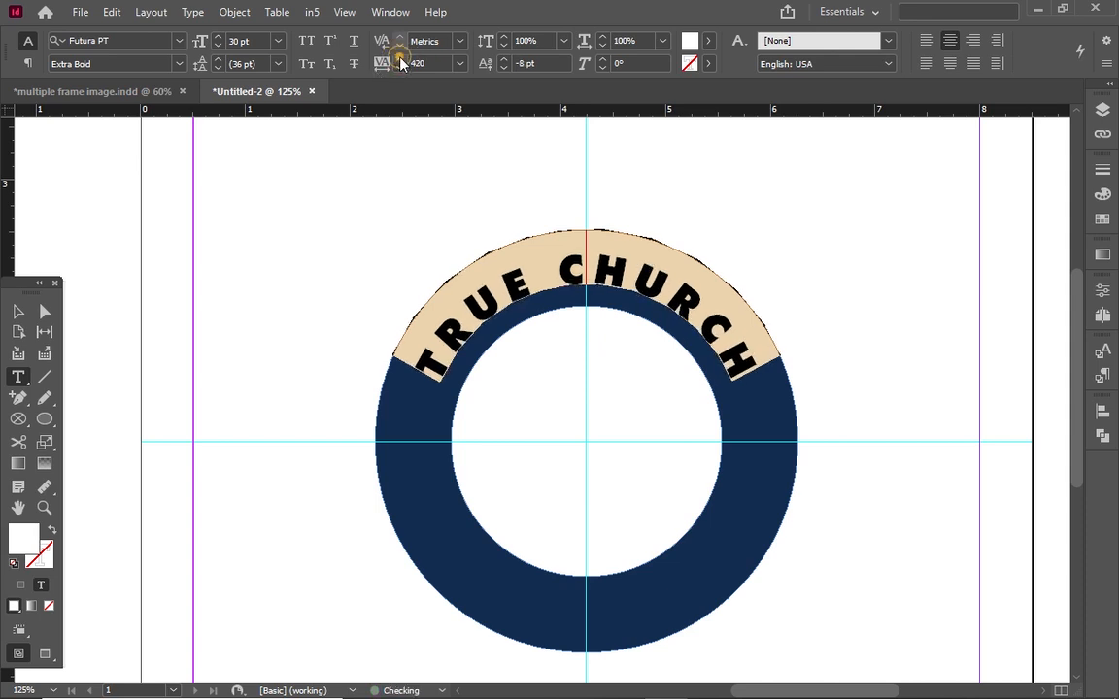
pyautogui.click(400, 58)
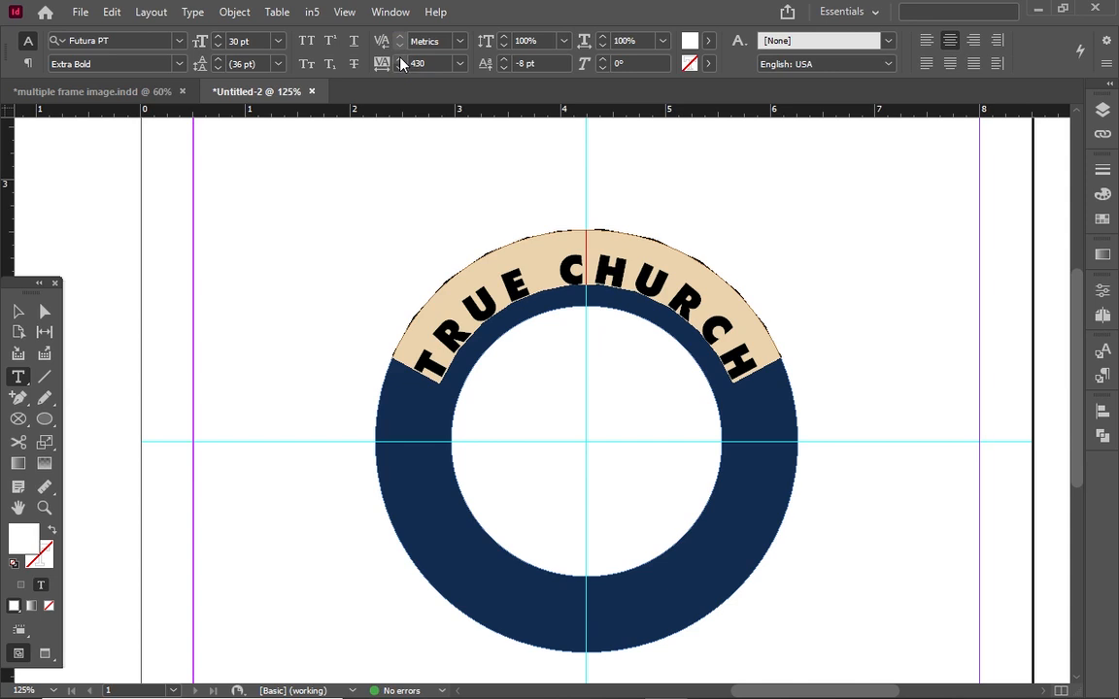
pyautogui.click(18, 312)
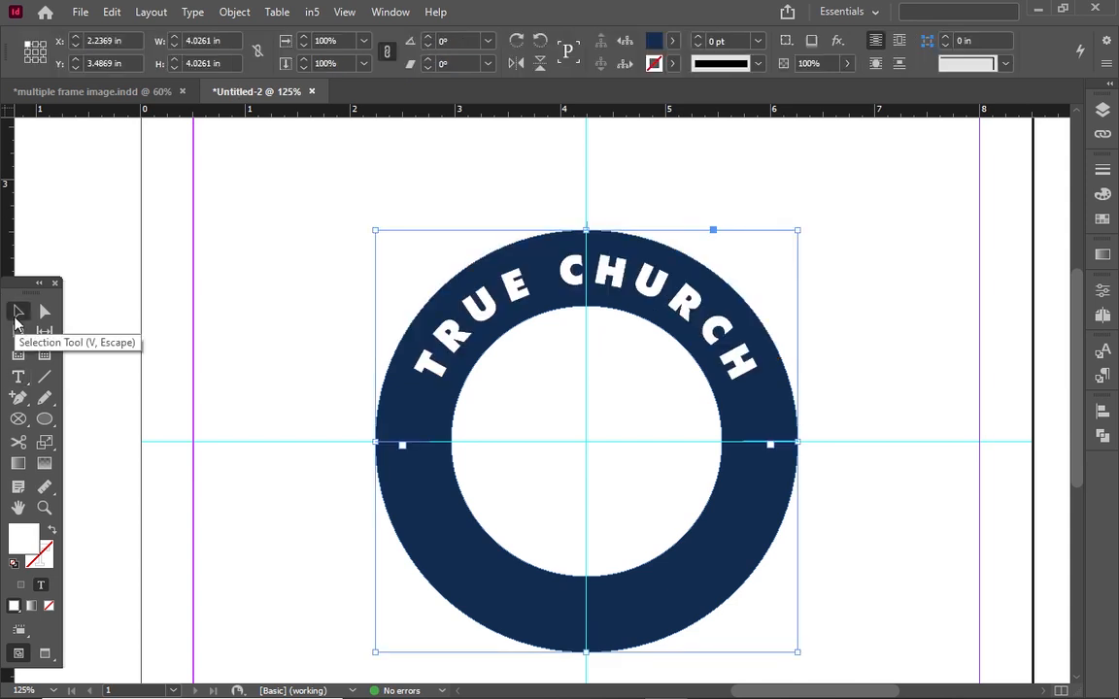
pyautogui.doubleClick(562, 282)
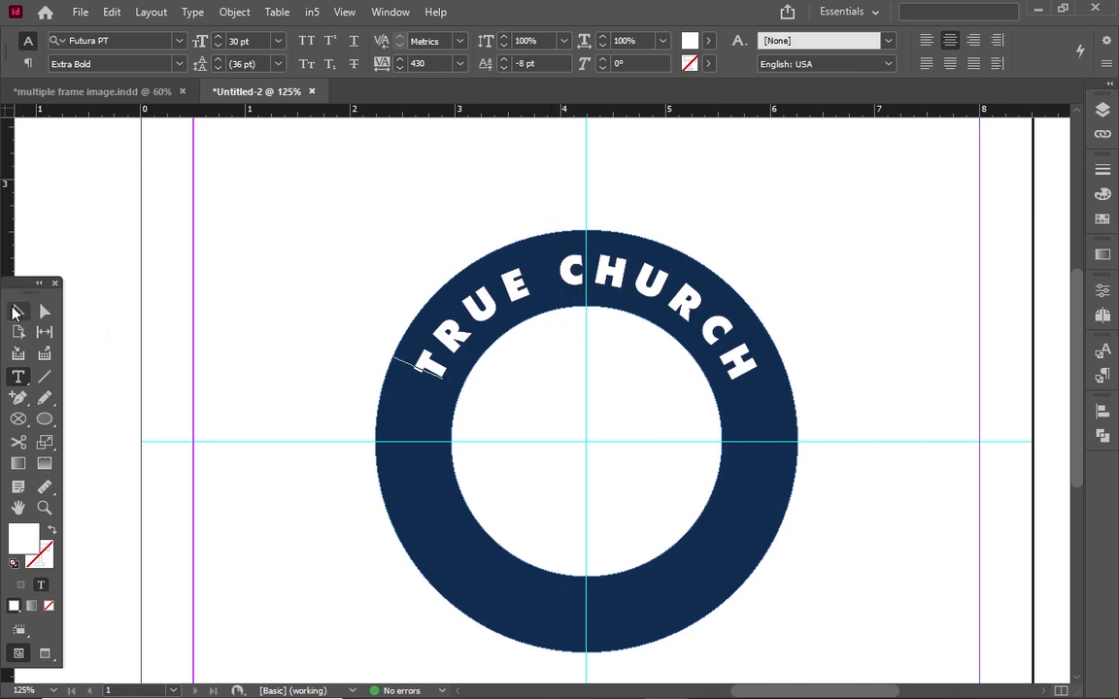
pyautogui.click(17, 311)
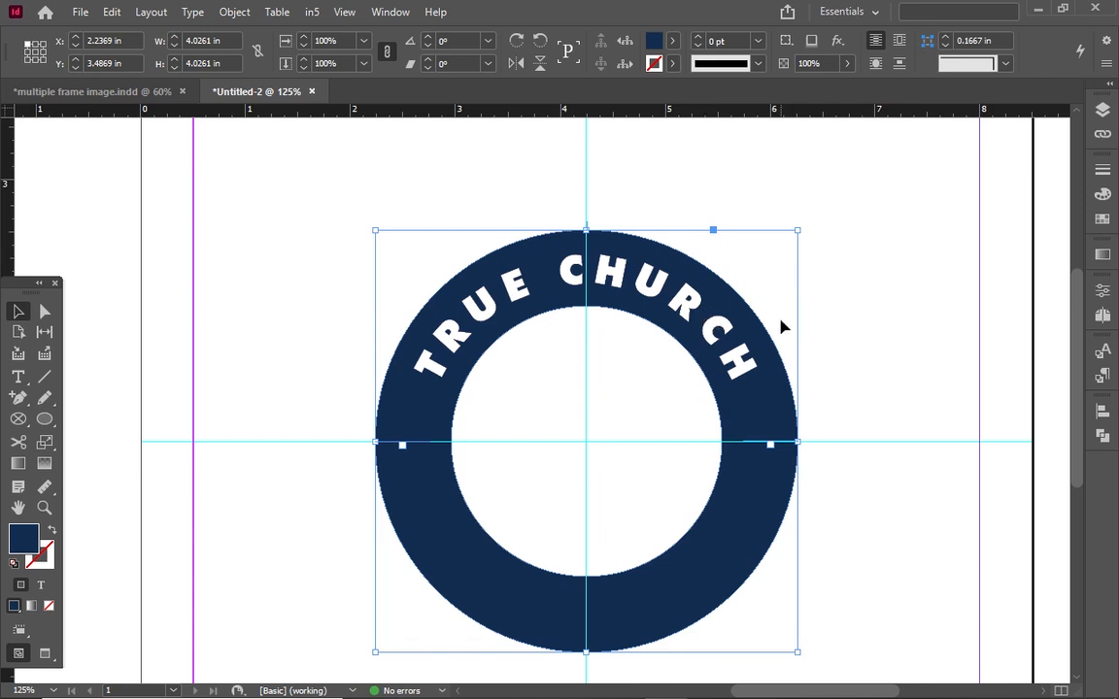
pyautogui.click(937, 342)
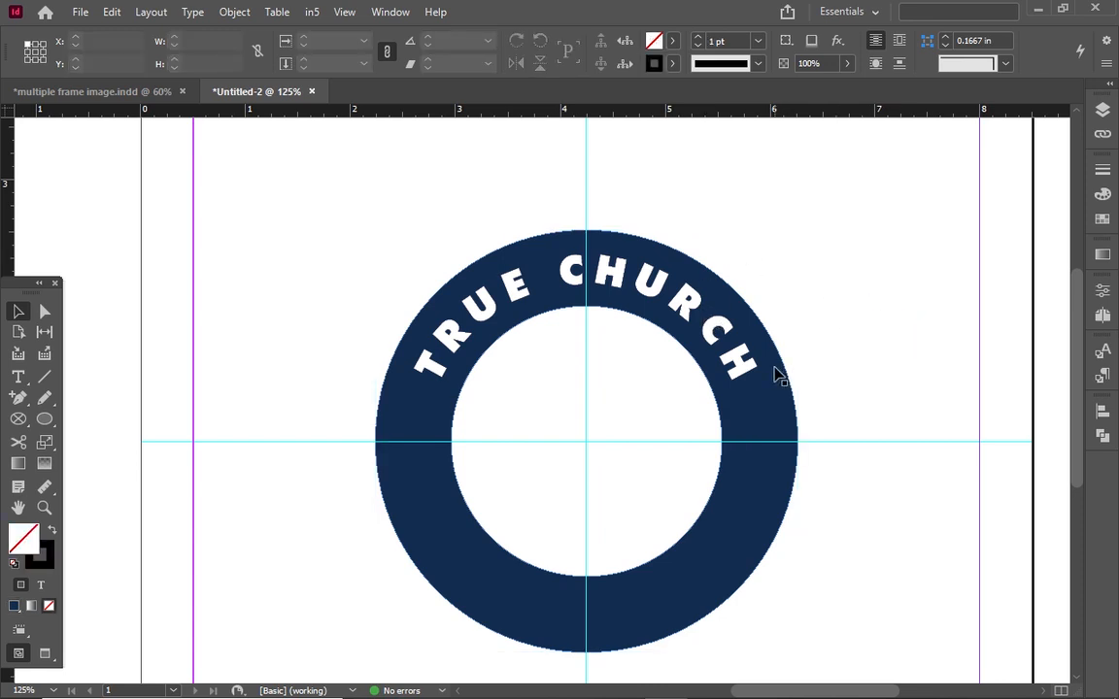
# Copy the navy circle with its curved text and paste the duplicate in place
pyautogui.click(775, 369)
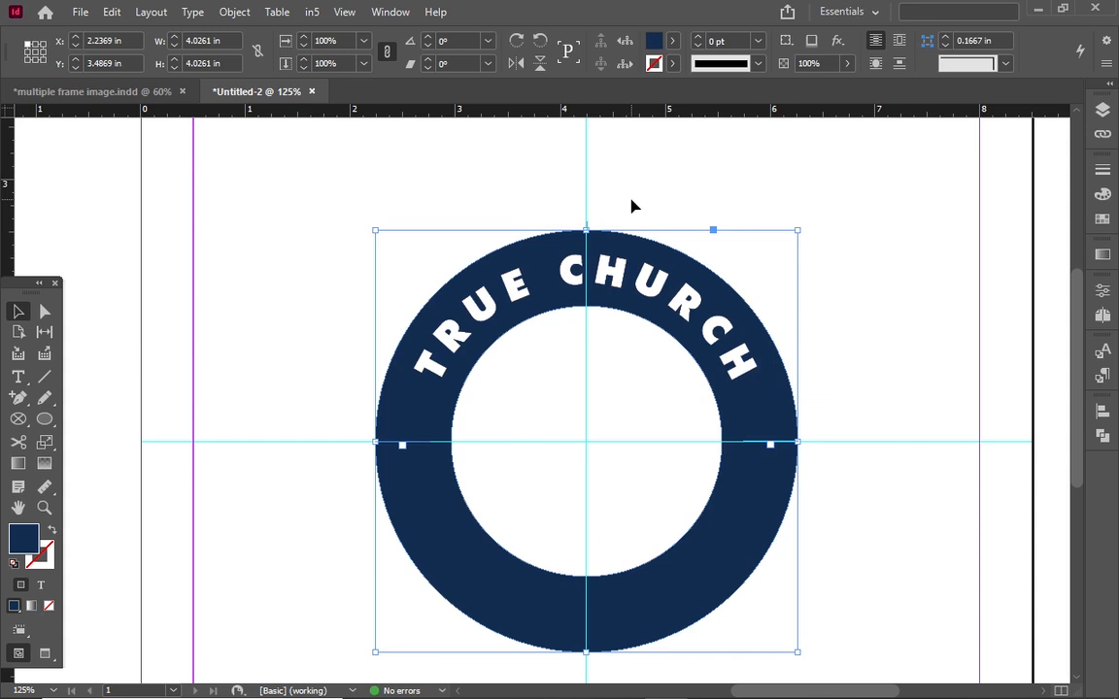
pyautogui.rightClick(577, 299)
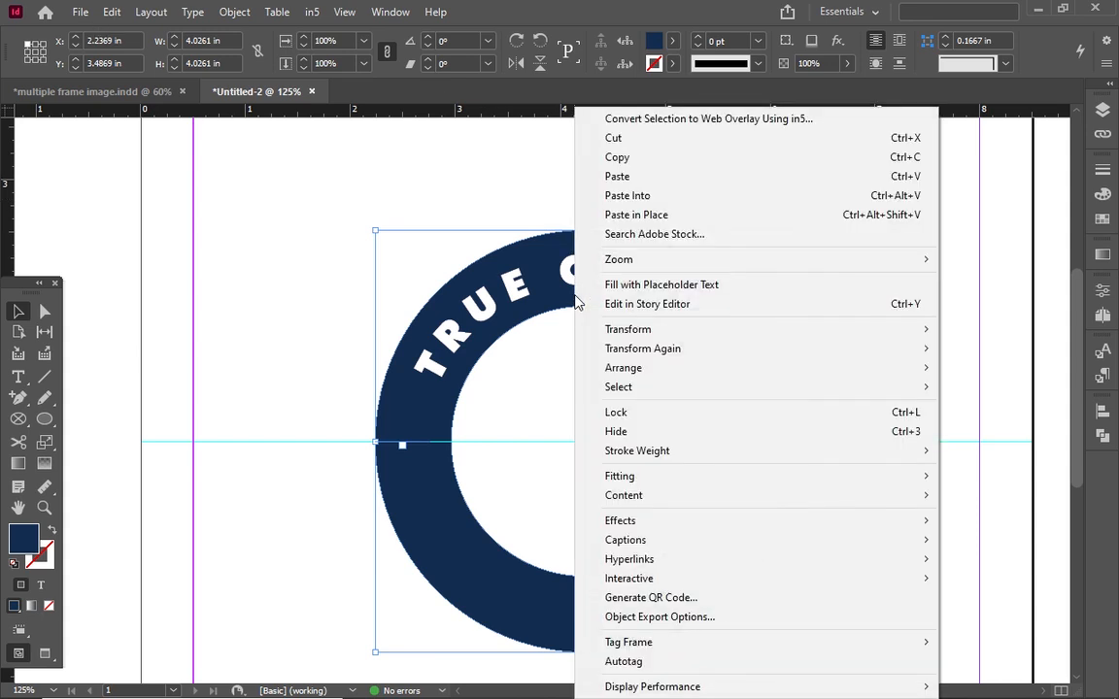
pyautogui.click(629, 158)
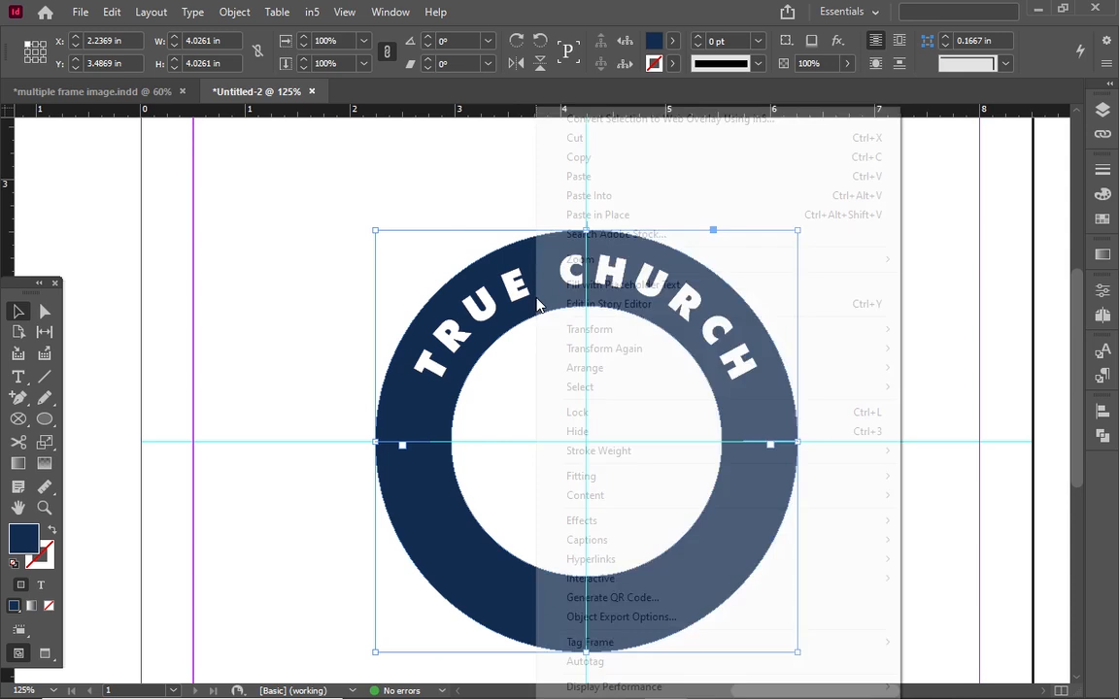
pyautogui.click(611, 215)
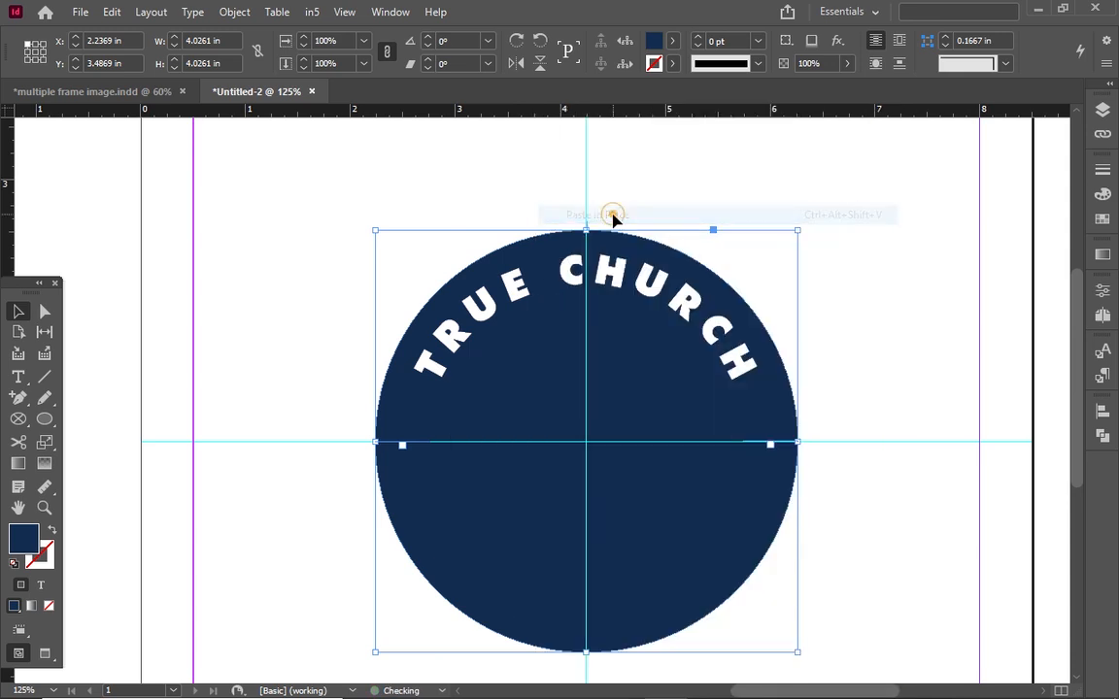
# Set the fill of the duplicated text circle to [None] and keep the duplicate selected
pyautogui.click(674, 41)
pyautogui.rightClick(607, 102)
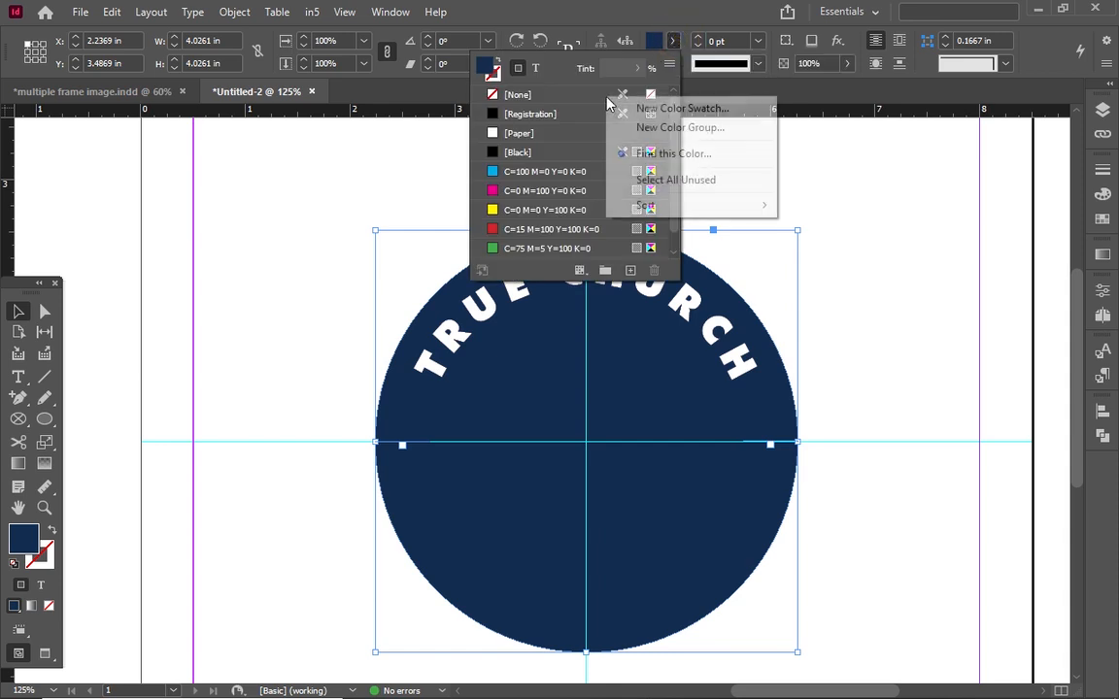
pyautogui.click(544, 95)
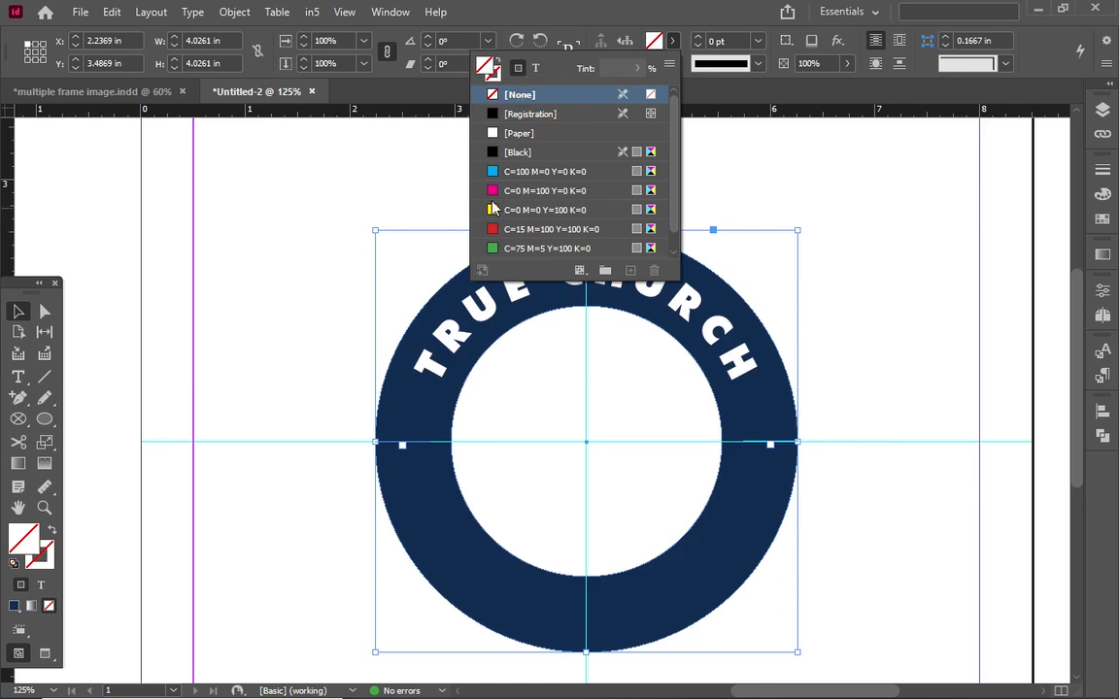
pyautogui.click(723, 169)
pyautogui.click(606, 238)
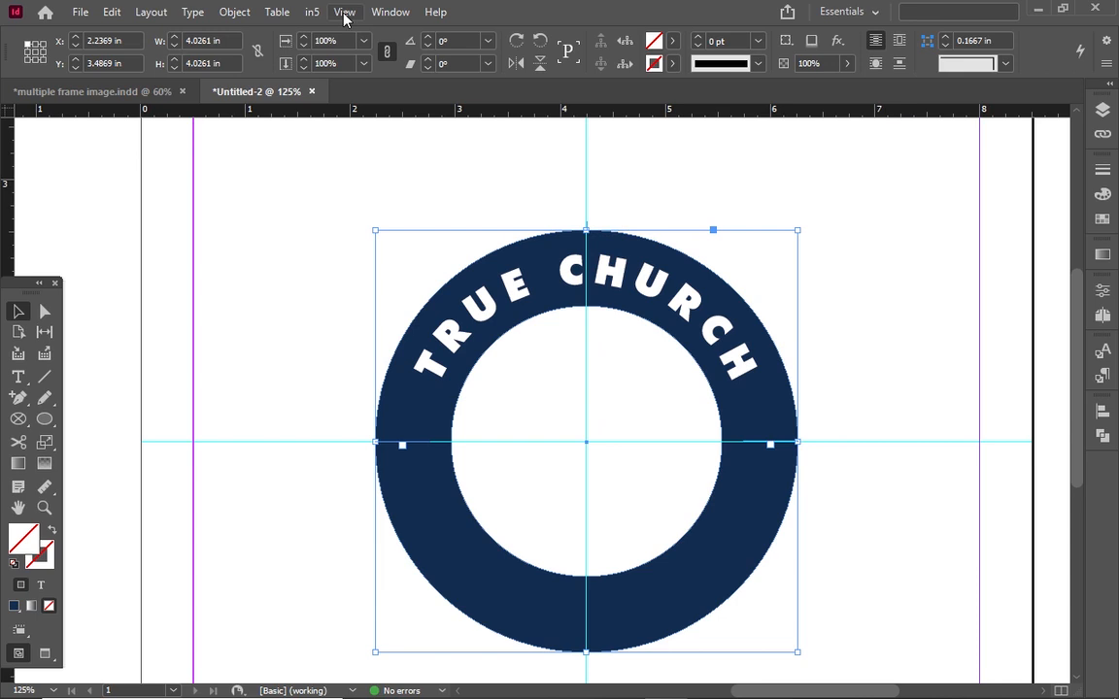
# Try rotating the duplicated text circle with the Rotate 180° transform, and undo the rotation
pyautogui.click(234, 14)
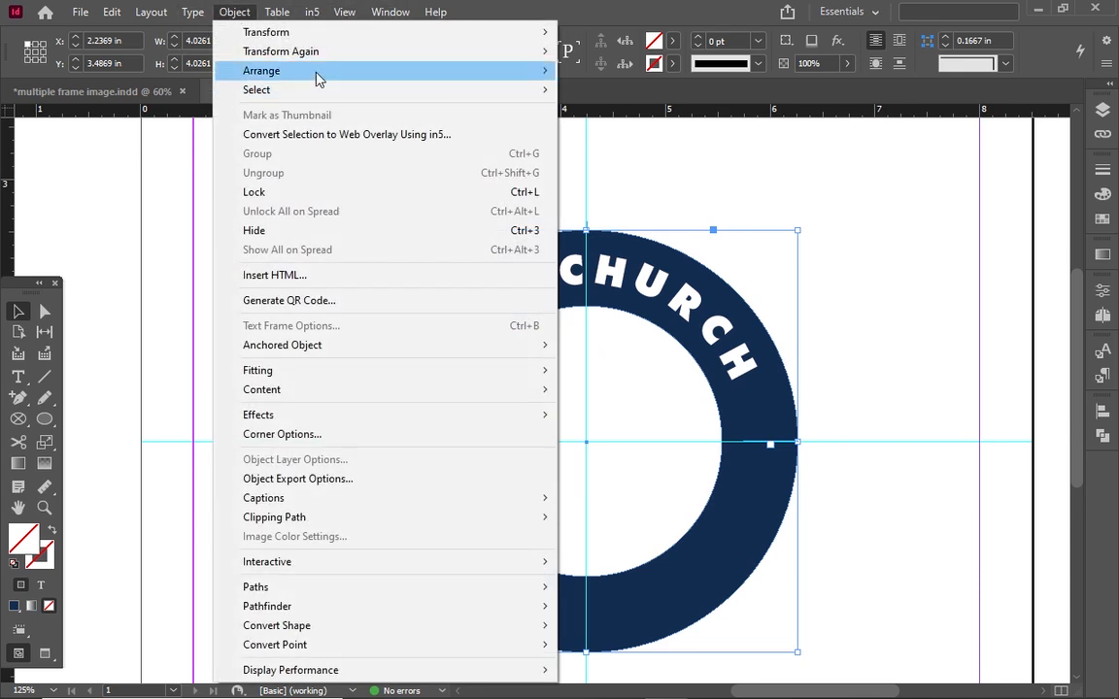
pyautogui.moveTo(444, 36)
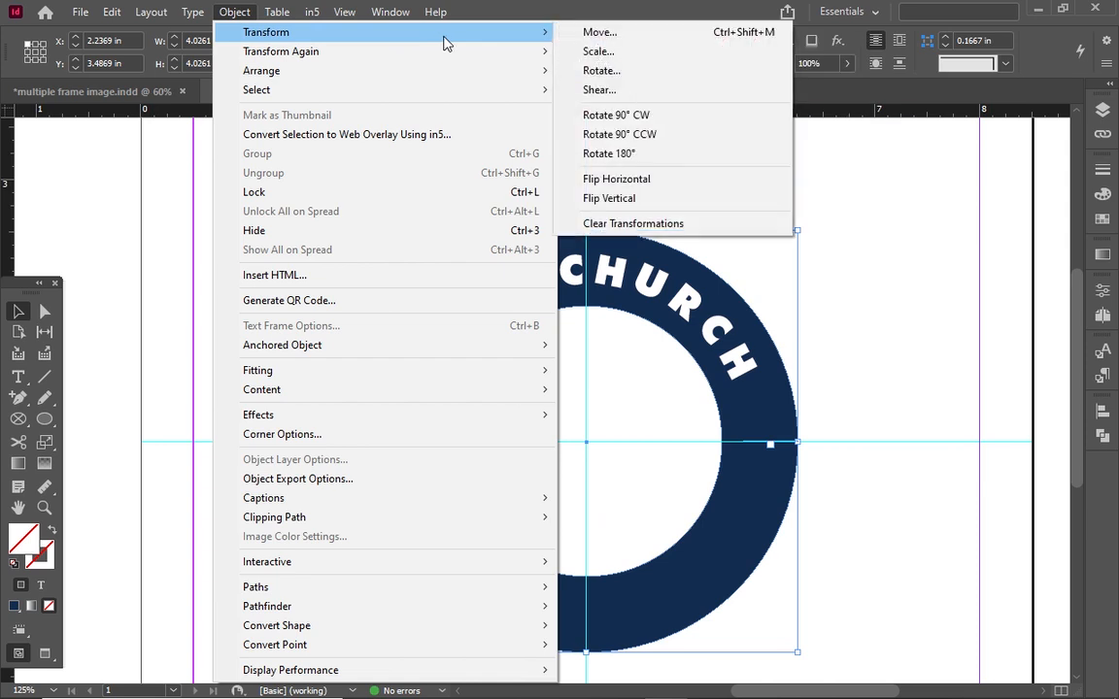
pyautogui.click(600, 153)
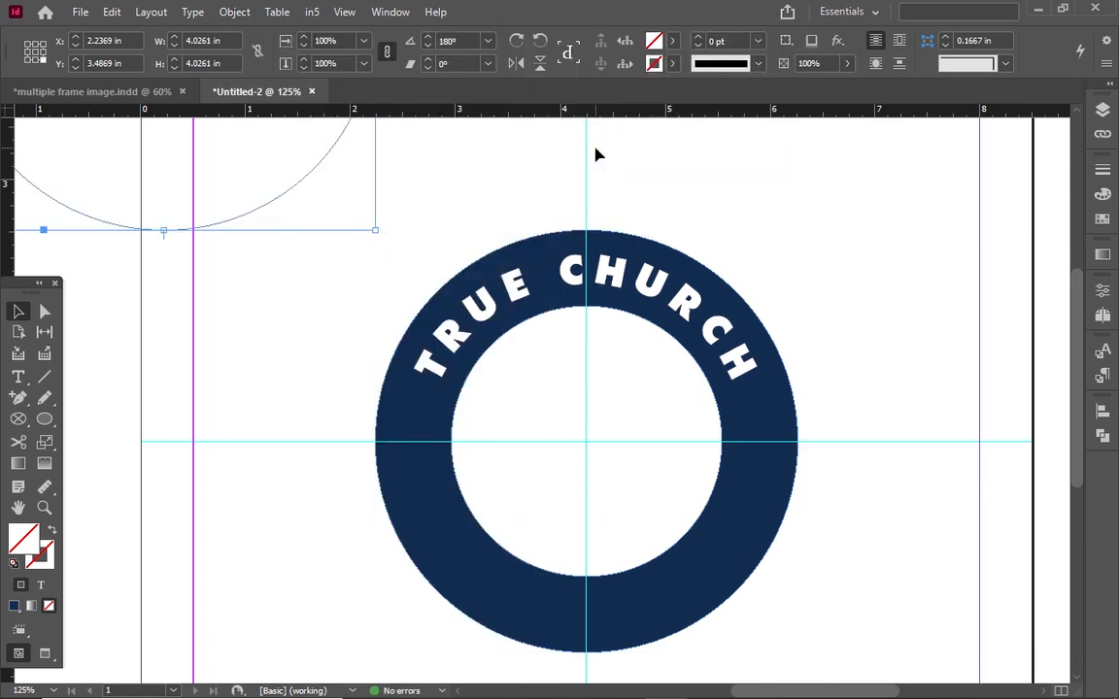
pyautogui.hotkey('ctrl', 'z')
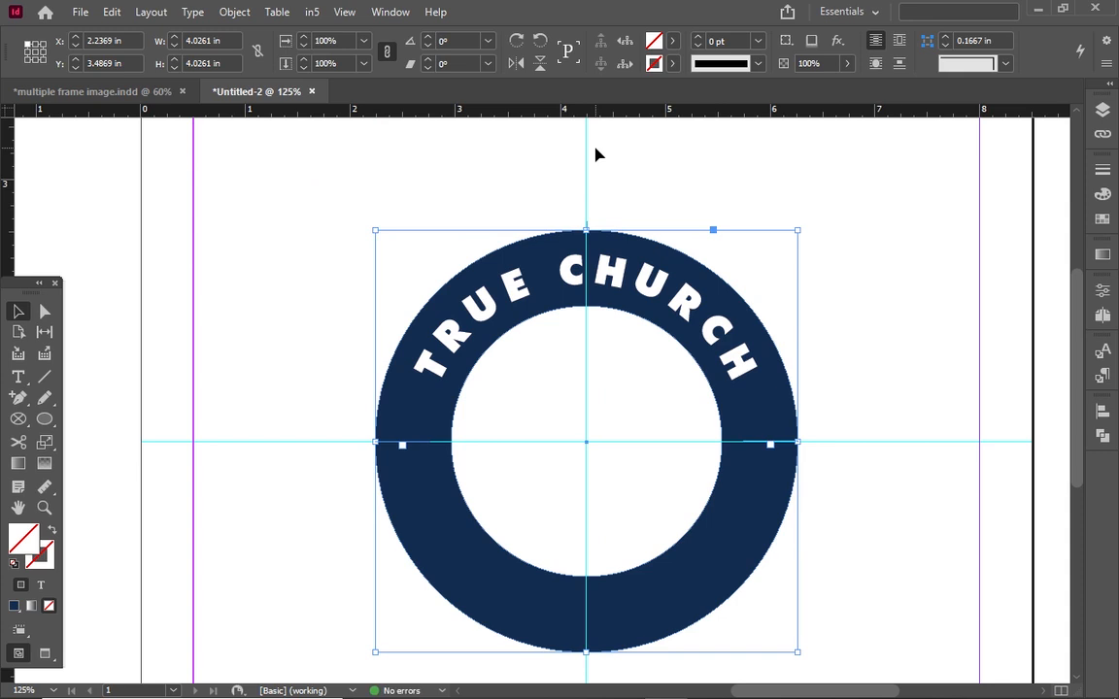
# Rotate the duplicated text circle about its centre to about -179.75°, placing its text upside down in the ring's lower half
pyautogui.click(802, 224)
pyautogui.moveTo(804, 229); pyautogui.dragTo(798, 228)
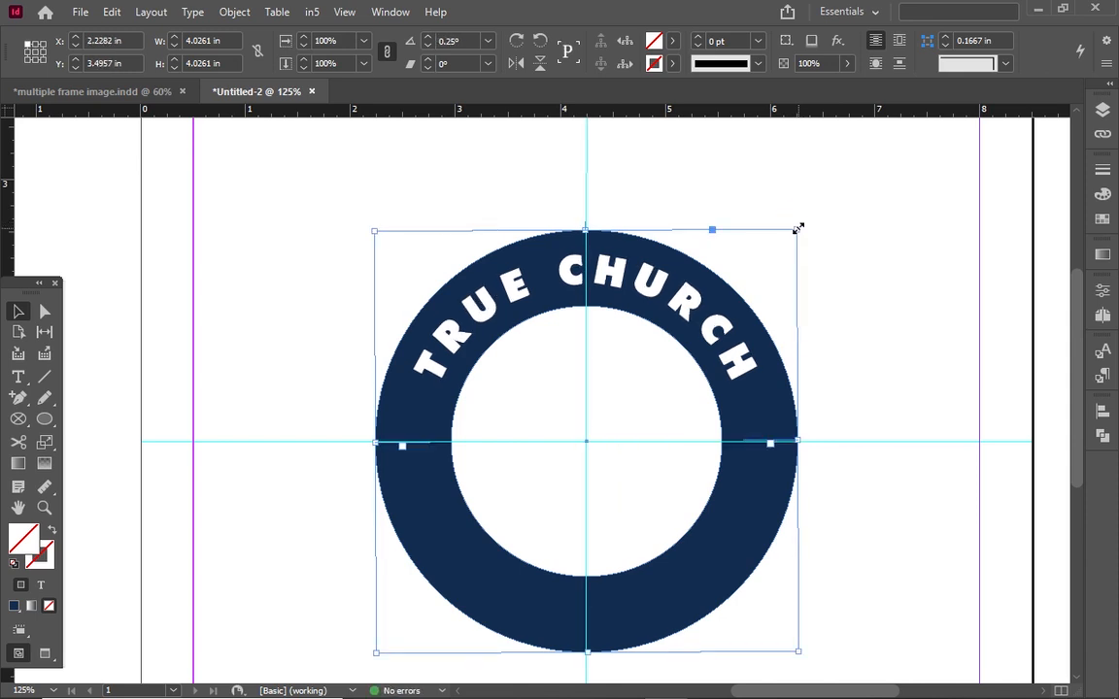
pyautogui.moveTo(805, 225); pyautogui.dragTo(506, 515)
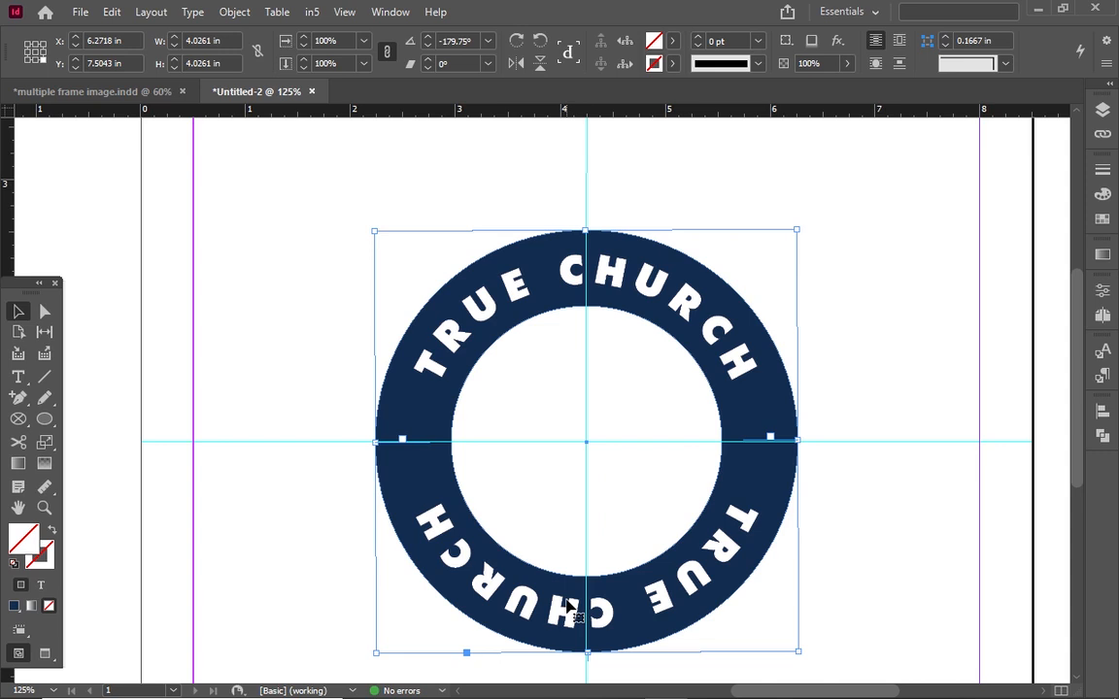
# Replace the upside-down TRUE CHURCH text in the ring's lower half with INTERNATIONAL in capitals
pyautogui.press('t')
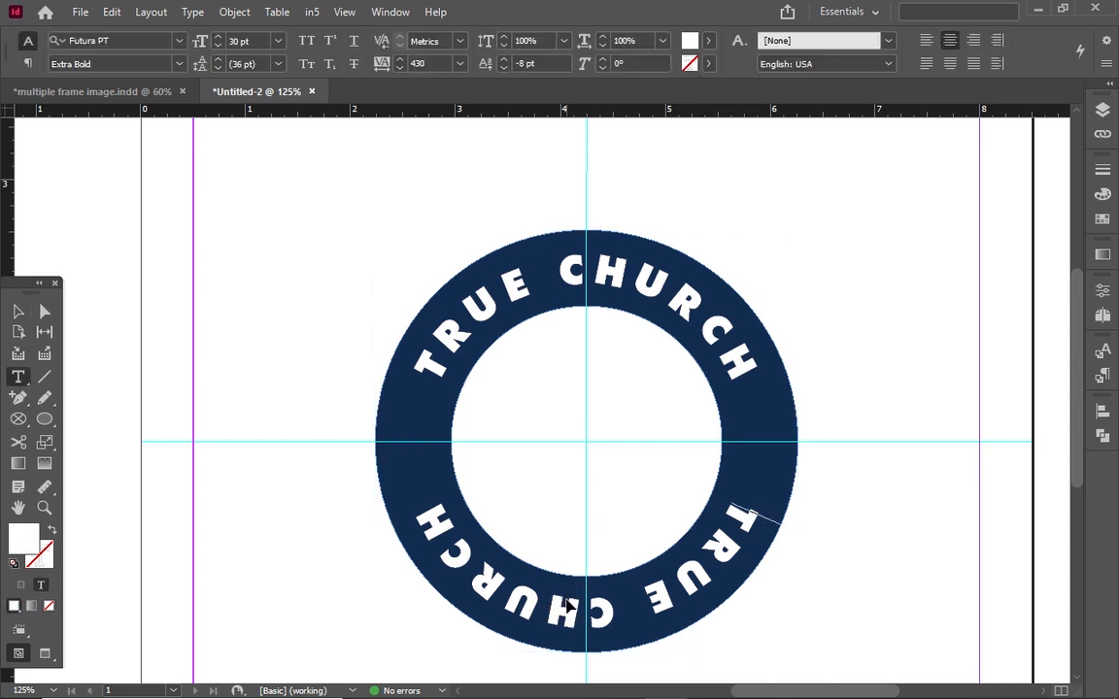
pyautogui.tripleClick(566, 597)
pyautogui.write('in')
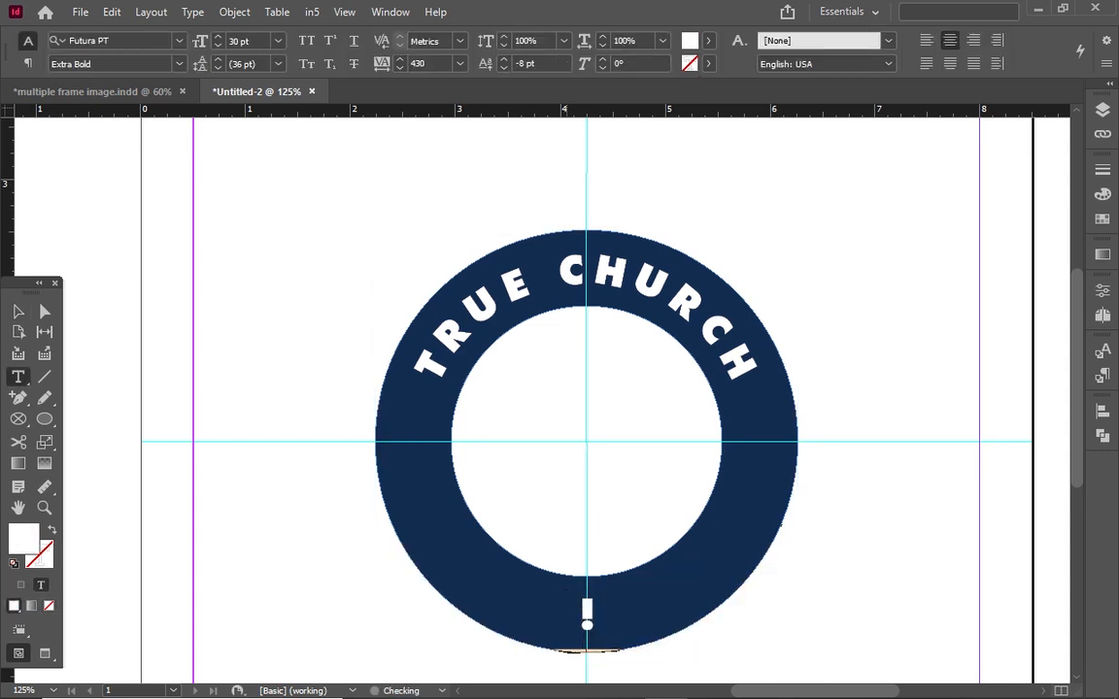
pyautogui.press('BackSpace')
pyautogui.press('BackSpace')
pyautogui.write('IN')
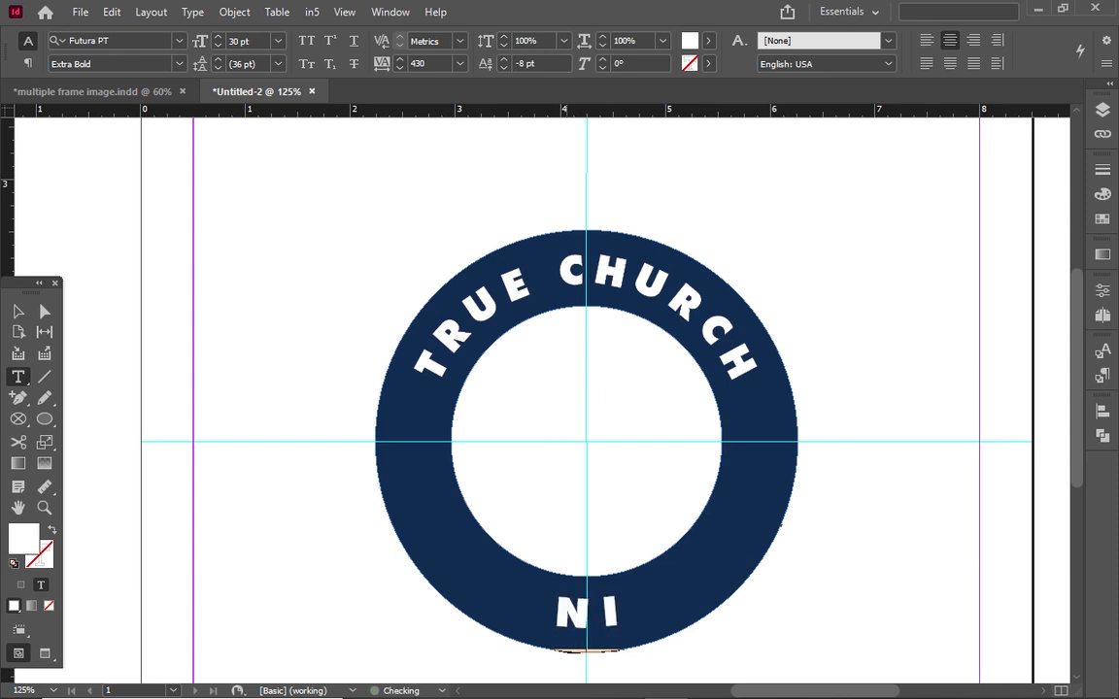
pyautogui.write('TER')
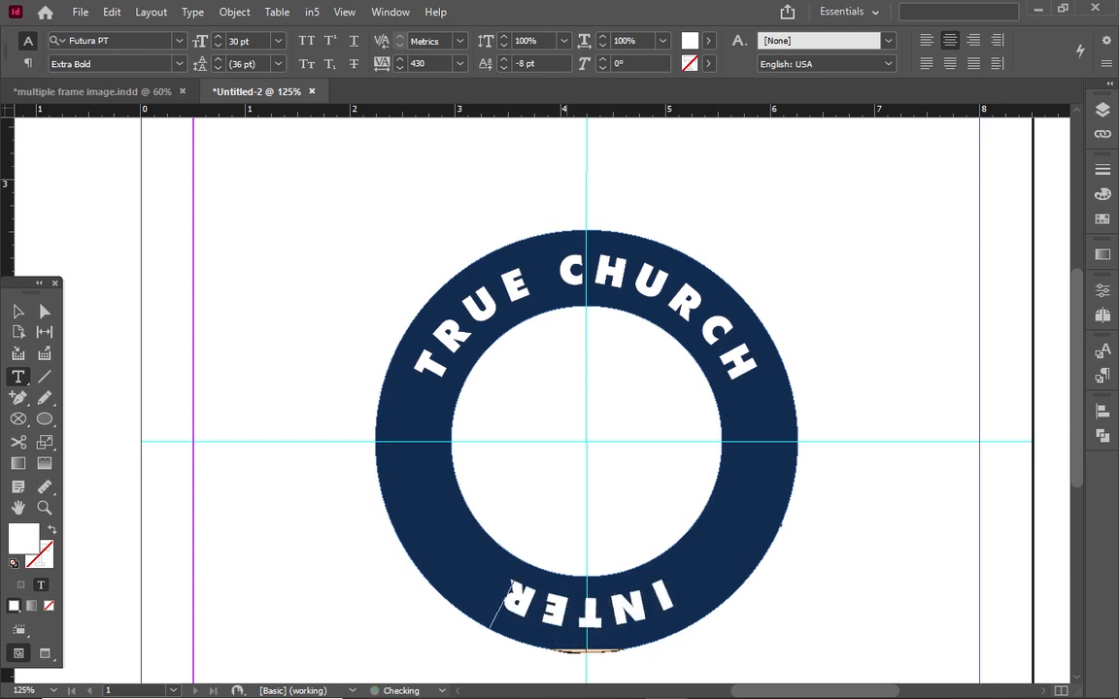
pyautogui.write('NA')
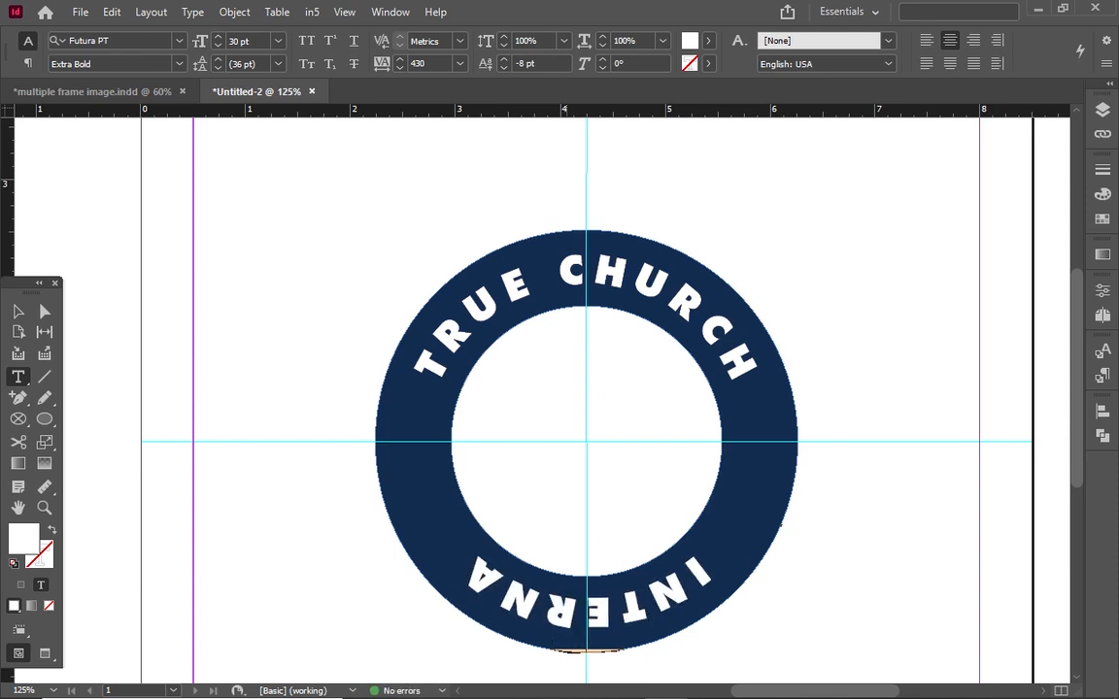
pyautogui.write('TIONA')
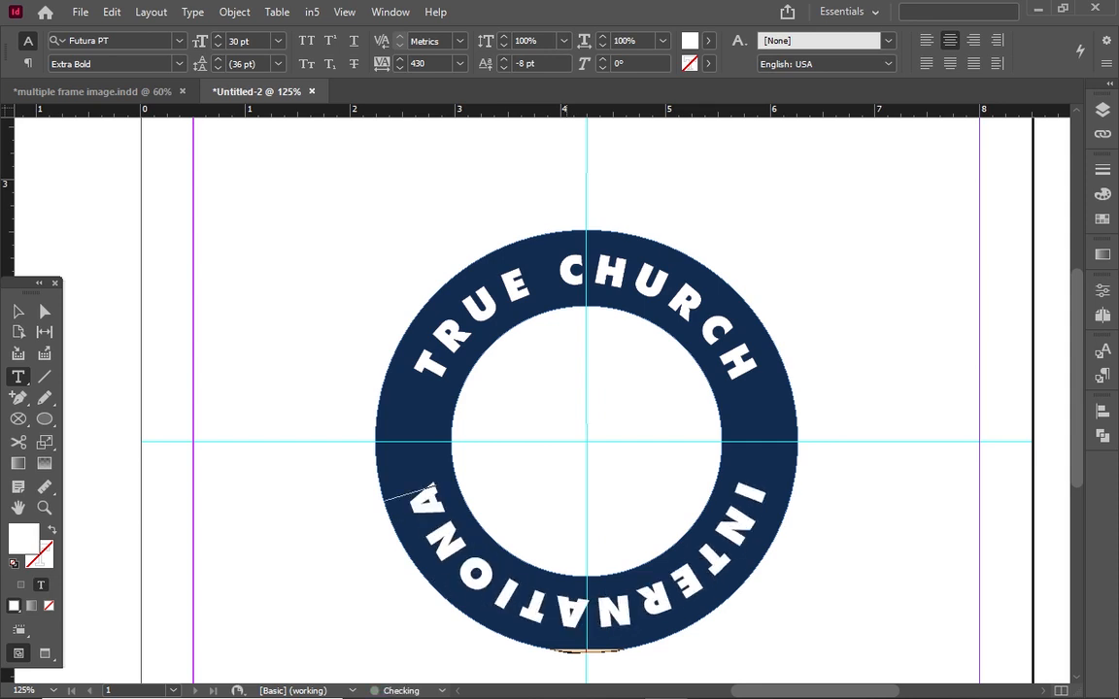
pyautogui.write('L')
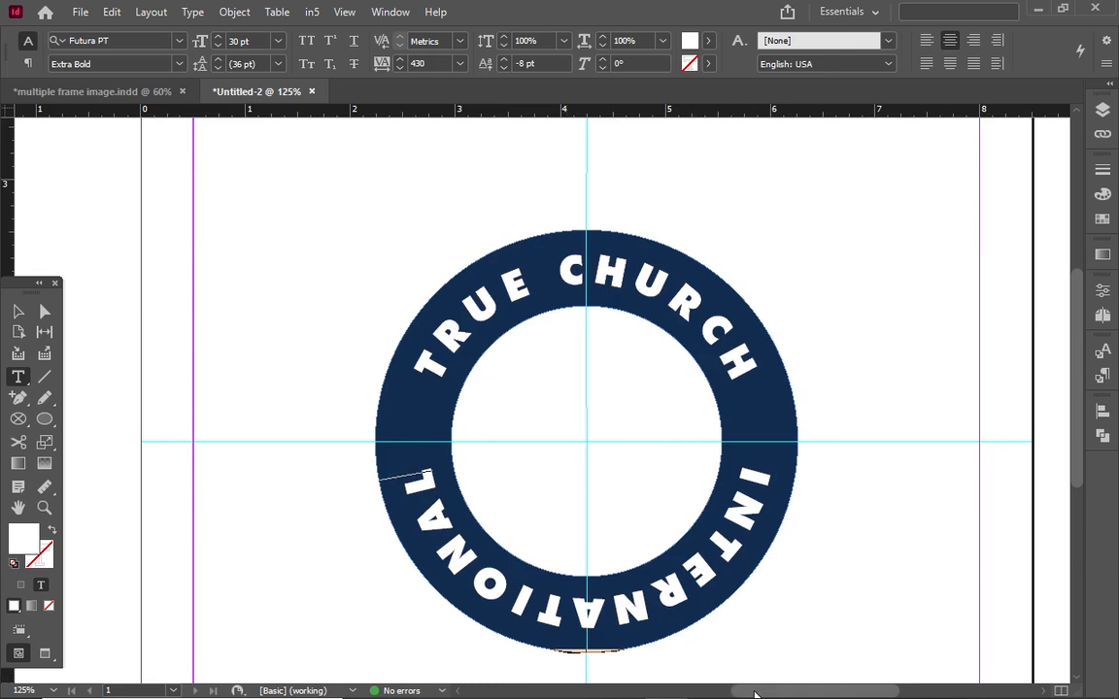
# Compare the ring with the reference logo, select the word INTERNATIONAL and open its Type on a Path options
pyautogui.moveTo(756, 693); pyautogui.dragTo(863, 694)
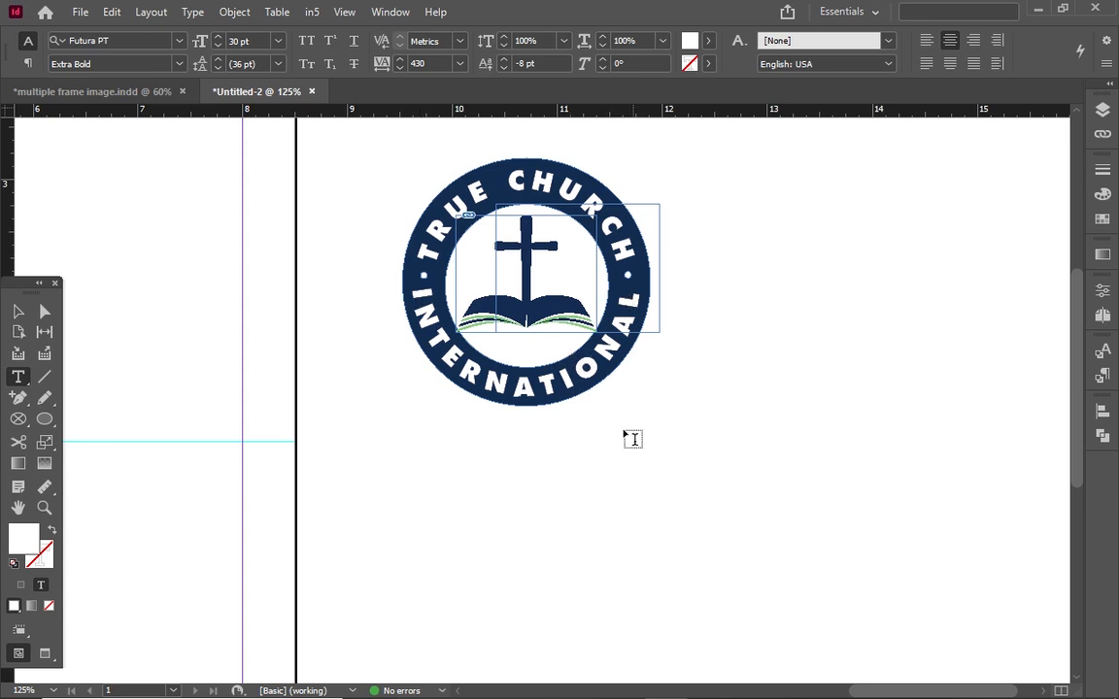
pyautogui.moveTo(855, 690); pyautogui.dragTo(775, 687)
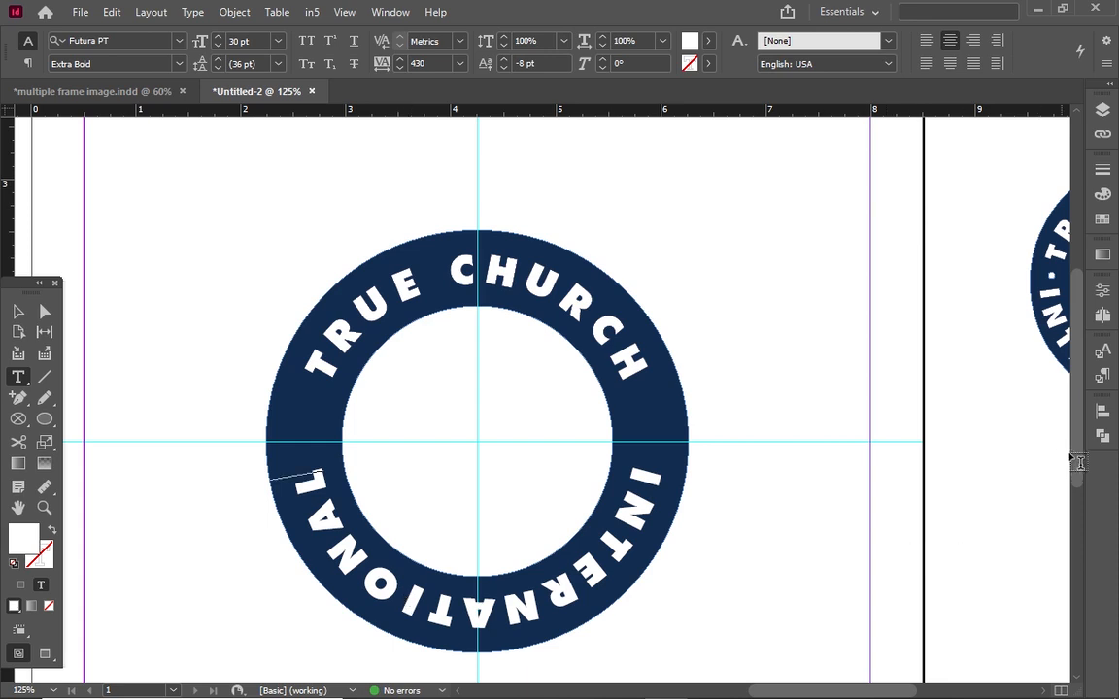
pyautogui.moveTo(1080, 454); pyautogui.dragTo(1085, 483)
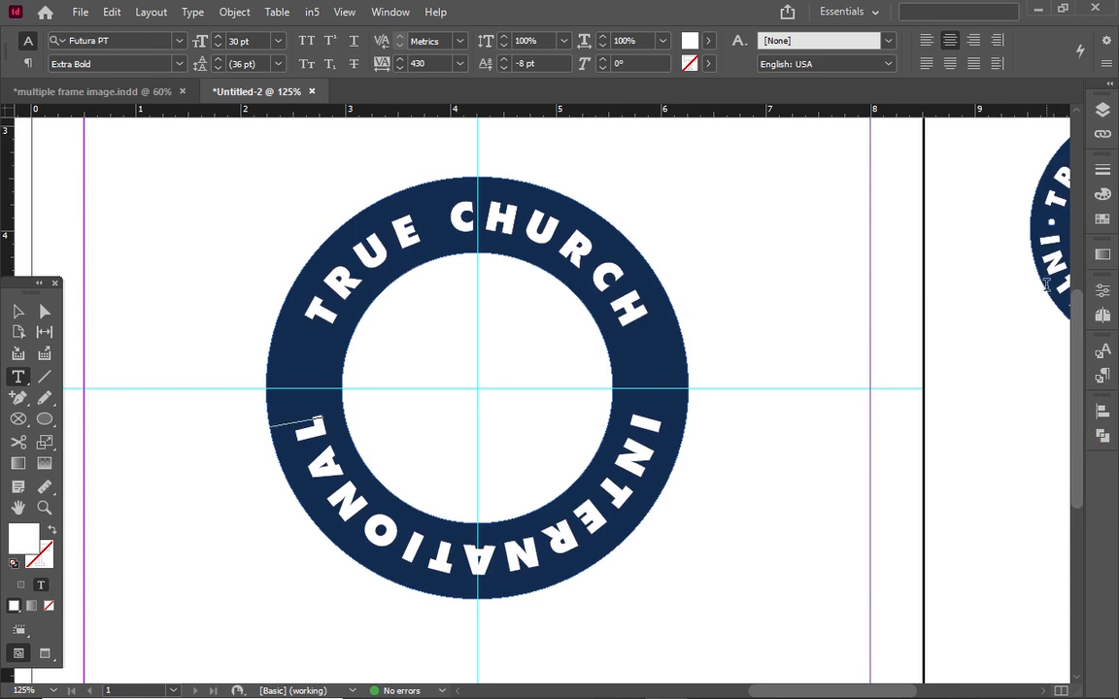
pyautogui.doubleClick(350, 515)
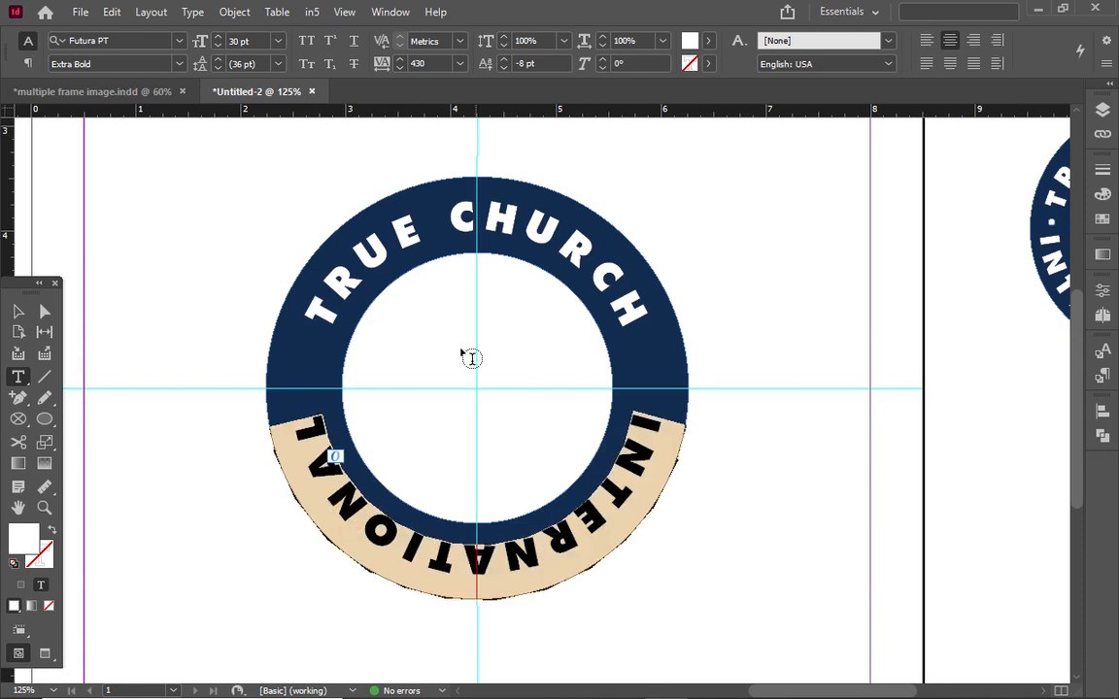
pyautogui.click(194, 11)
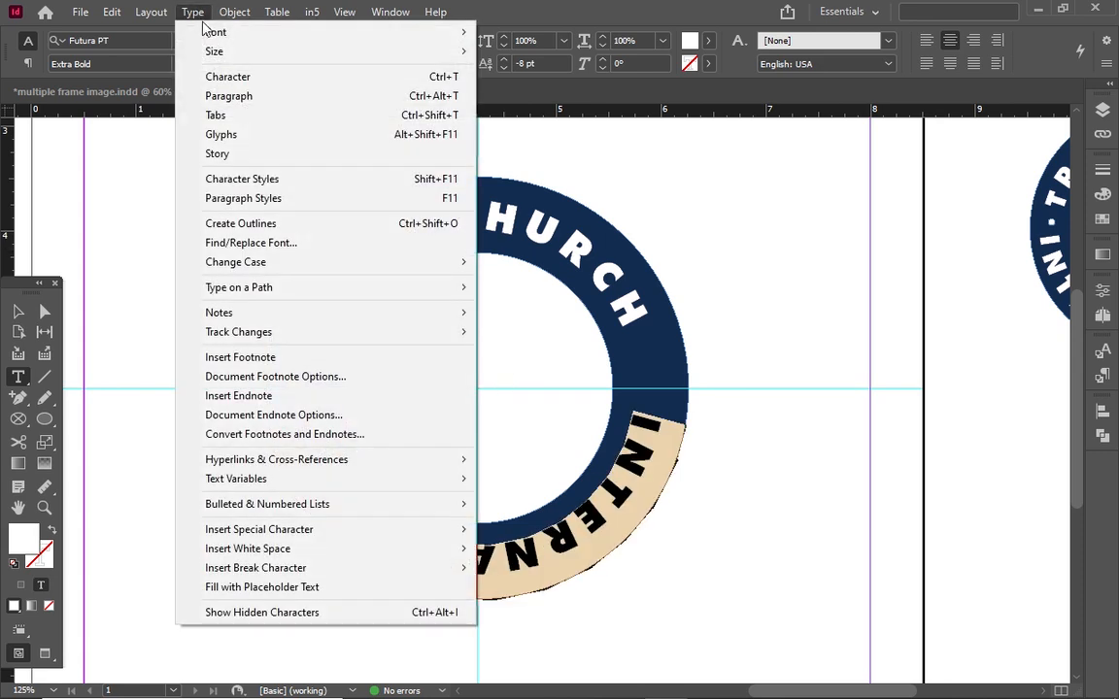
pyautogui.moveTo(296, 273)
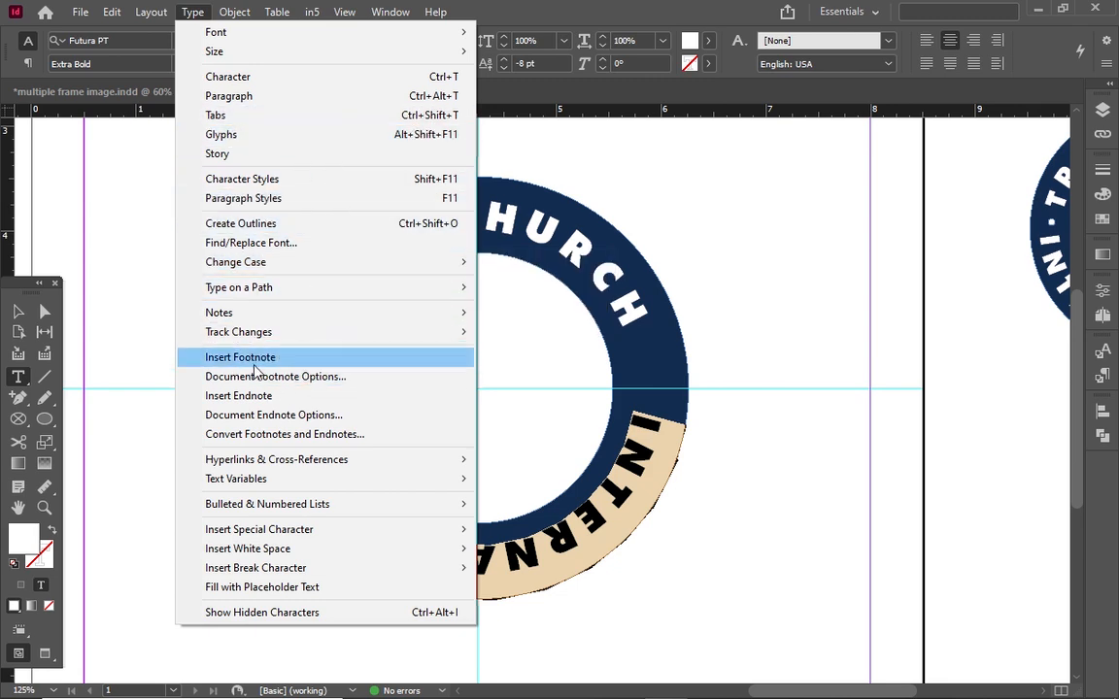
pyautogui.moveTo(372, 288)
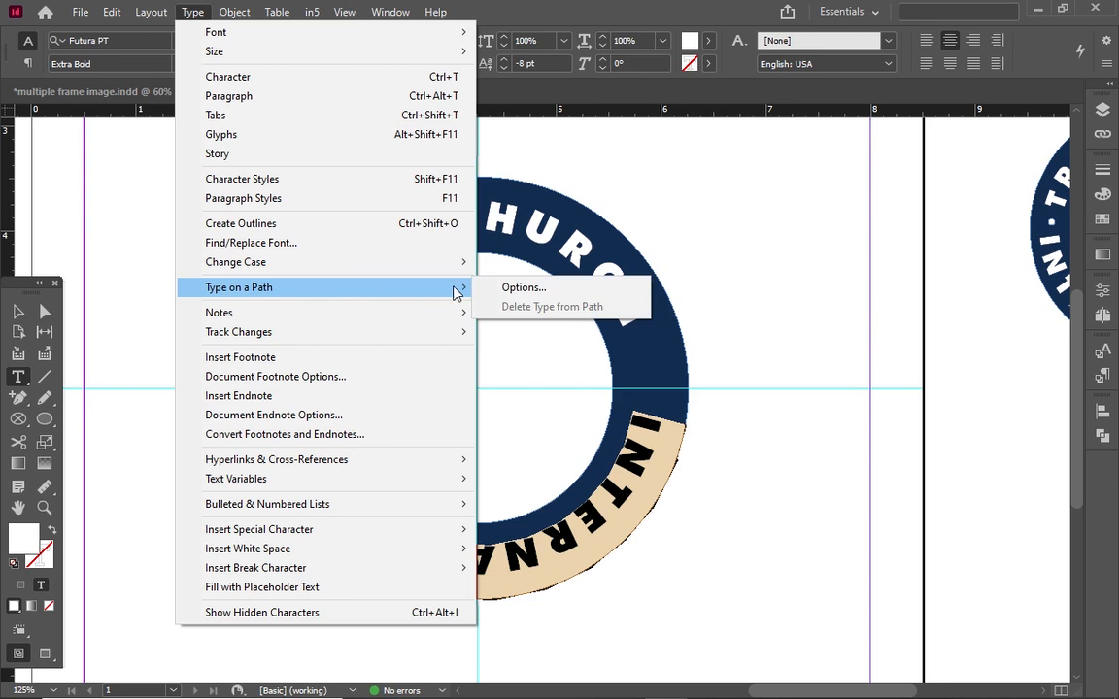
pyautogui.click(497, 289)
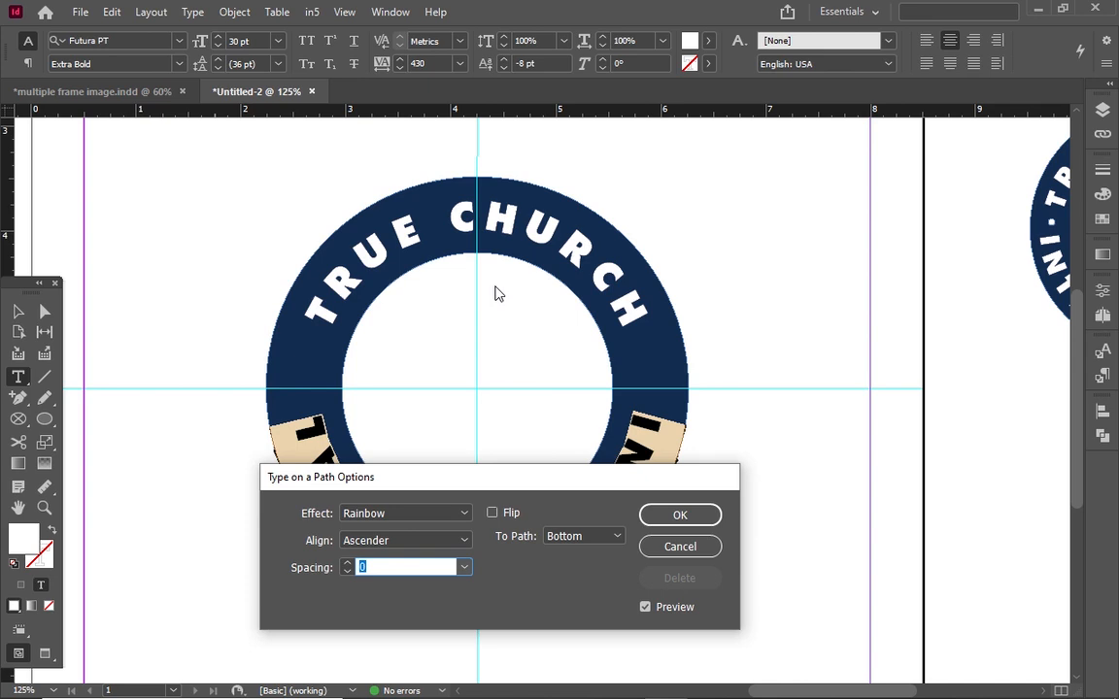
# Align INTERNATIONAL by its descender to the top of the path and flip it to the path's other side
pyautogui.click(459, 540)
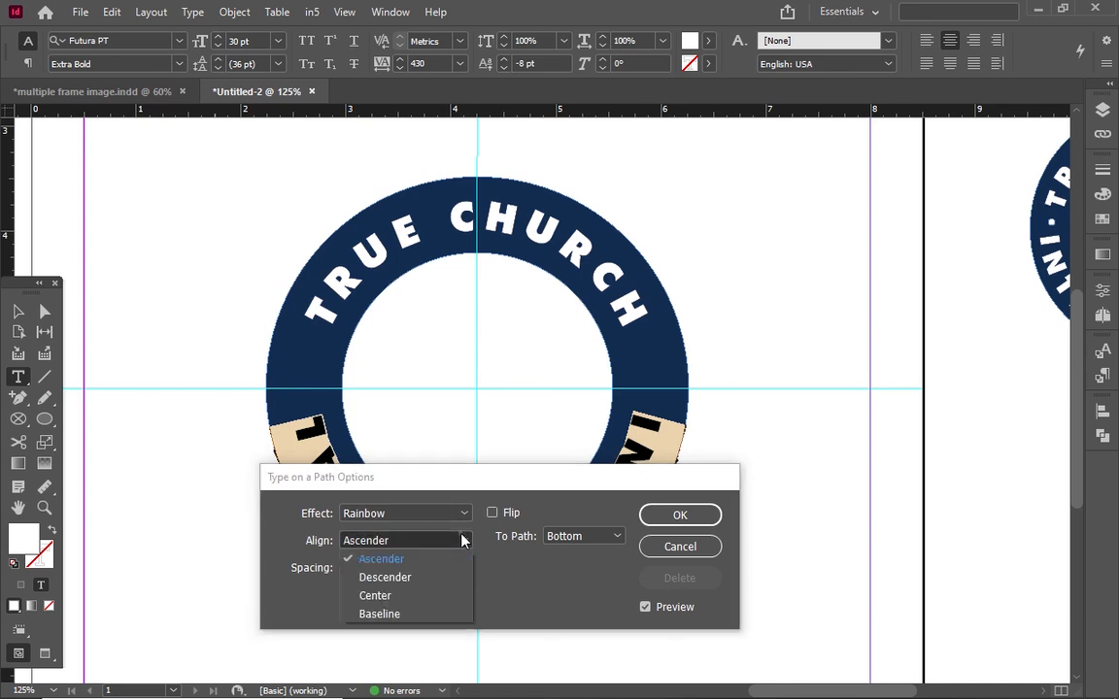
pyautogui.click(431, 577)
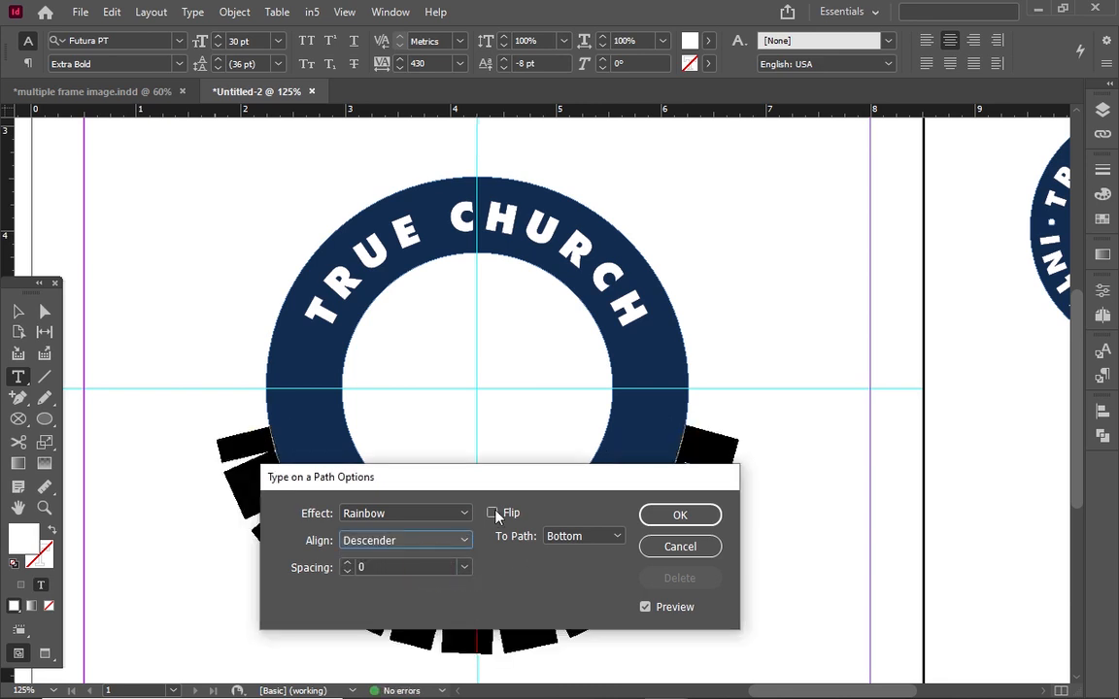
pyautogui.click(591, 540)
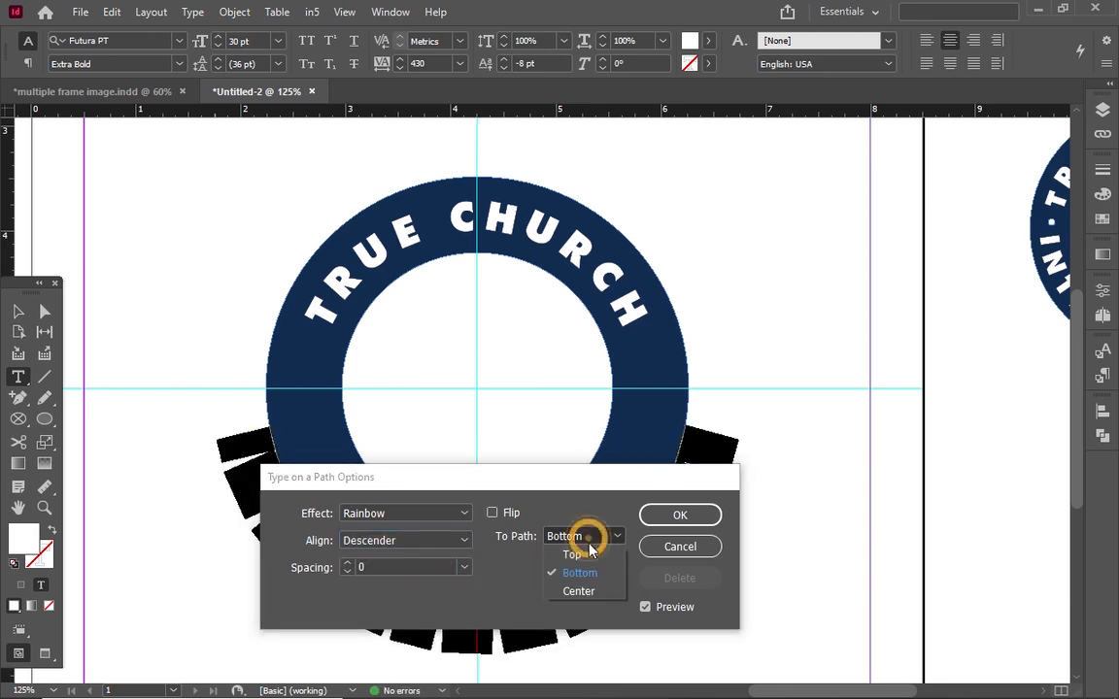
pyautogui.click(588, 558)
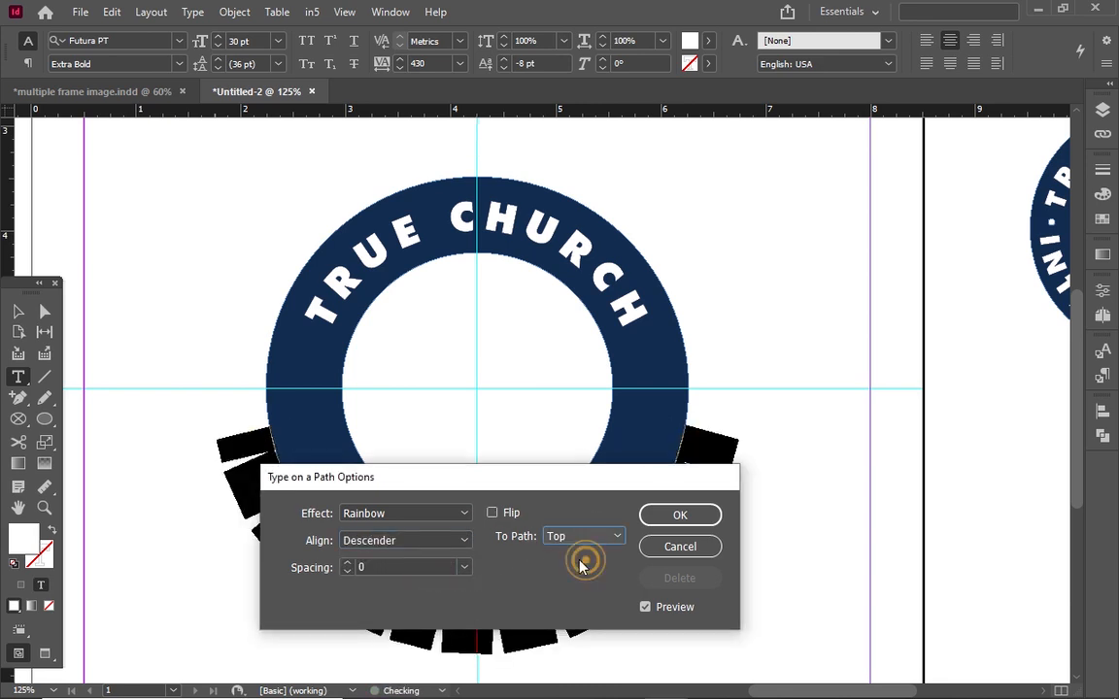
pyautogui.click(492, 514)
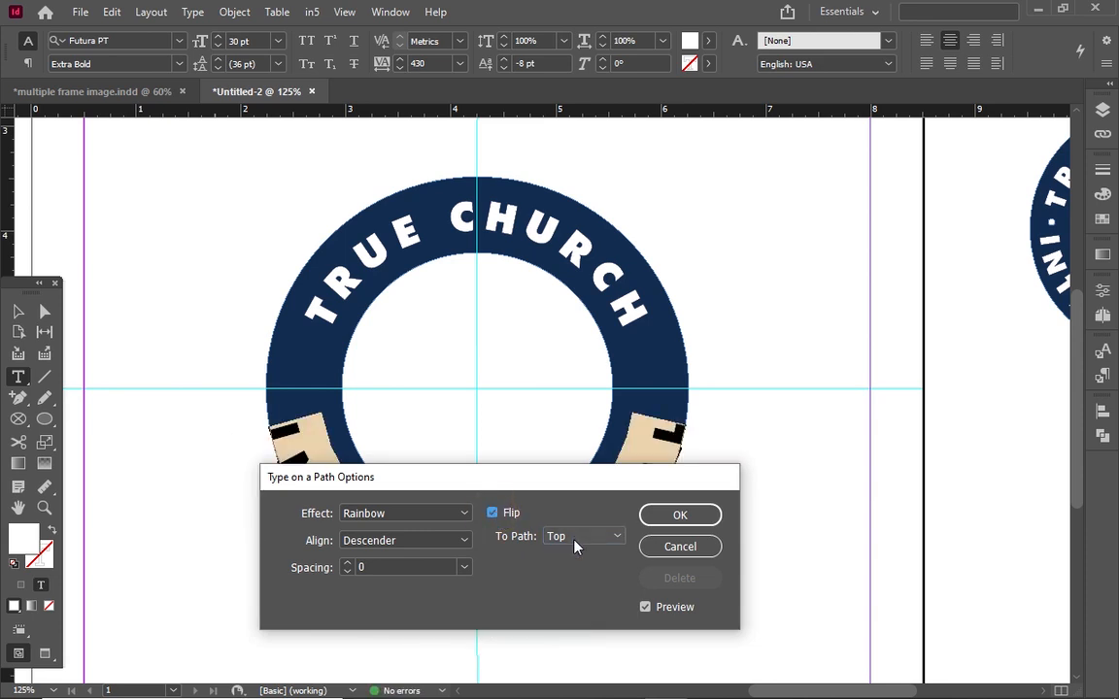
pyautogui.click(692, 515)
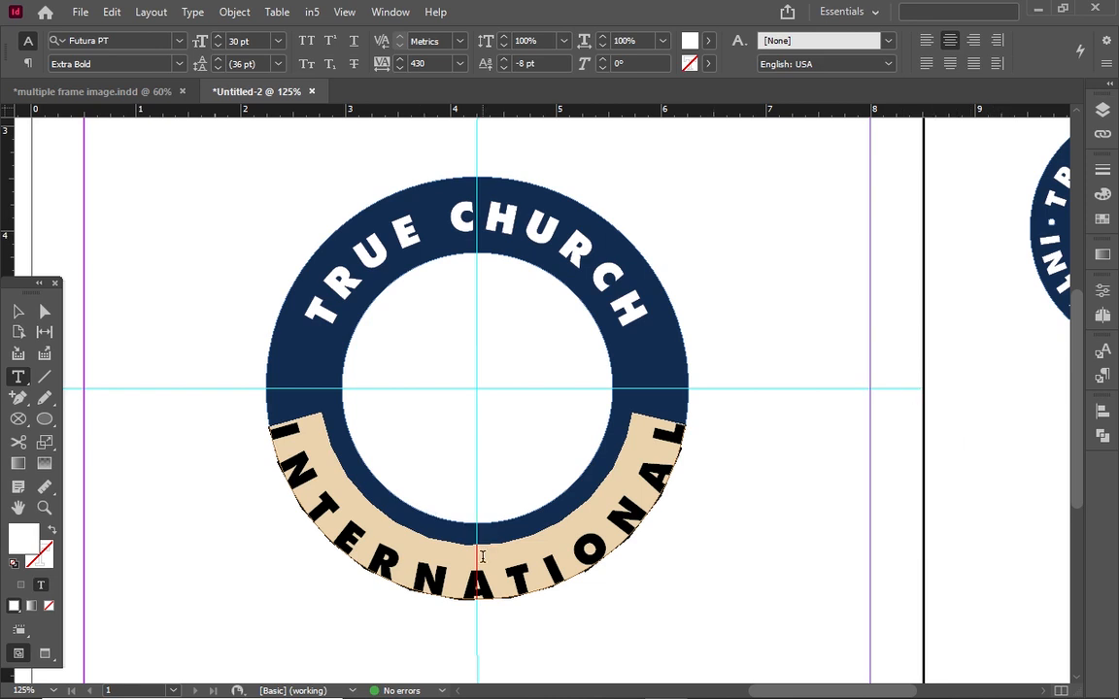
# Raise the baseline shift of INTERNATIONAL to 8 pt so the letters sit inside the navy ring
pyautogui.hotkey('alt', 'shift', 'Up')
pyautogui.hotkey('alt', 'shift', 'Up')
pyautogui.hotkey('alt', 'shift', 'Up')
pyautogui.hotkey('alt', 'shift', 'Up')
pyautogui.hotkey('alt', 'shift', 'Up')
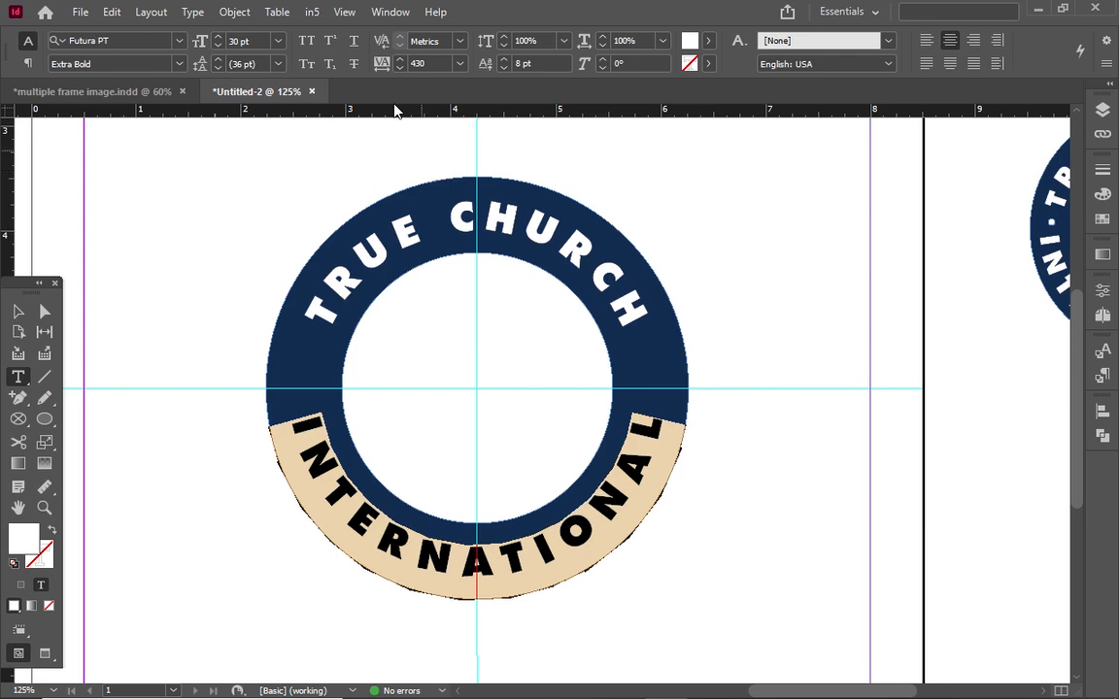
# Increase the tracking of INTERNATIONAL to 530, deselect the text and check the artwork in Preview mode
pyautogui.click(400, 59)
pyautogui.click(400, 60)
pyautogui.click(400, 59)
pyautogui.click(400, 59)
pyautogui.click(400, 59)
pyautogui.click(401, 59)
pyautogui.click(401, 59)
pyautogui.click(400, 59)
pyautogui.click(401, 59)
pyautogui.click(400, 59)
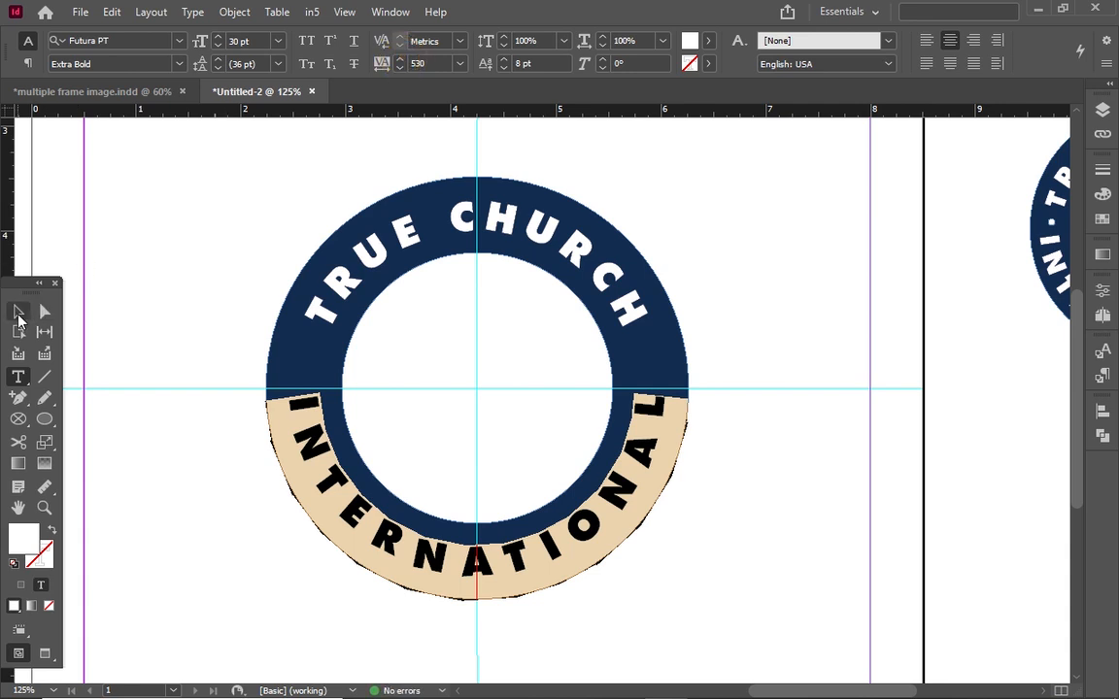
pyautogui.click(204, 317)
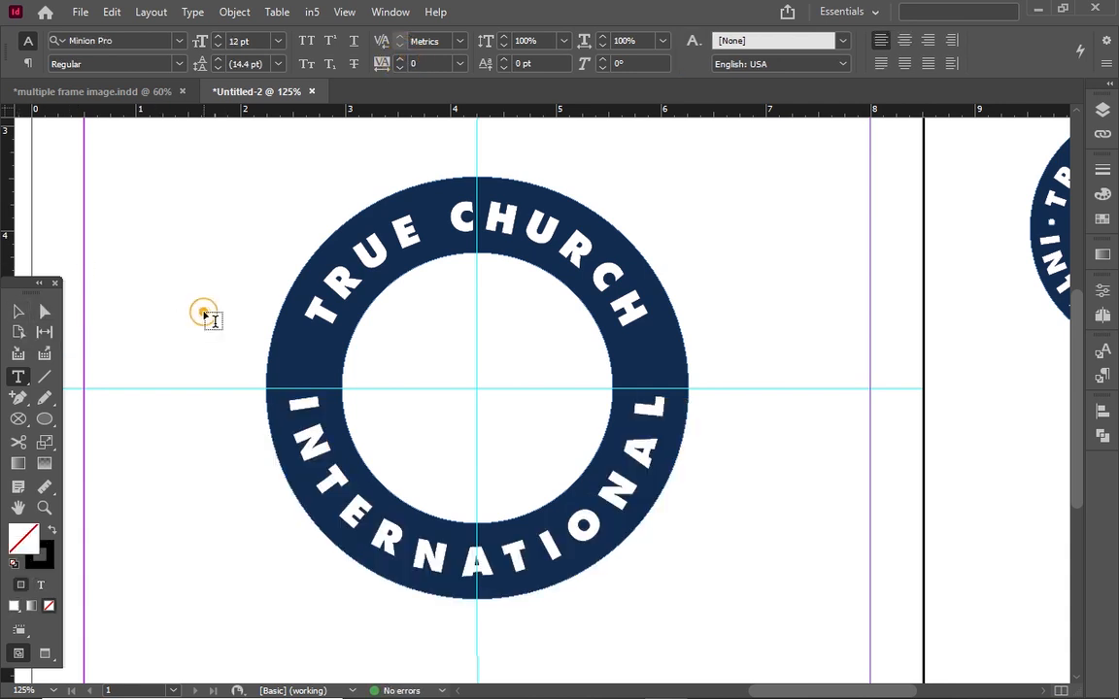
pyautogui.press('w')
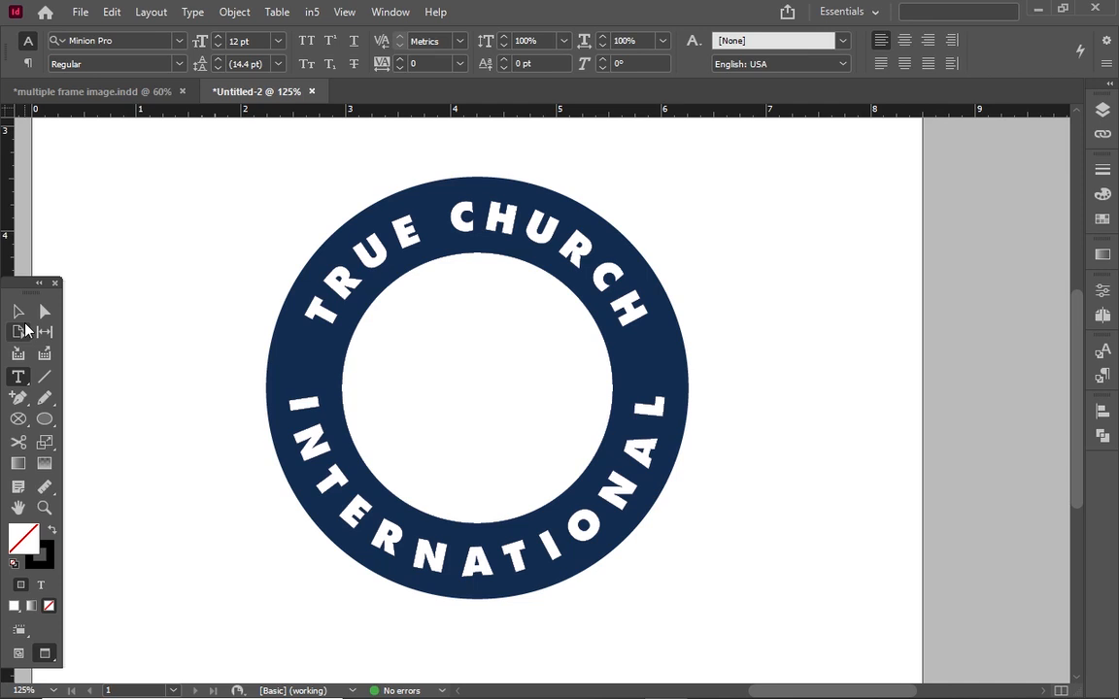
pyautogui.press('w')
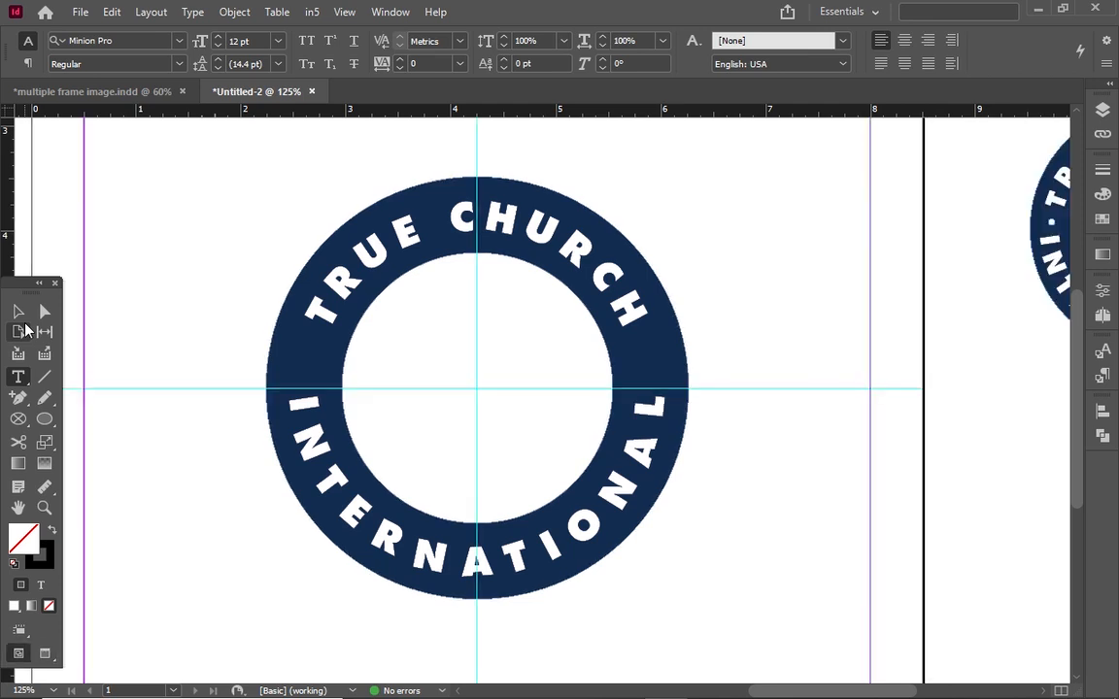
# Draw a circle about 0.11 in wide between the T of TRUE and the I of INTERNATIONAL, and nudge it to mid-ring
pyautogui.click(48, 423)
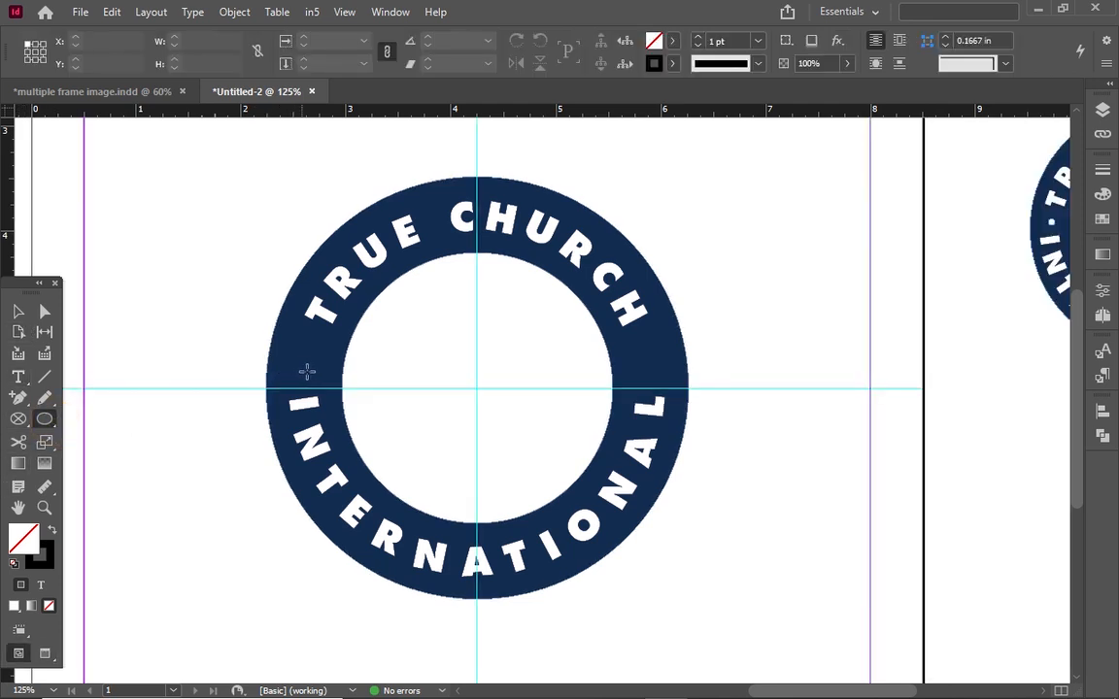
pyautogui.moveTo(305, 355); pyautogui.dragTo(307, 357)
pyautogui.moveTo(306, 360); pyautogui.dragTo(318, 376)
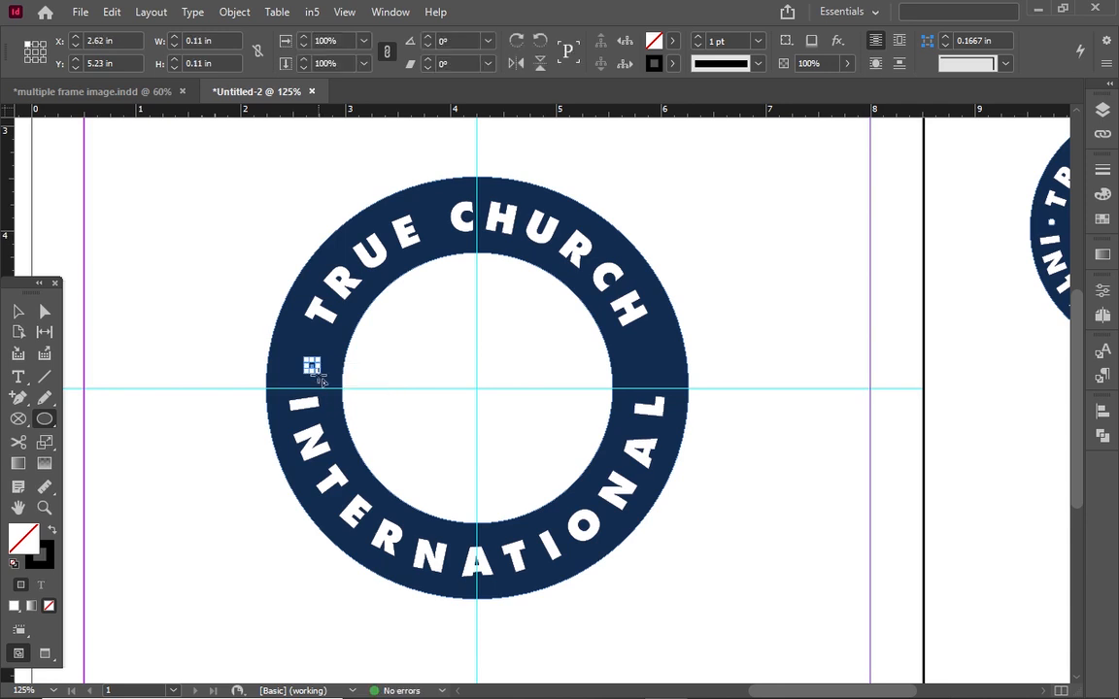
pyautogui.press('Left')
pyautogui.press('Left')
pyautogui.press('Left')
pyautogui.press('Left')
pyautogui.press('Left')
pyautogui.press('Left')
pyautogui.press('Right')
pyautogui.press('Right')
# Swap the small circle's stroke and fill, and set its fill to [Paper]
pyautogui.hotkey('shift', 'x')
pyautogui.click(669, 41)
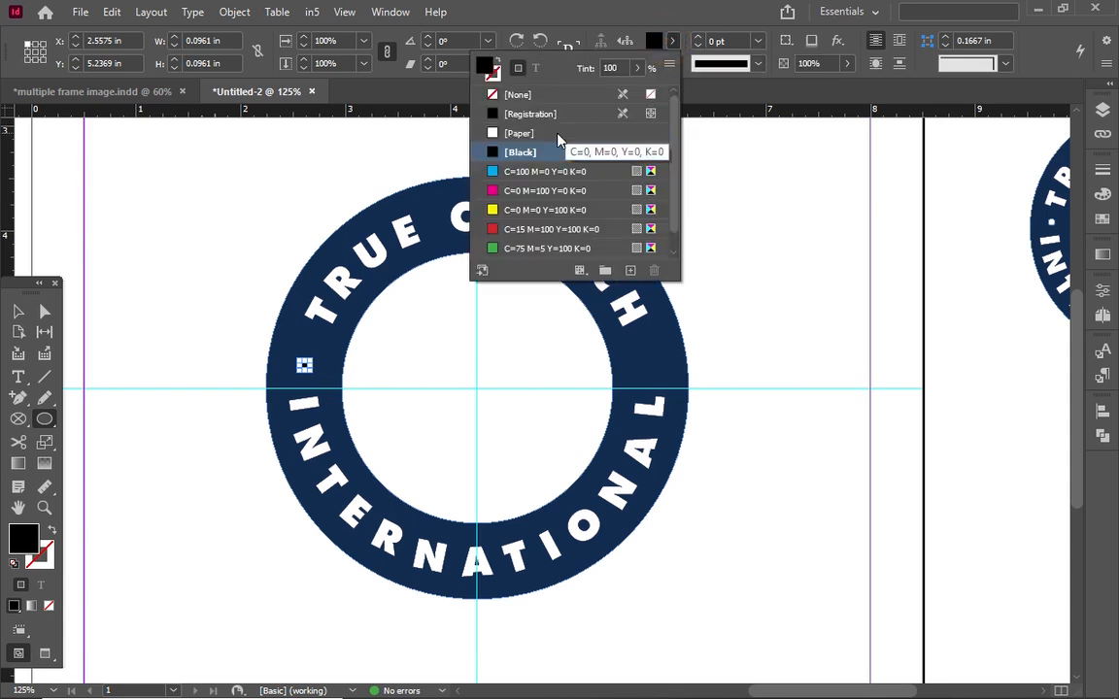
pyautogui.click(562, 133)
# Duplicate the white dot horizontally to X about 5.78 in, between the H of CHURCH and the L of INTERNATIONAL
pyautogui.click(17, 311)
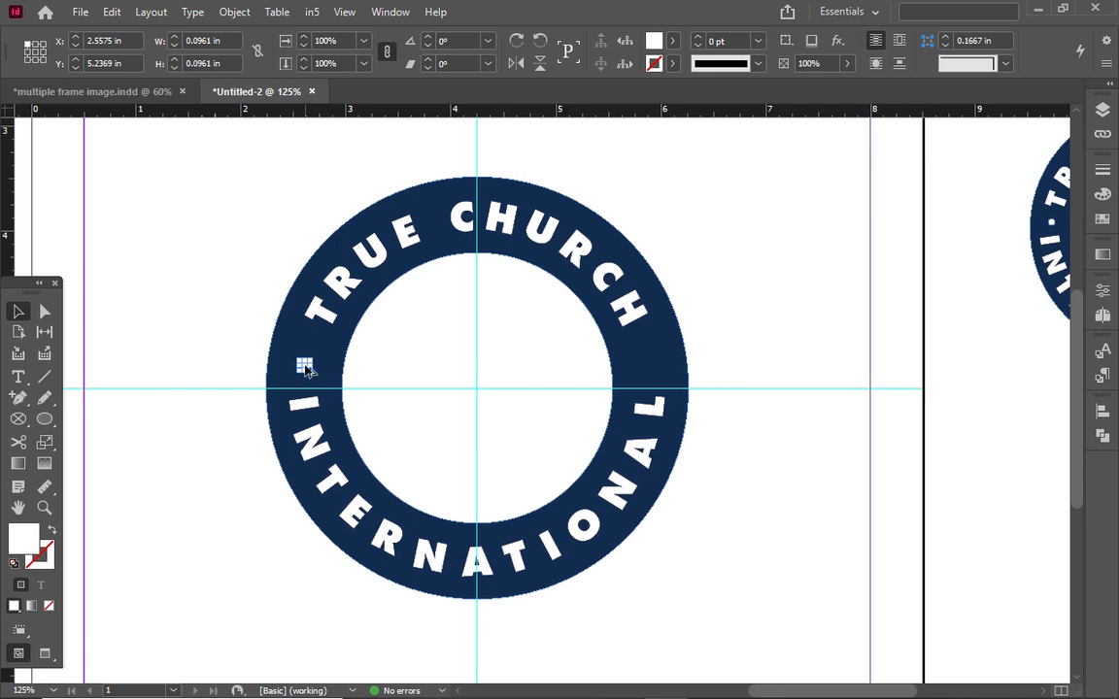
pyautogui.moveTo(304, 367)
pyautogui.mouseDown()
pyautogui.moveTo(626, 369)
pyautogui.moveTo(645, 378)
pyautogui.mouseUp()
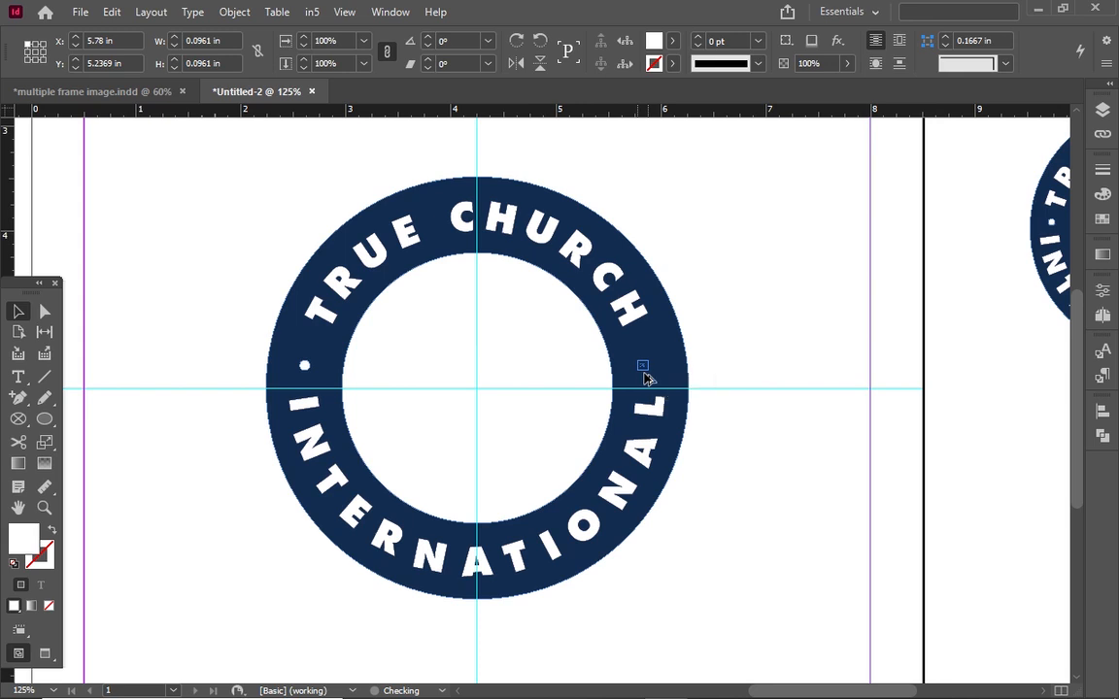
pyautogui.click(787, 408)
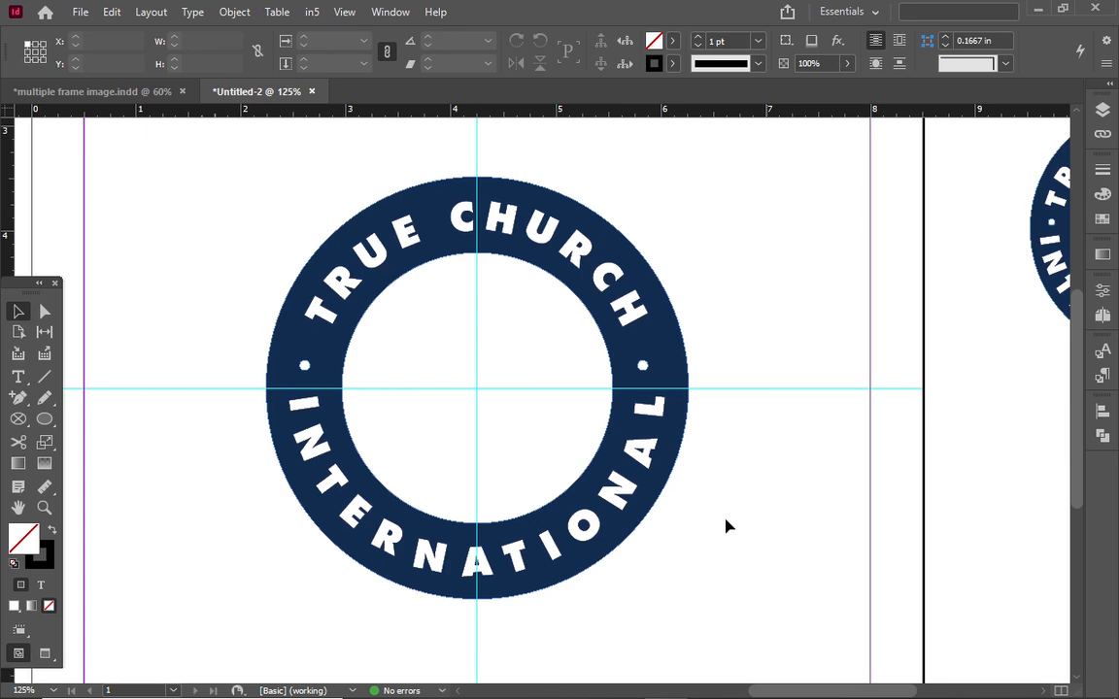
# Place the Asset 1 image from the LOGO DESIGN 1x folder inside the ring, about 2 in wide and 1.66 in high
pyautogui.click(77, 12)
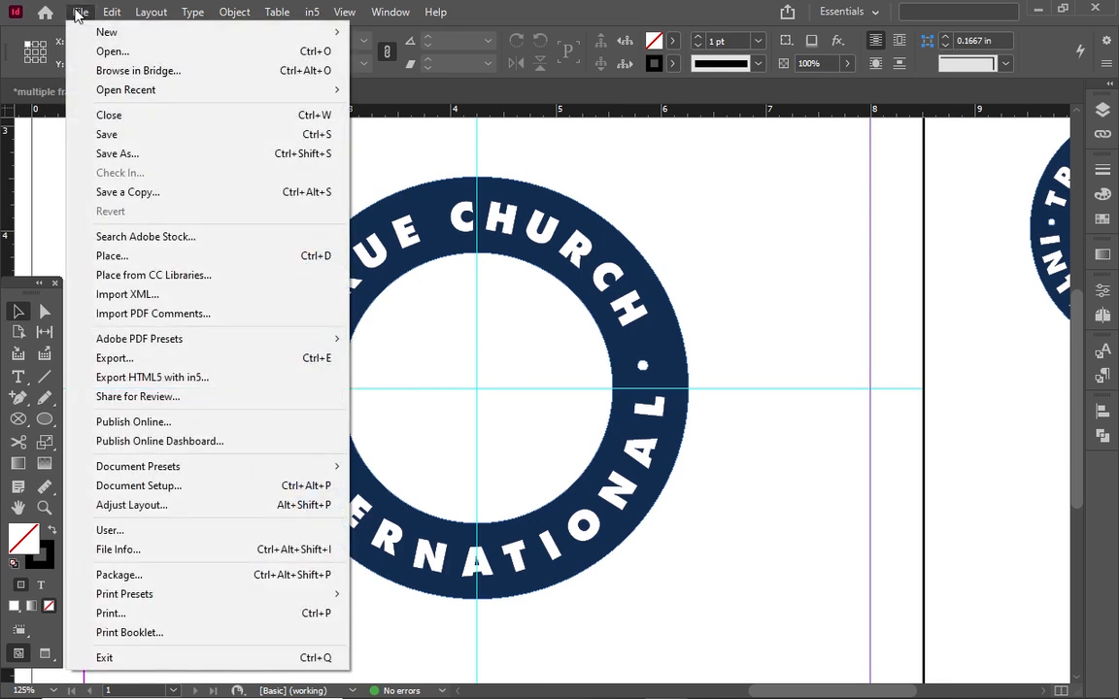
pyautogui.click(141, 255)
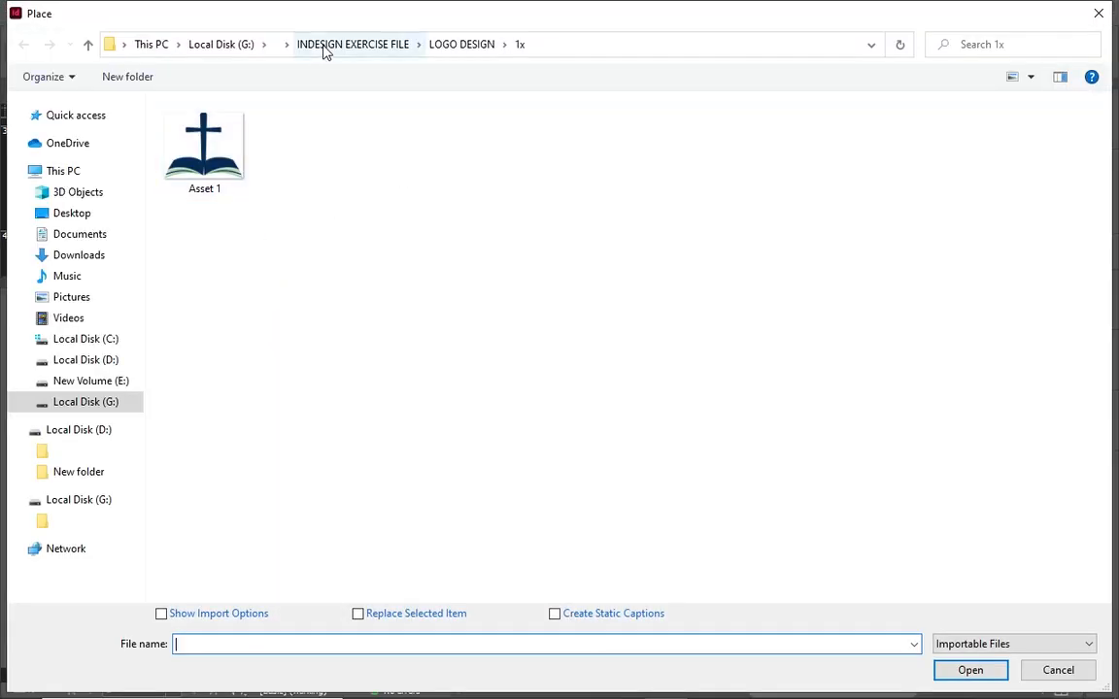
pyautogui.click(326, 47)
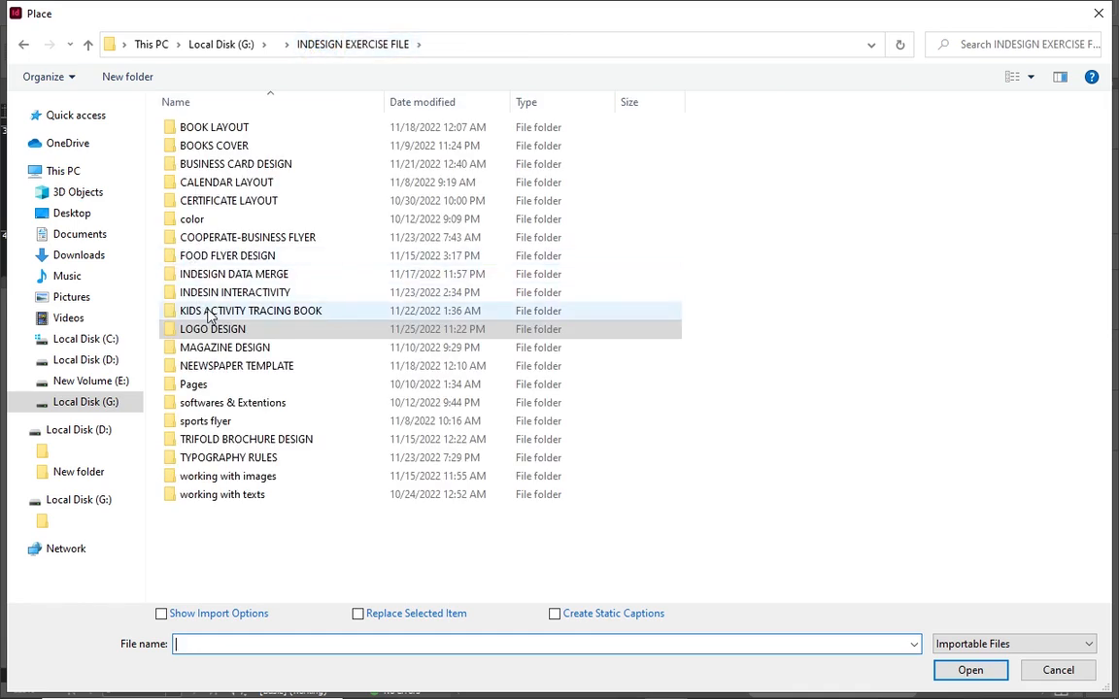
pyautogui.doubleClick(218, 329)
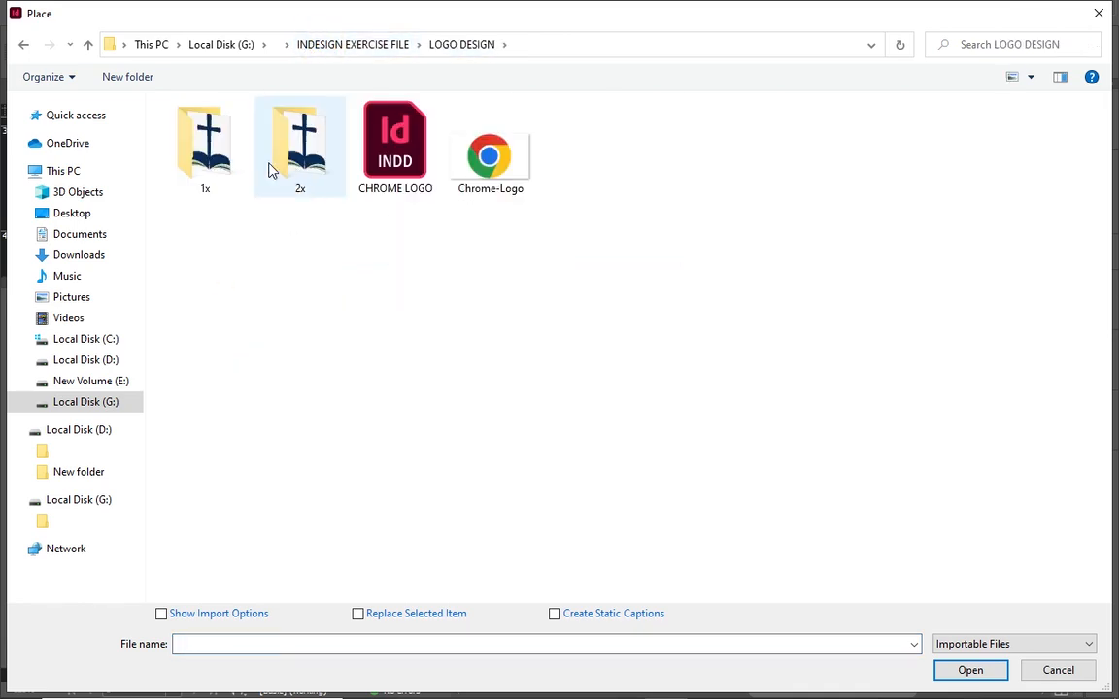
pyautogui.doubleClick(199, 141)
pyautogui.click(208, 176)
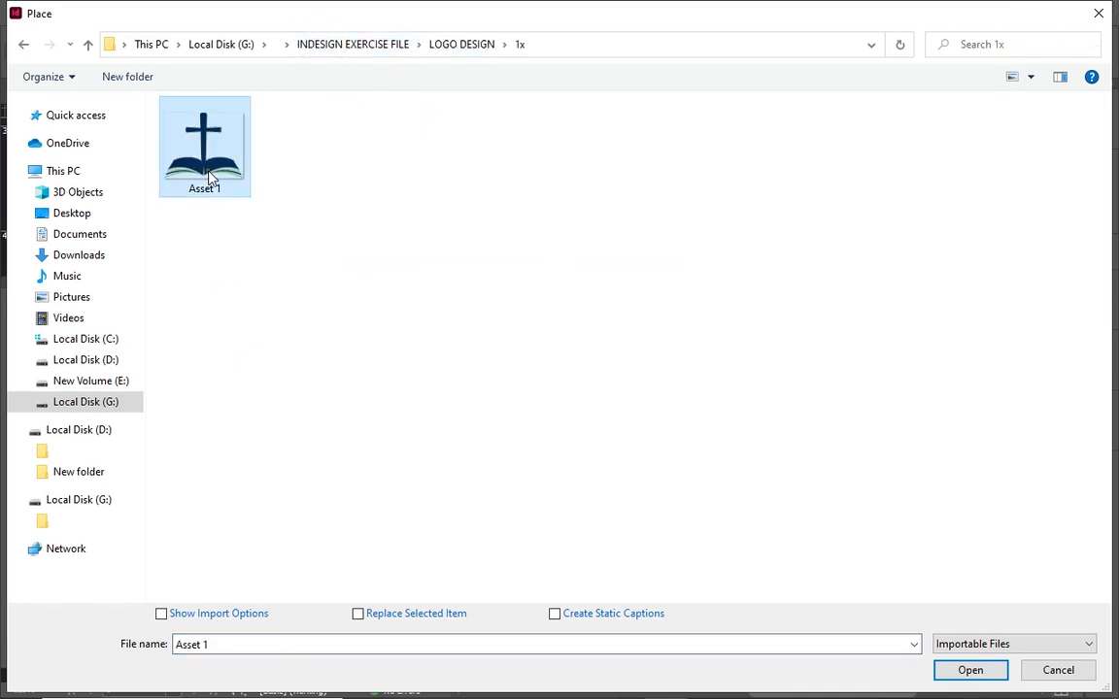
pyautogui.click(966, 670)
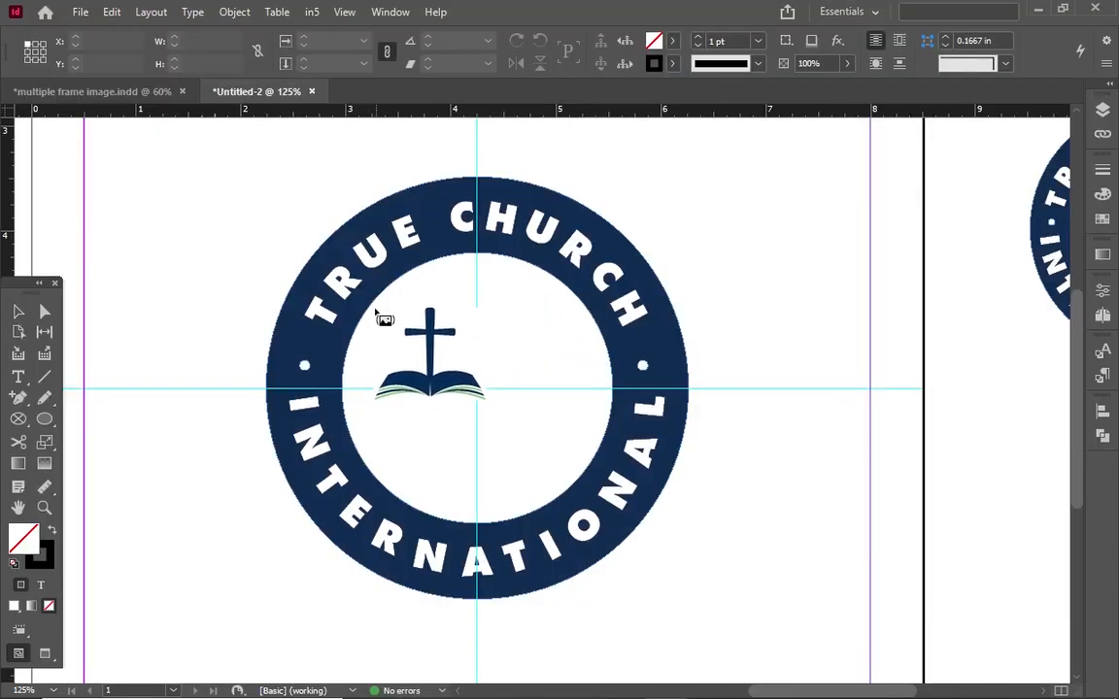
pyautogui.moveTo(373, 308); pyautogui.dragTo(582, 467)
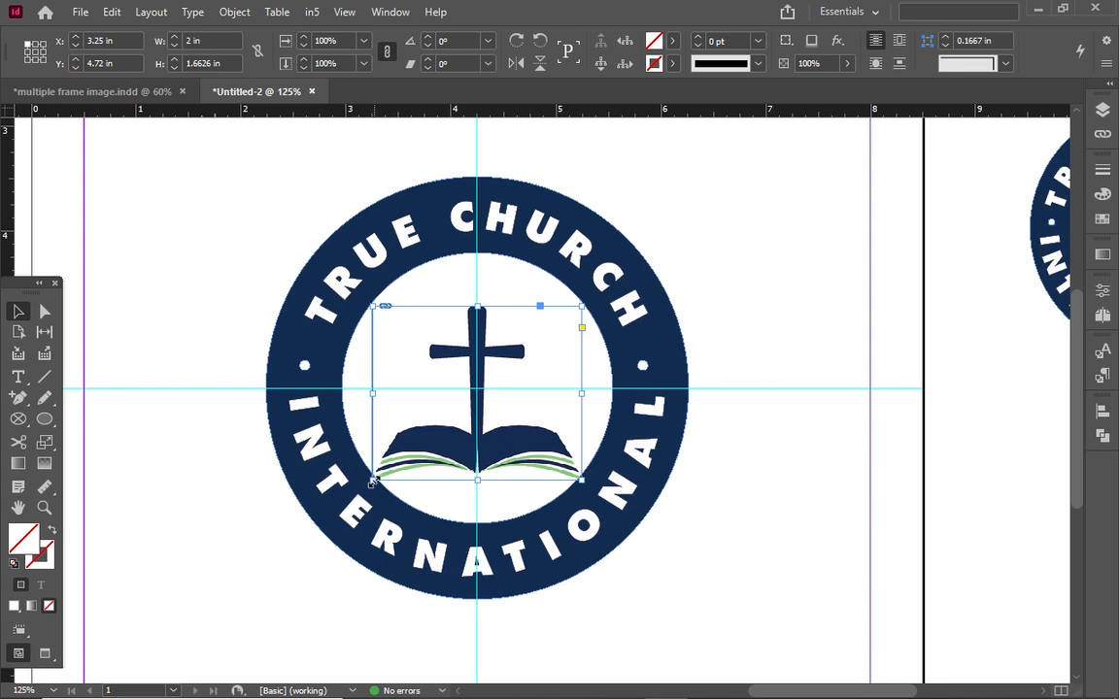
# Enlarge the image frame about its centre to about 2.47 by 2.06 in, deselect it and check the artwork in Preview mode
pyautogui.moveTo(372, 480); pyautogui.dragTo(348, 502)
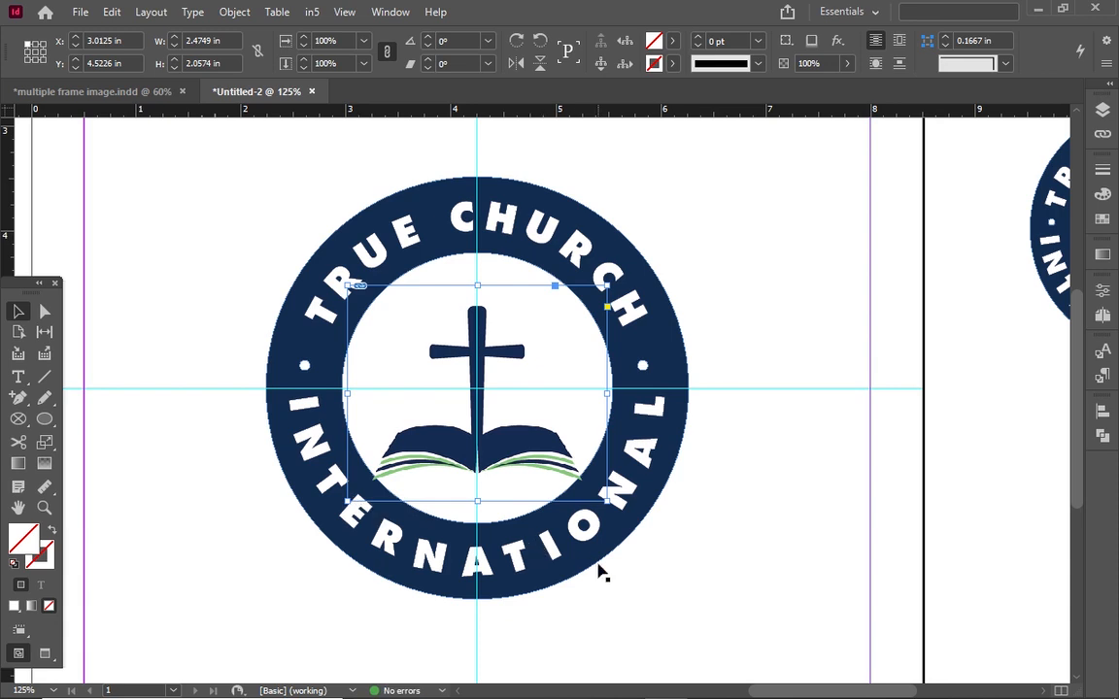
pyautogui.click(633, 605)
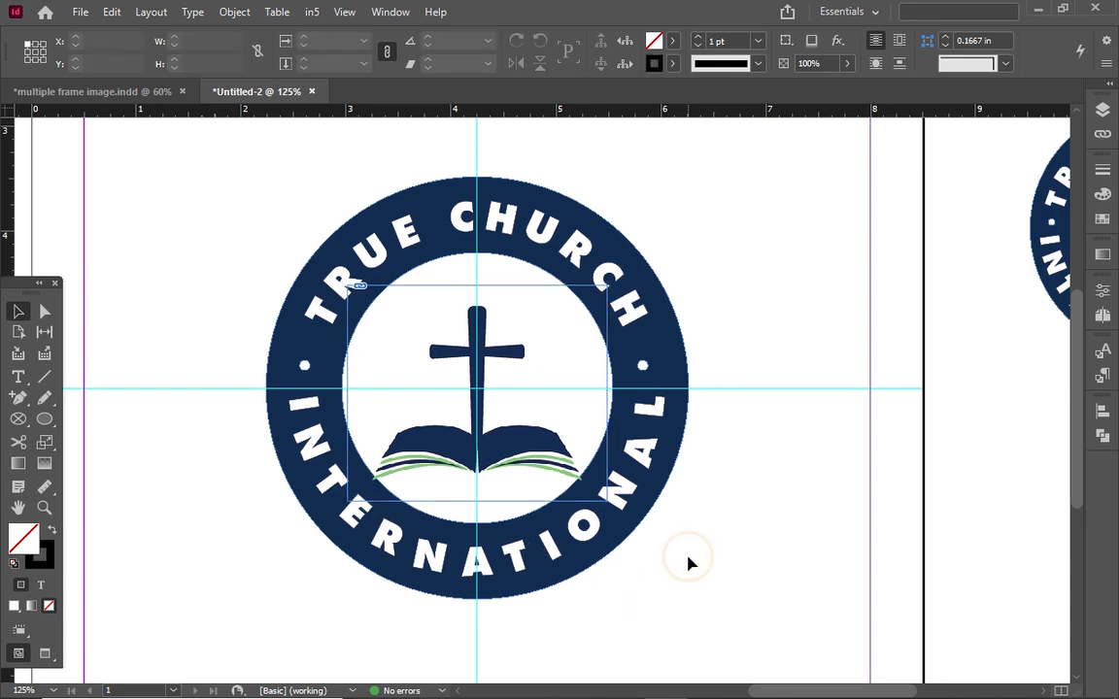
pyautogui.press('w')
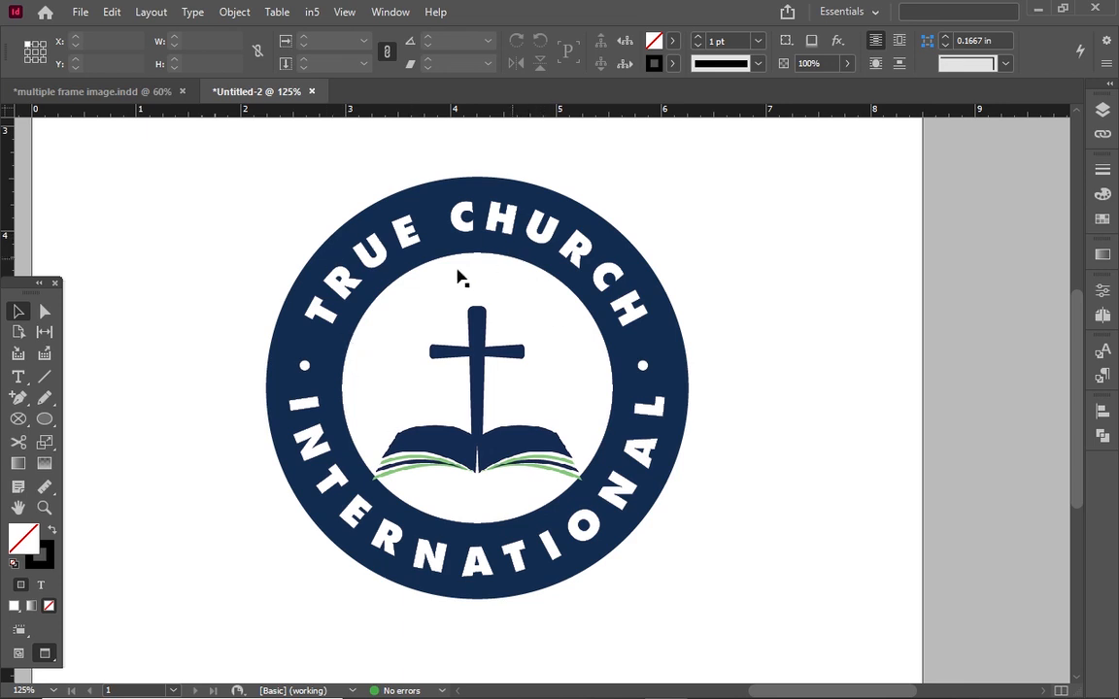
# Nudge the white dot between TRUE and INTERNATIONAL up to Y 5.1675 in, and the dot after CHURCH up to Y 5.2092 in
pyautogui.click(305, 369)
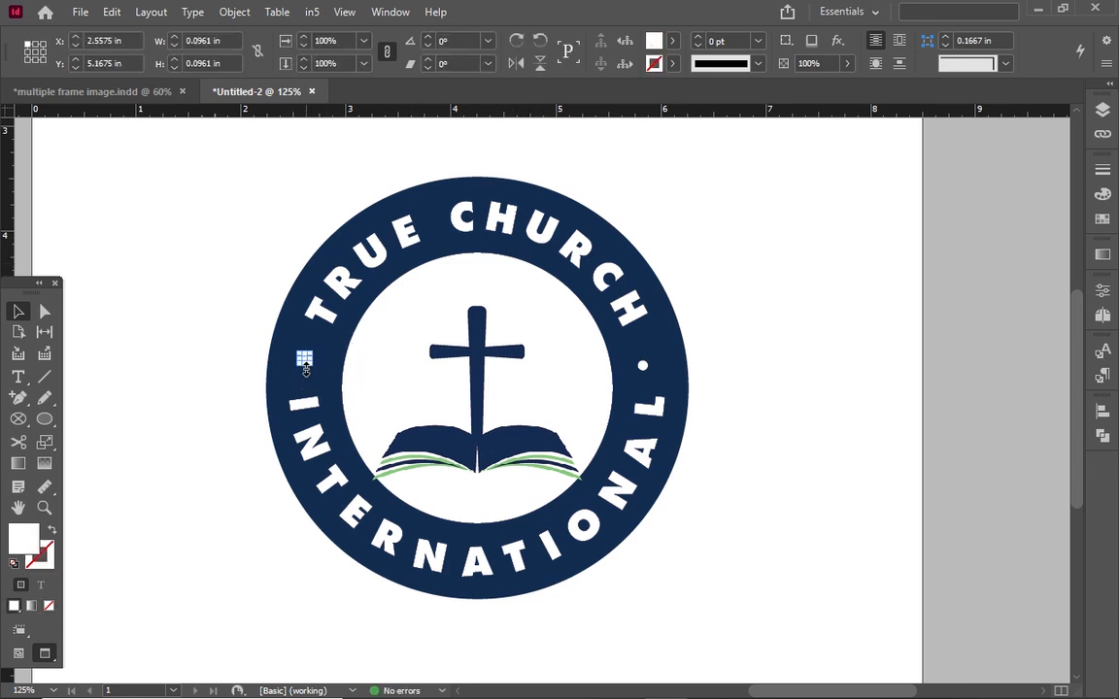
pyautogui.click(701, 347)
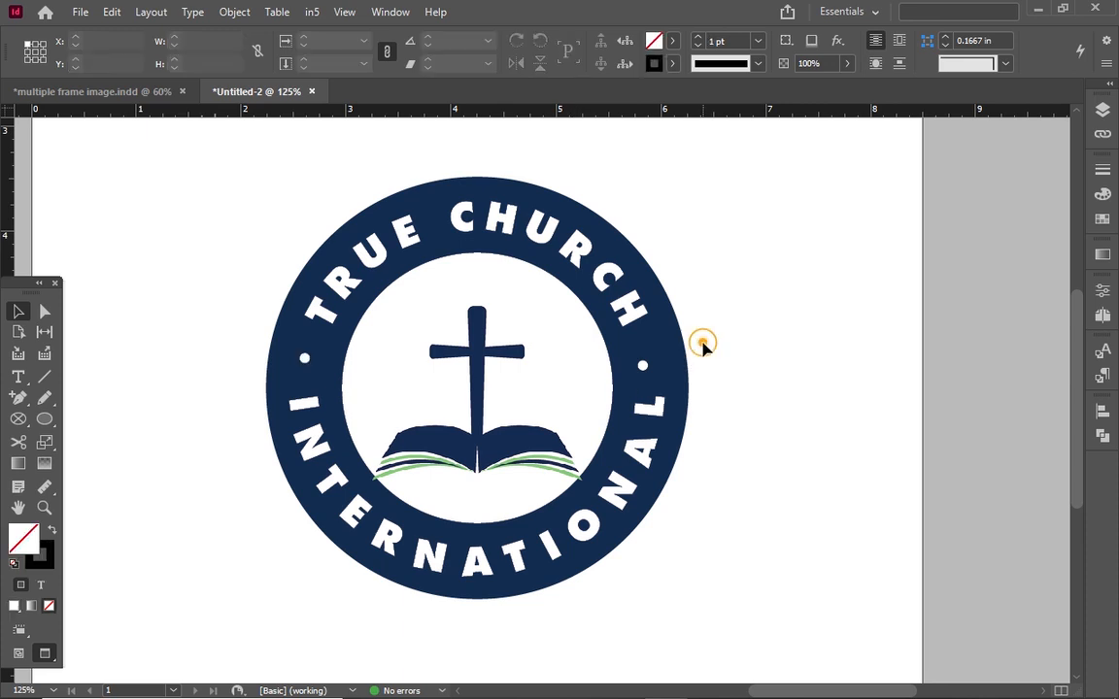
pyautogui.click(643, 367)
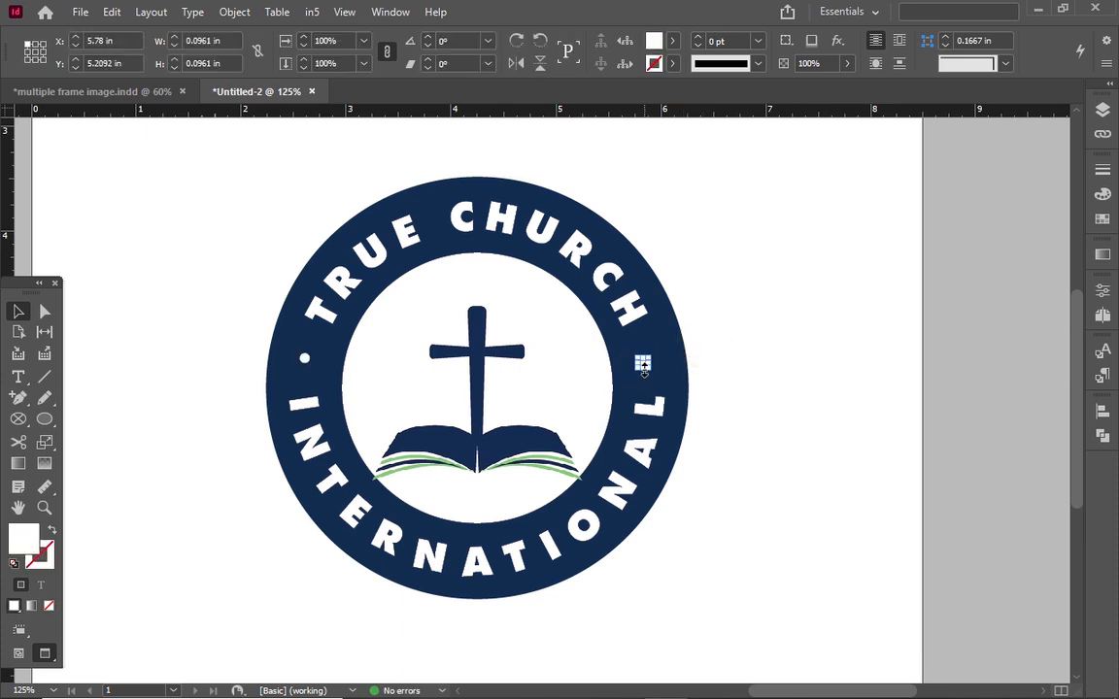